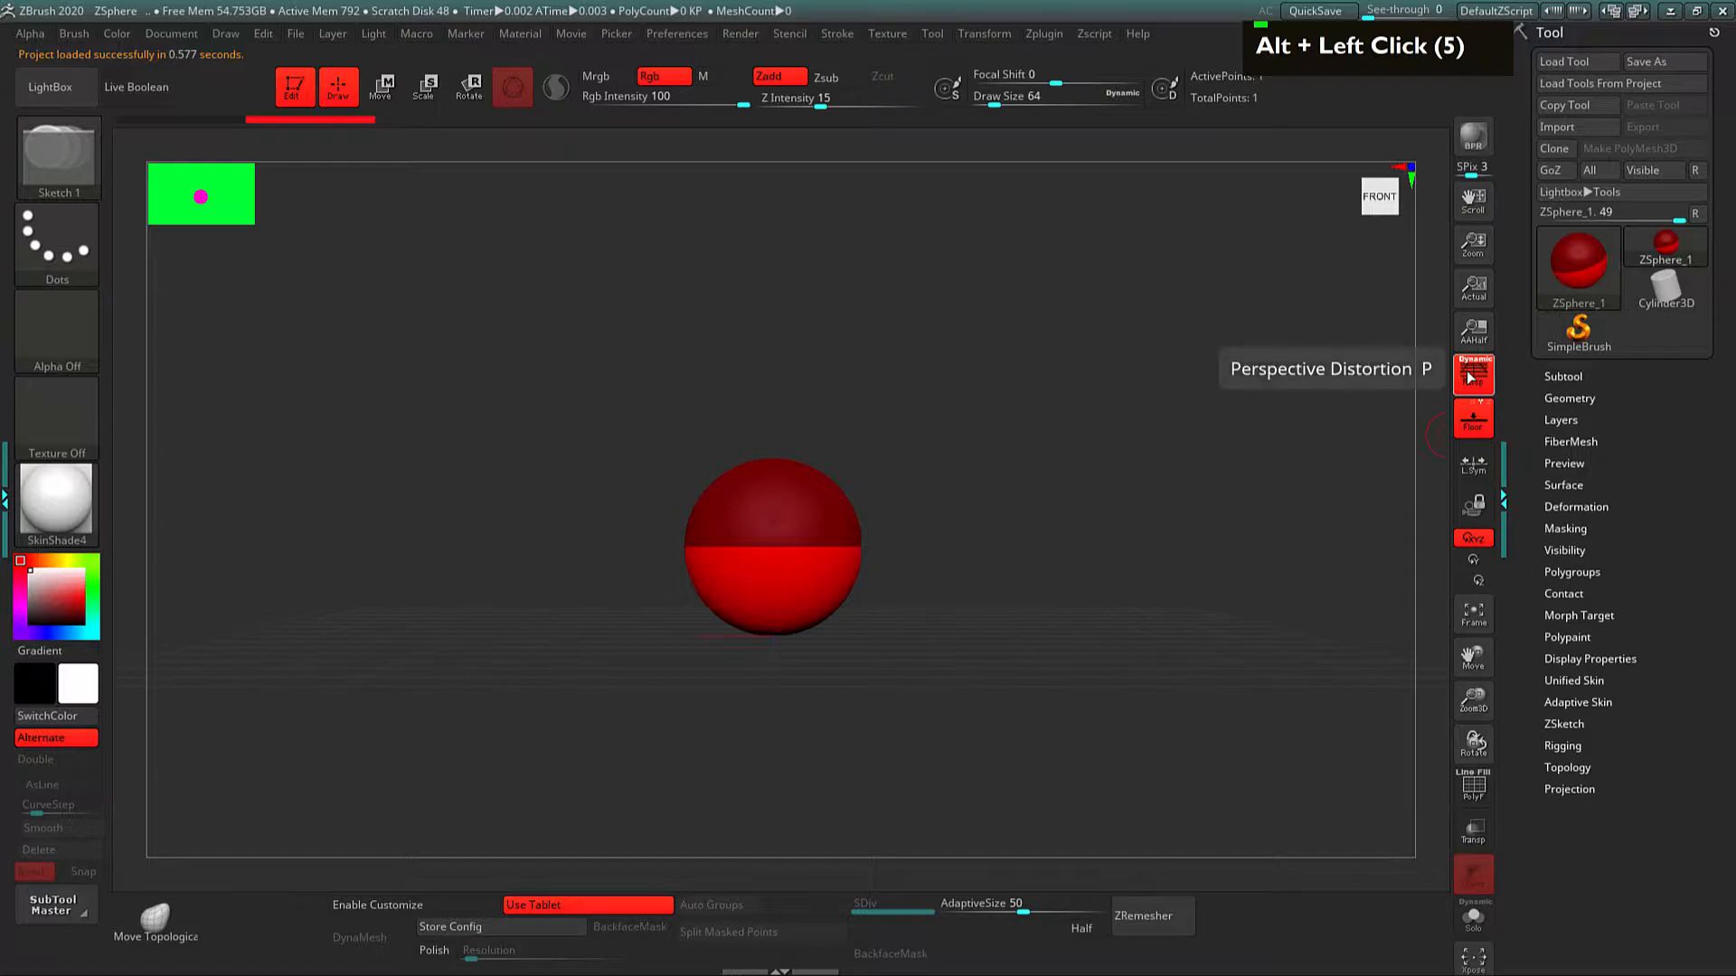
# Step: Open the tray beside the canvas and dock the Draw palette in it
pyautogui.keyDown('alt'); pyautogui.moveTo(1131, 472); pyautogui.dragTo(974, 473); pyautogui.keyUp('alt')
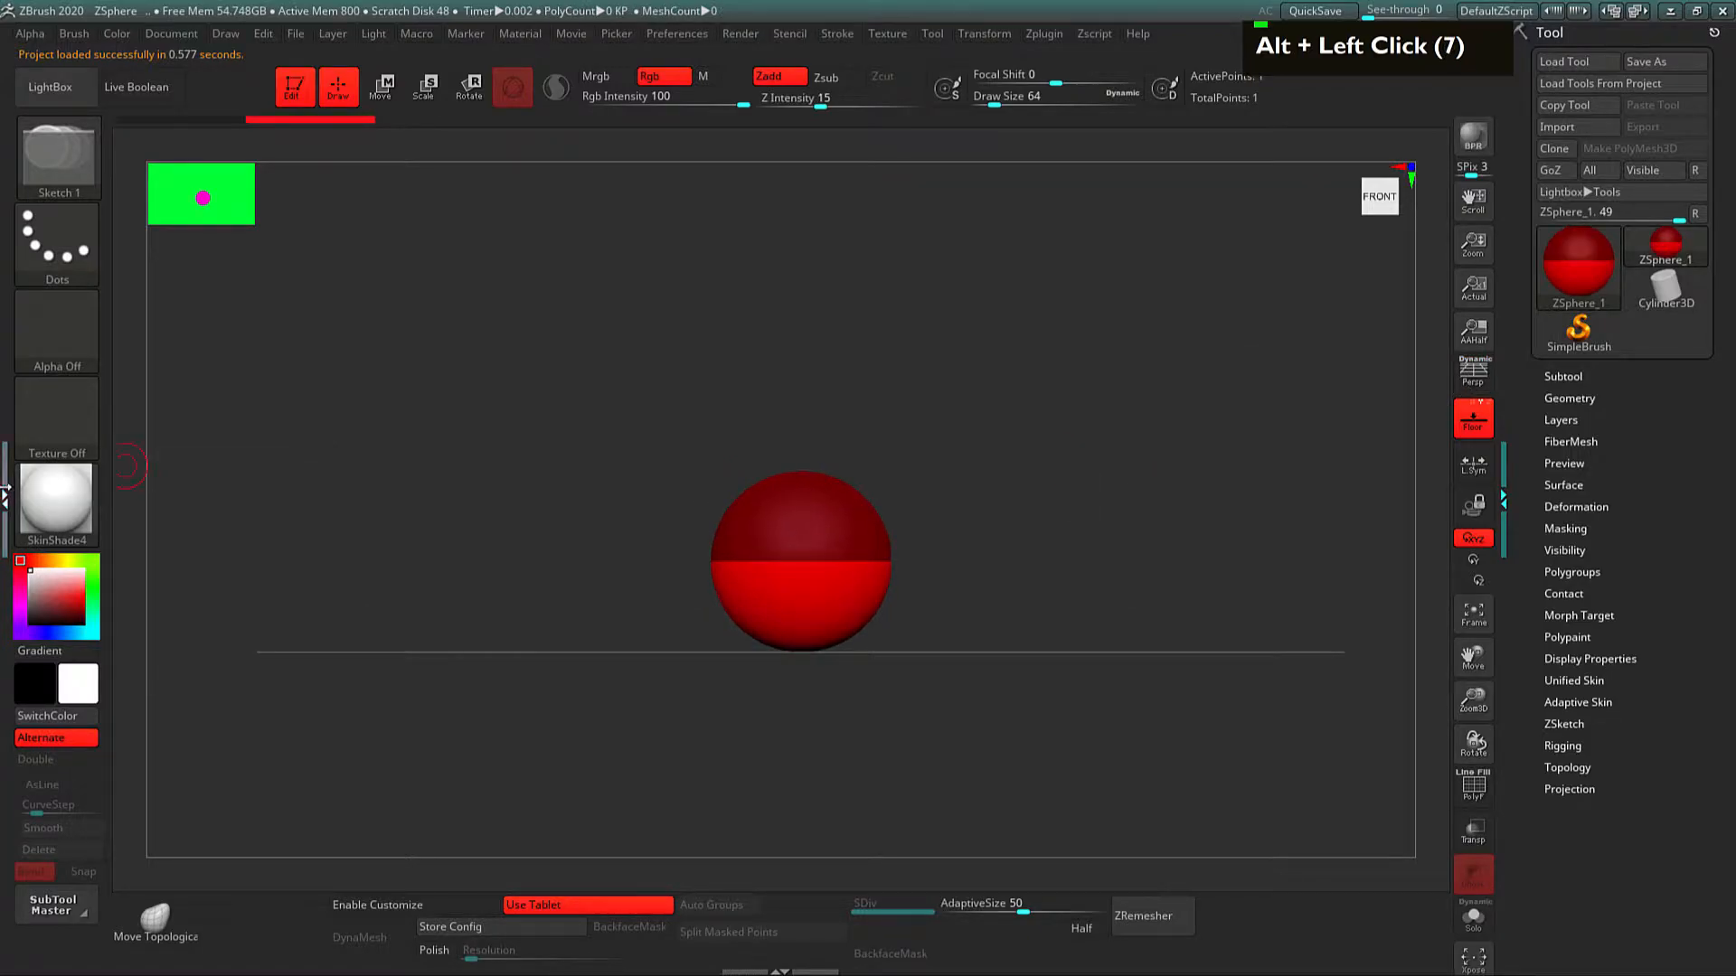
pyautogui.doubleClick(5, 497)
pyautogui.click(72, 54)
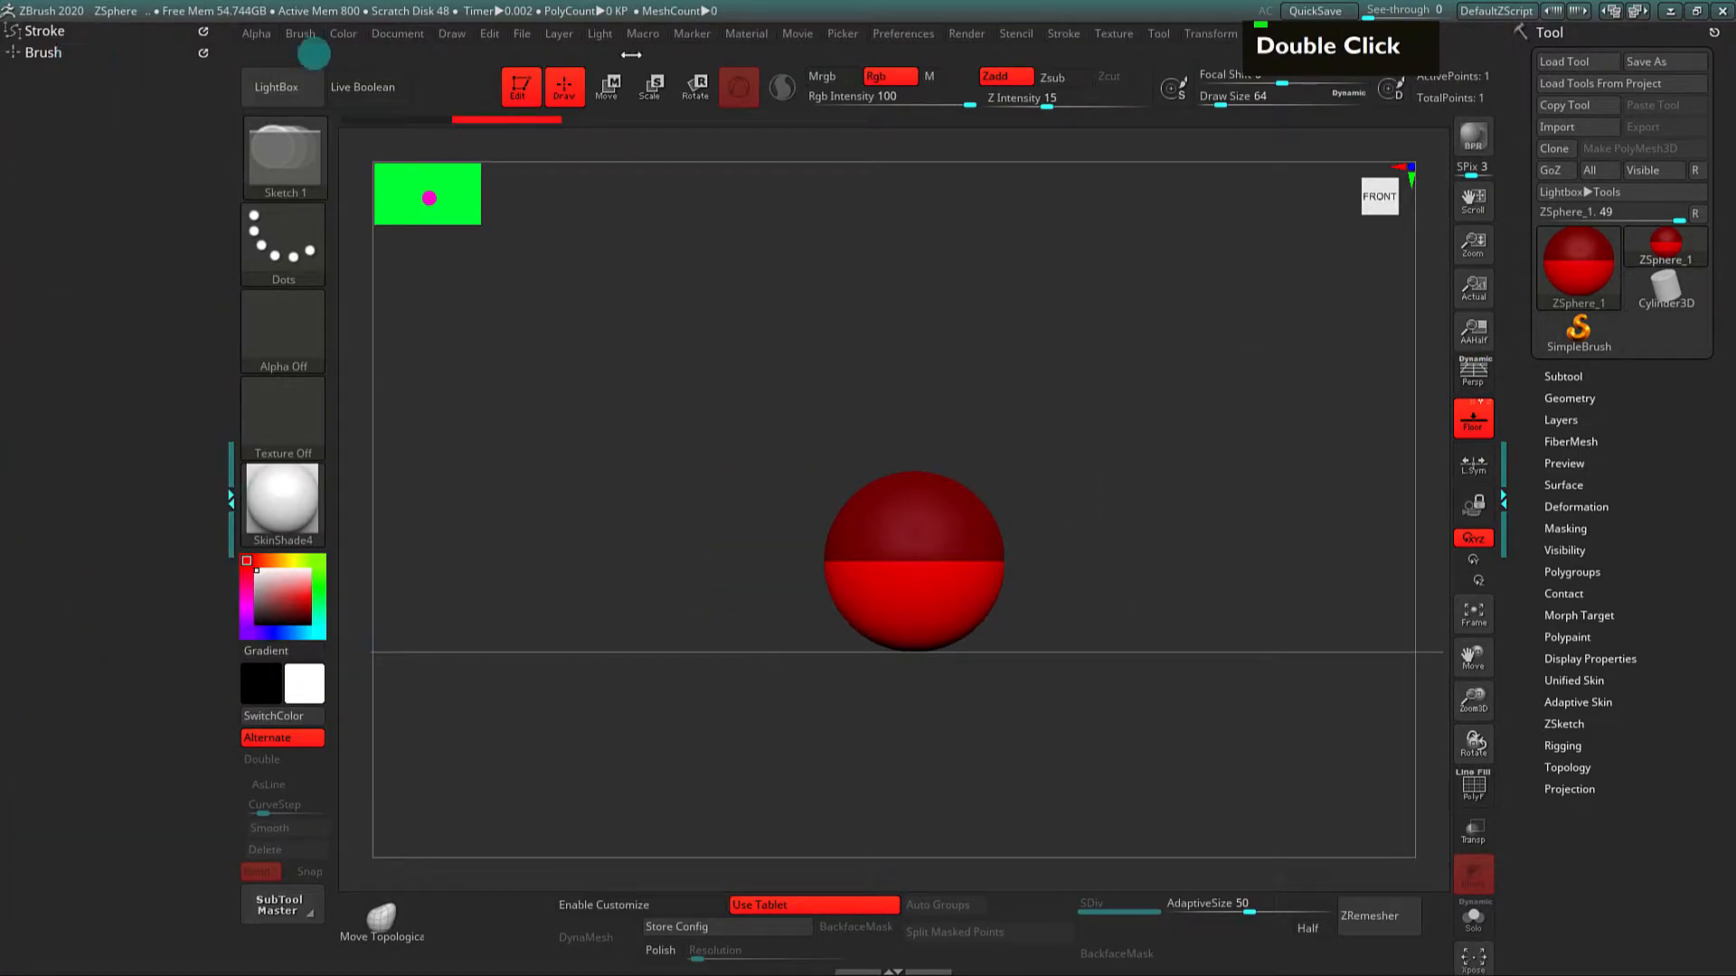
pyautogui.click(449, 36)
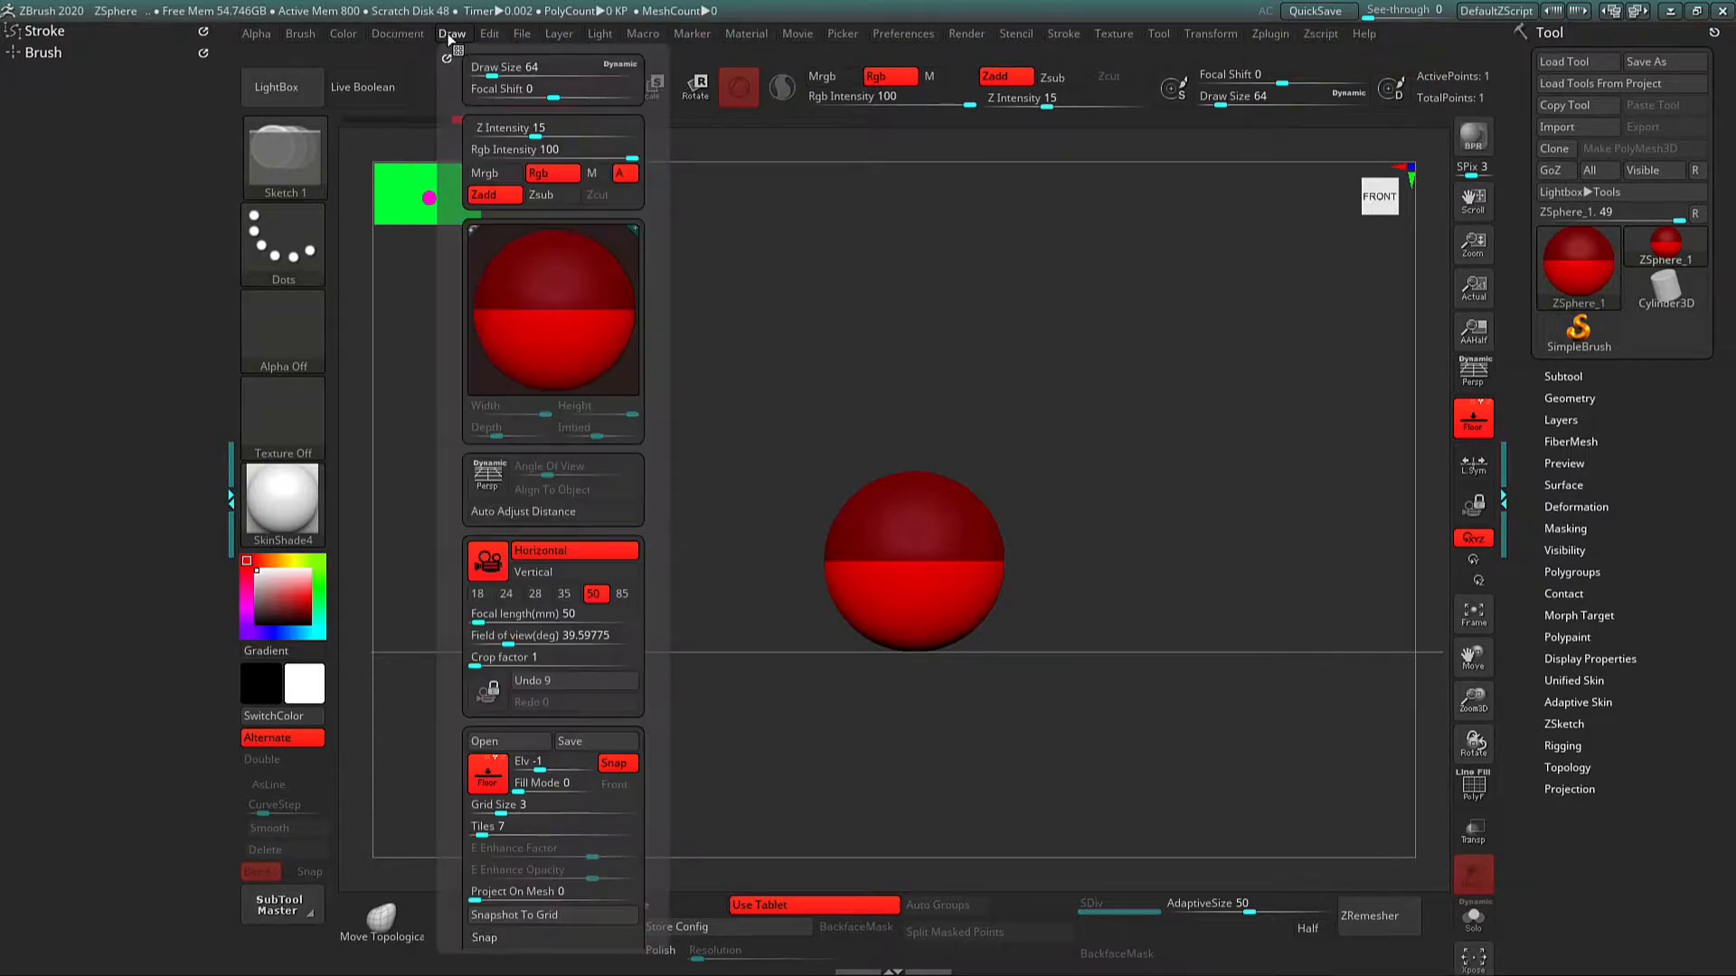
pyautogui.moveTo(445, 56); pyautogui.dragTo(136, 66)
# Step: Load Raptor_male.jpg from the Asset\Refrence folder as Map1 of the Left-Right reference grid
pyautogui.moveTo(2, 653); pyautogui.dragTo(1, 474)
pyautogui.click(51, 488)
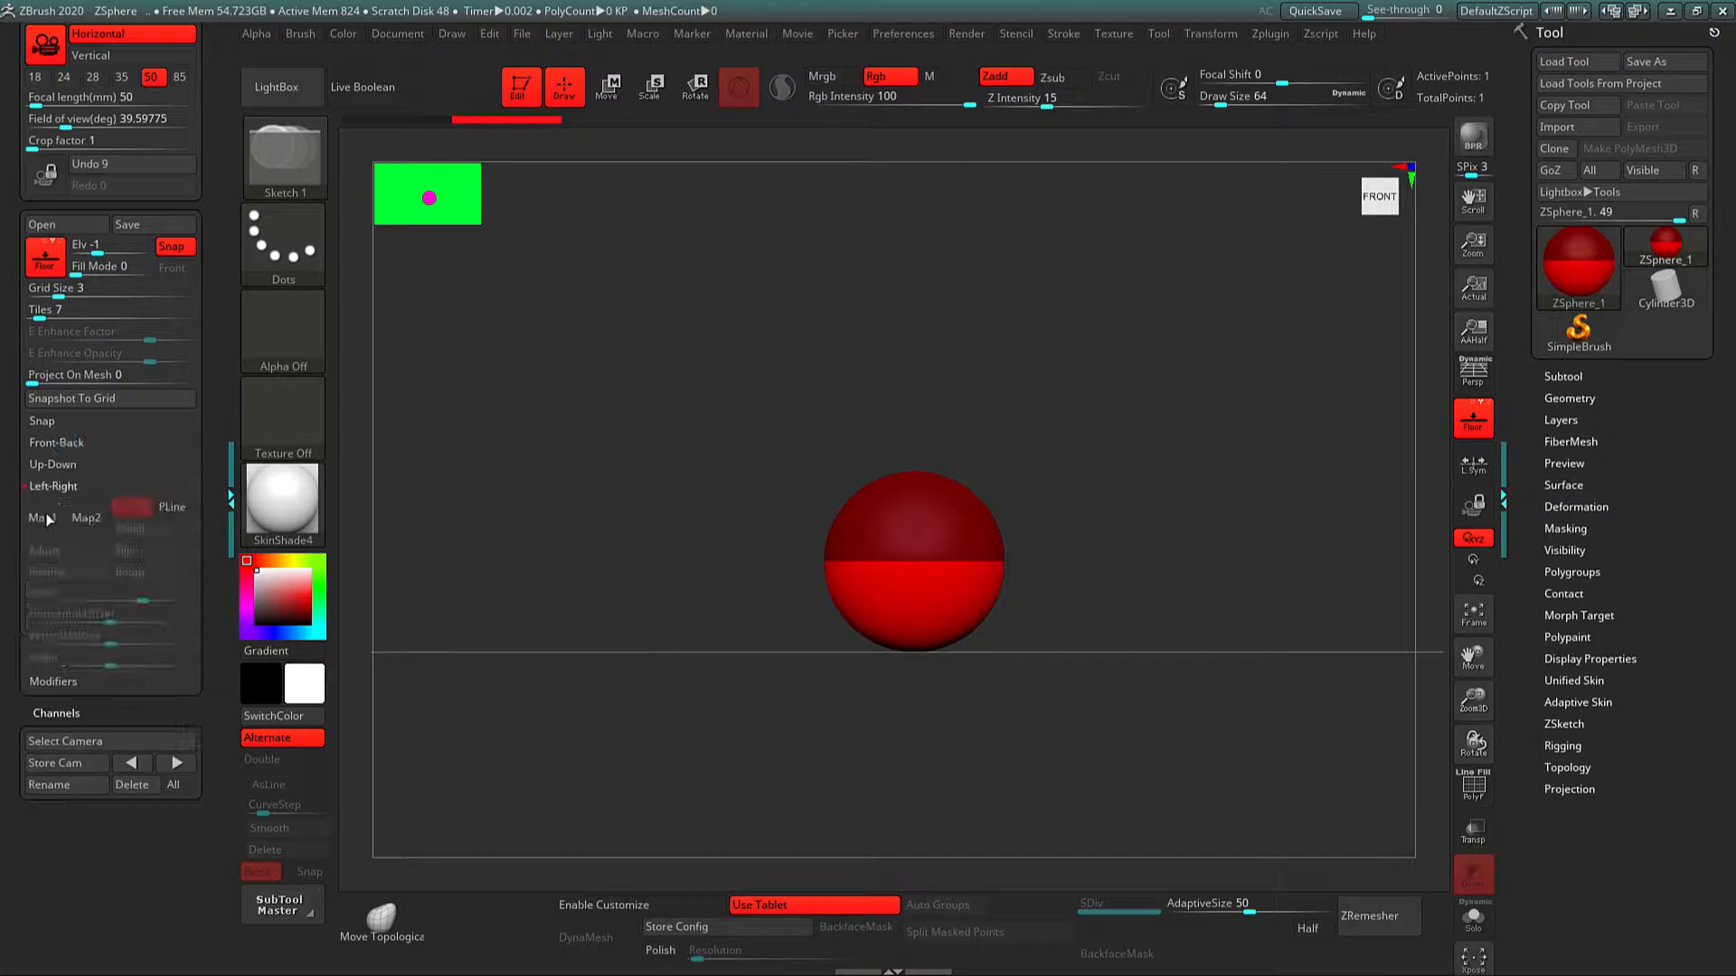
pyautogui.click(40, 521)
pyautogui.click(79, 843)
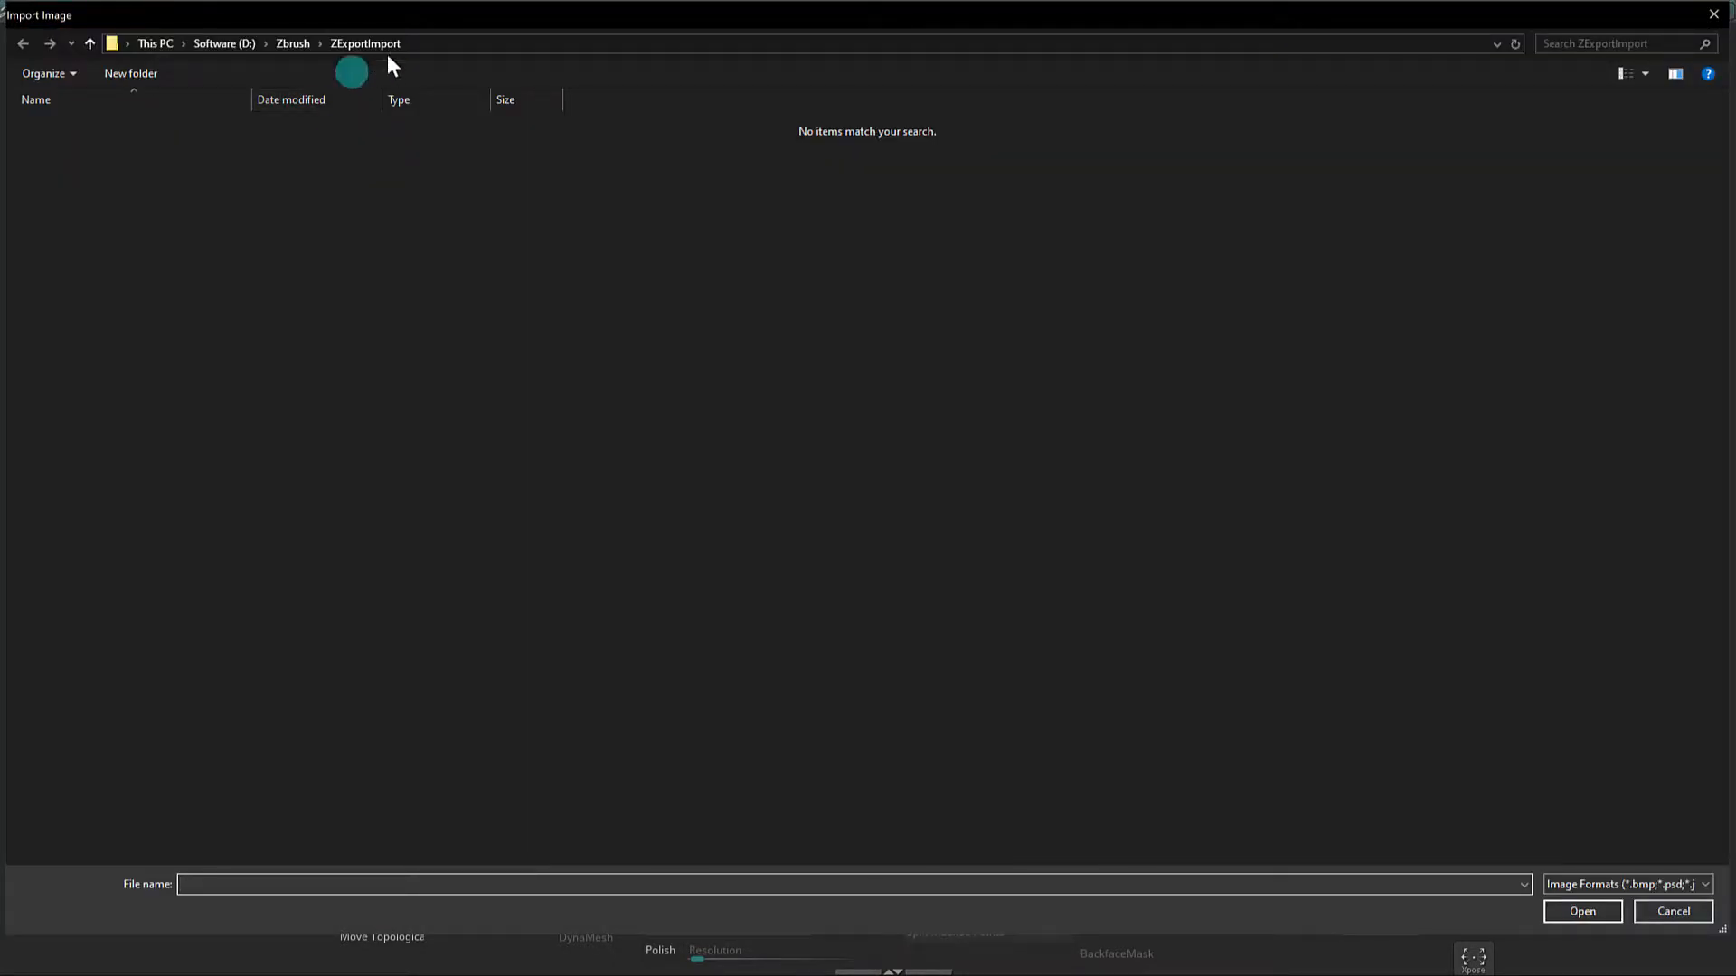
pyautogui.click(457, 47)
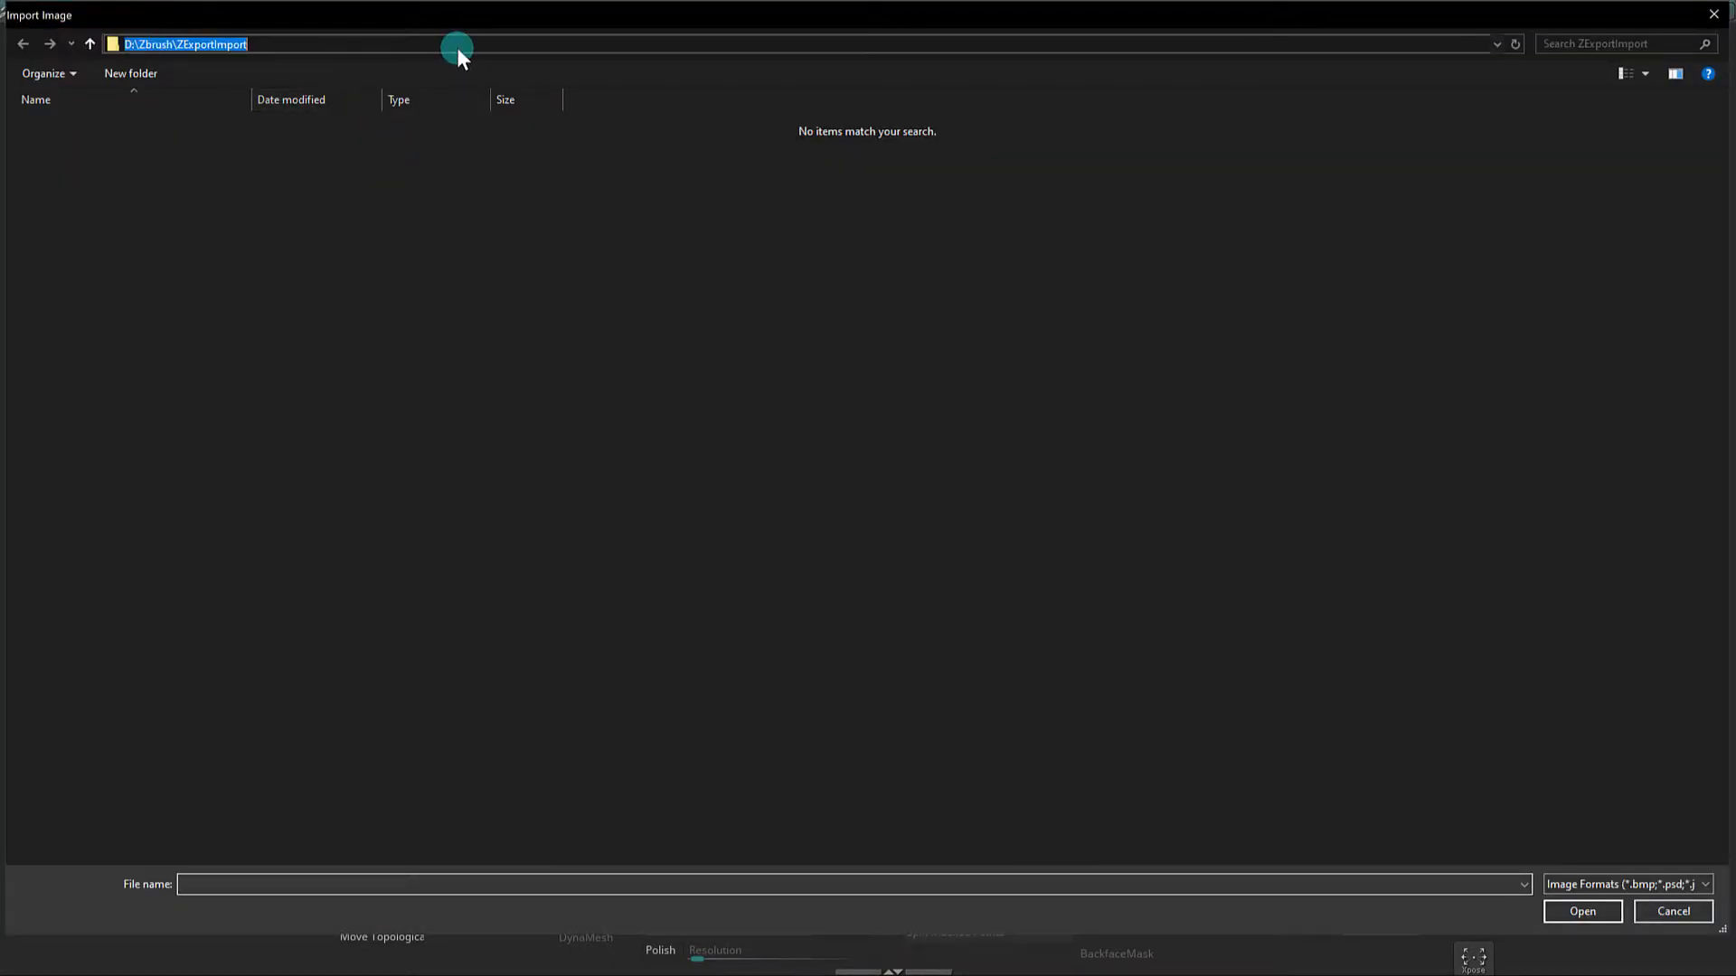
pyautogui.write('E:\\Mayday VFX acadmy\\Tutorial 1\\Creating a velociraptor. A complete workflow for the Film industry\\Folder_3\\Asset\\Refrence')
pyautogui.press('Return')
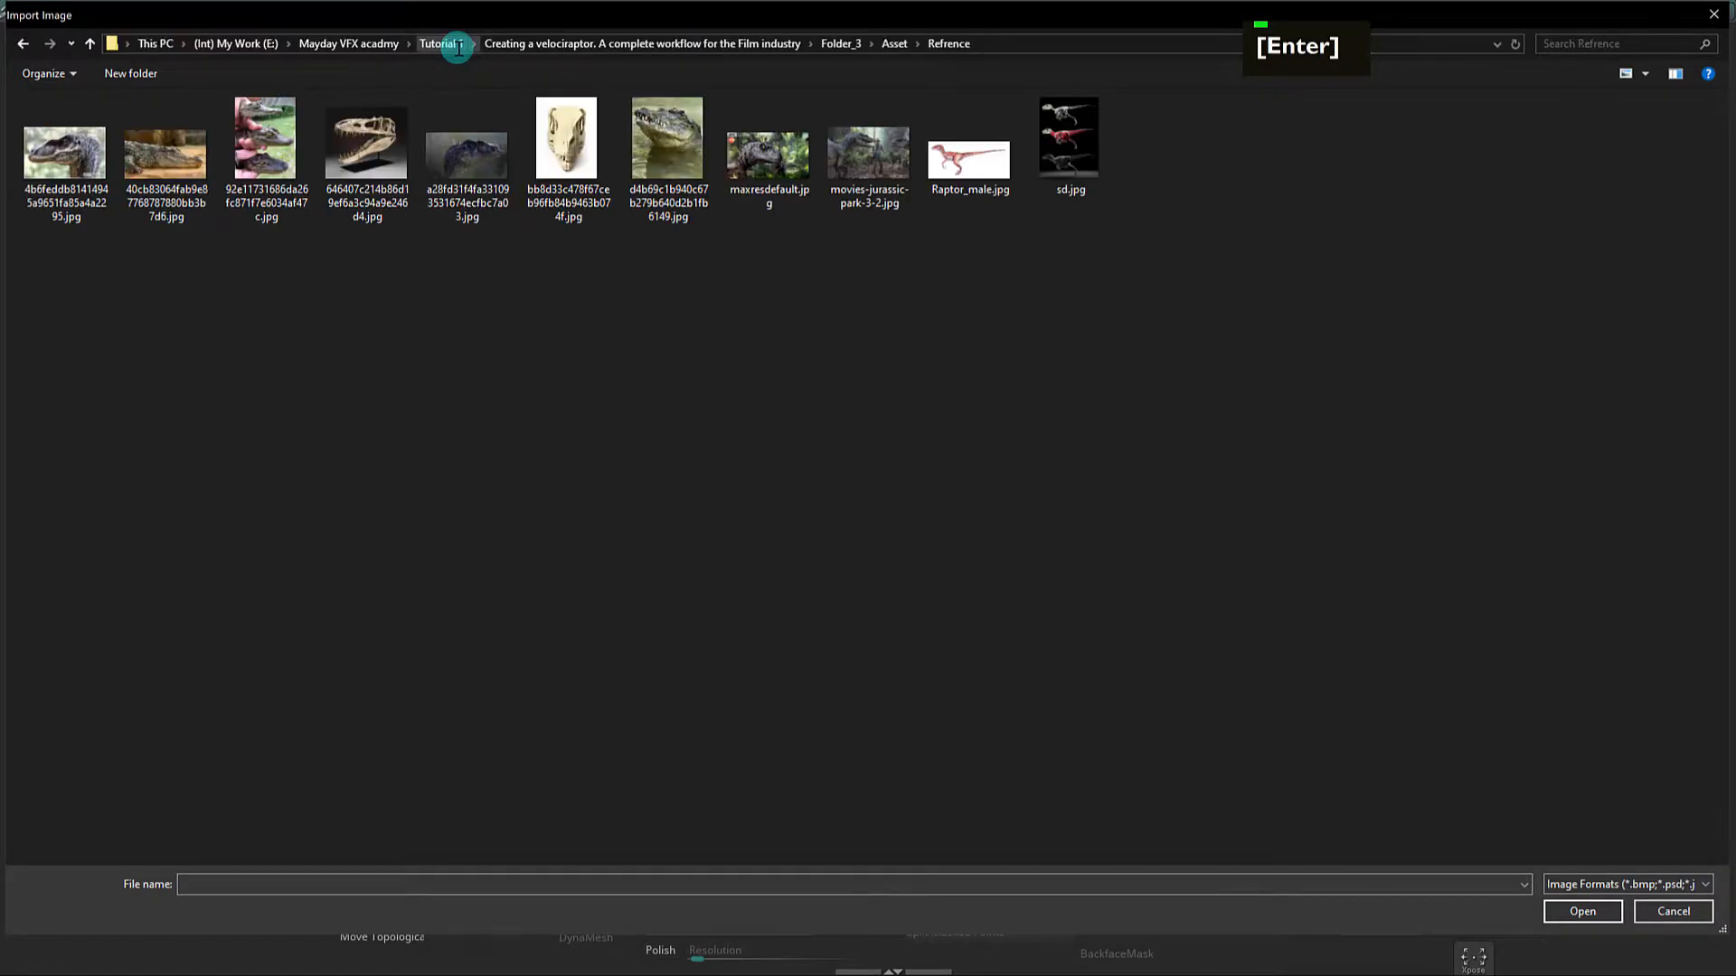
pyautogui.click(969, 159)
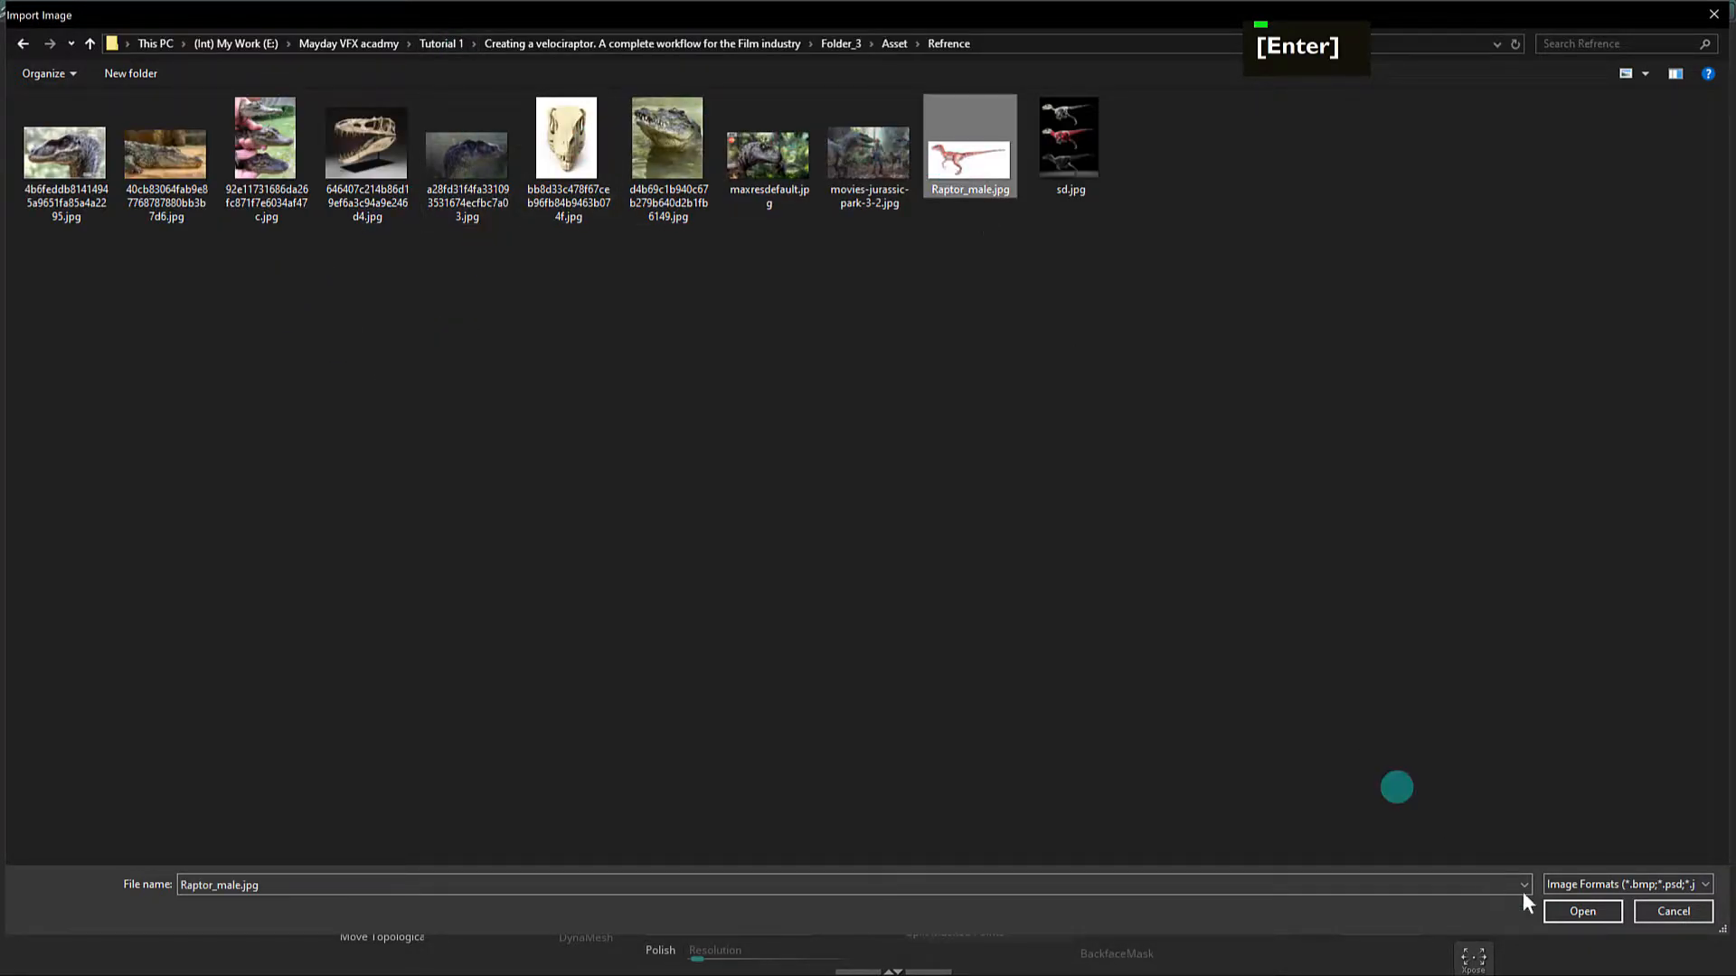
pyautogui.click(1580, 911)
pyautogui.keyDown('alt'); pyautogui.moveTo(1154, 721); pyautogui.dragTo(965, 754); pyautogui.keyUp('alt')
pyautogui.keyDown('alt'); pyautogui.click(935, 763); pyautogui.keyUp('alt')
pyautogui.keyDown('alt'); pyautogui.click(934, 763); pyautogui.keyUp('alt')
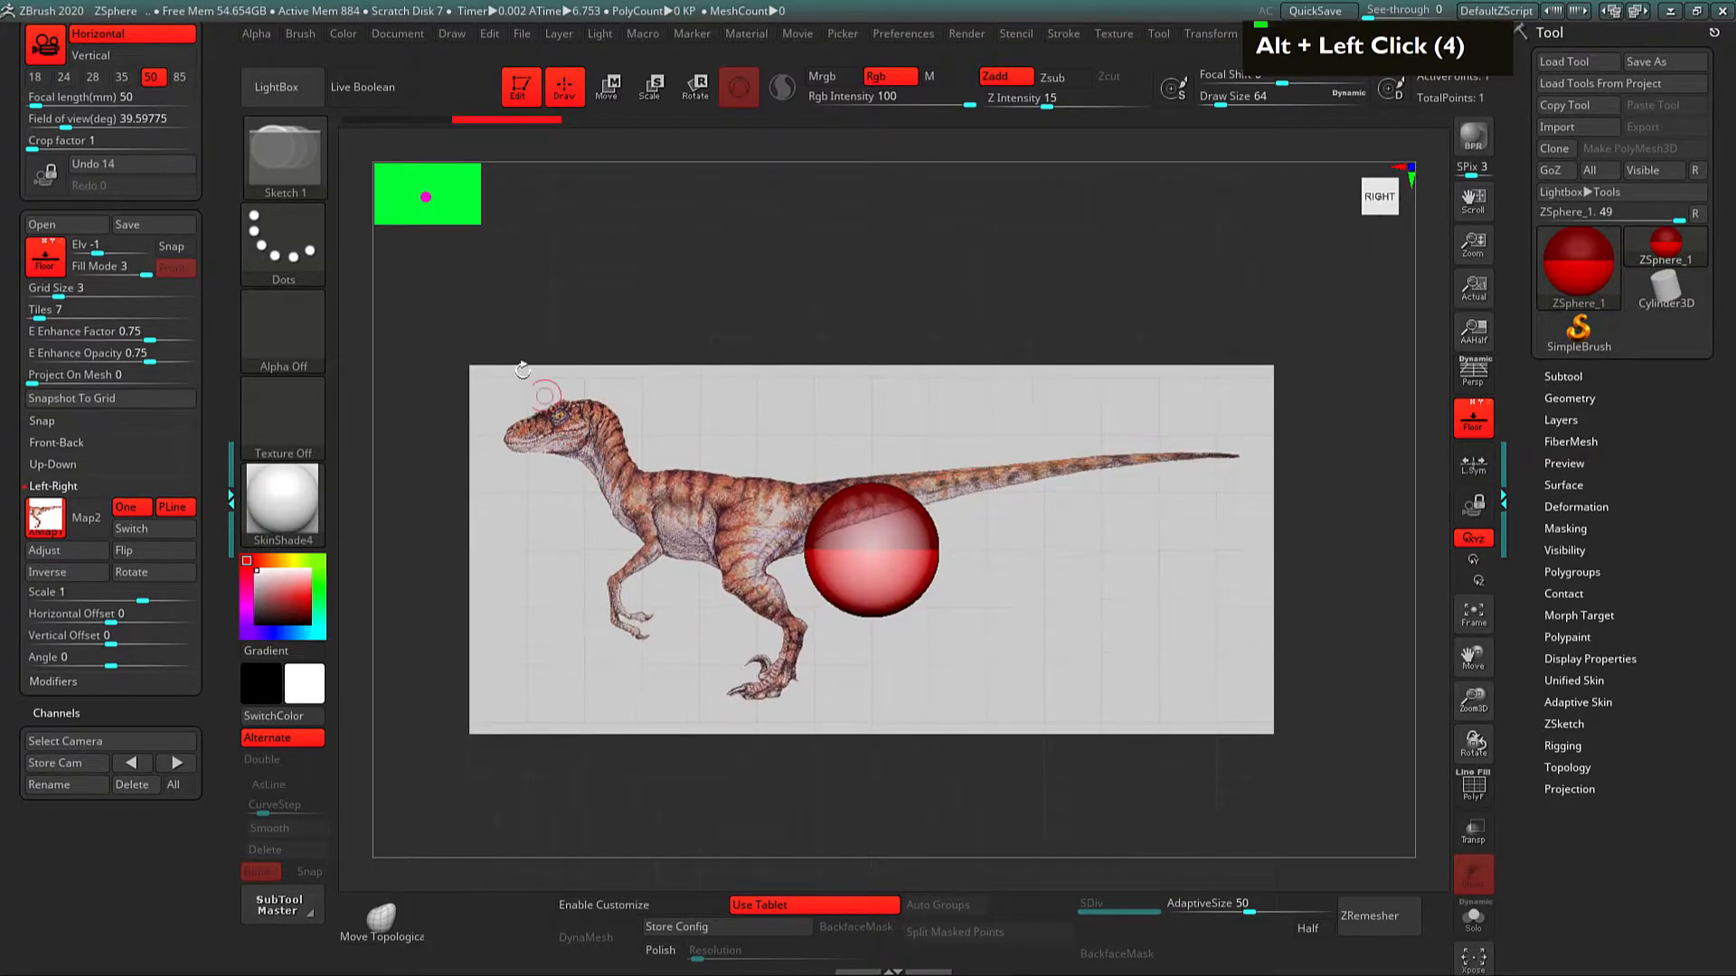
# Step: Darken the Left-Right reference image by adjusting its contrast to about -0.64 and brightness to about -0.46
pyautogui.scroll(-1, 169, 516)
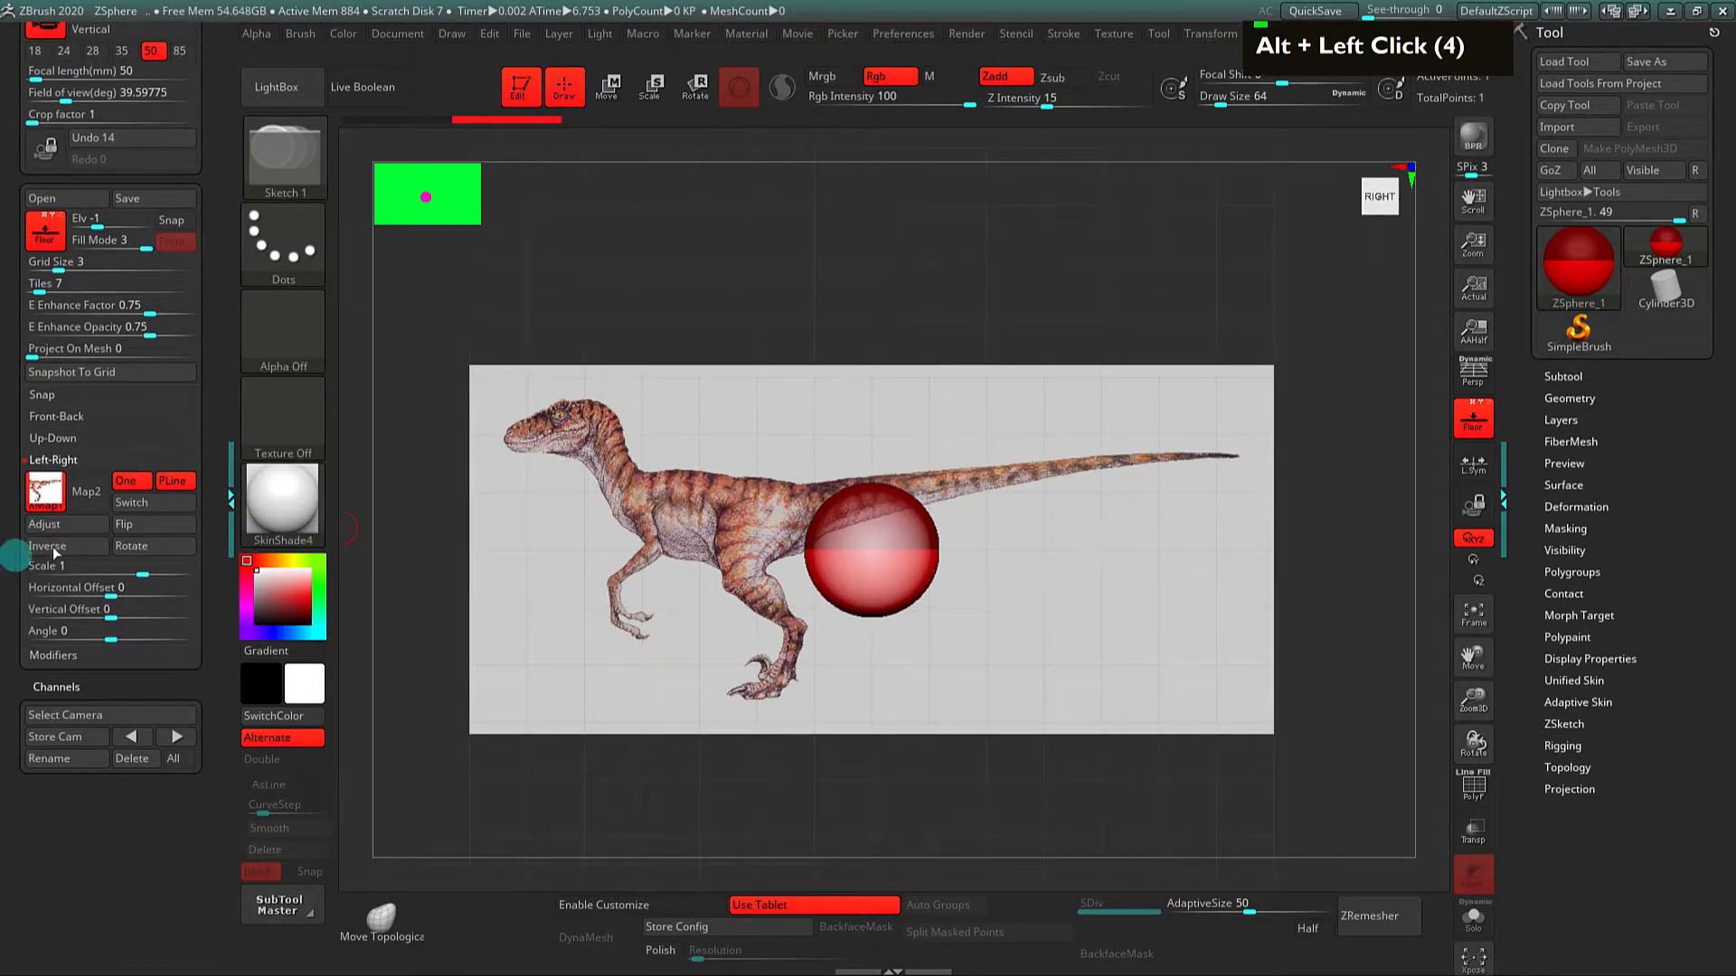
pyautogui.doubleClick(141, 523)
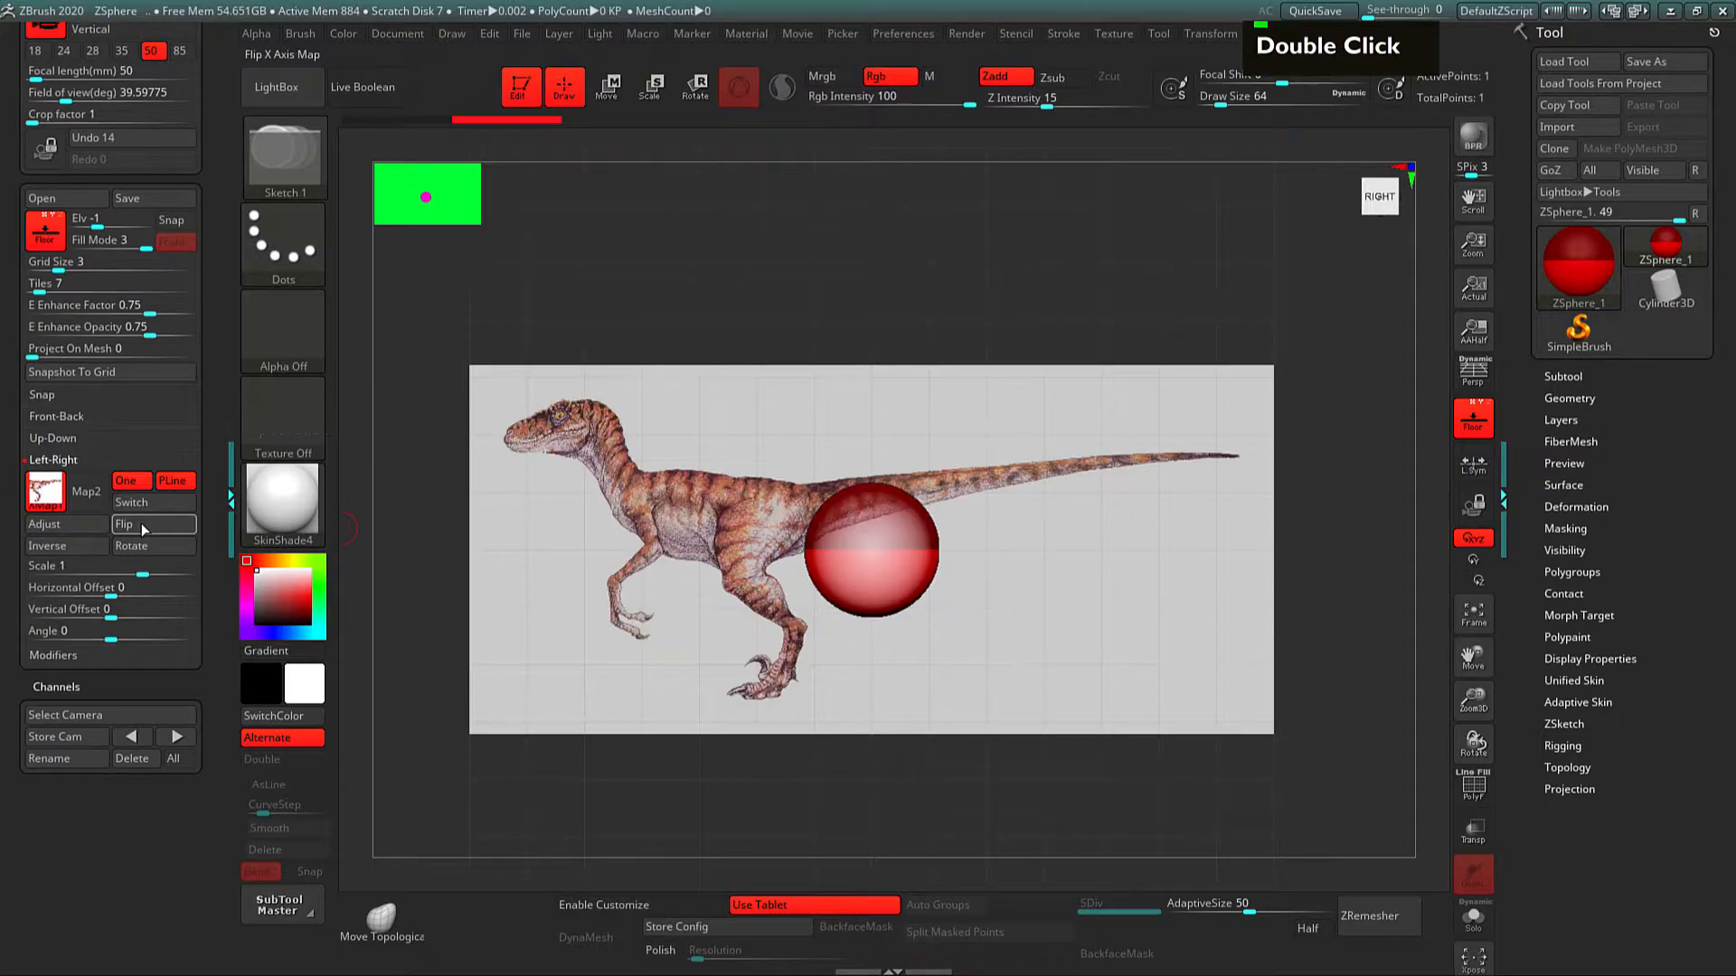
pyautogui.click(82, 533)
pyautogui.moveTo(562, 421); pyautogui.dragTo(735, 448)
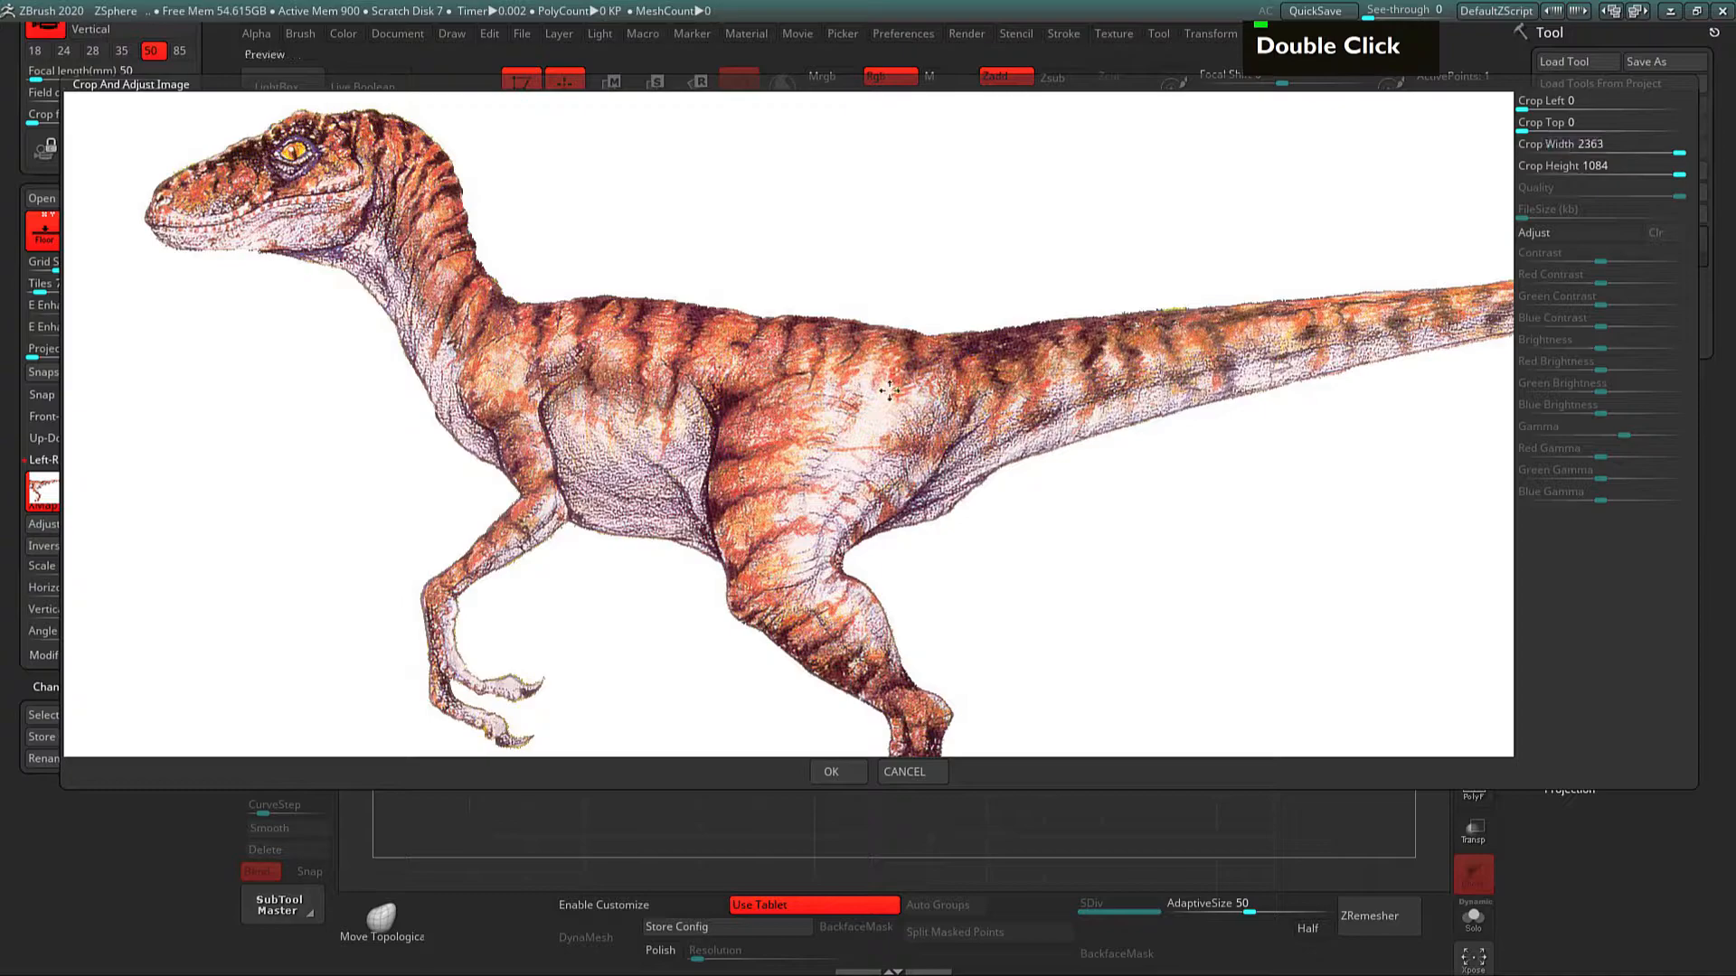
pyautogui.click(1541, 237)
pyautogui.moveTo(1598, 261); pyautogui.dragTo(1532, 264)
pyautogui.moveTo(1529, 340)
pyautogui.mouseDown()
pyautogui.moveTo(1565, 345)
pyautogui.moveTo(1530, 340)
pyautogui.mouseUp()
pyautogui.moveTo(1529, 256); pyautogui.dragTo(1530, 256)
pyautogui.moveTo(1533, 341); pyautogui.dragTo(1530, 344)
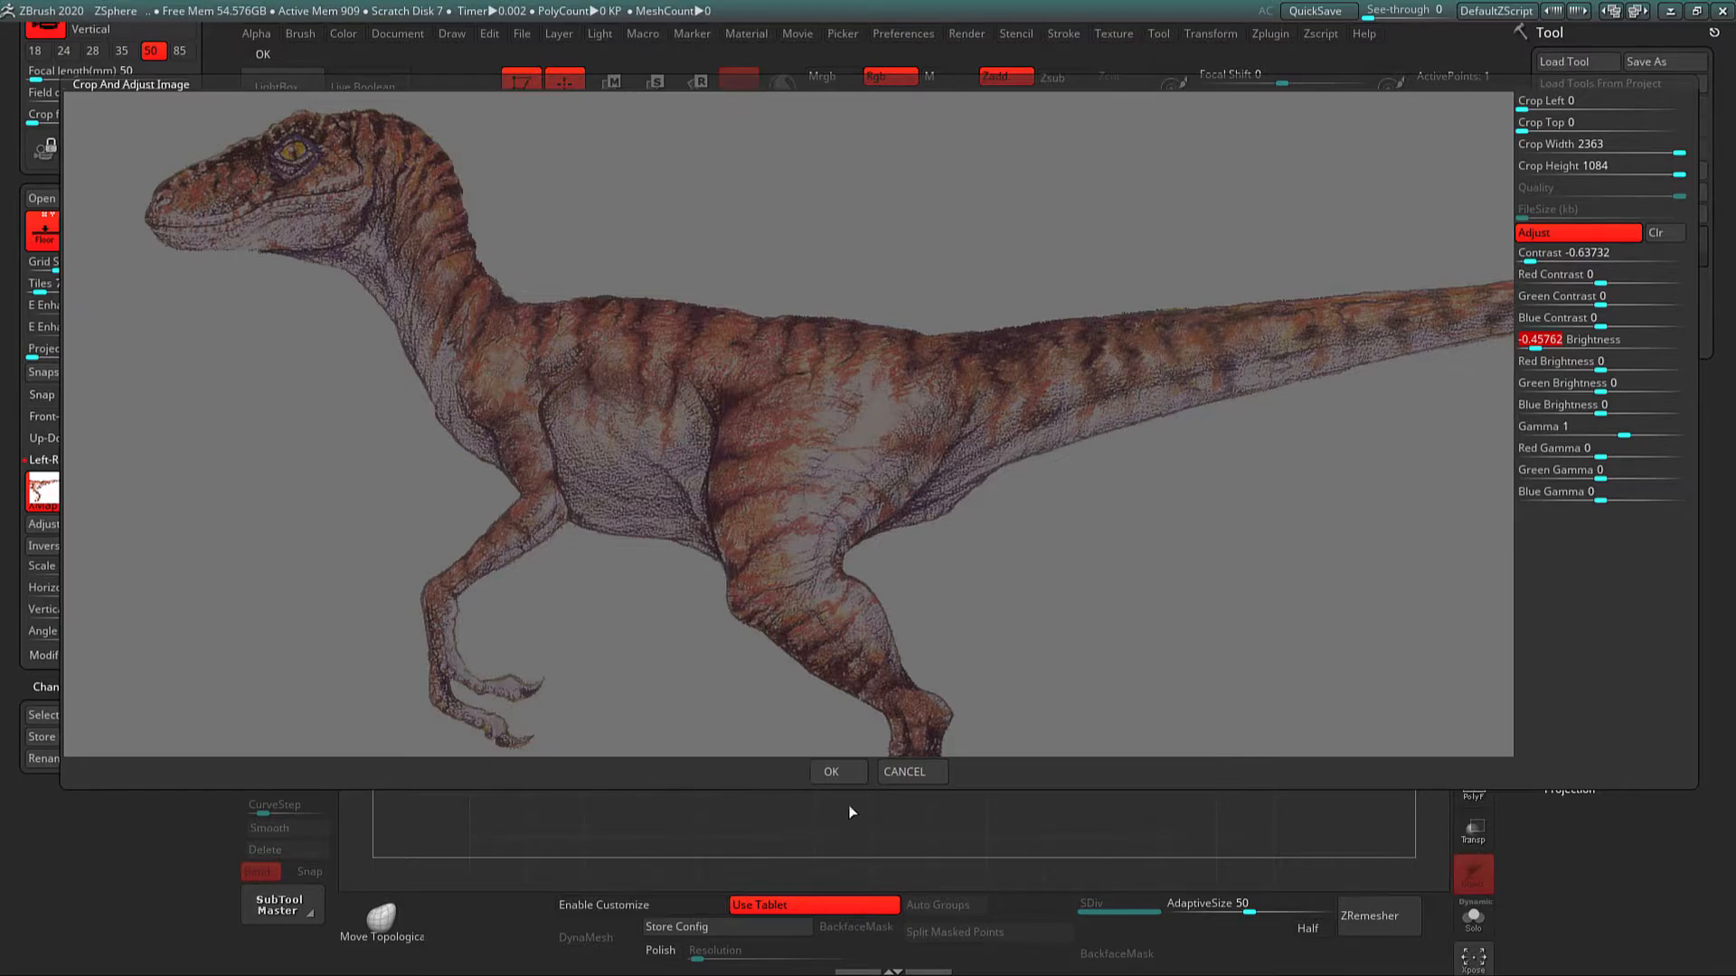
pyautogui.click(841, 773)
# Step: Move and scale down the root ZSphere so that it sits over the raptor's hips
pyautogui.keyDown('alt'); pyautogui.click(835, 741); pyautogui.keyUp('alt')
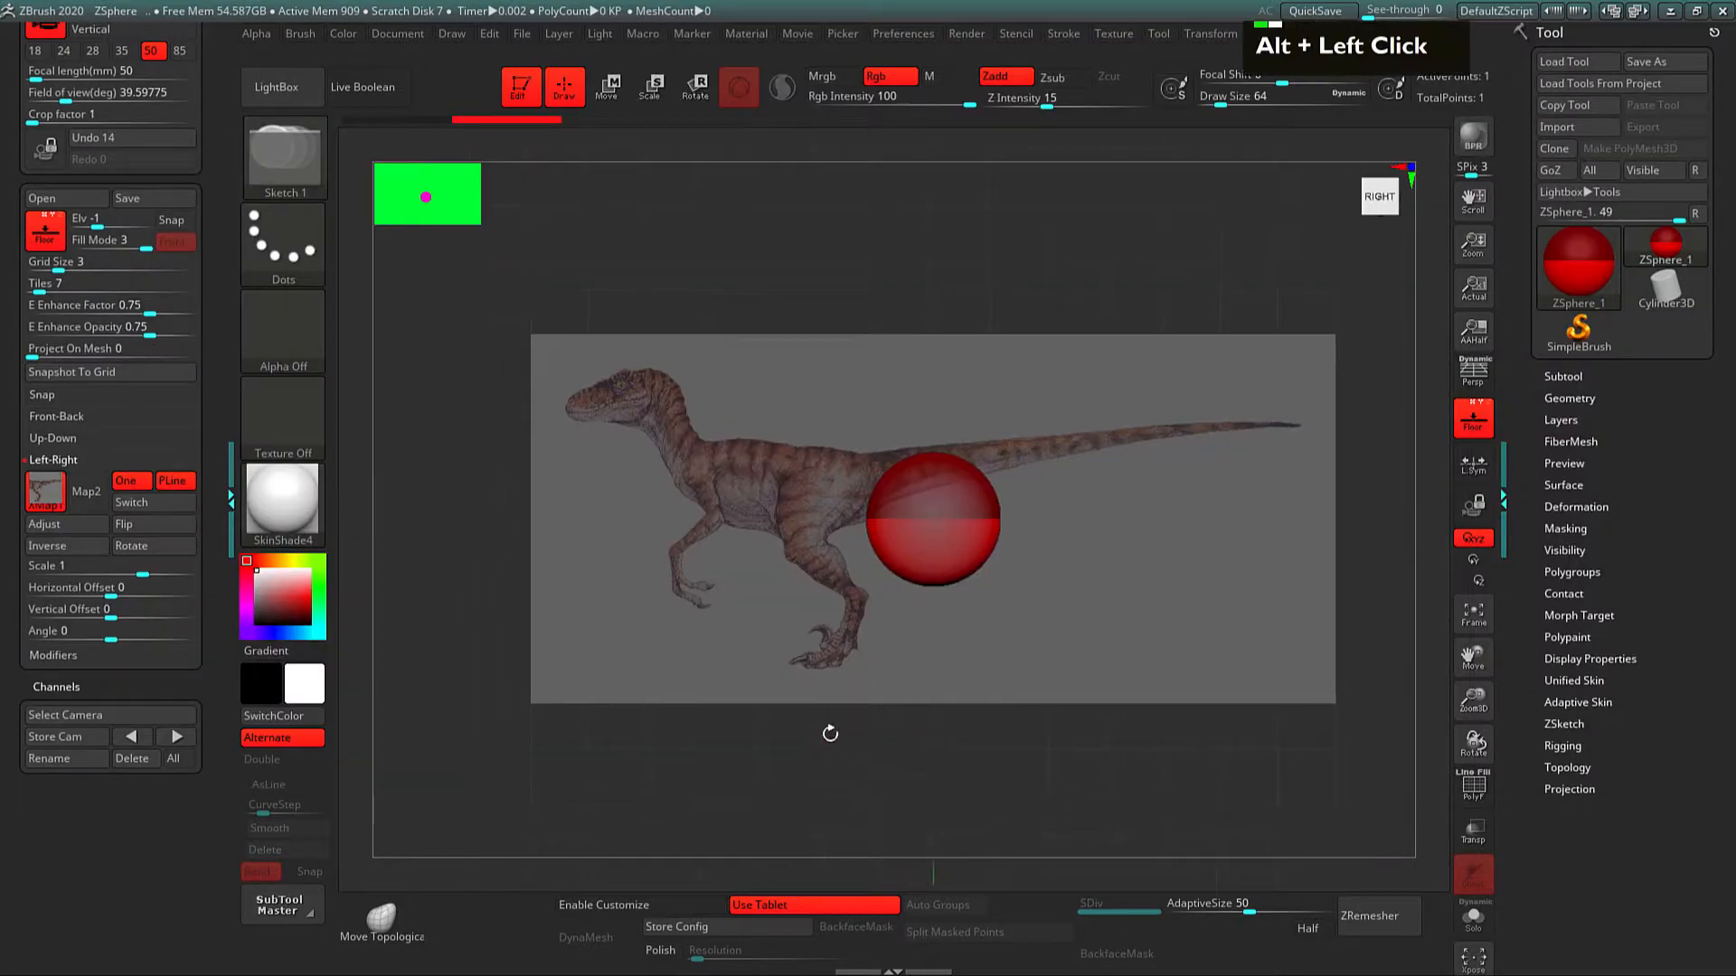
pyautogui.keyDown('alt'); pyautogui.click(820, 734); pyautogui.keyUp('alt')
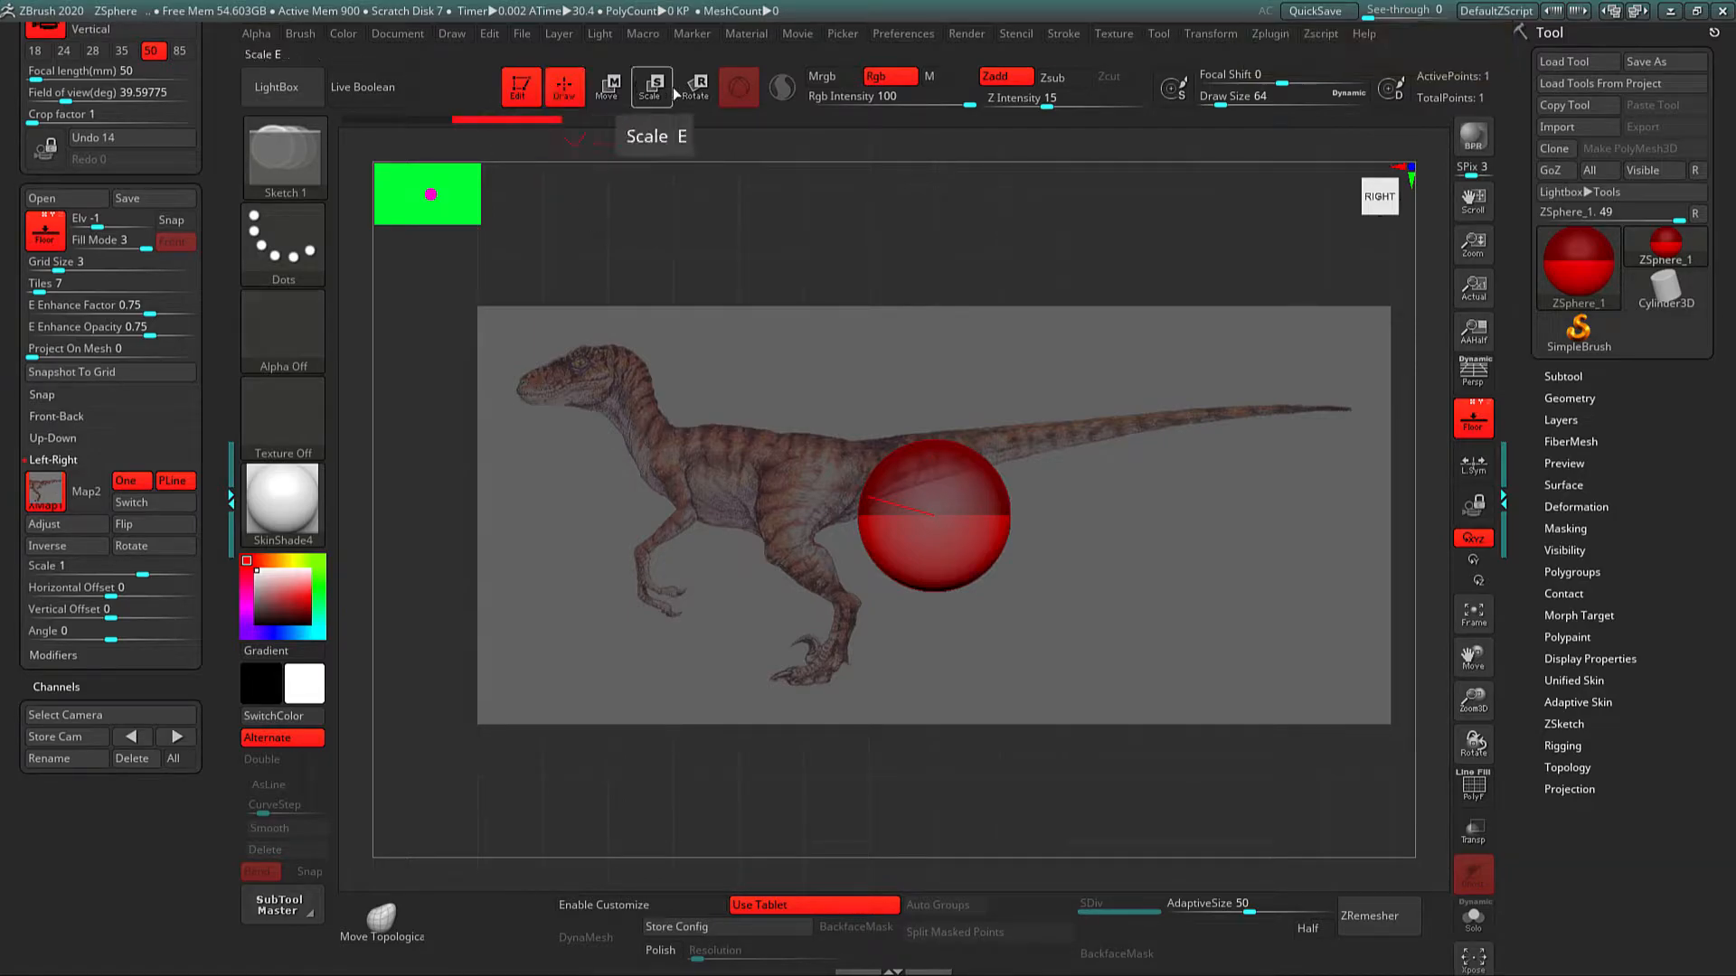
pyautogui.press('w')
pyautogui.moveTo(938, 510); pyautogui.dragTo(833, 409)
pyautogui.press('e')
pyautogui.press('w')
pyautogui.moveTo(814, 468); pyautogui.dragTo(805, 466)
# Step: Add a child ZSphere at the front of the root ZSphere and move it forward to the raptor's chest
pyautogui.moveTo(869, 346)
pyautogui.keyDown('alt'); pyautogui.mouseDown()
pyautogui.moveTo(890, 389)
pyautogui.moveTo(968, 416)
pyautogui.mouseUp(); pyautogui.keyUp('alt')
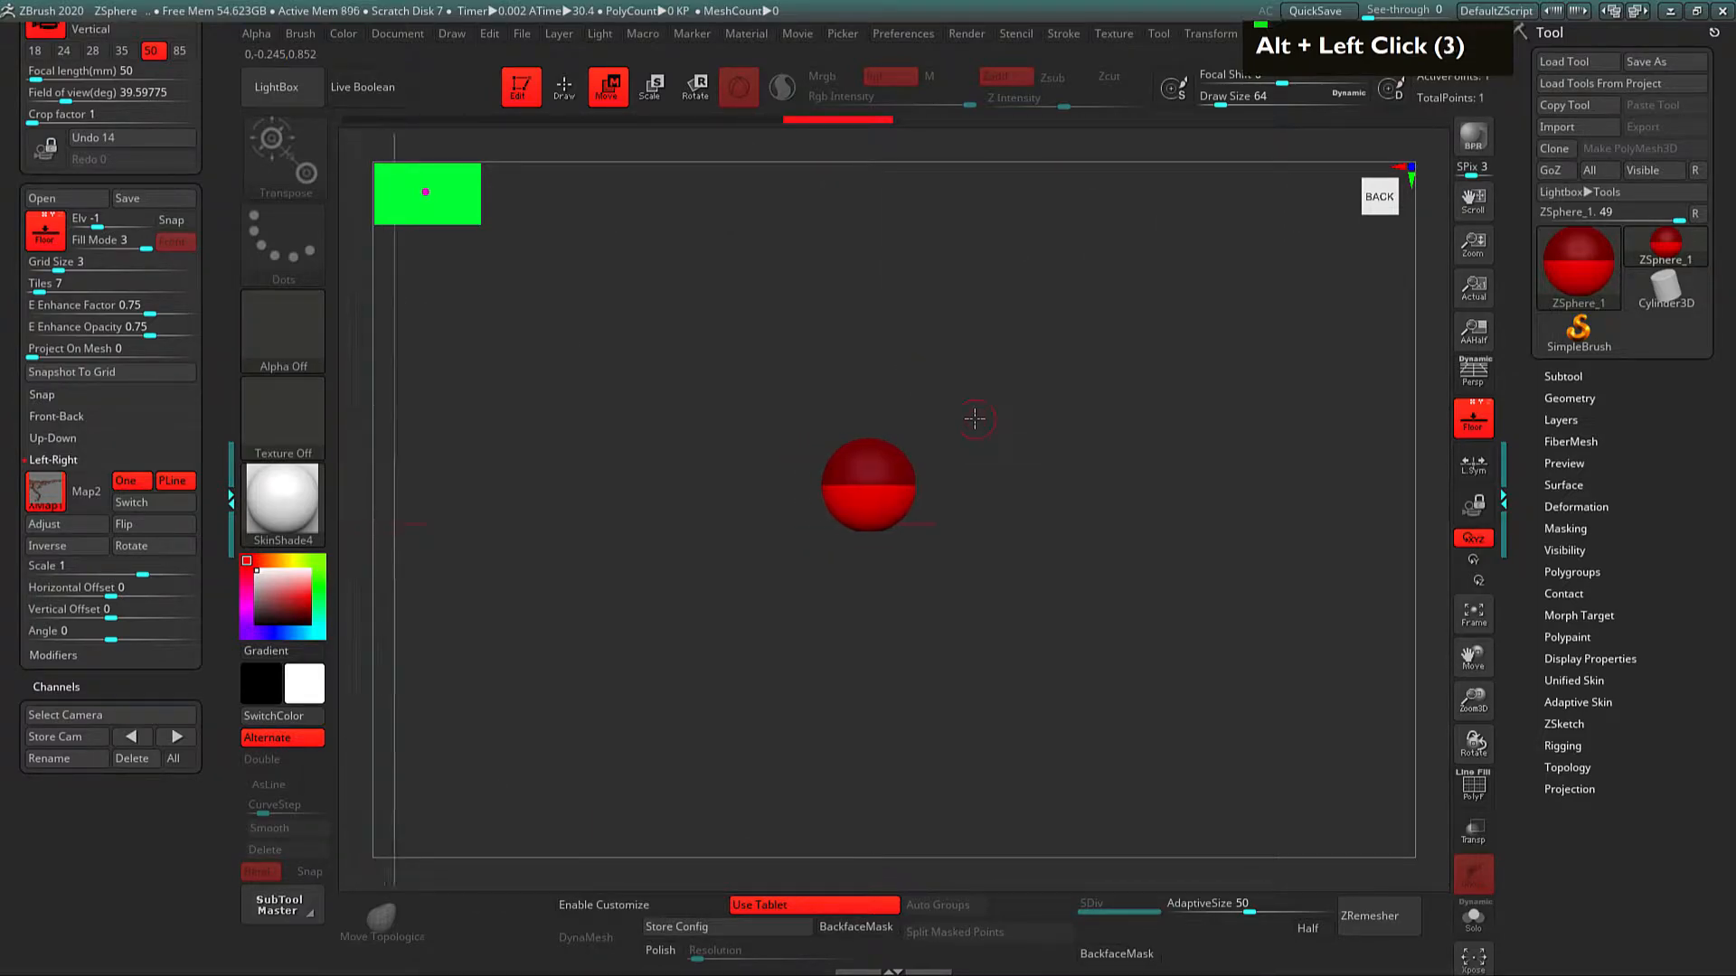
pyautogui.press('q')
pyautogui.moveTo(1025, 592); pyautogui.dragTo(946, 588)
pyautogui.press('w')
pyautogui.moveTo(726, 448); pyautogui.dragTo(725, 454)
pyautogui.keyDown('alt'); pyautogui.moveTo(768, 362); pyautogui.dragTo(818, 425); pyautogui.keyUp('alt')
pyautogui.press('e')
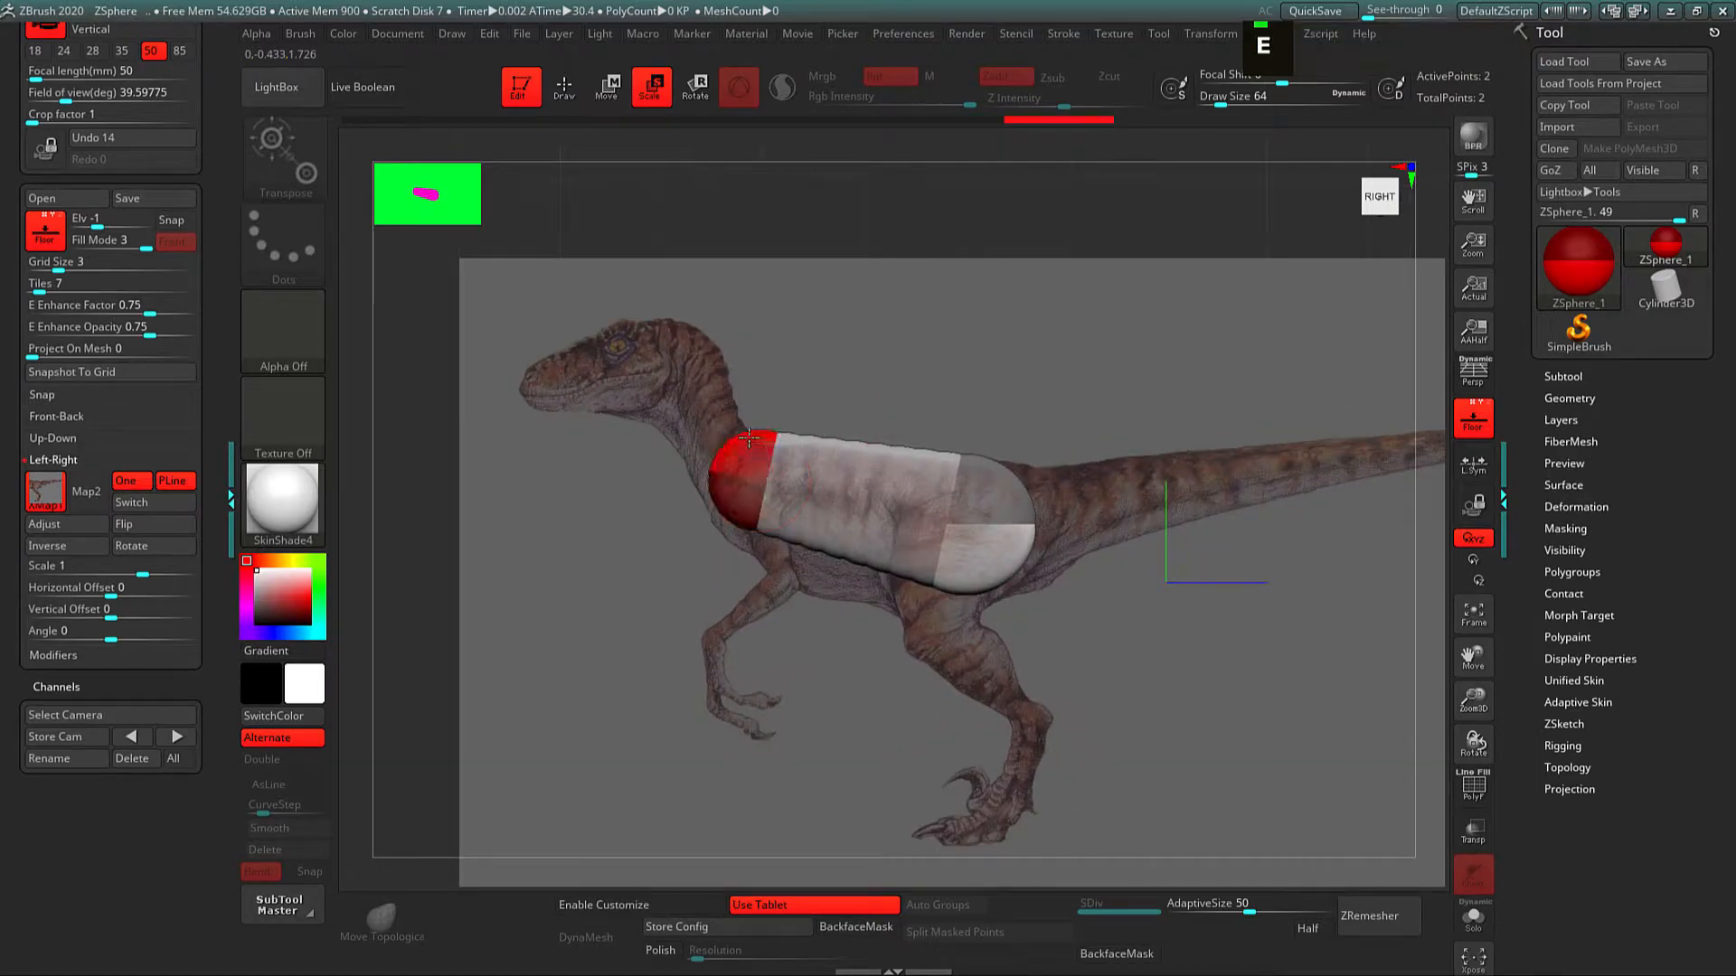
pyautogui.press('w')
# Step: Insert a ZSphere midway between the hip and chest ZSpheres and adjust its position
pyautogui.press('q')
pyautogui.doubleClick(854, 488)
pyautogui.press('w')
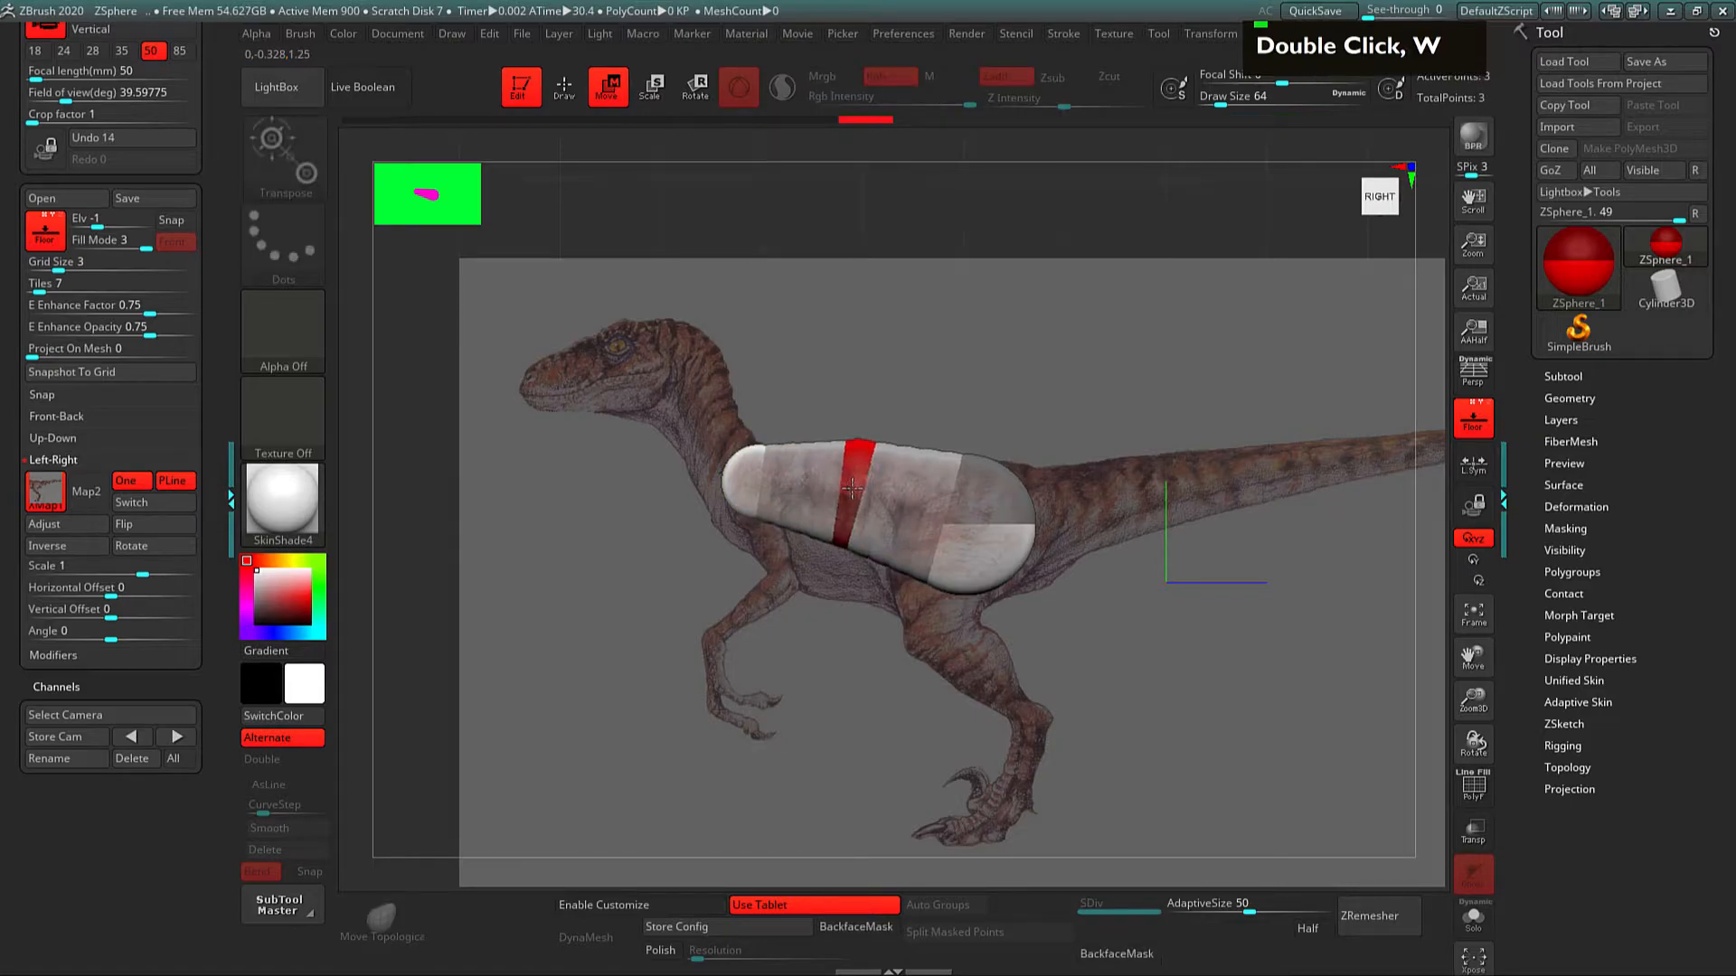
# Step: Scale and reposition the chest ZSphere to match the raptor's shoulder area
pyautogui.press('e')
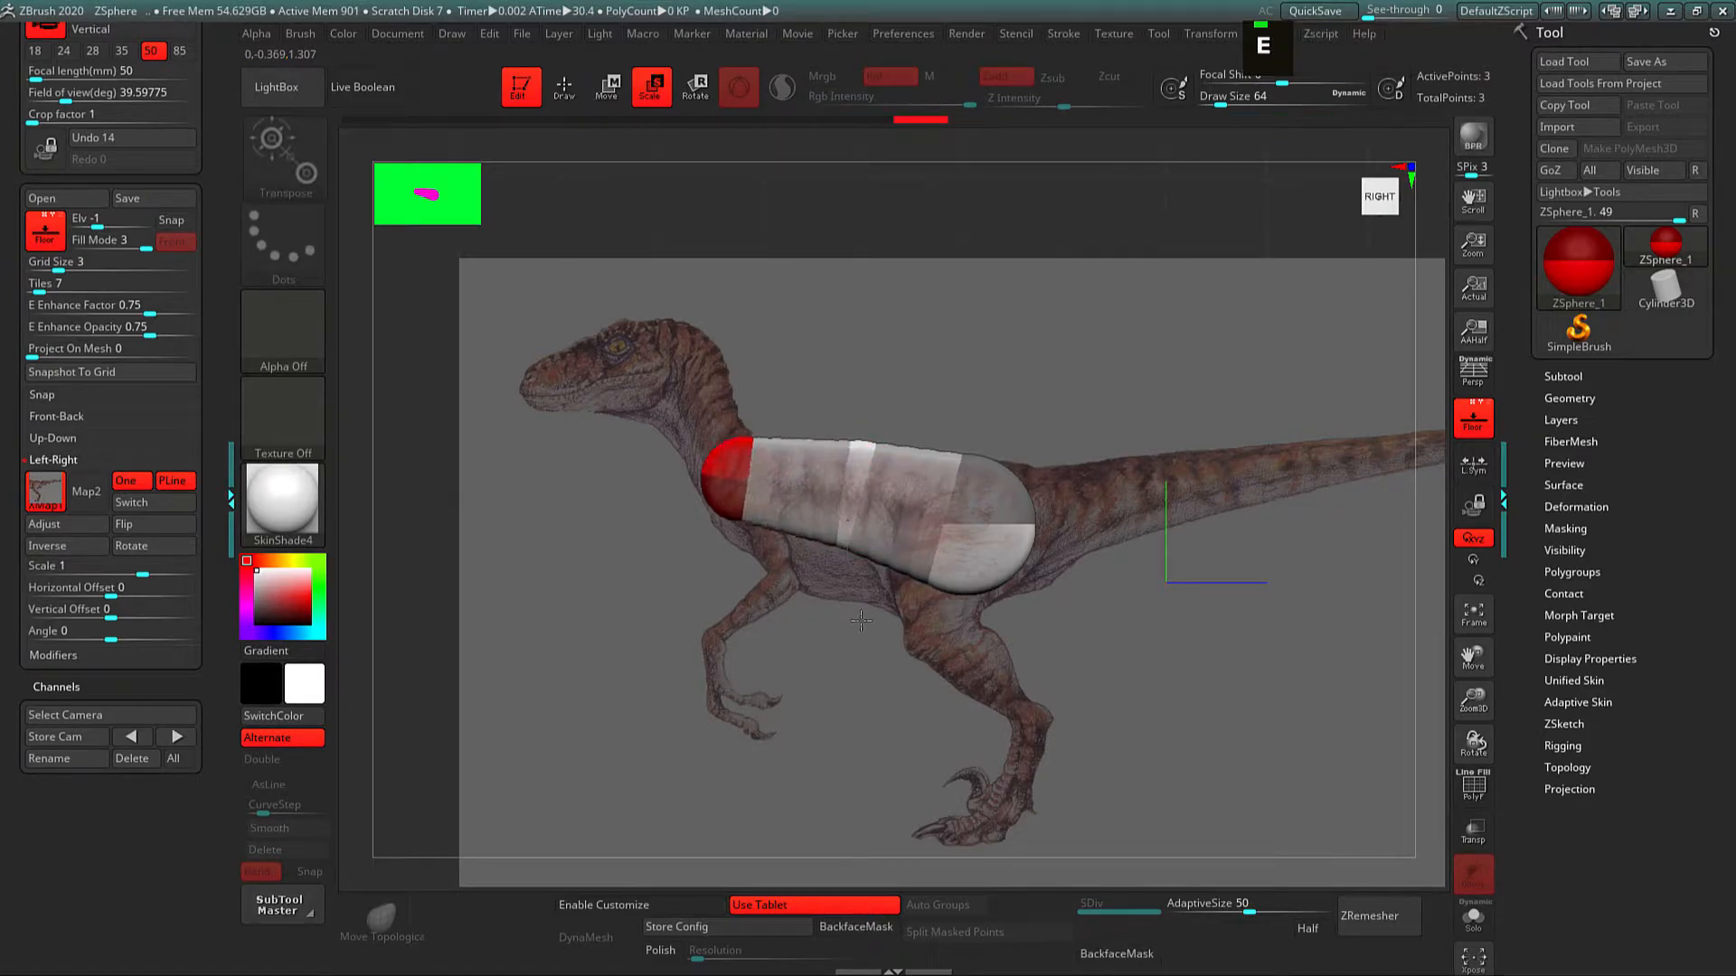
pyautogui.press('w')
pyautogui.moveTo(743, 479); pyautogui.dragTo(753, 430)
pyautogui.press('e')
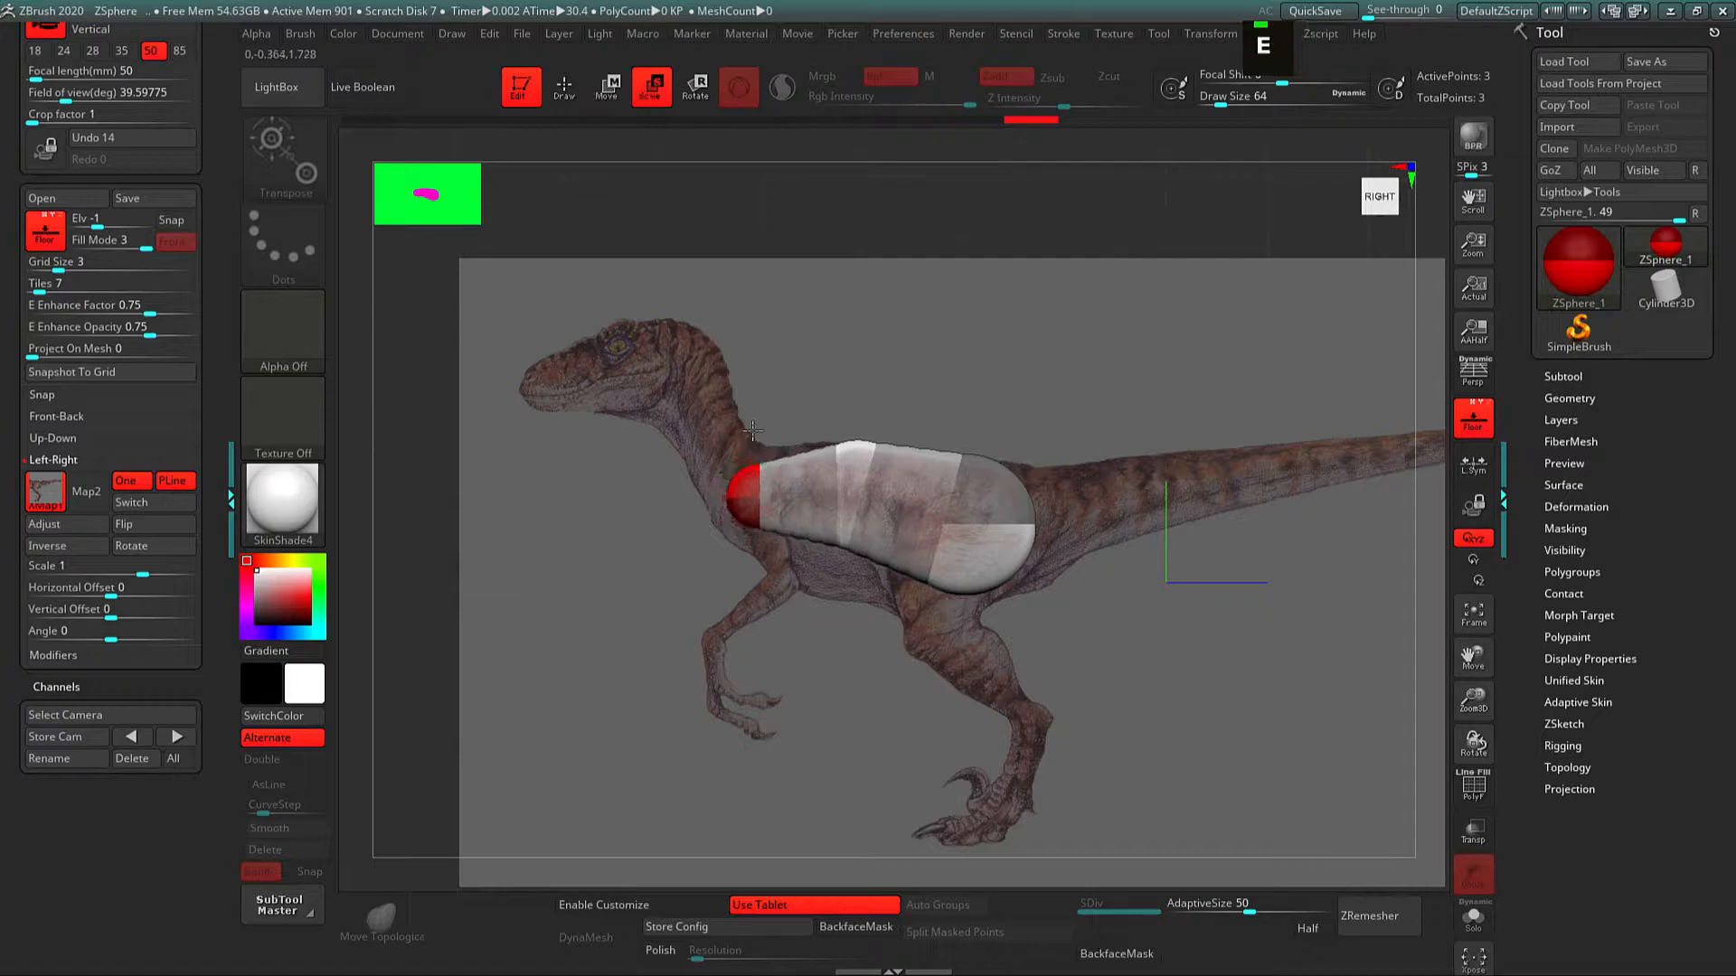
pyautogui.press('w')
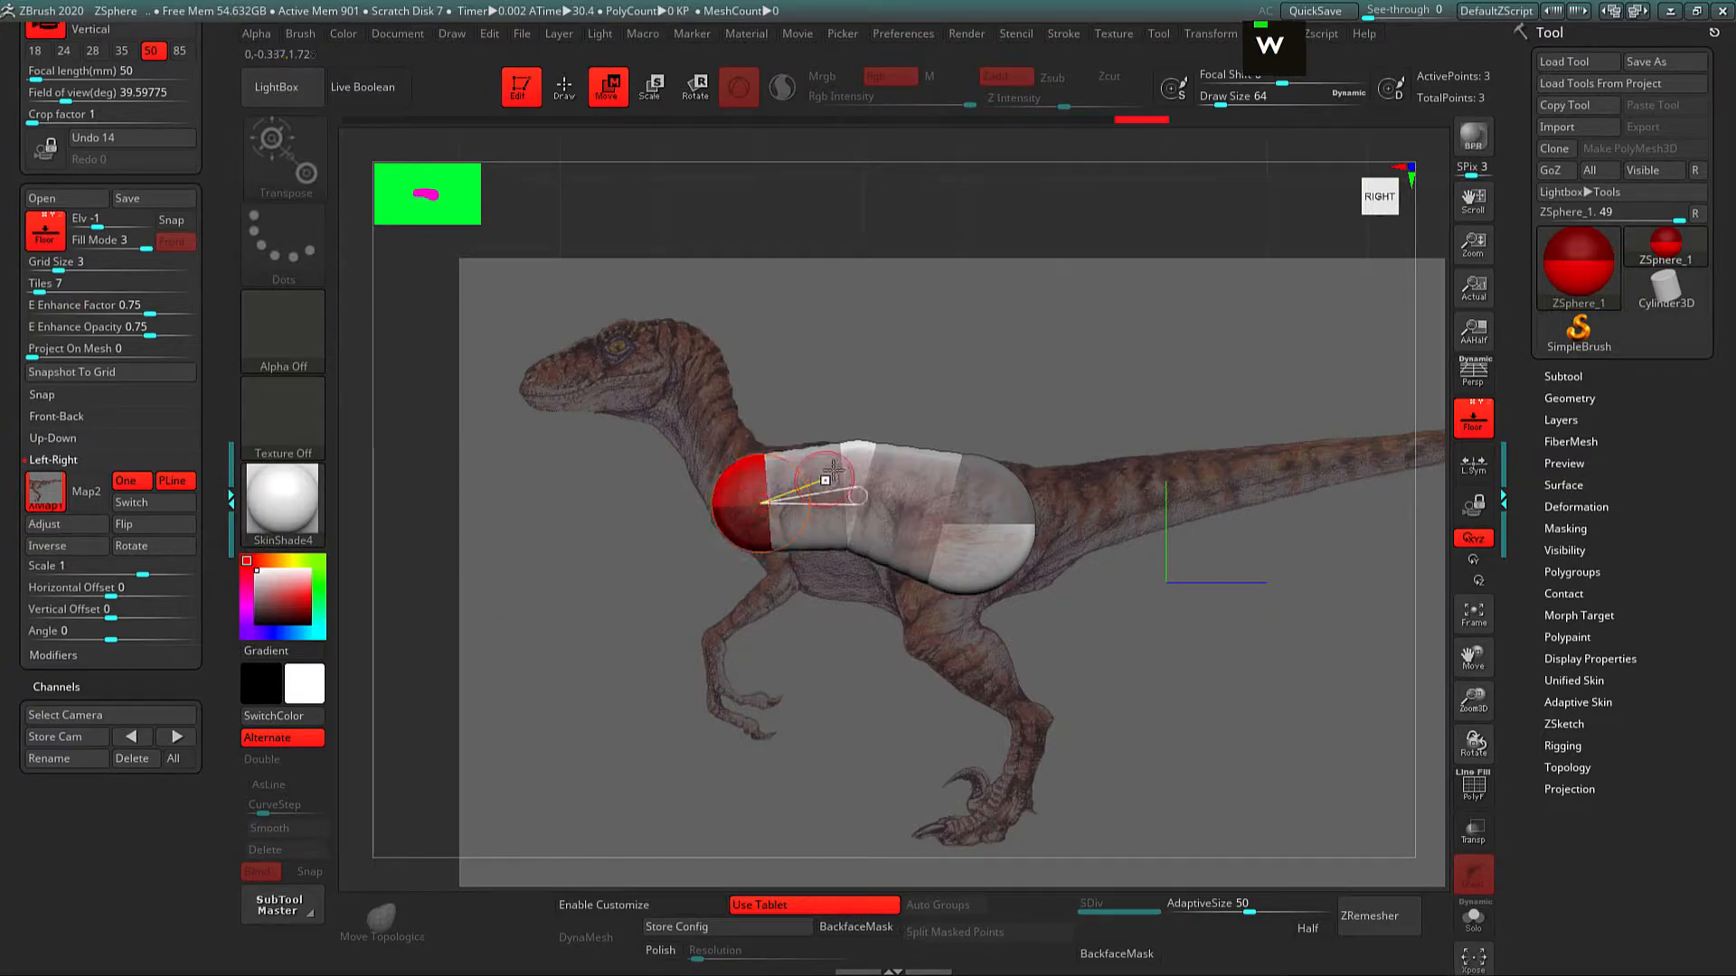
# Step: Enlarge the middle torso ZSphere and lower it towards the raptor's belly line
pyautogui.press('e')
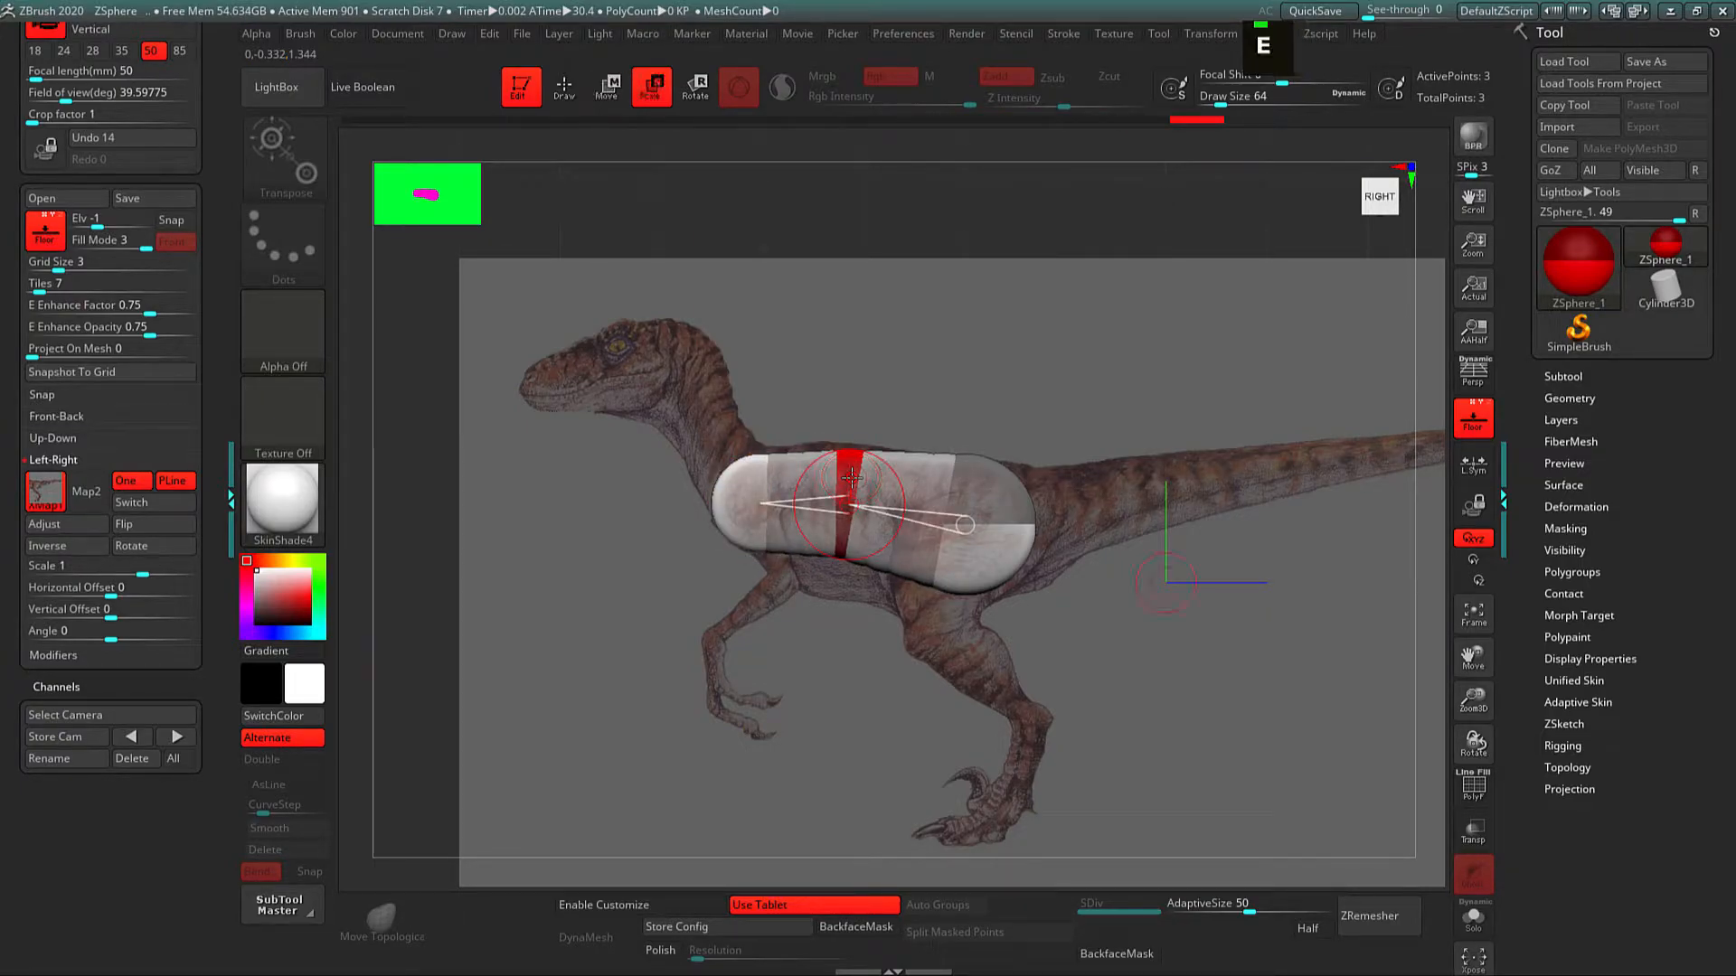
pyautogui.moveTo(872, 544); pyautogui.dragTo(905, 647)
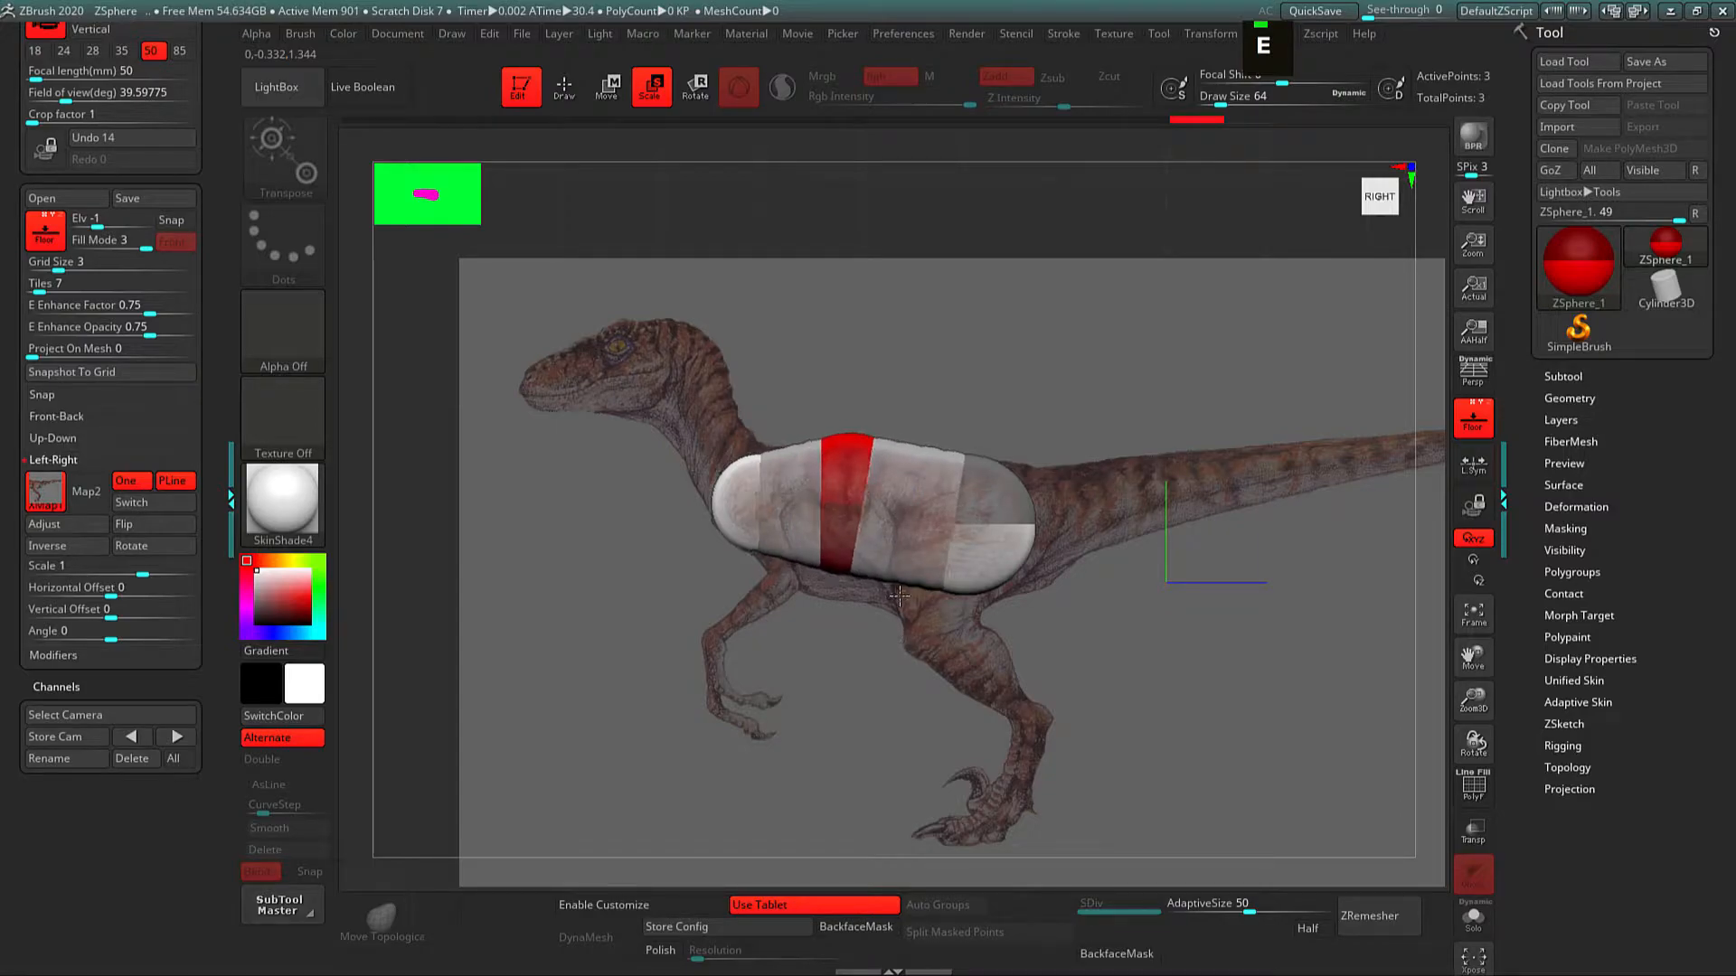
pyautogui.press('w')
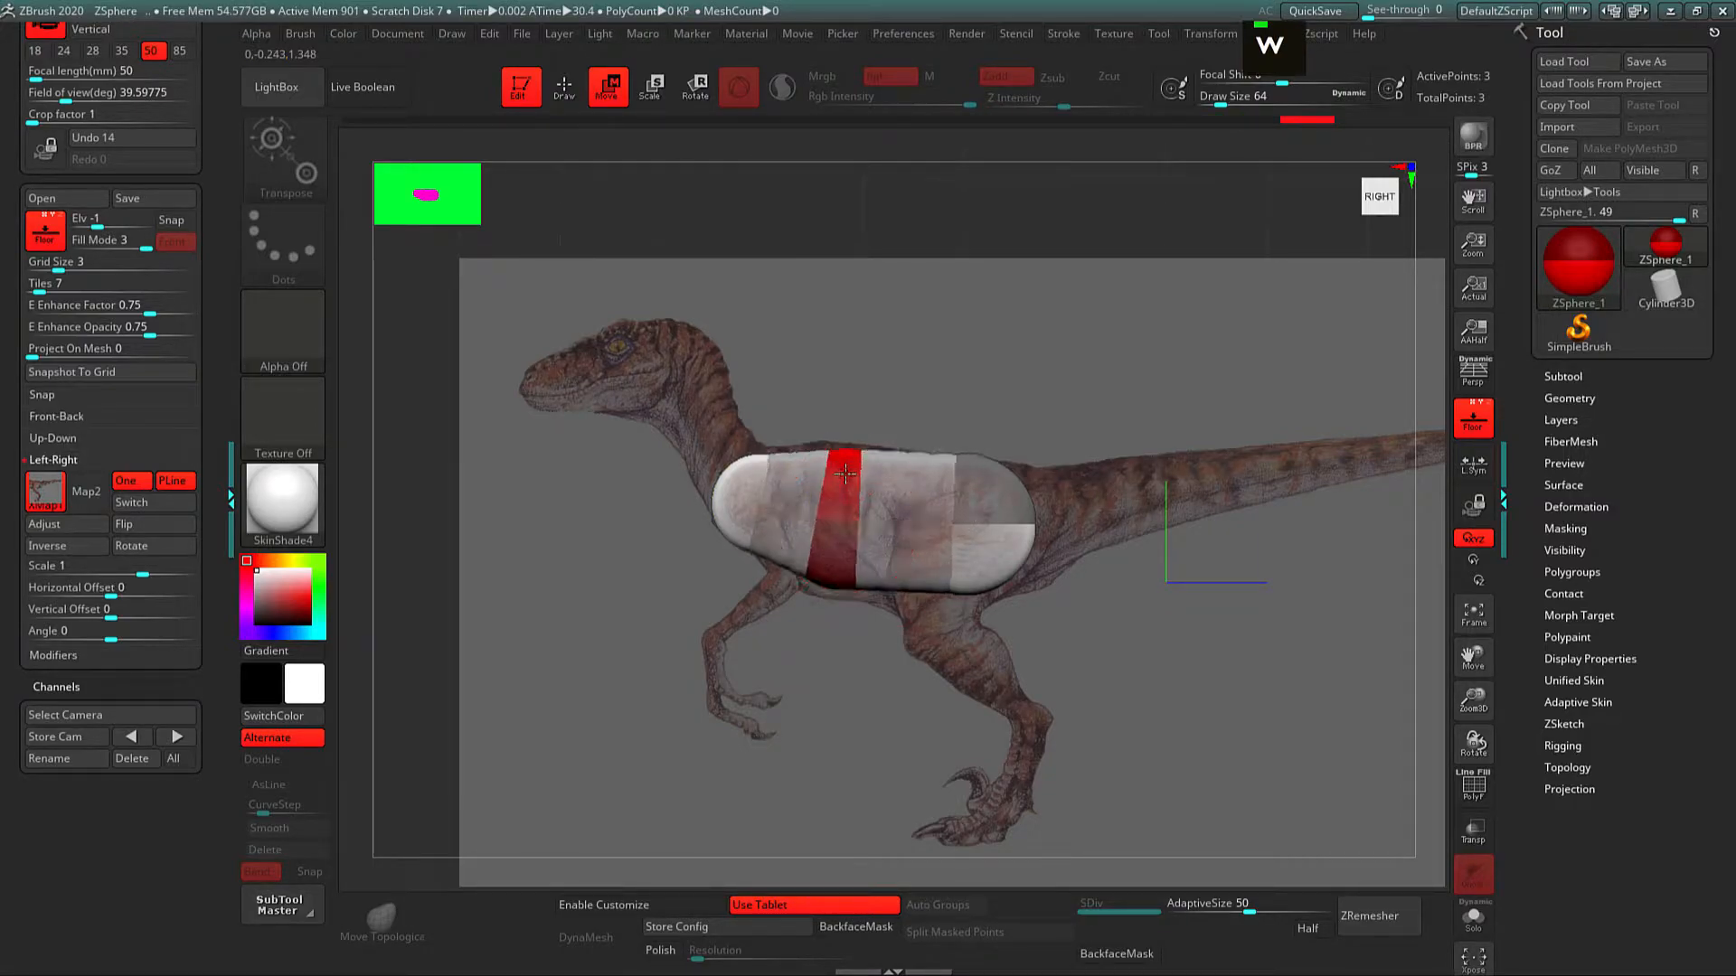
pyautogui.keyDown('alt'); pyautogui.click(773, 471); pyautogui.keyUp('alt')
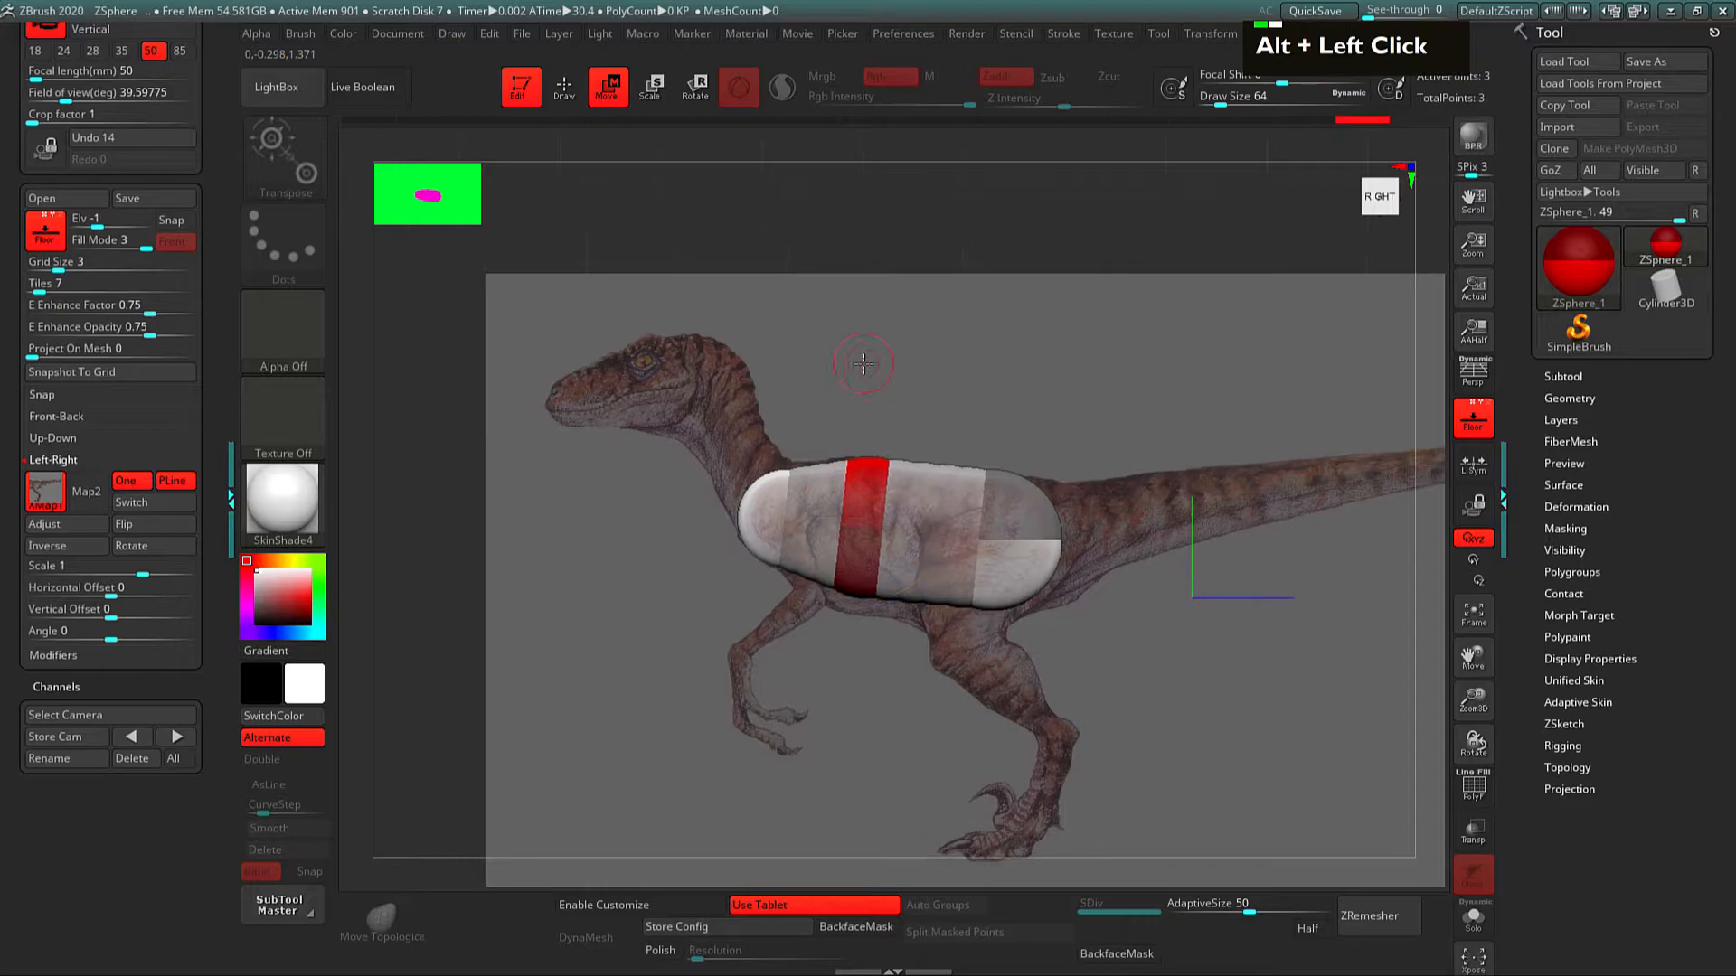
# Step: Enlarge the chest ZSphere and shift it to fit the base of the raptor's neck
pyautogui.press('e')
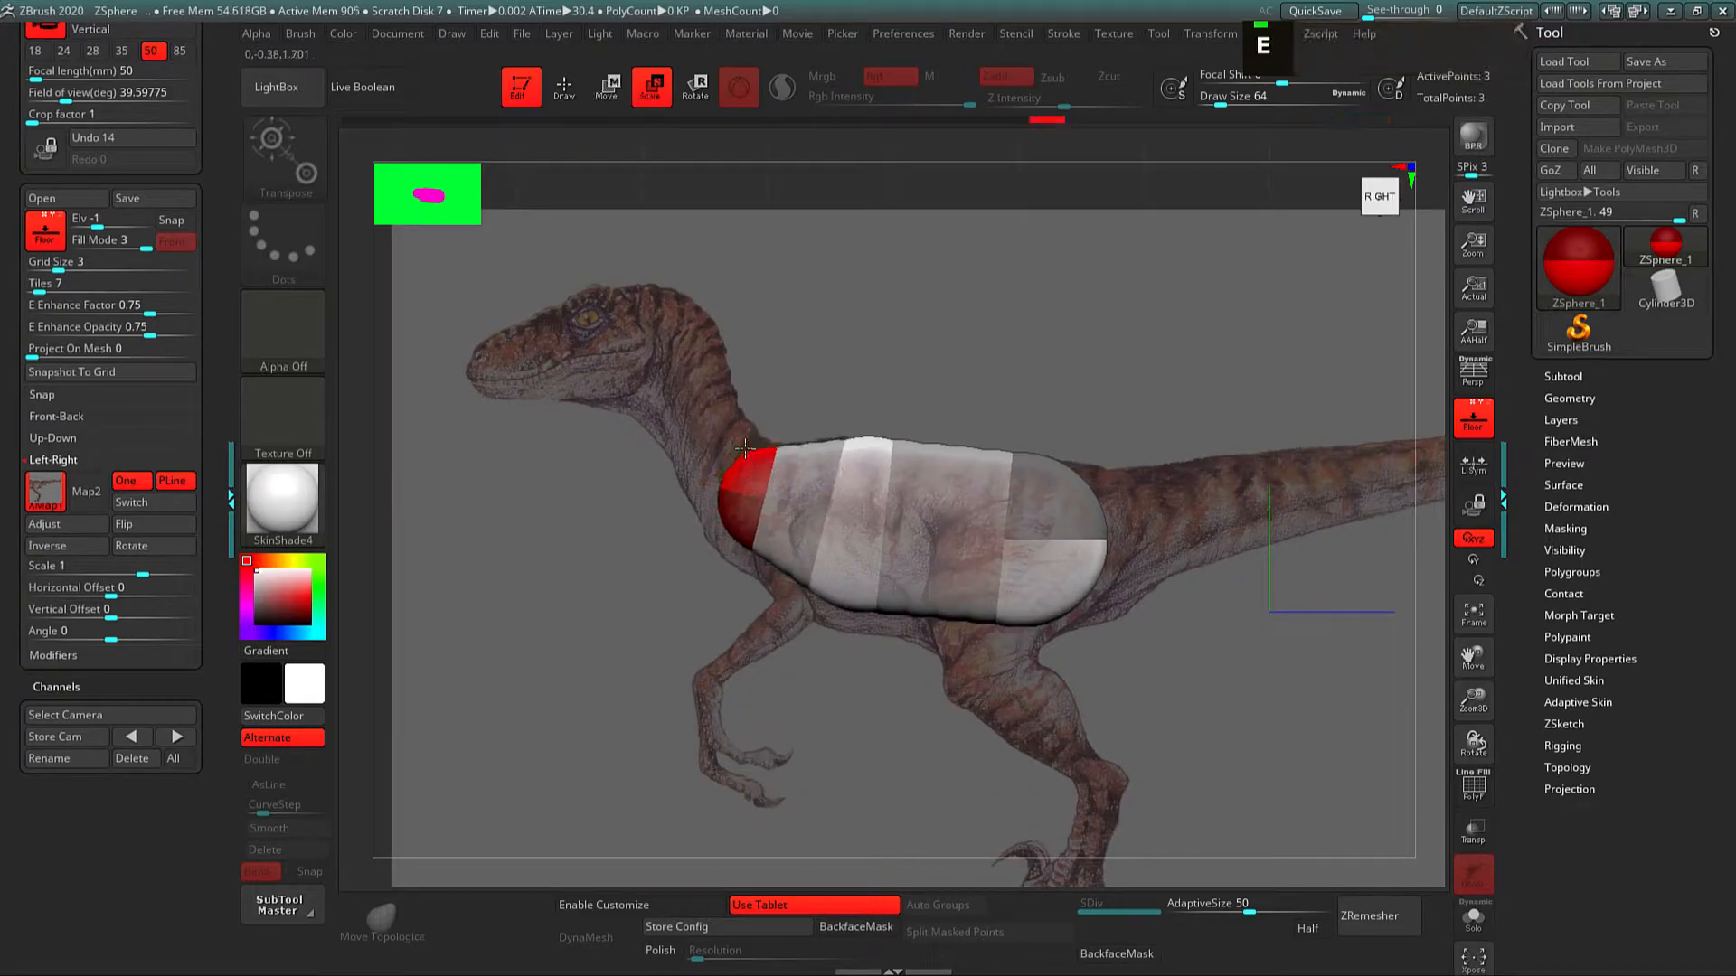
pyautogui.press('w')
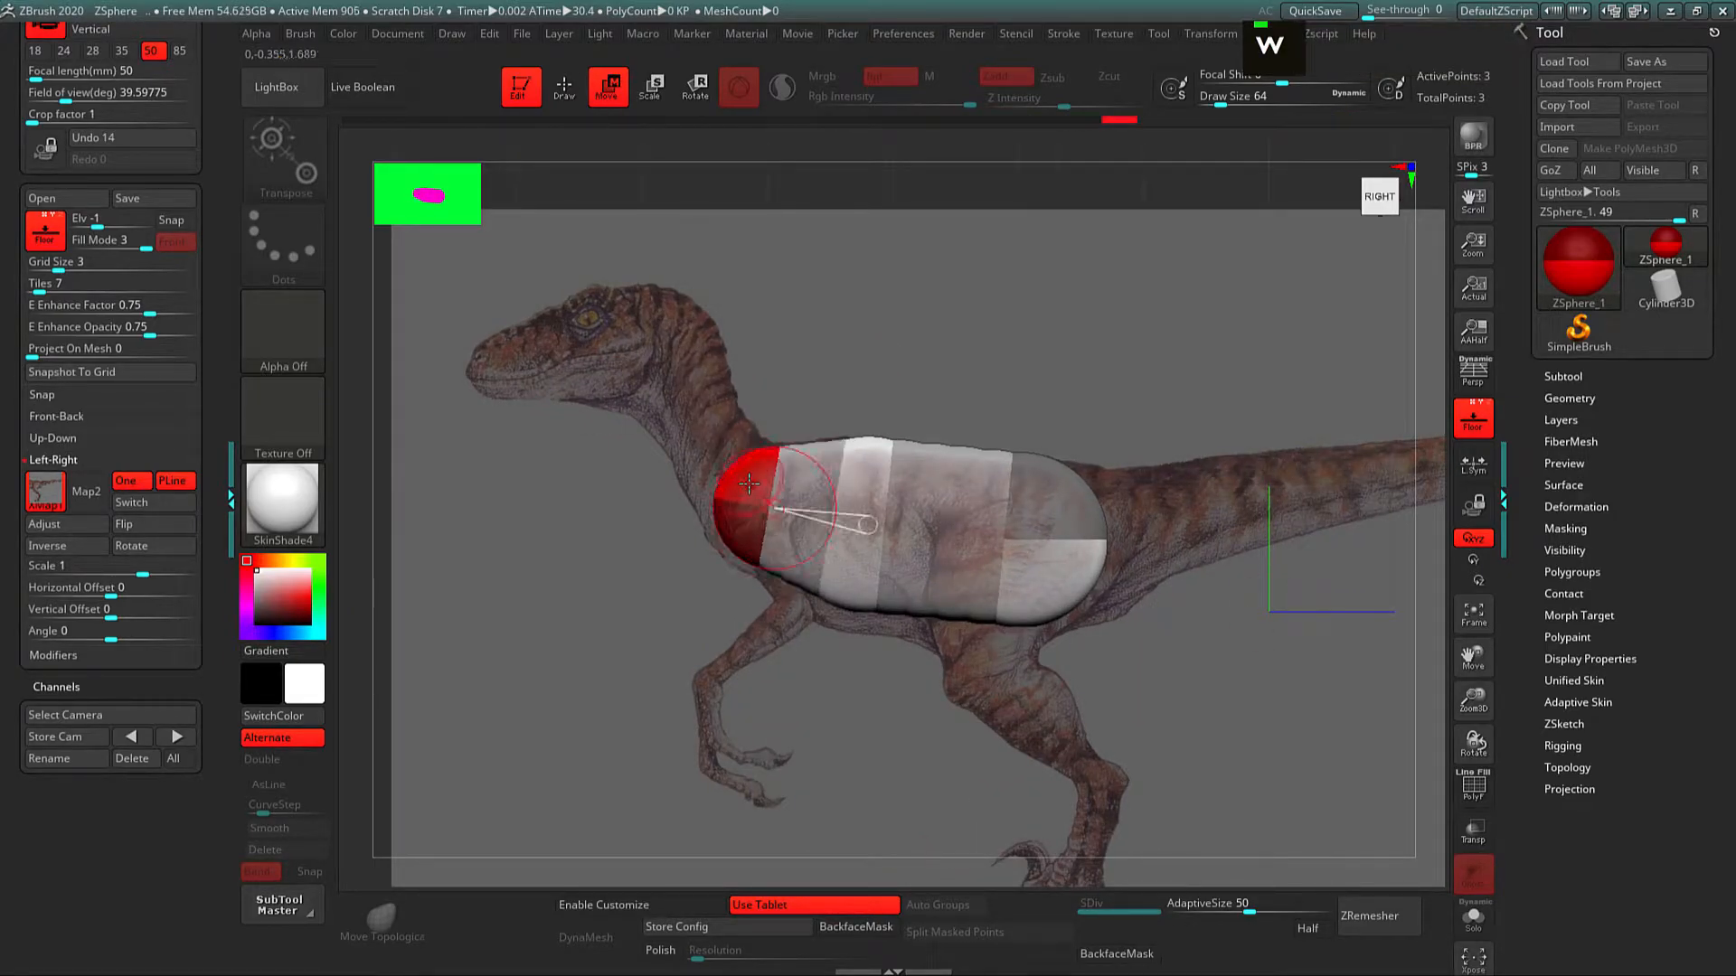
pyautogui.press('e')
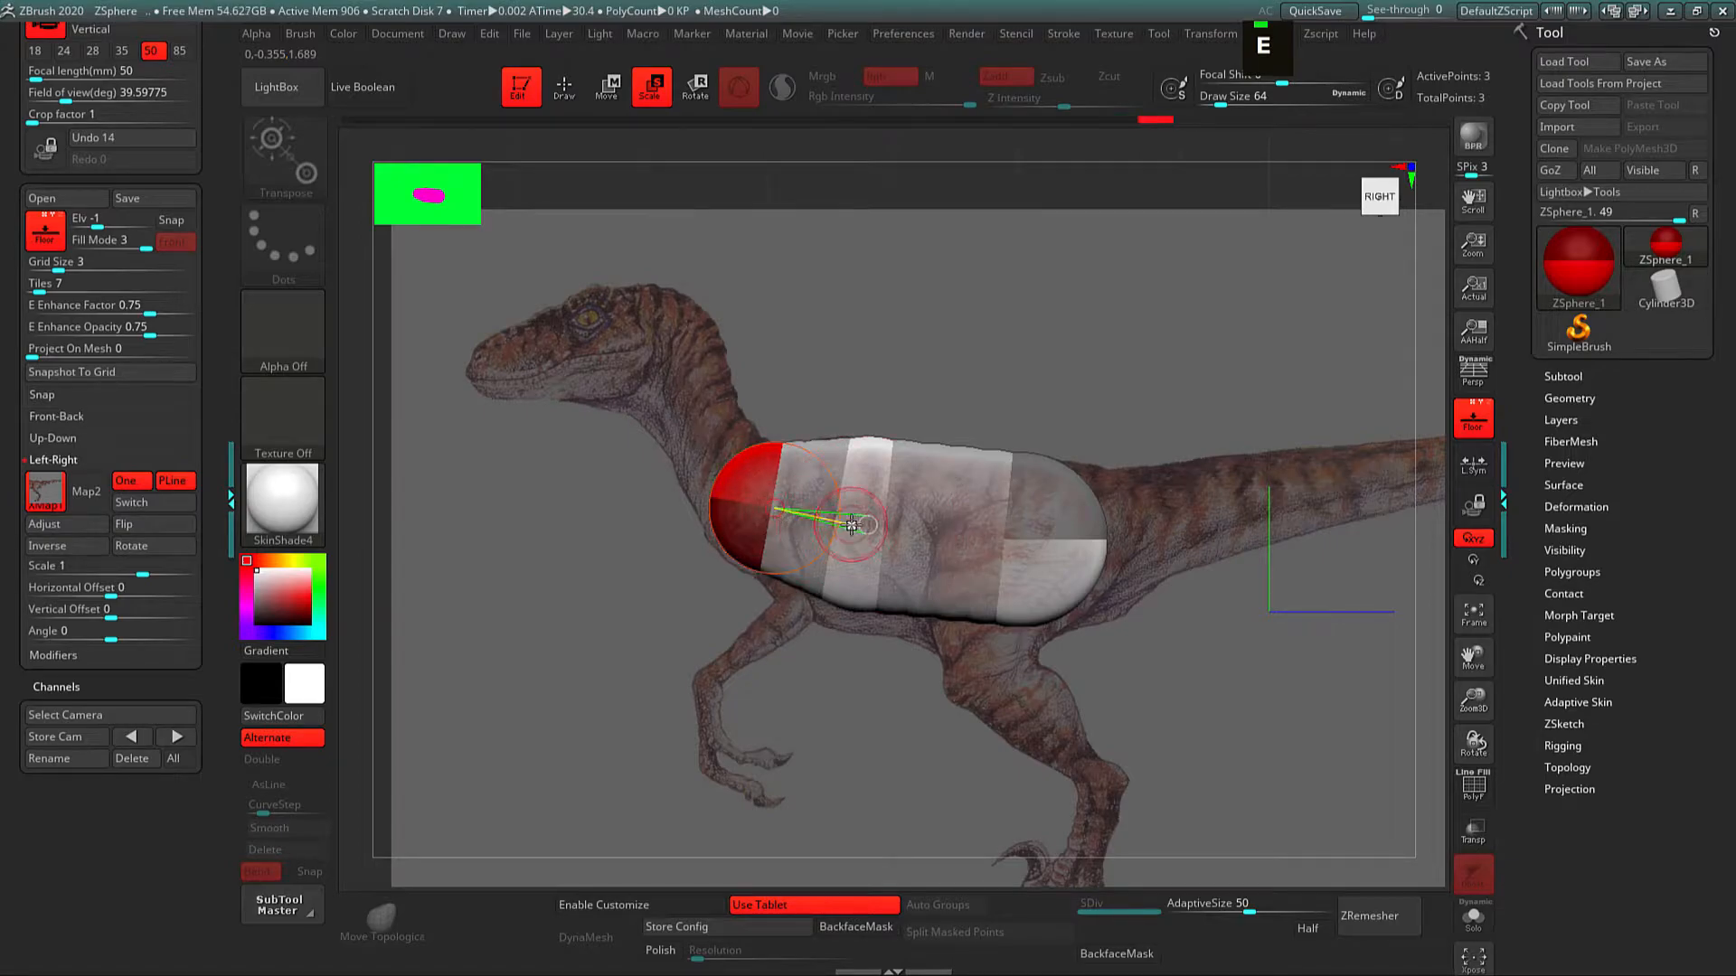
# Step: Fine-tune the middle torso ZSphere's position and size between the back and belly outlines
pyautogui.press('w')
pyautogui.press('e')
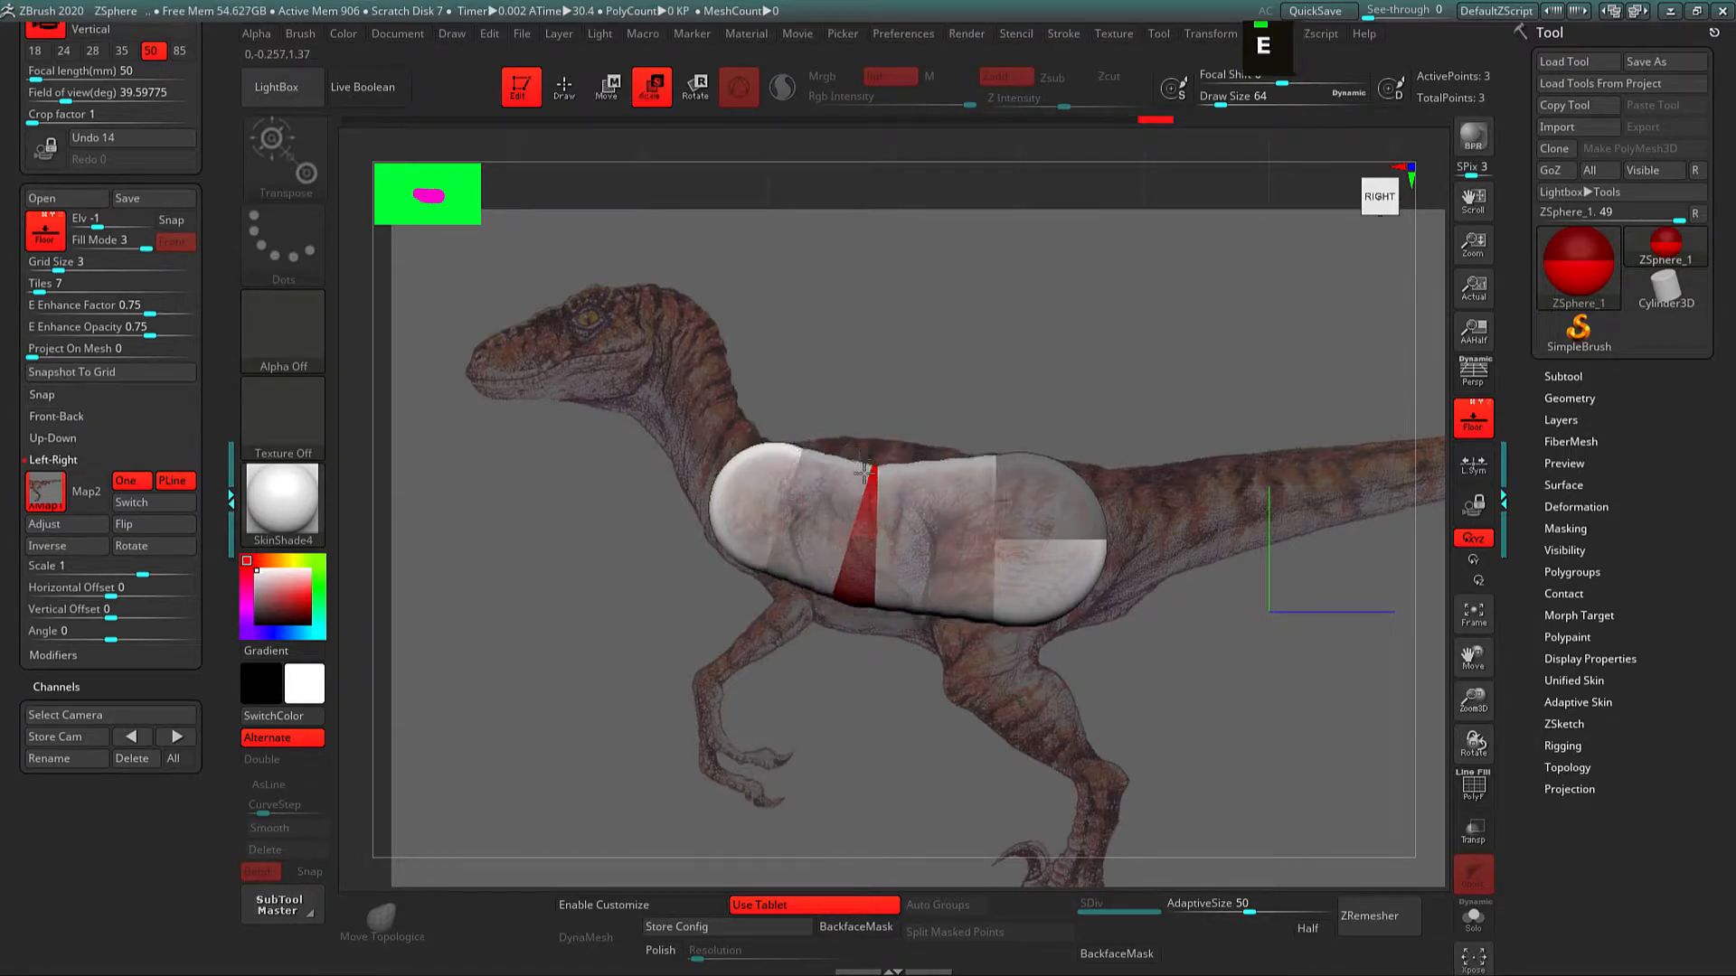
pyautogui.press('w')
pyautogui.moveTo(863, 502); pyautogui.dragTo(871, 506)
# Step: Add a child ZSphere on the chest ZSphere and pull it up along the neck to the back of the raptor's head
pyautogui.keyDown('alt'); pyautogui.moveTo(834, 319); pyautogui.dragTo(834, 366); pyautogui.keyUp('alt')
pyautogui.moveTo(887, 449); pyautogui.dragTo(1015, 469)
pyautogui.press('q')
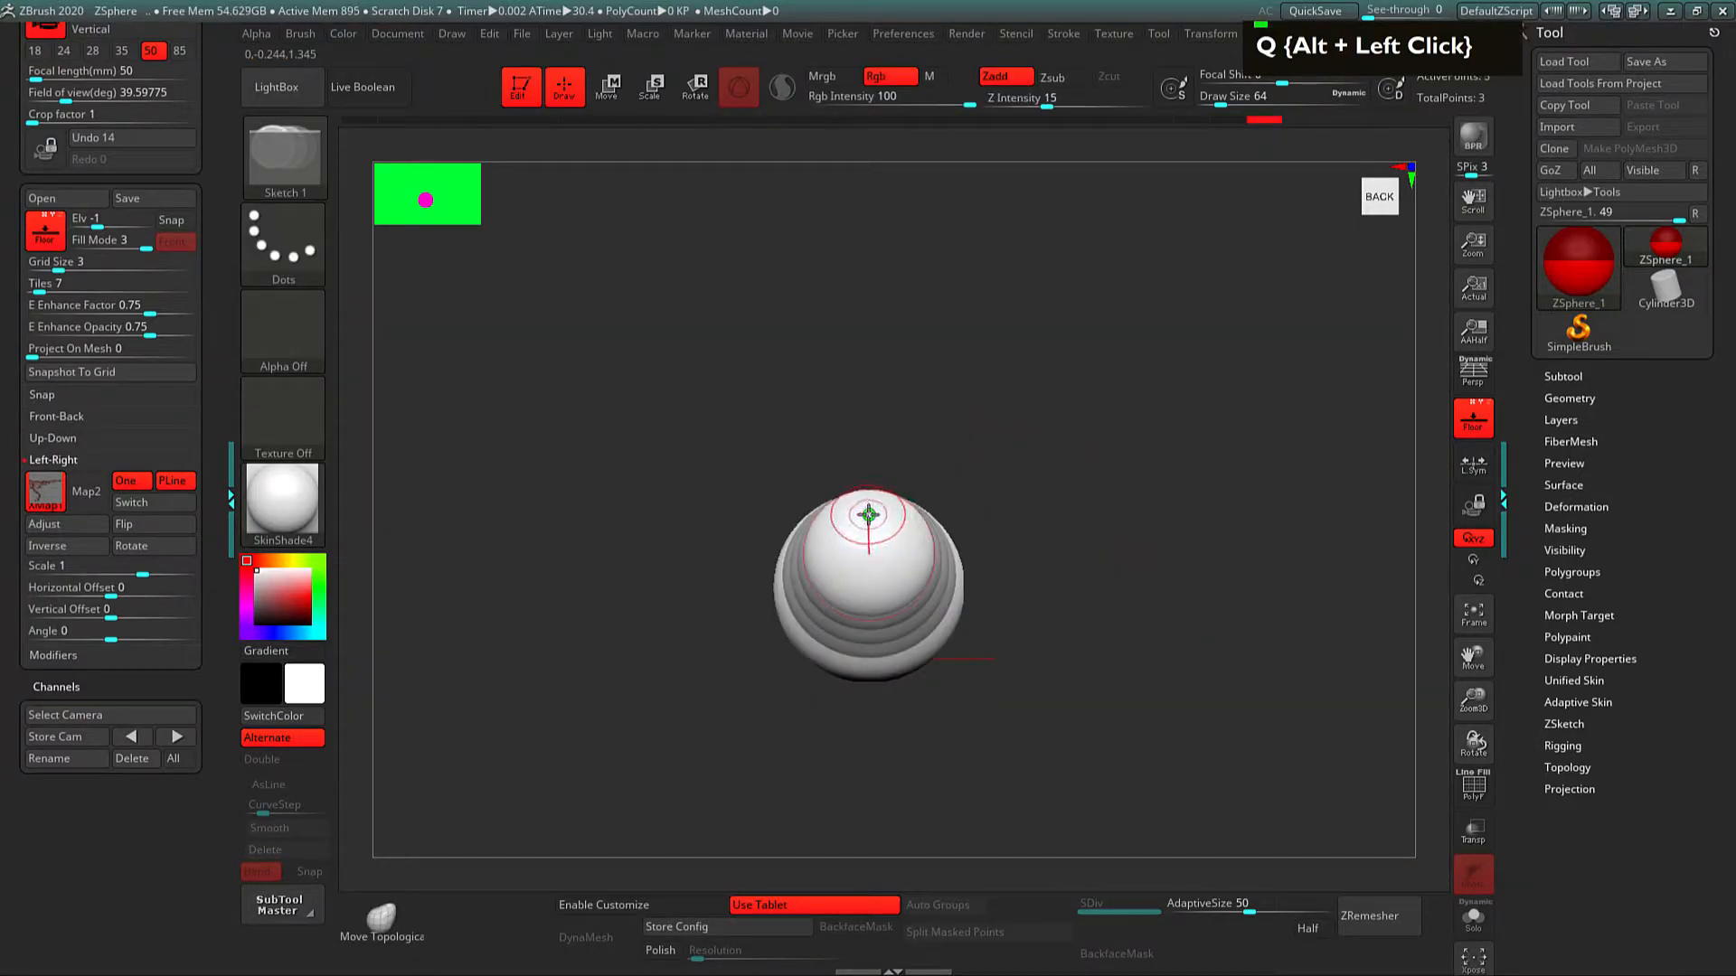
pyautogui.keyDown('alt'); pyautogui.moveTo(1076, 592); pyautogui.dragTo(972, 520); pyautogui.keyUp('alt')
pyautogui.keyDown('alt'); pyautogui.moveTo(904, 348); pyautogui.dragTo(944, 452); pyautogui.keyUp('alt')
pyautogui.press('e')
pyautogui.press('w')
pyautogui.moveTo(843, 517); pyautogui.dragTo(832, 493)
# Step: Enlarge the ZSphere at the end of the neck and align it with the back of the raptor's head
pyautogui.press('e')
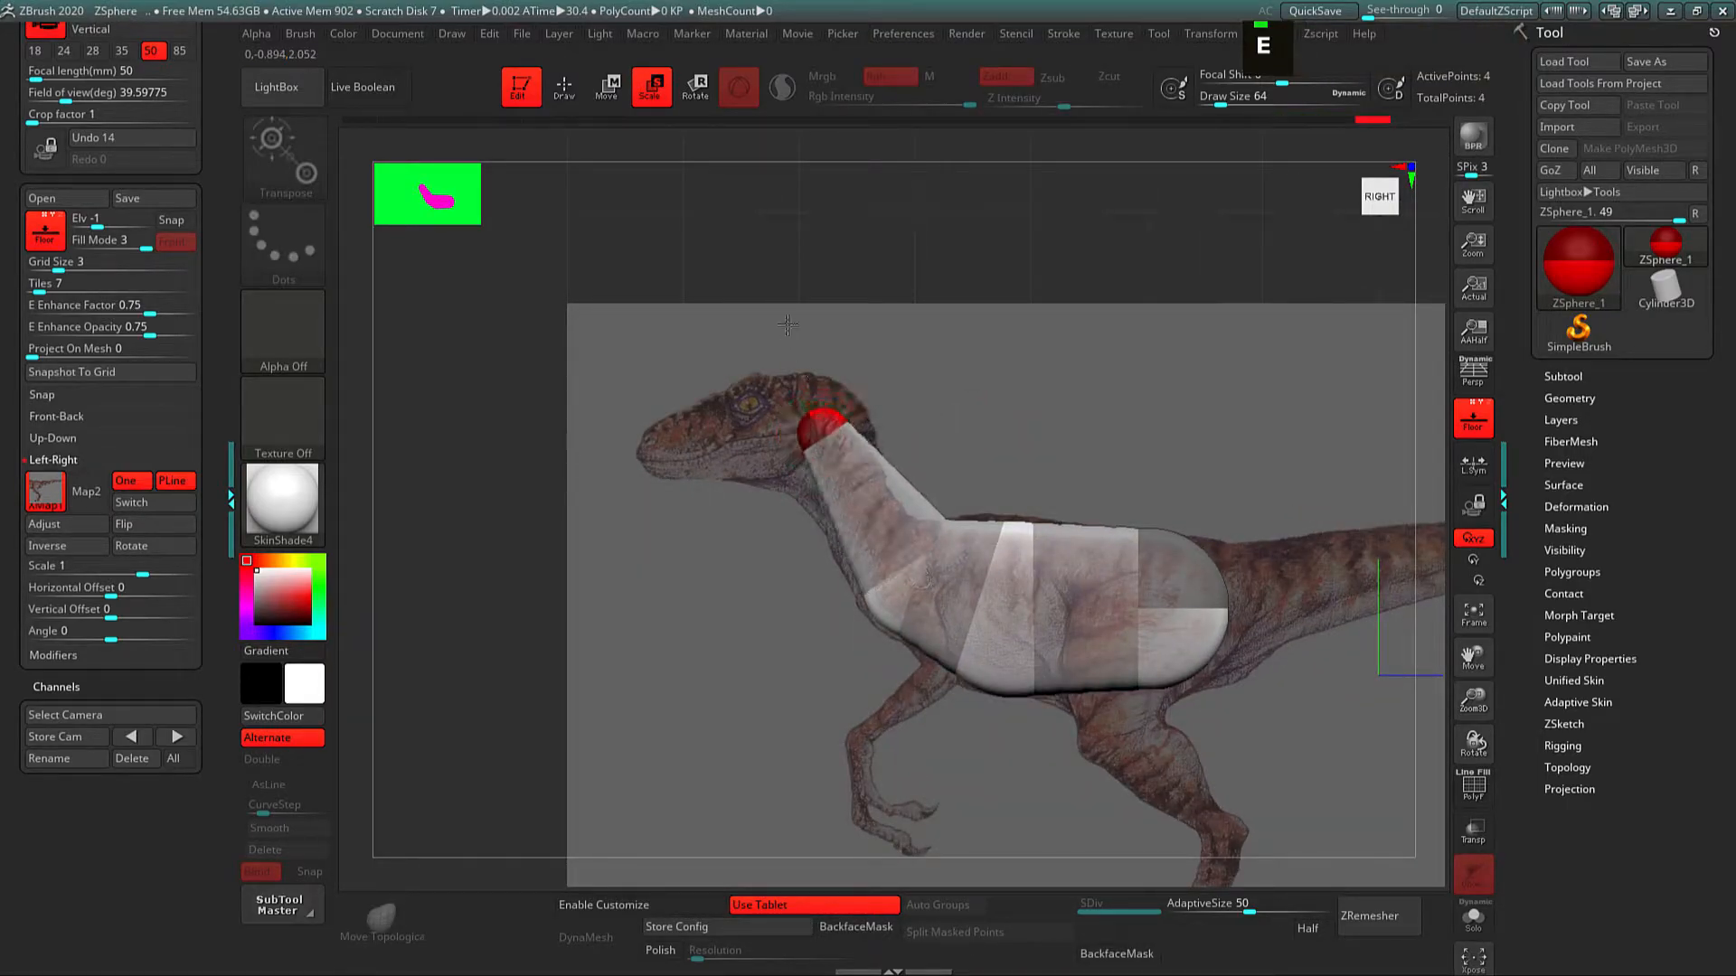
pyautogui.press('w')
pyautogui.press('e')
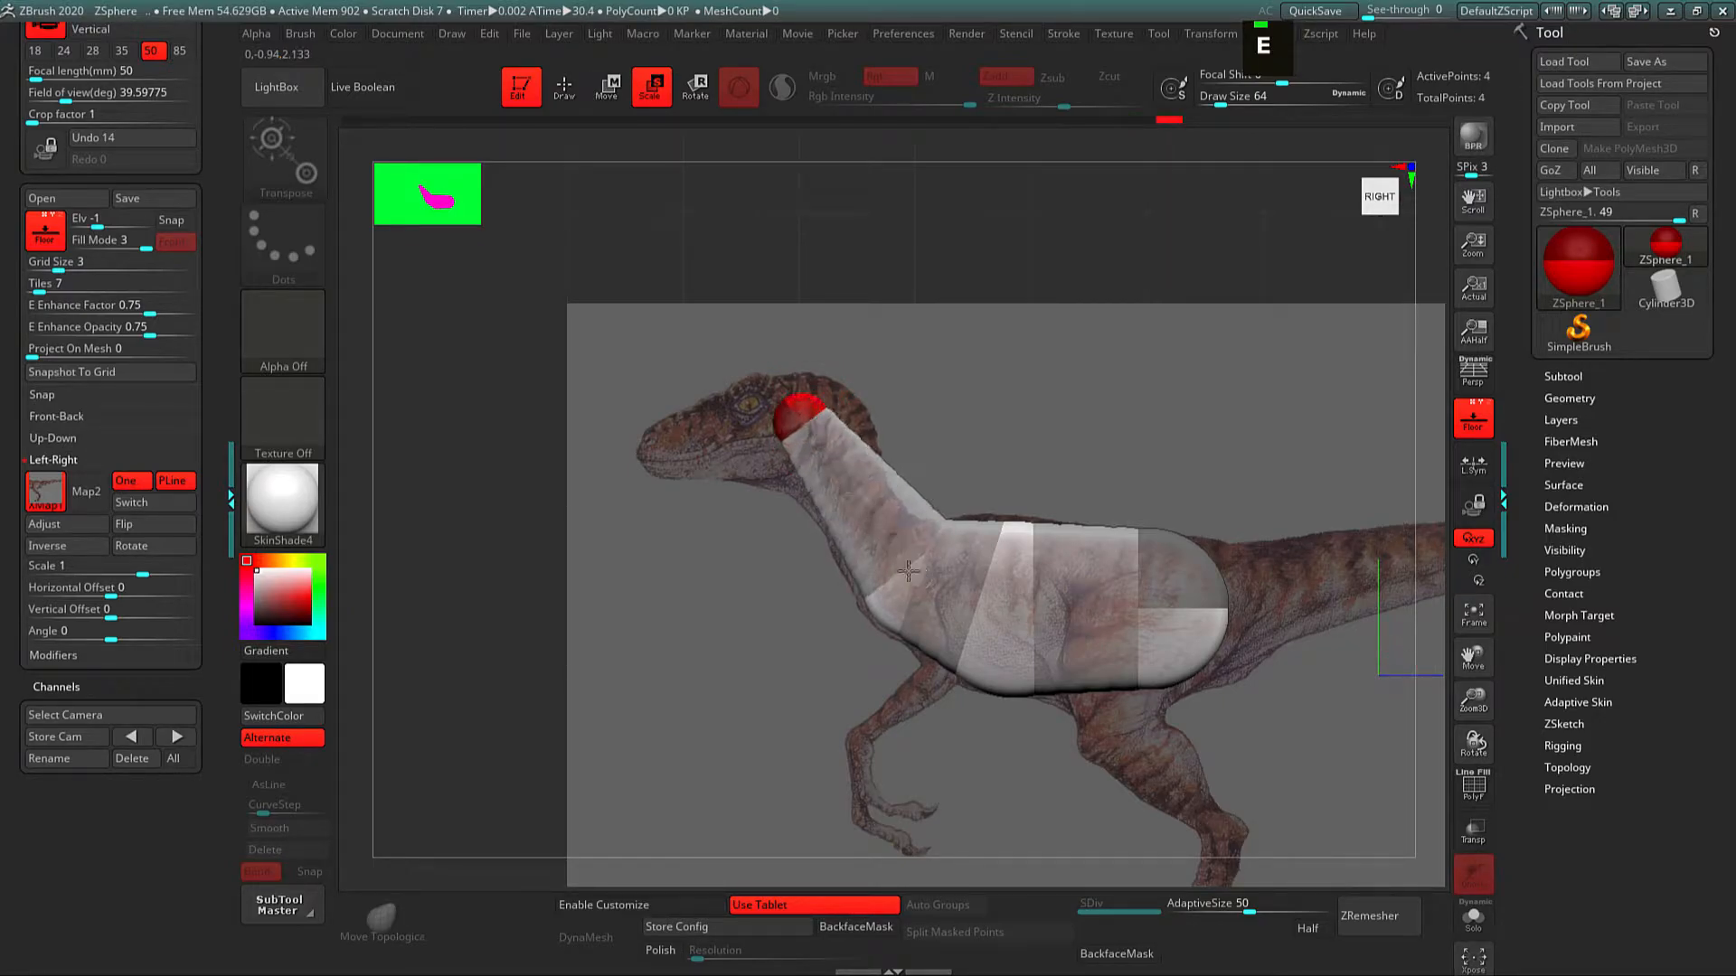
pyautogui.press('w')
pyautogui.press('e')
pyautogui.moveTo(793, 409); pyautogui.dragTo(824, 456)
pyautogui.press('w')
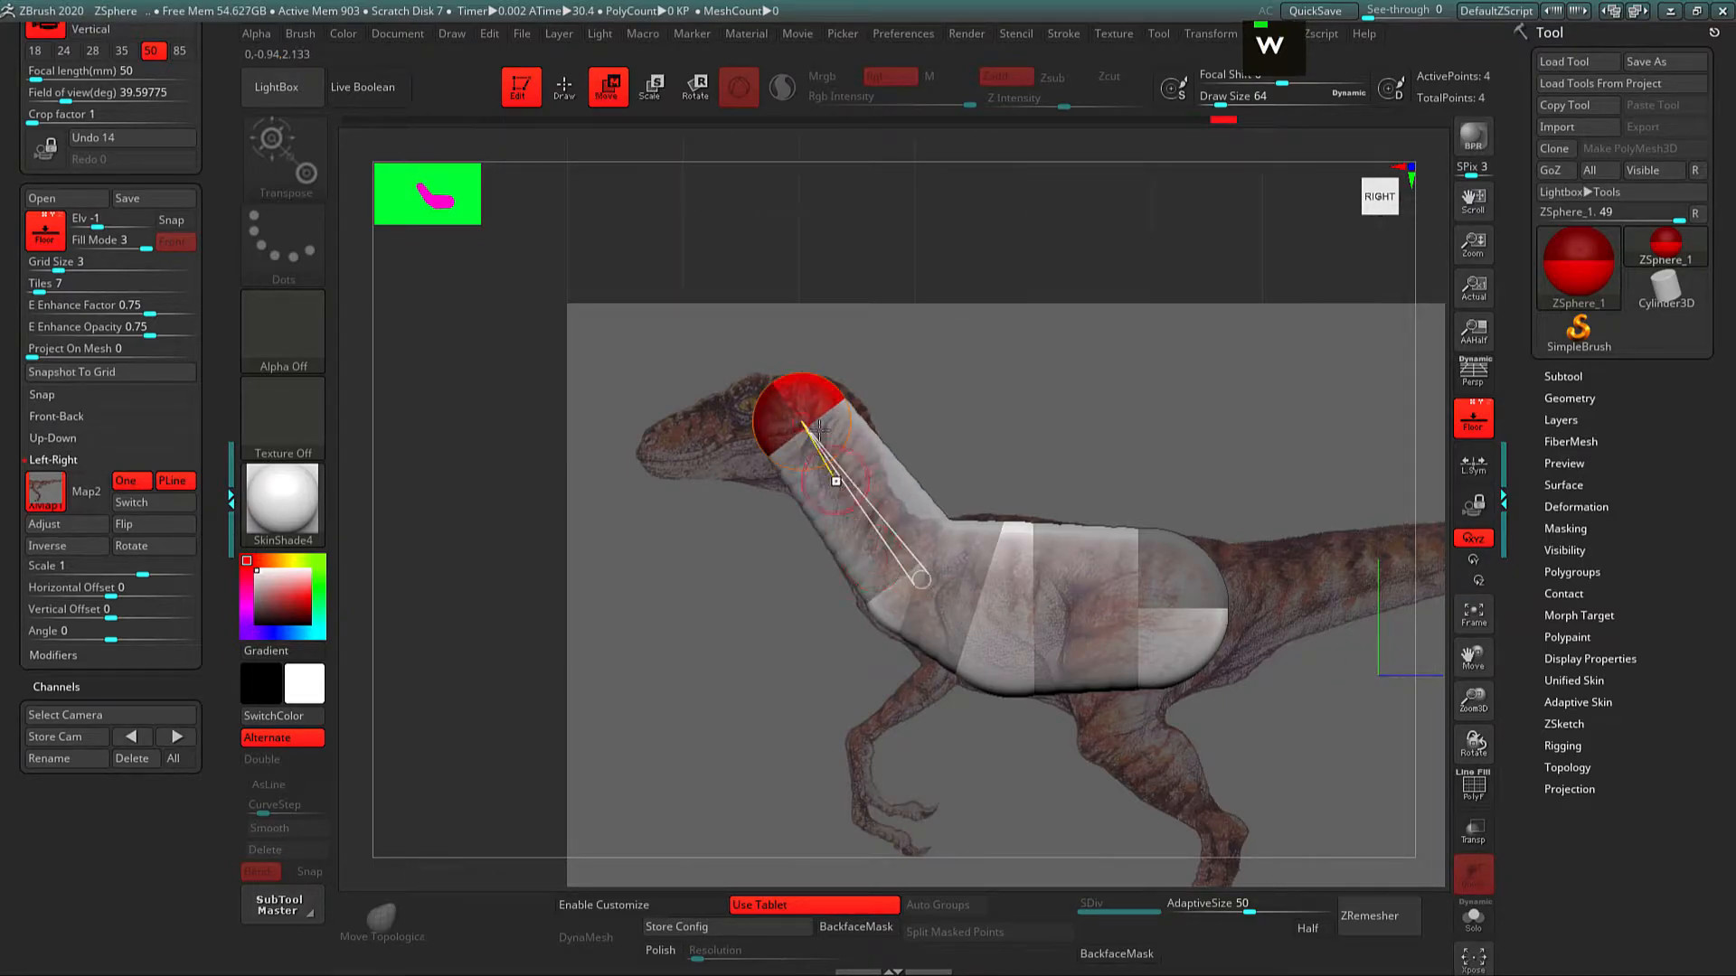
# Step: Insert a ZSphere midway along the neck and fit its size and position to the neck outline
pyautogui.keyDown('alt'); pyautogui.moveTo(923, 377); pyautogui.dragTo(915, 444); pyautogui.keyUp('alt')
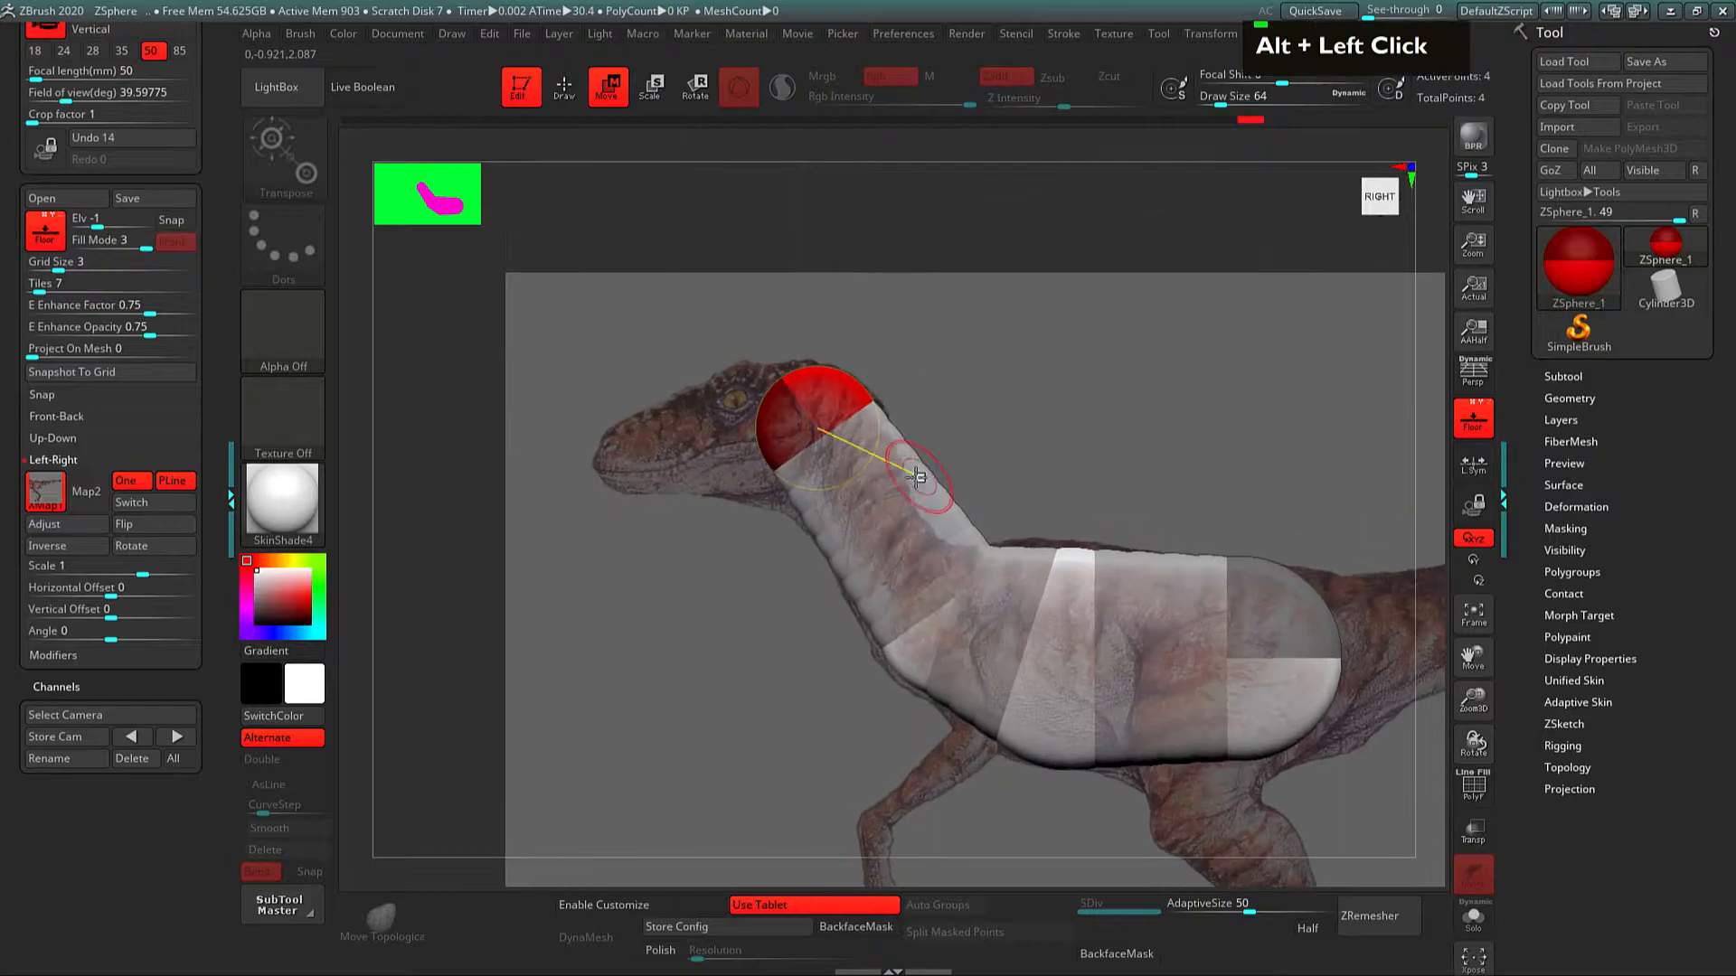
pyautogui.press('q')
pyautogui.click(891, 493)
pyautogui.press('e')
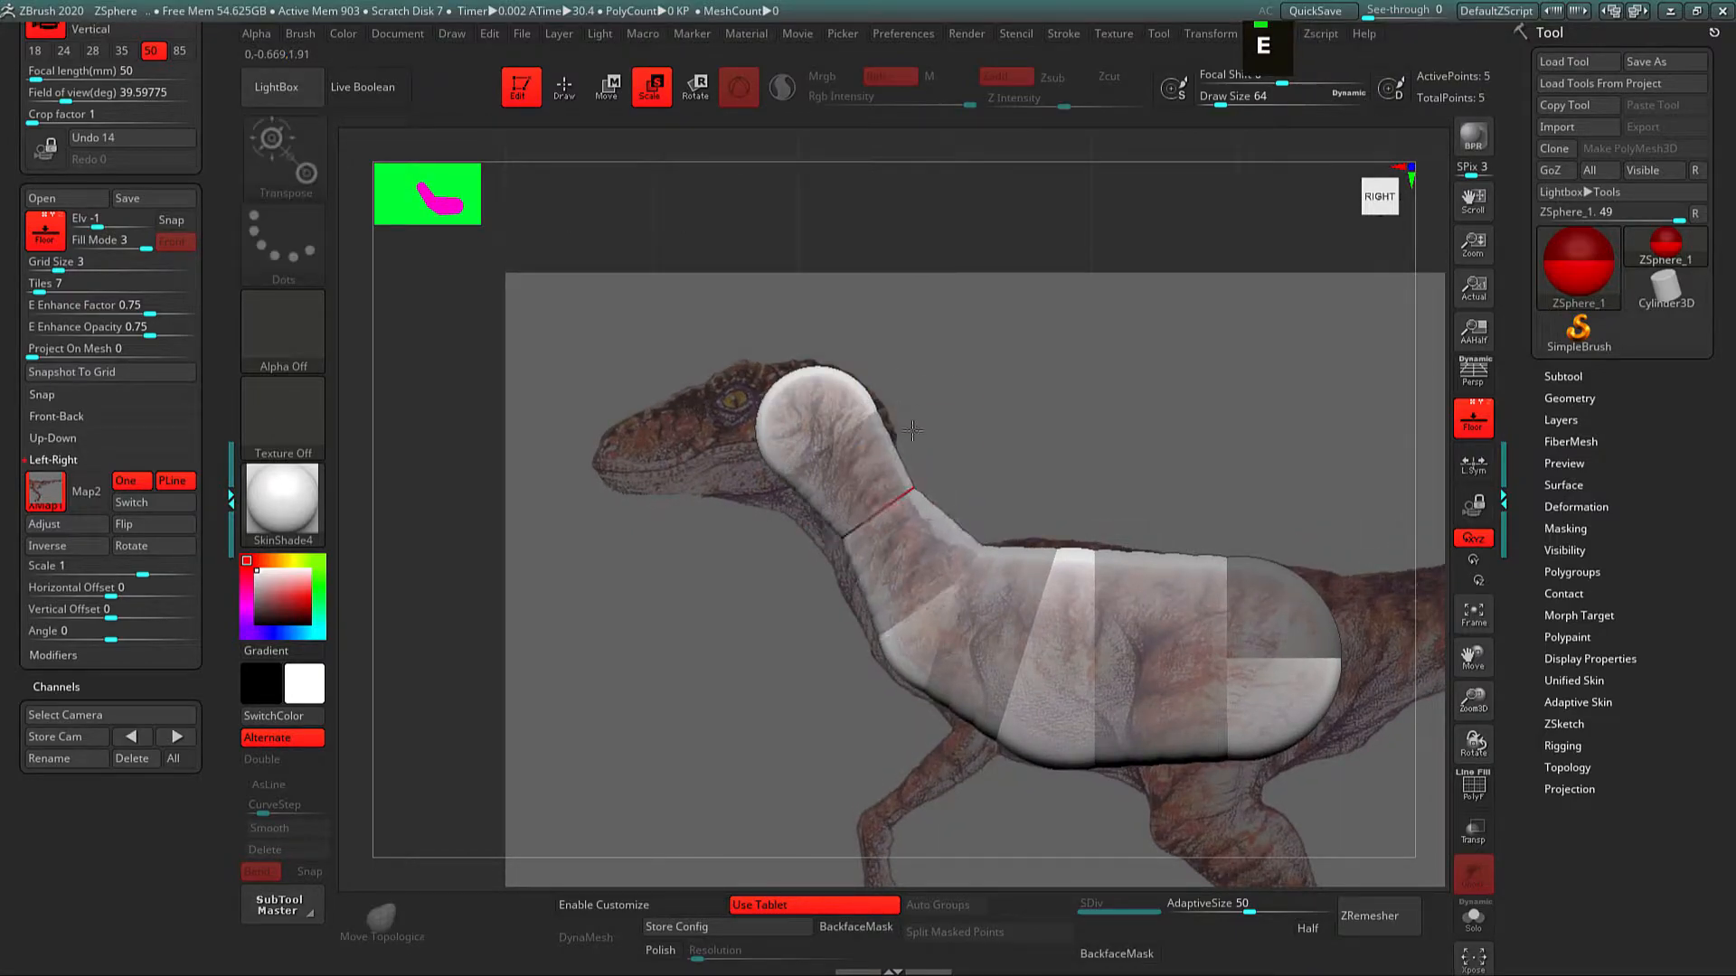
pyautogui.press('w')
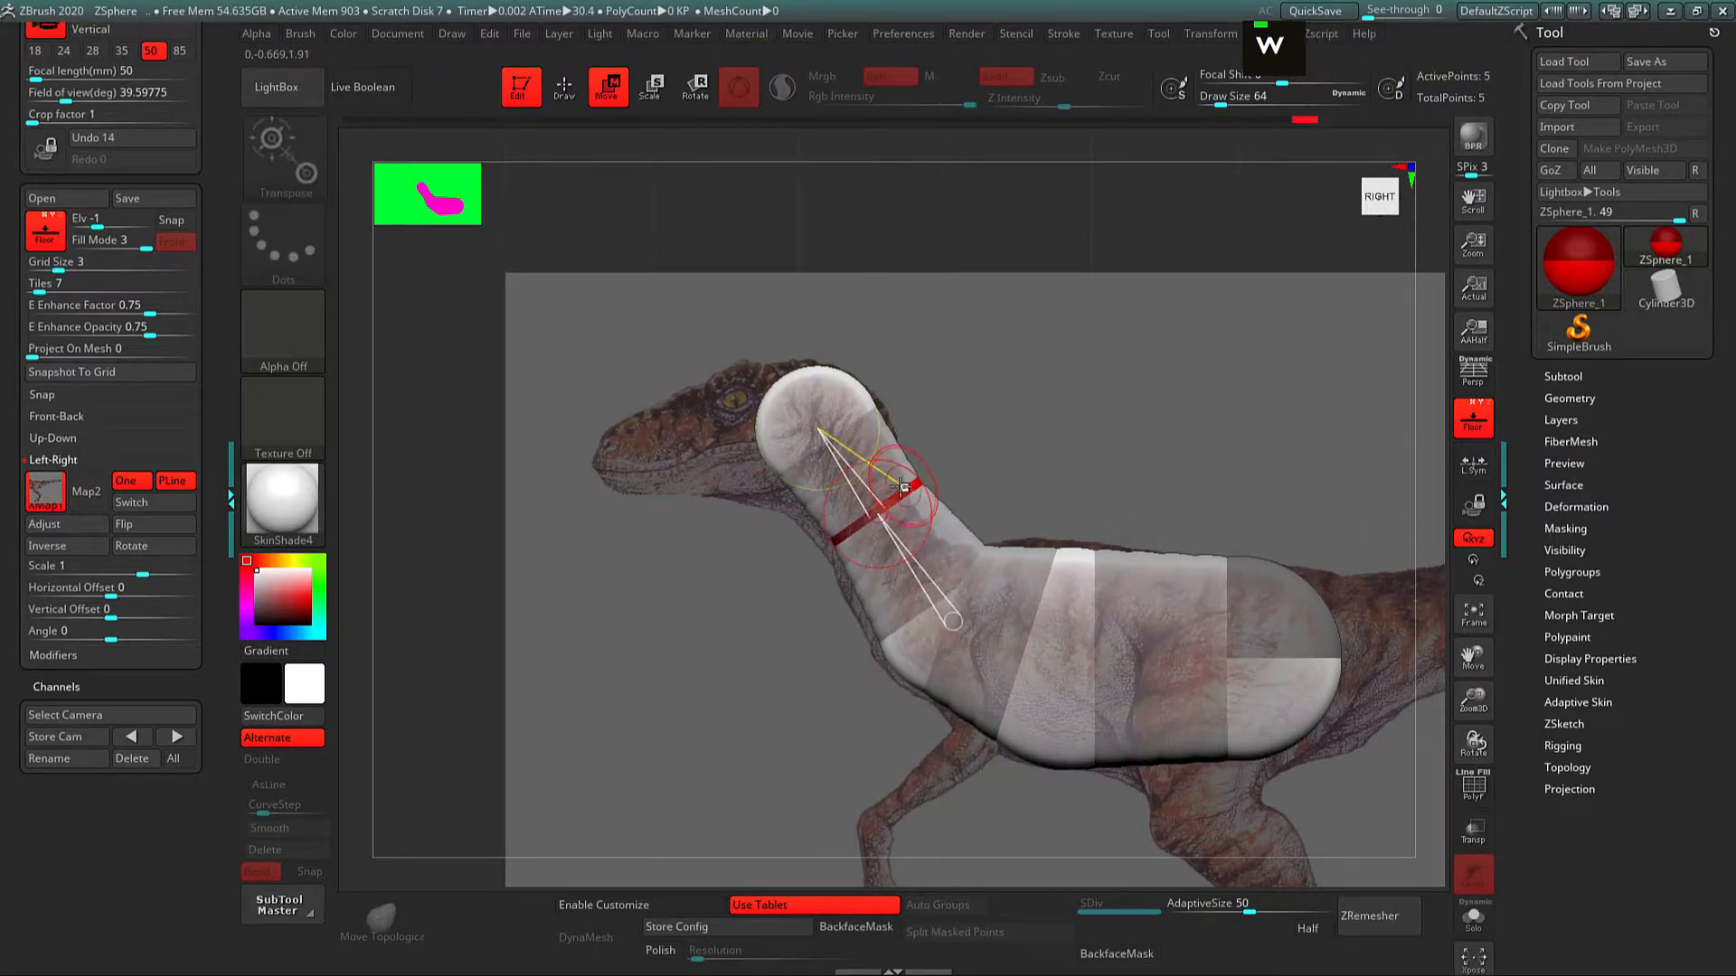
# Step: Insert another ZSphere in the lower neck, above the chest, and fit it to the reference outline
pyautogui.press('q')
pyautogui.click(922, 551)
pyautogui.press('e')
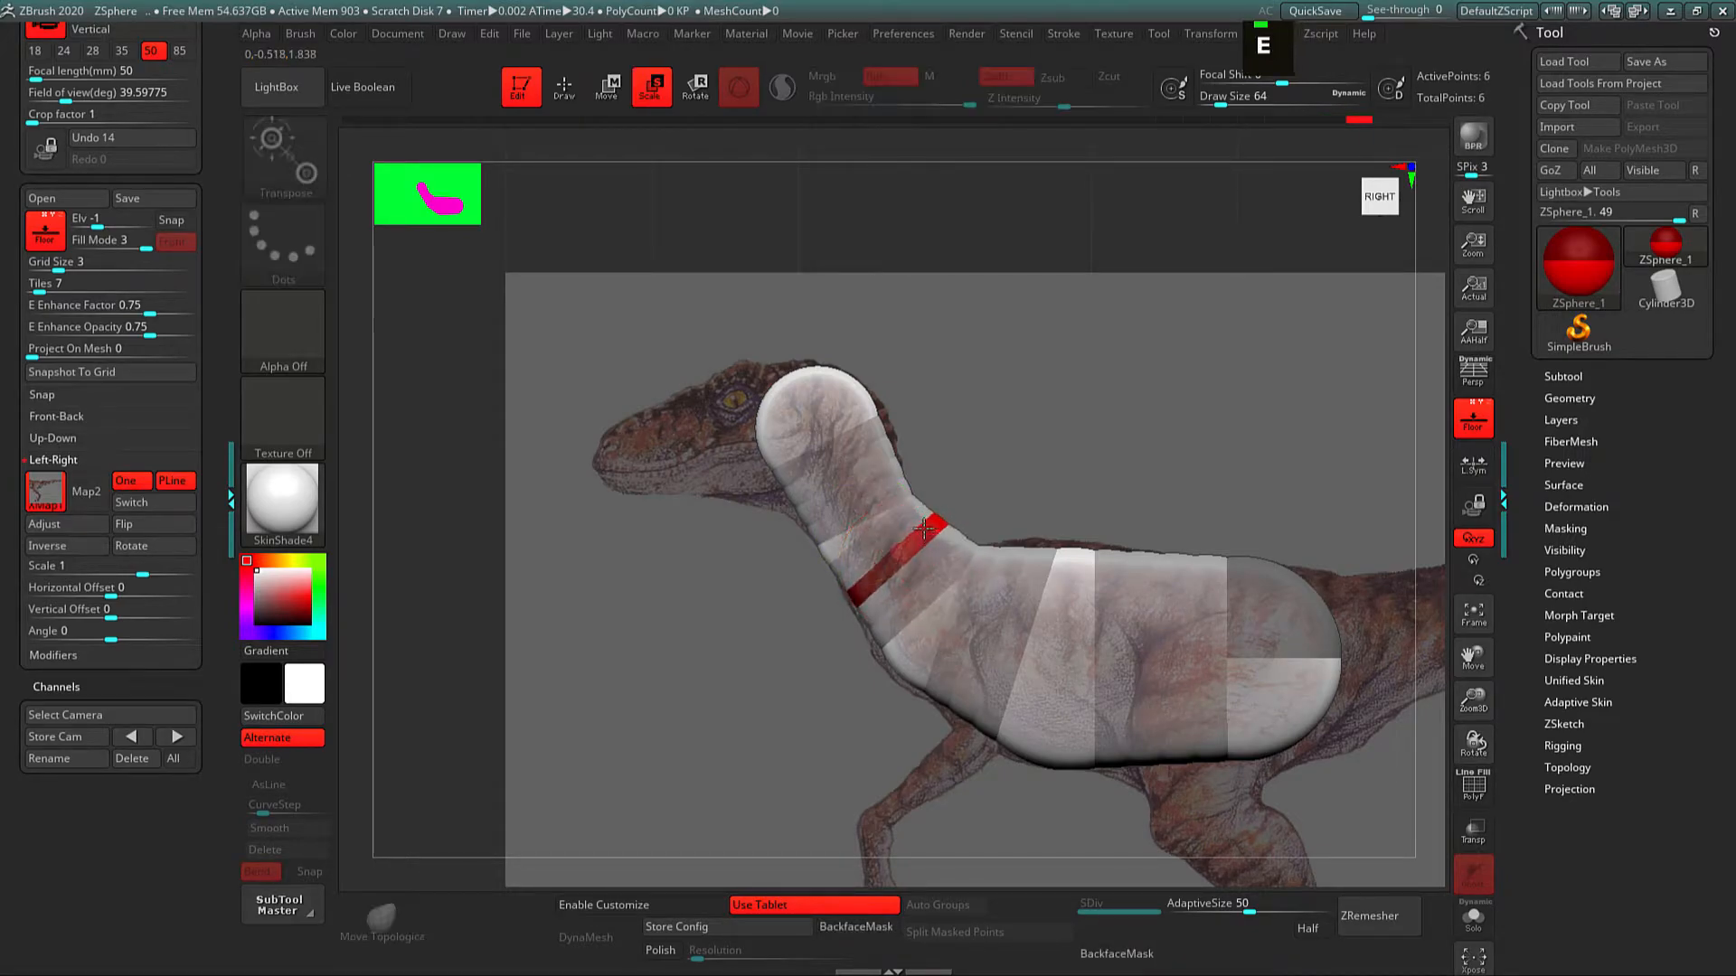
pyautogui.press('w')
pyautogui.moveTo(984, 440)
pyautogui.keyDown('alt'); pyautogui.mouseDown()
pyautogui.moveTo(1029, 486)
pyautogui.moveTo(1025, 517)
pyautogui.mouseUp(); pyautogui.keyUp('alt')
# Step: Insert a ZSphere in the upper neck just below the head ZSphere and size it to the throat
pyautogui.press('q')
pyautogui.click(907, 514)
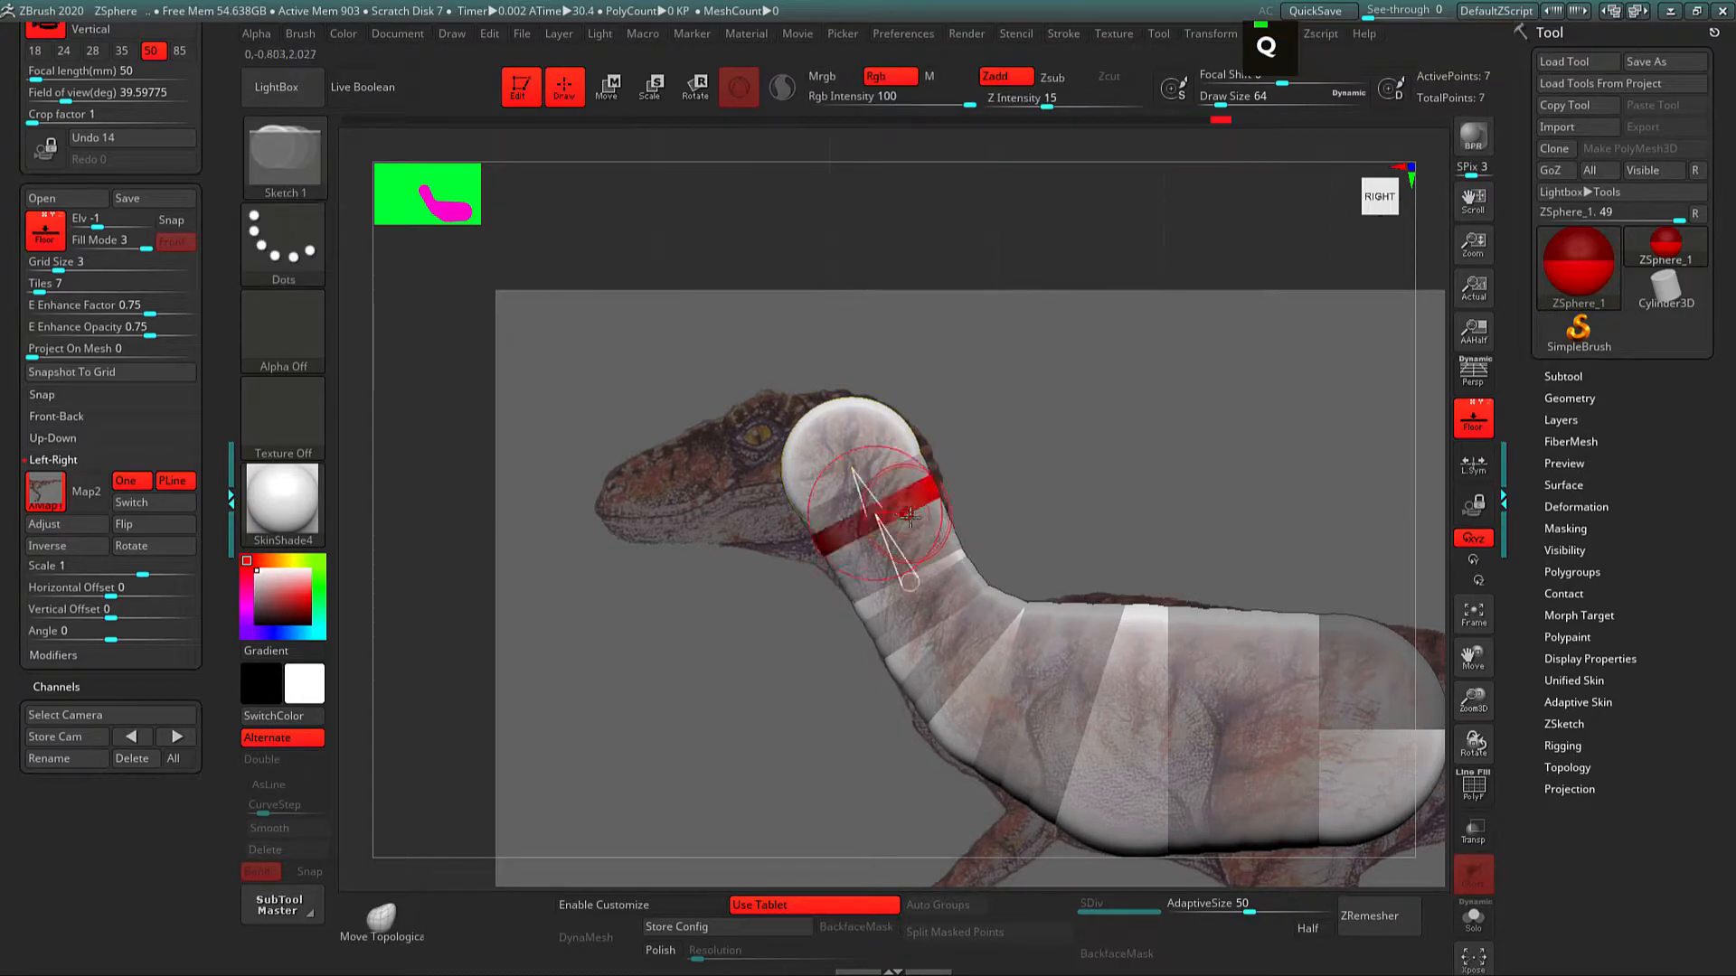
pyautogui.press('e')
# Step: Add a centred child ZSphere on the front of the head ZSphere, then shrink it and pull it forward to the snout tip
pyautogui.keyDown('alt'); pyautogui.moveTo(996, 448); pyautogui.dragTo(1177, 467); pyautogui.keyUp('alt')
pyautogui.keyDown('alt'); pyautogui.moveTo(1204, 559); pyautogui.dragTo(1143, 497); pyautogui.keyUp('alt')
pyautogui.press('q')
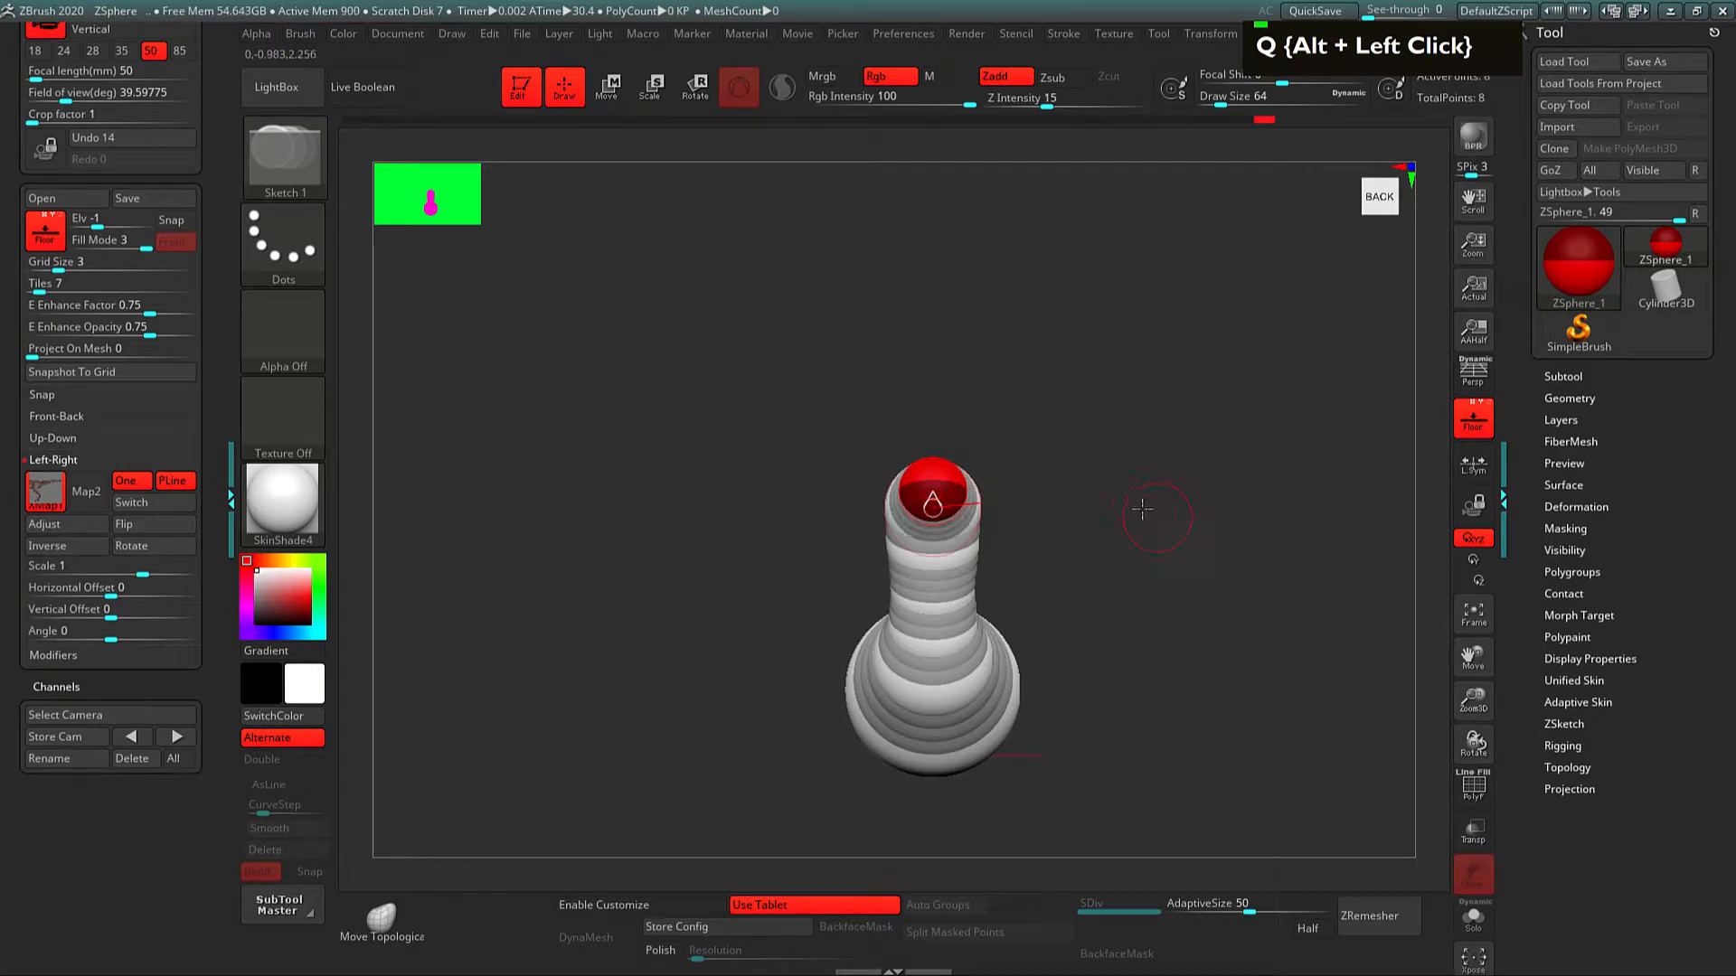
pyautogui.keyDown('shift'); pyautogui.moveTo(1155, 512); pyautogui.dragTo(1077, 507); pyautogui.keyUp('shift')
pyautogui.moveTo(1000, 389)
pyautogui.keyDown('alt'); pyautogui.mouseDown()
pyautogui.moveTo(1136, 434)
pyautogui.moveTo(1130, 506)
pyautogui.mouseUp(); pyautogui.keyUp('alt')
pyautogui.press('w')
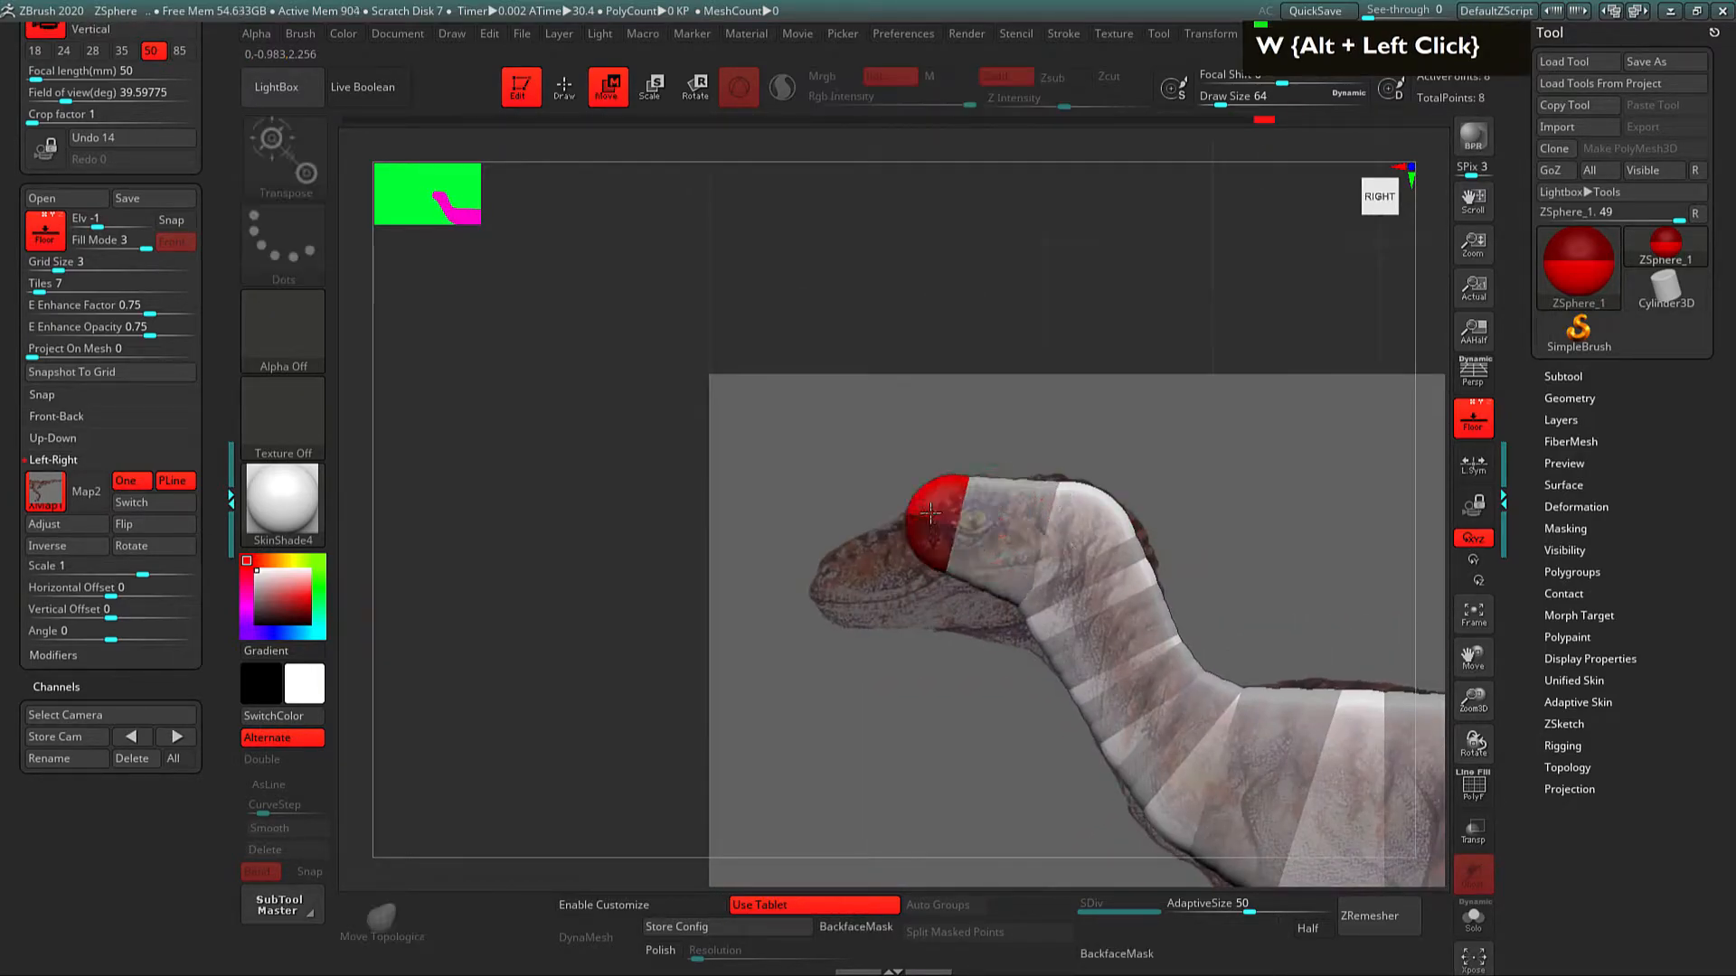
pyautogui.press('e')
pyautogui.press('w')
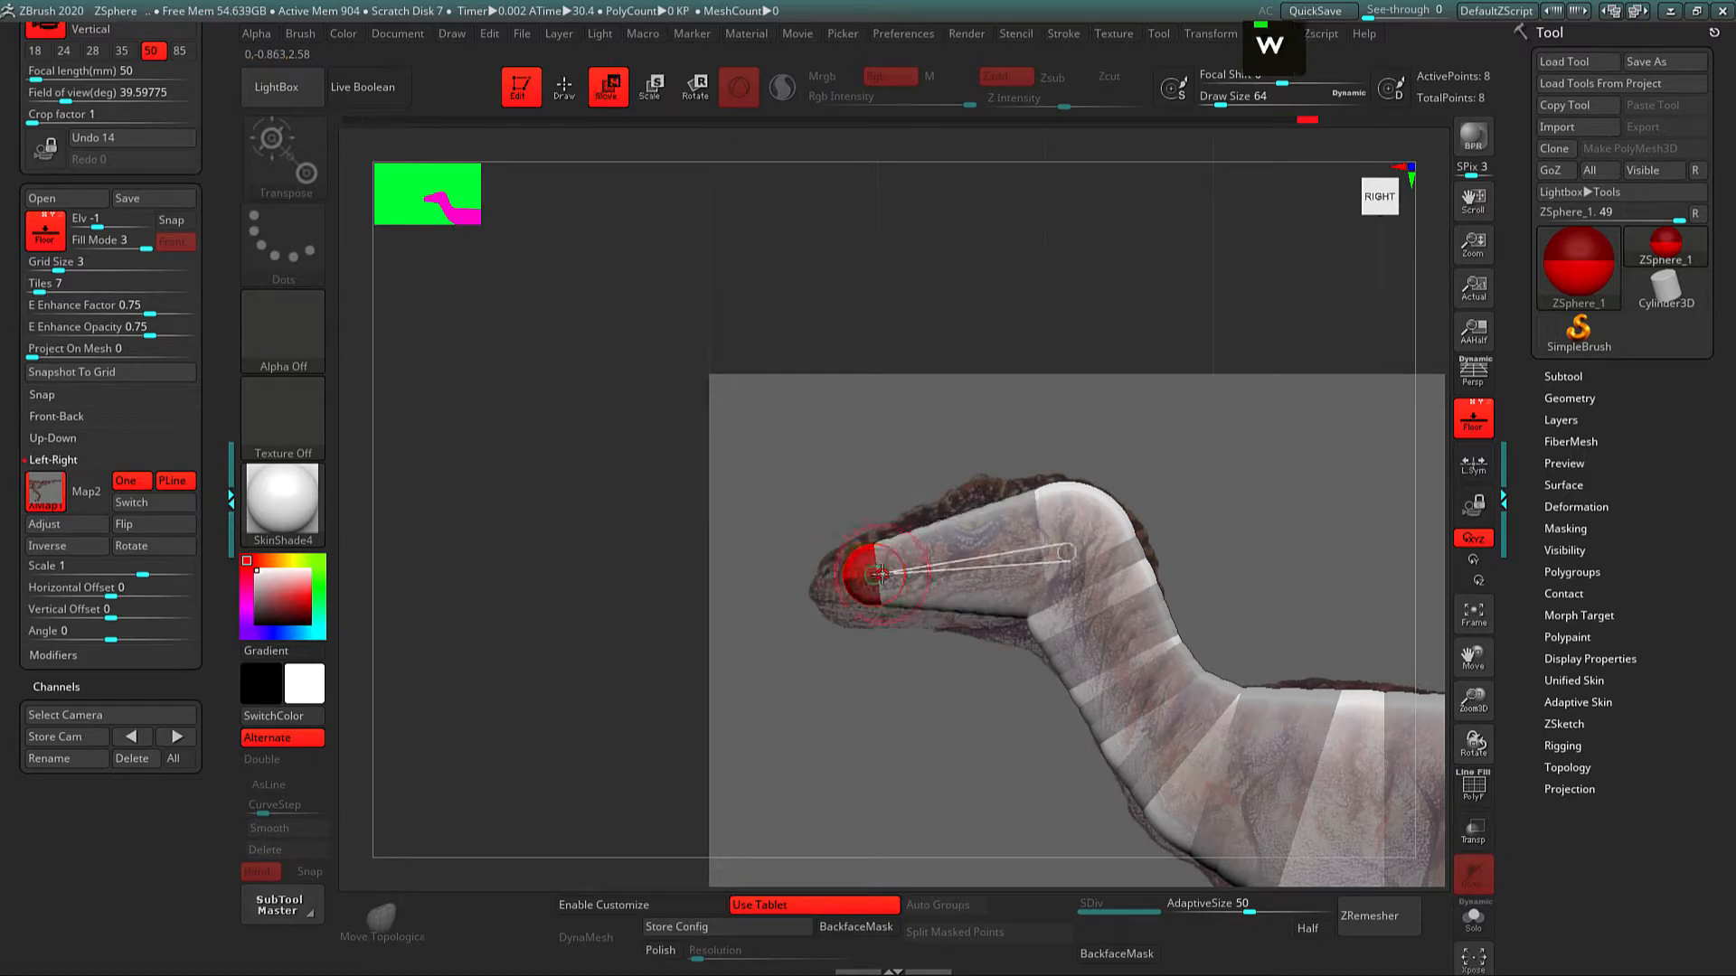
# Step: Insert a ZSphere between the head and snout near the eye and raise it to the brow line
pyautogui.press('q')
pyautogui.click(979, 528)
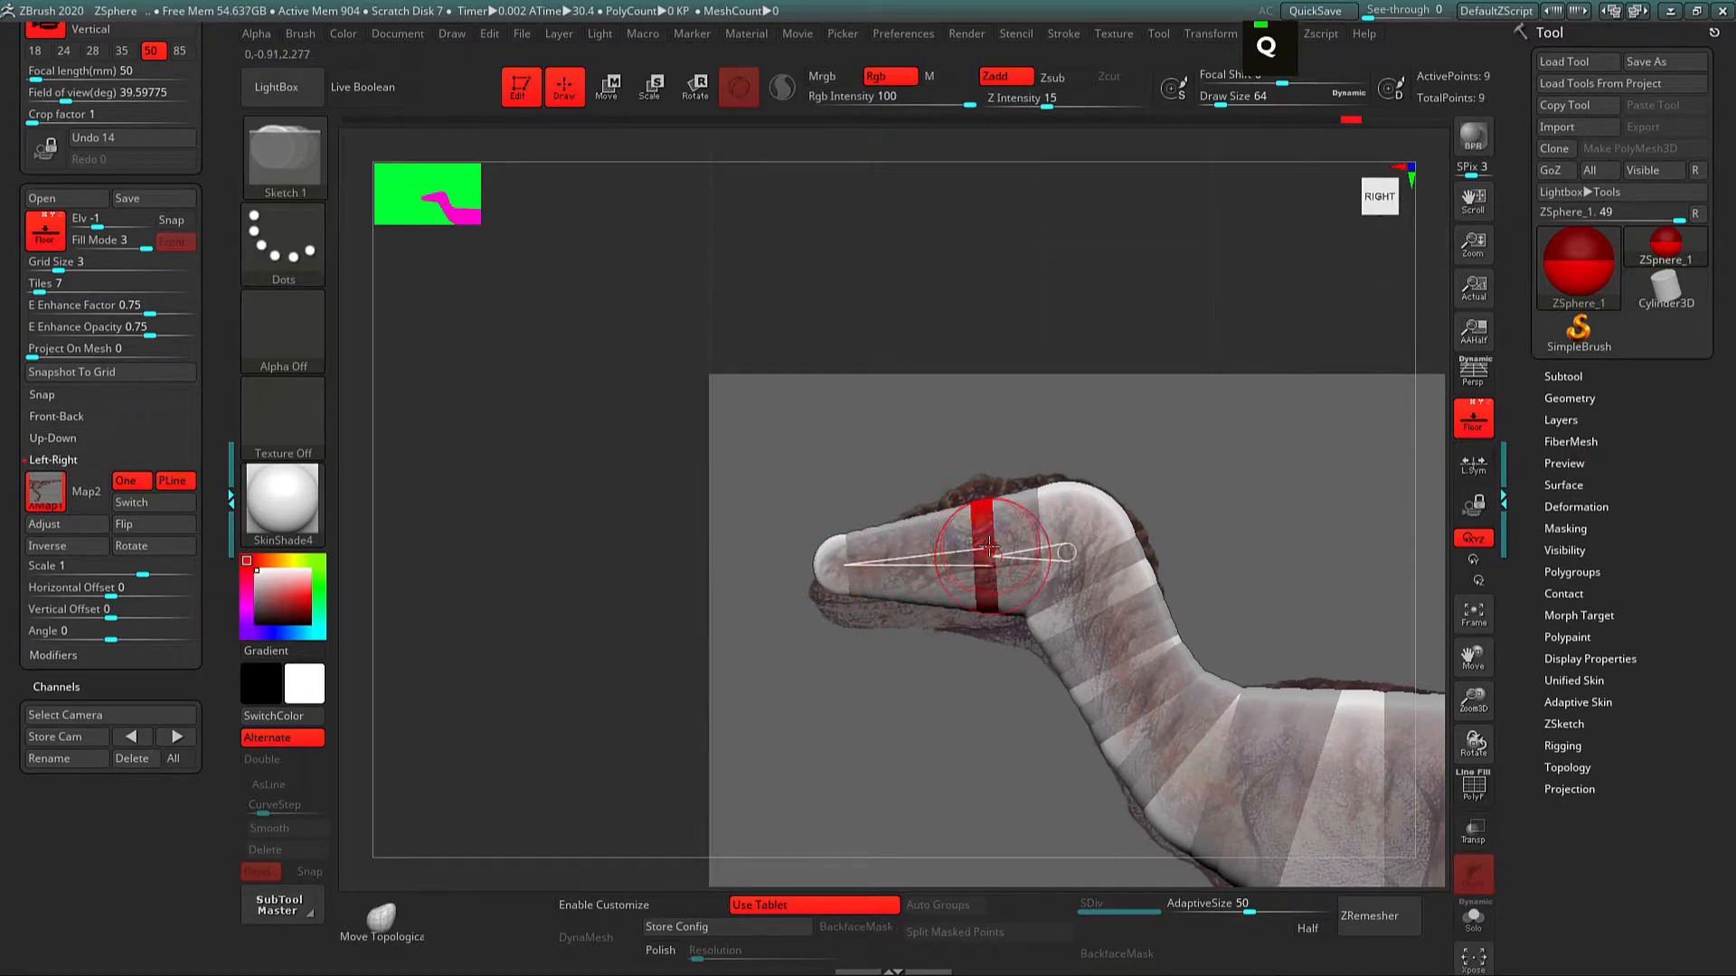
pyautogui.press('w')
# Step: Add a centred child ZSphere beneath the snout and pull it forward to the lower jaw's tip, adjusting its size
pyautogui.keyDown('alt'); pyautogui.moveTo(1263, 492); pyautogui.dragTo(1284, 440); pyautogui.keyUp('alt')
pyautogui.press('q')
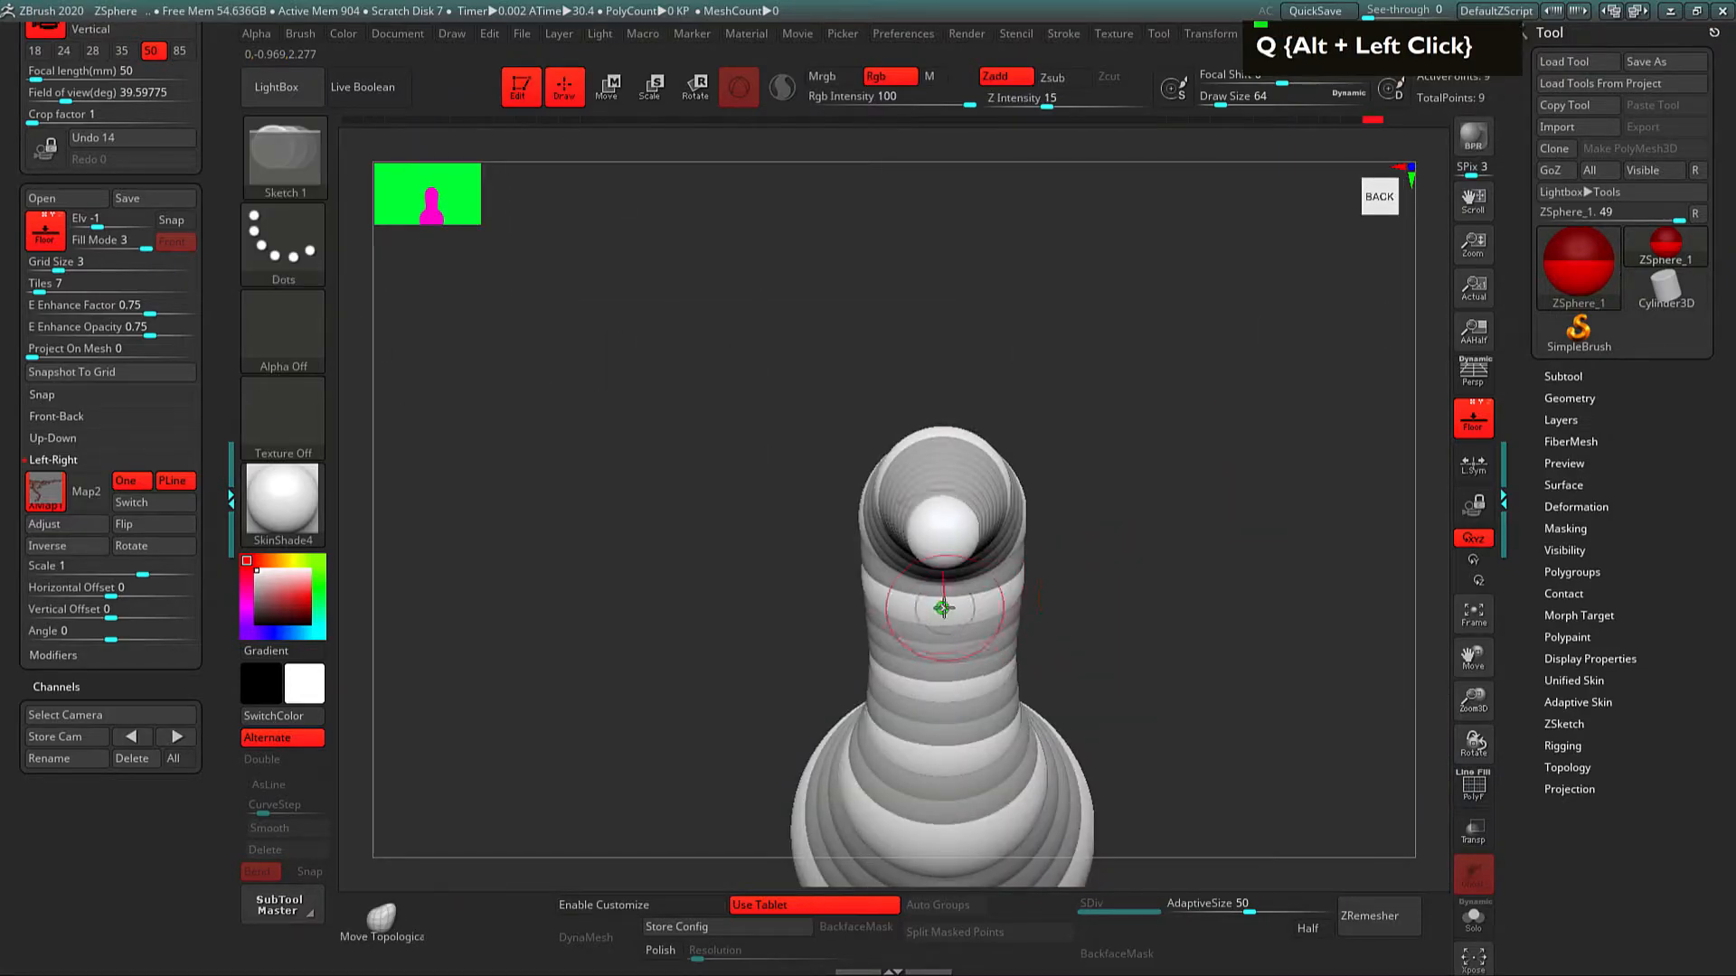
pyautogui.moveTo(1161, 559)
pyautogui.mouseDown()
pyautogui.moveTo(1127, 523)
pyautogui.moveTo(1093, 535)
pyautogui.mouseUp()
pyautogui.press('w')
pyautogui.moveTo(848, 601); pyautogui.dragTo(729, 603)
pyautogui.press('e')
pyautogui.moveTo(682, 545); pyautogui.dragTo(679, 535)
pyautogui.press('w')
pyautogui.moveTo(712, 598); pyautogui.dragTo(701, 604)
# Step: Insert a ZSphere midway along the lower jaw and fit its size and position to the jaw
pyautogui.press('q')
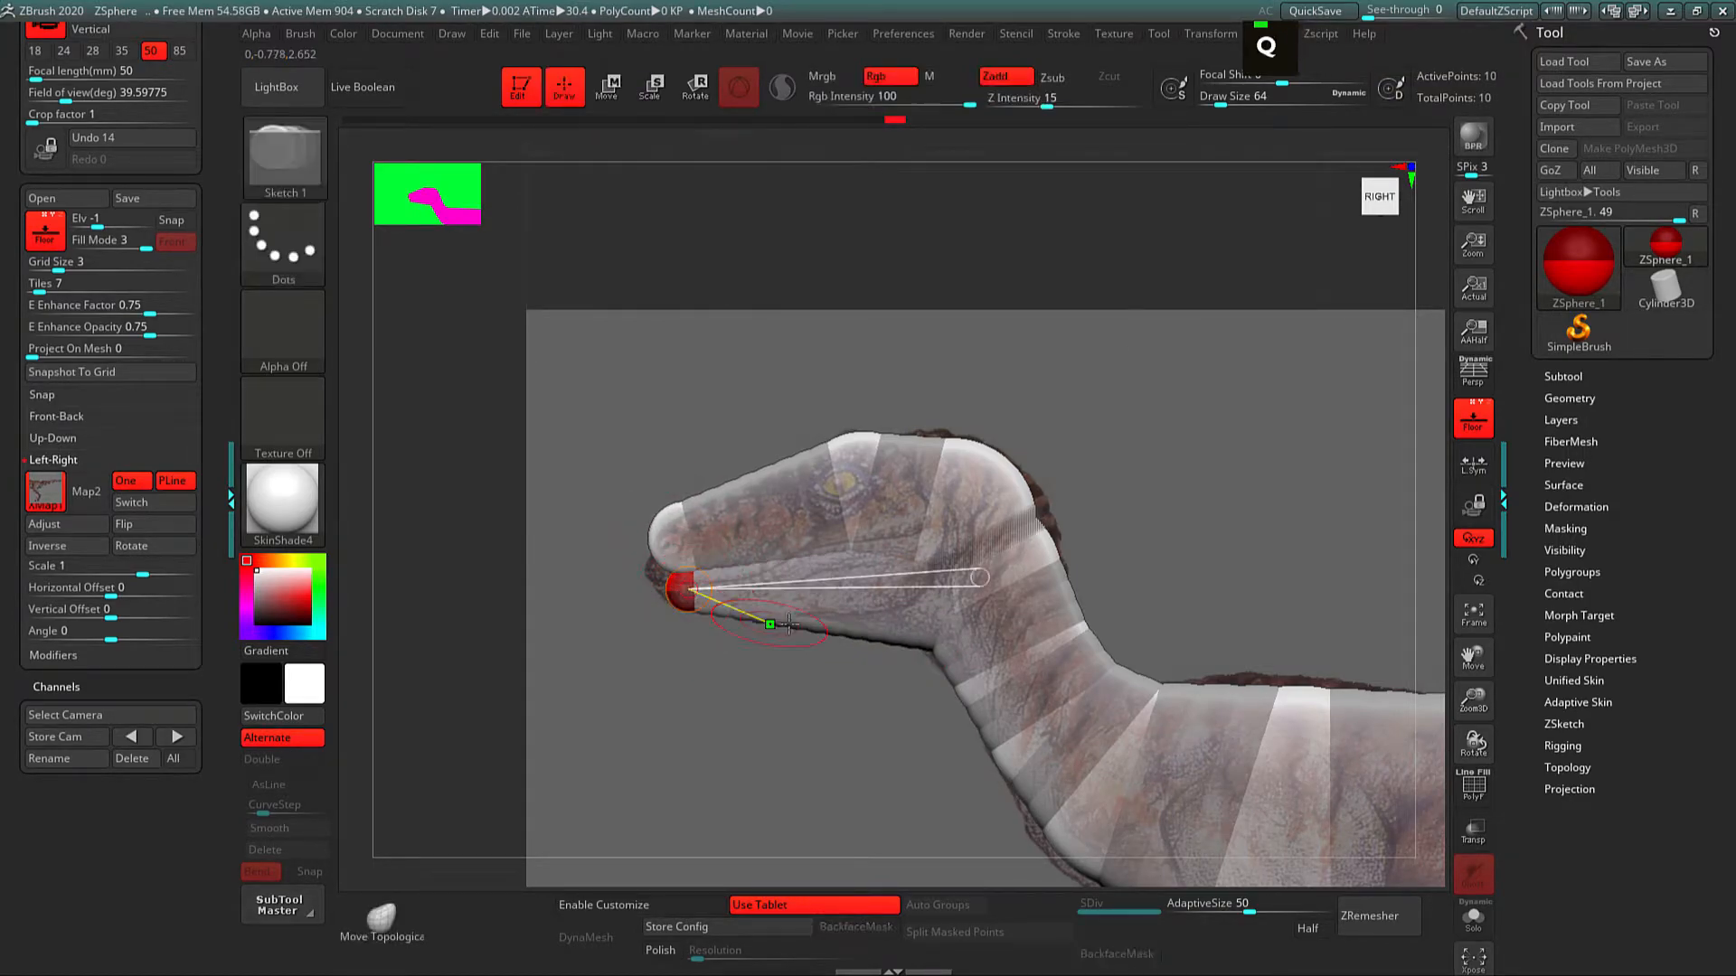
pyautogui.click(854, 590)
pyautogui.press('e')
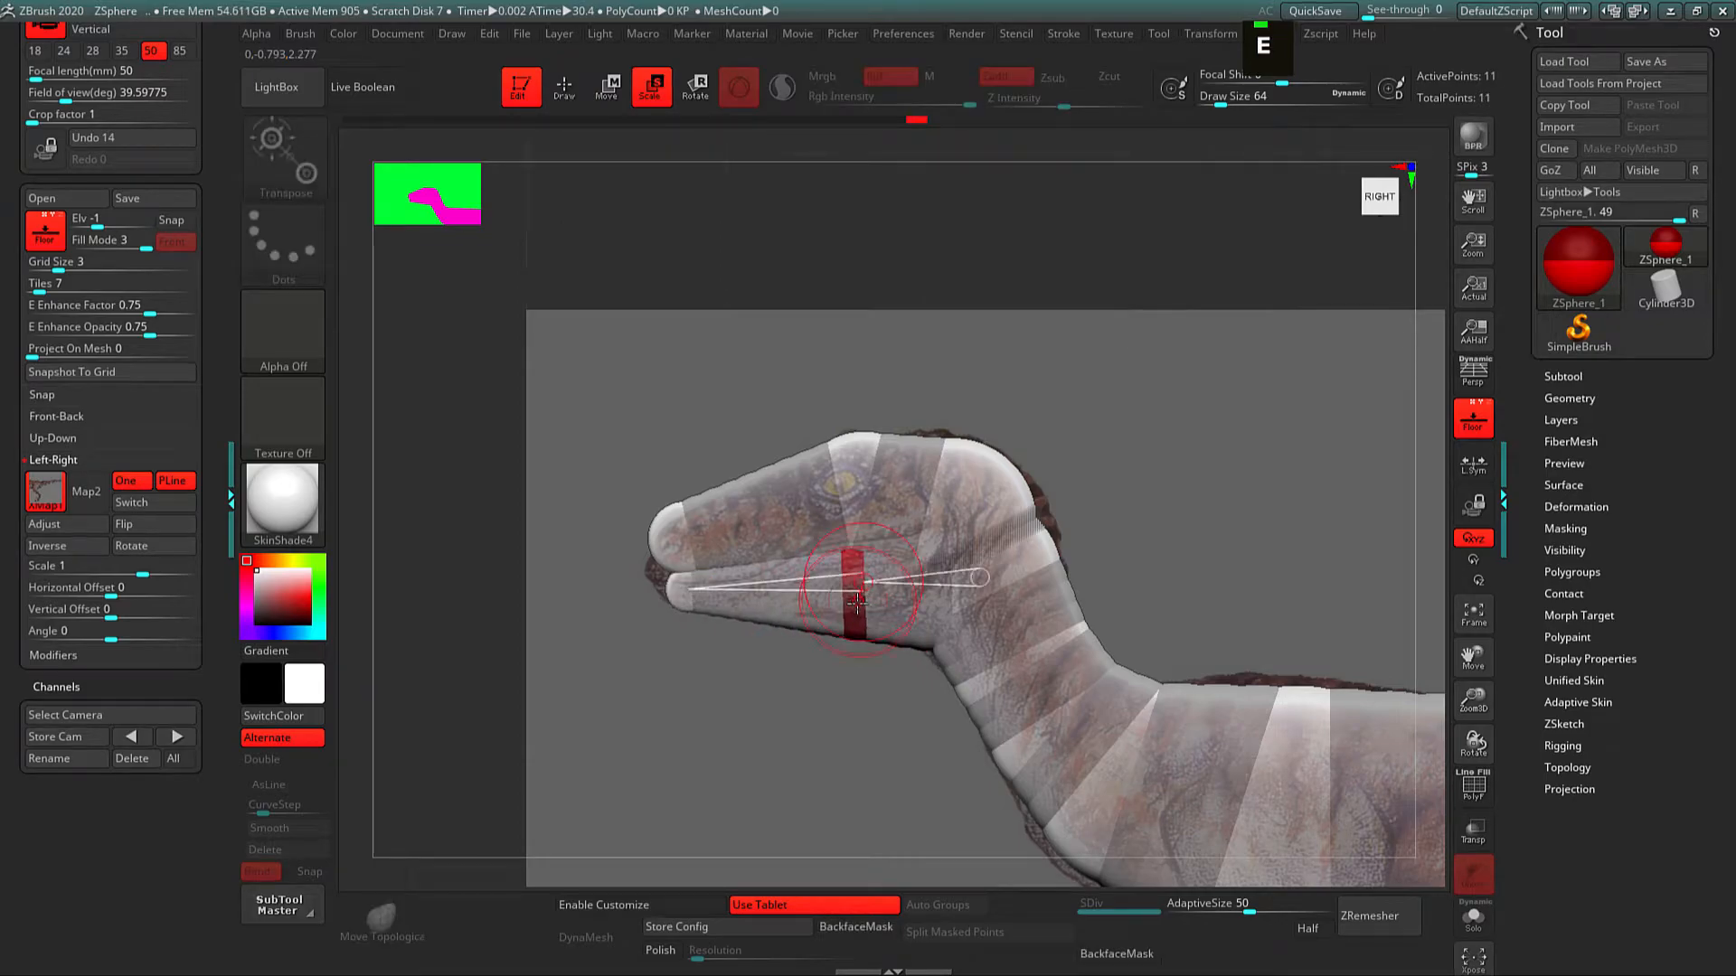
pyautogui.press('w')
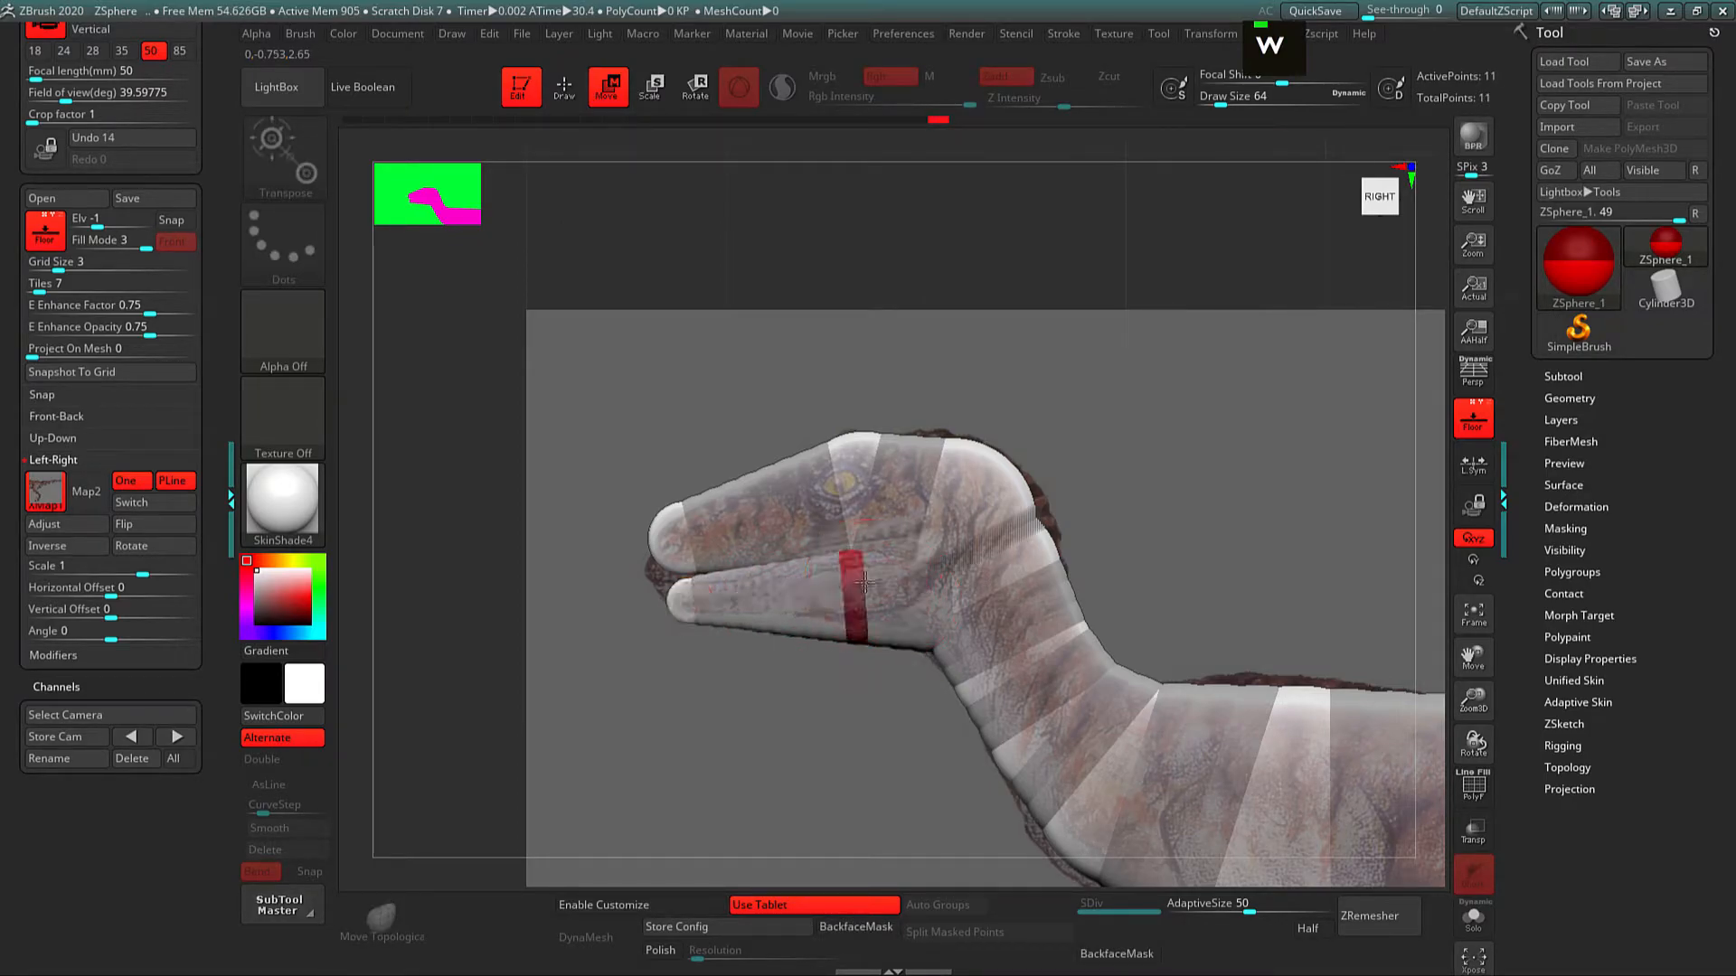
pyautogui.press('w')
# Step: Reposition the back-of-head ZSphere and the uppermost neck ZSphere to match the skull and throat outline
pyautogui.keyDown('alt'); pyautogui.moveTo(1123, 573); pyautogui.dragTo(1123, 598); pyautogui.keyUp('alt')
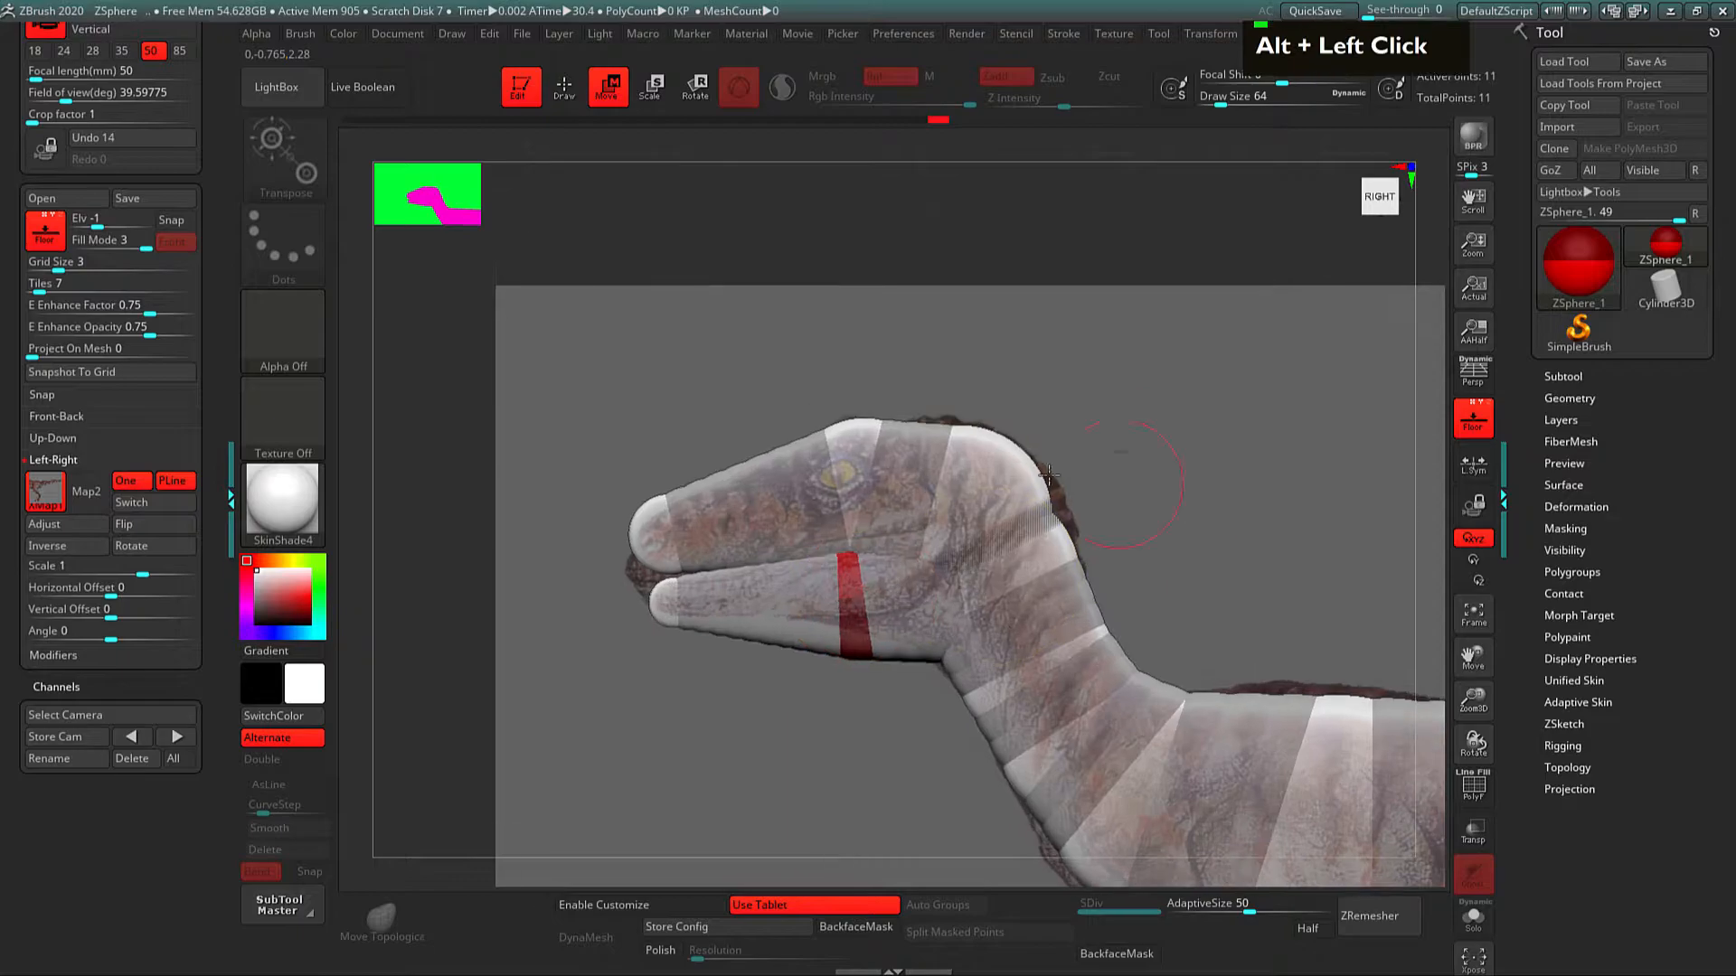
pyautogui.press('w')
pyautogui.moveTo(1008, 478); pyautogui.dragTo(1008, 466)
pyautogui.moveTo(1018, 555); pyautogui.dragTo(1041, 586)
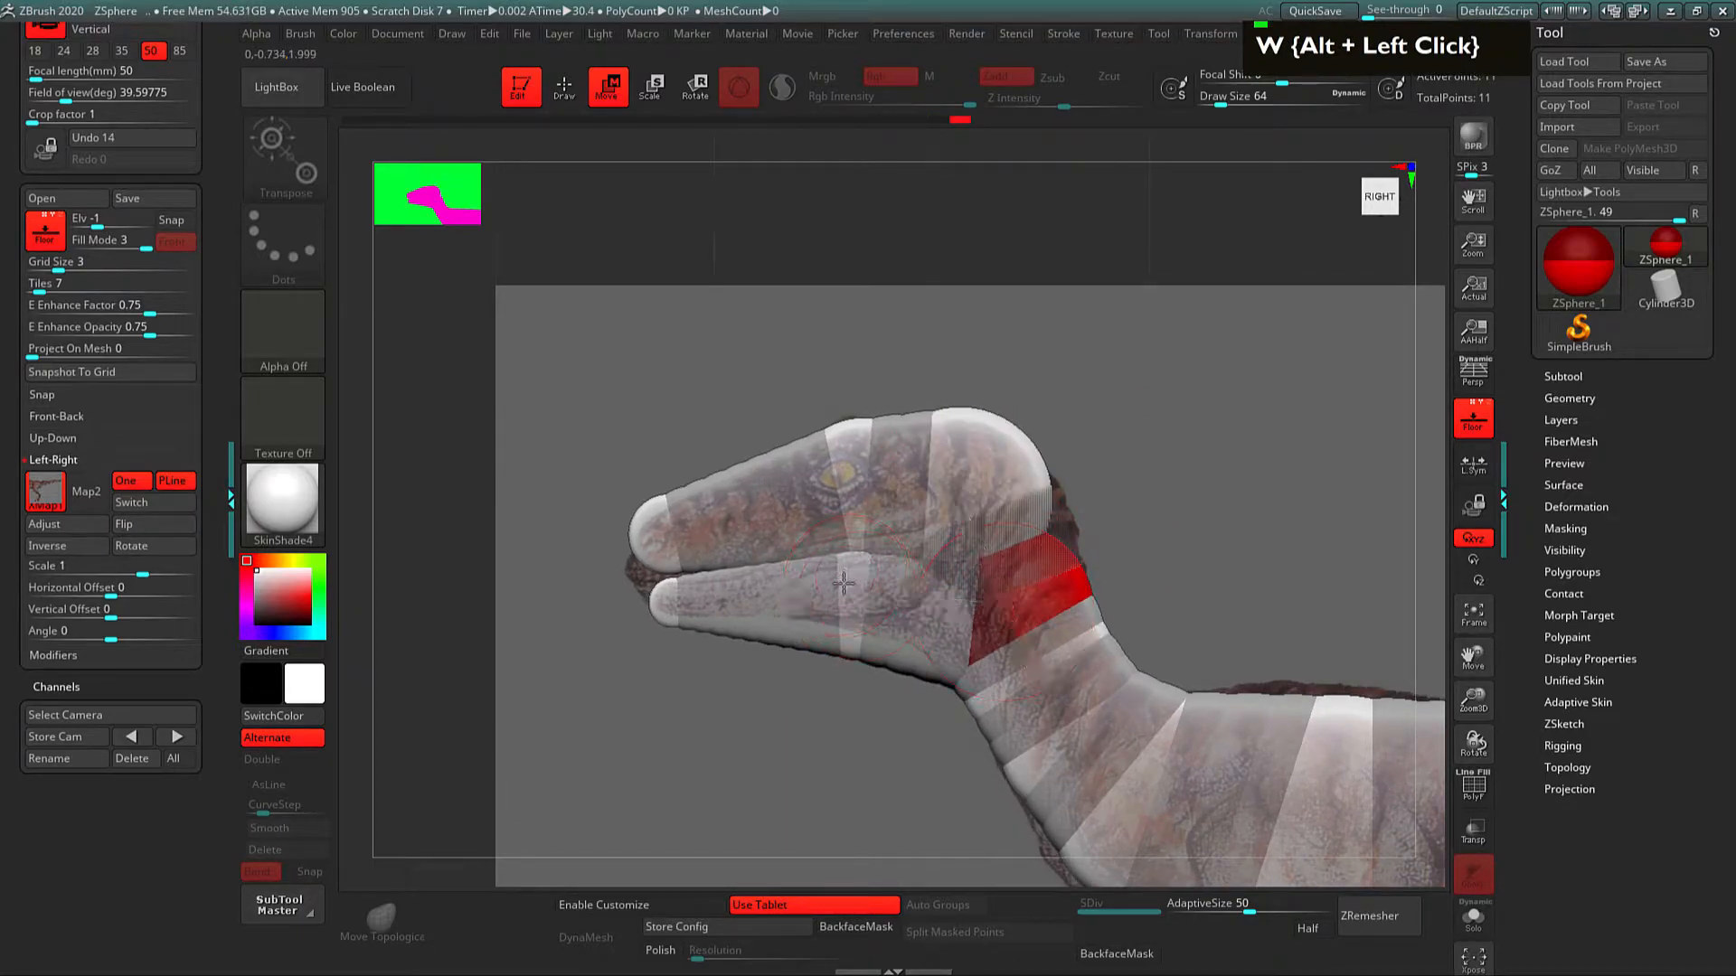
# Step: Resize and shift the mid-jaw ZSphere to follow the underside of the jaw
pyautogui.press('e')
pyautogui.moveTo(849, 607)
pyautogui.mouseDown()
pyautogui.moveTo(845, 588)
pyautogui.moveTo(853, 600)
pyautogui.mouseUp()
pyautogui.press('w')
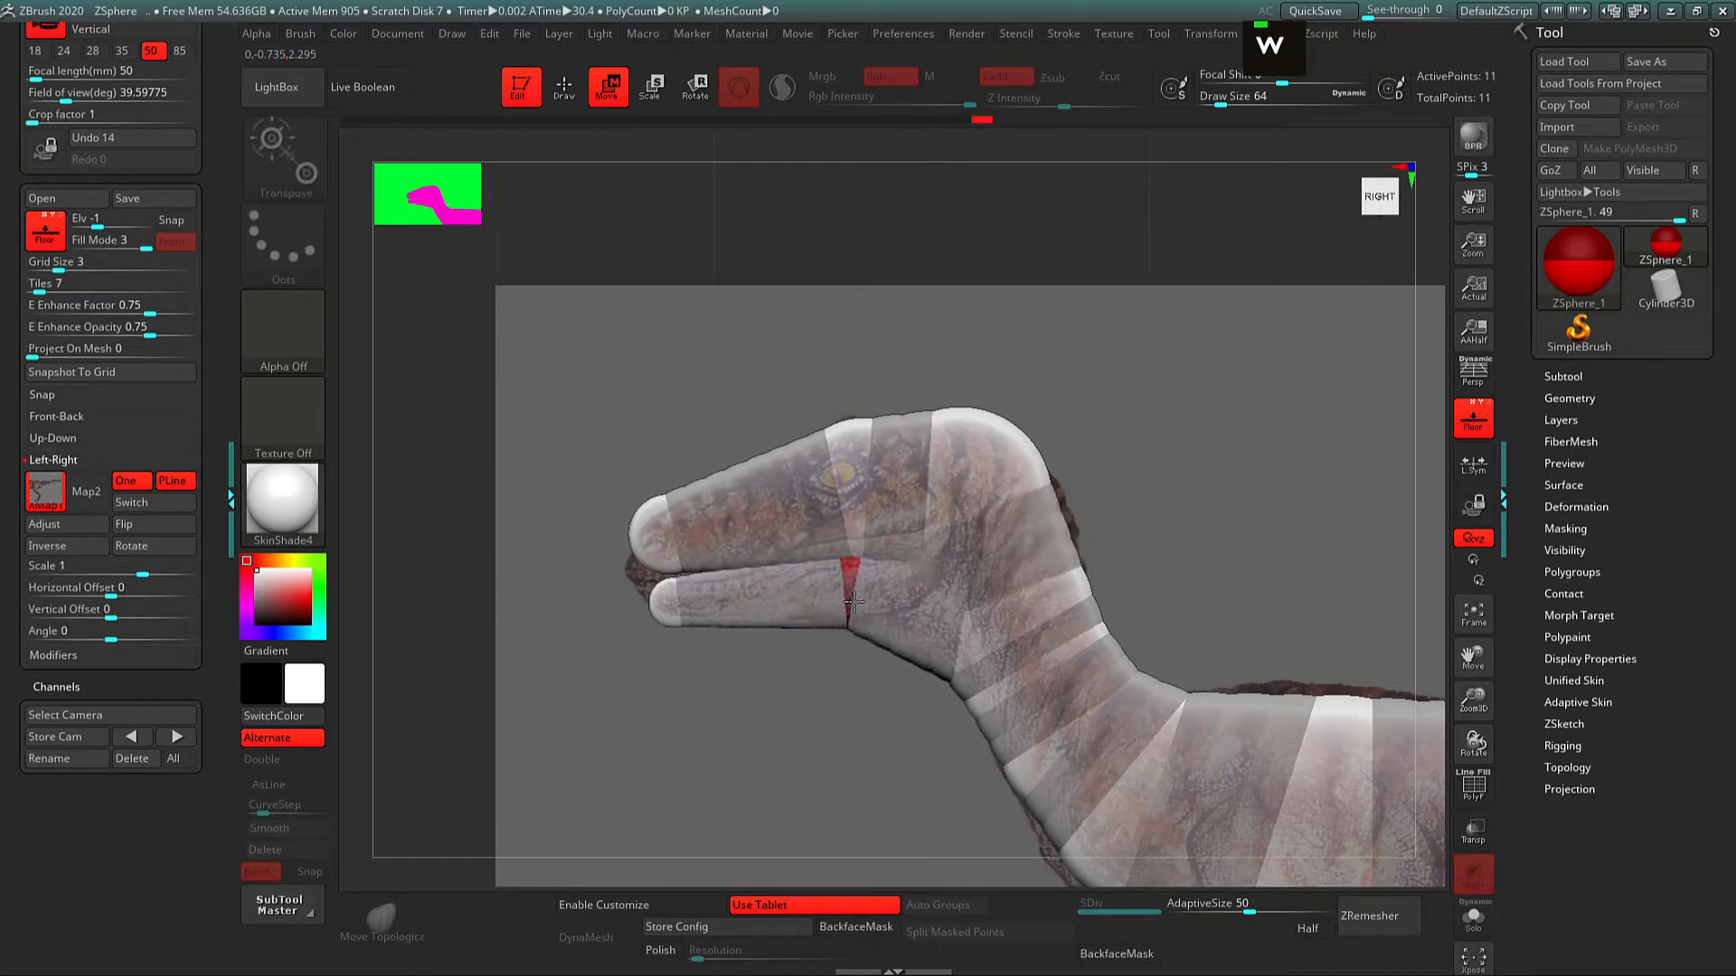
# Step: Fine-tune the size and position of the lower jaw tip and snout tip ZSpheres to match the reference muzzle
pyautogui.moveTo(675, 611); pyautogui.dragTo(672, 600)
pyautogui.press('e')
pyautogui.moveTo(667, 604); pyautogui.dragTo(665, 603)
pyautogui.press('w')
pyautogui.press('w')
pyautogui.moveTo(644, 526)
pyautogui.mouseDown()
pyautogui.moveTo(652, 544)
pyautogui.moveTo(640, 510)
pyautogui.moveTo(655, 540)
pyautogui.mouseUp()
pyautogui.press('e')
pyautogui.press('w')
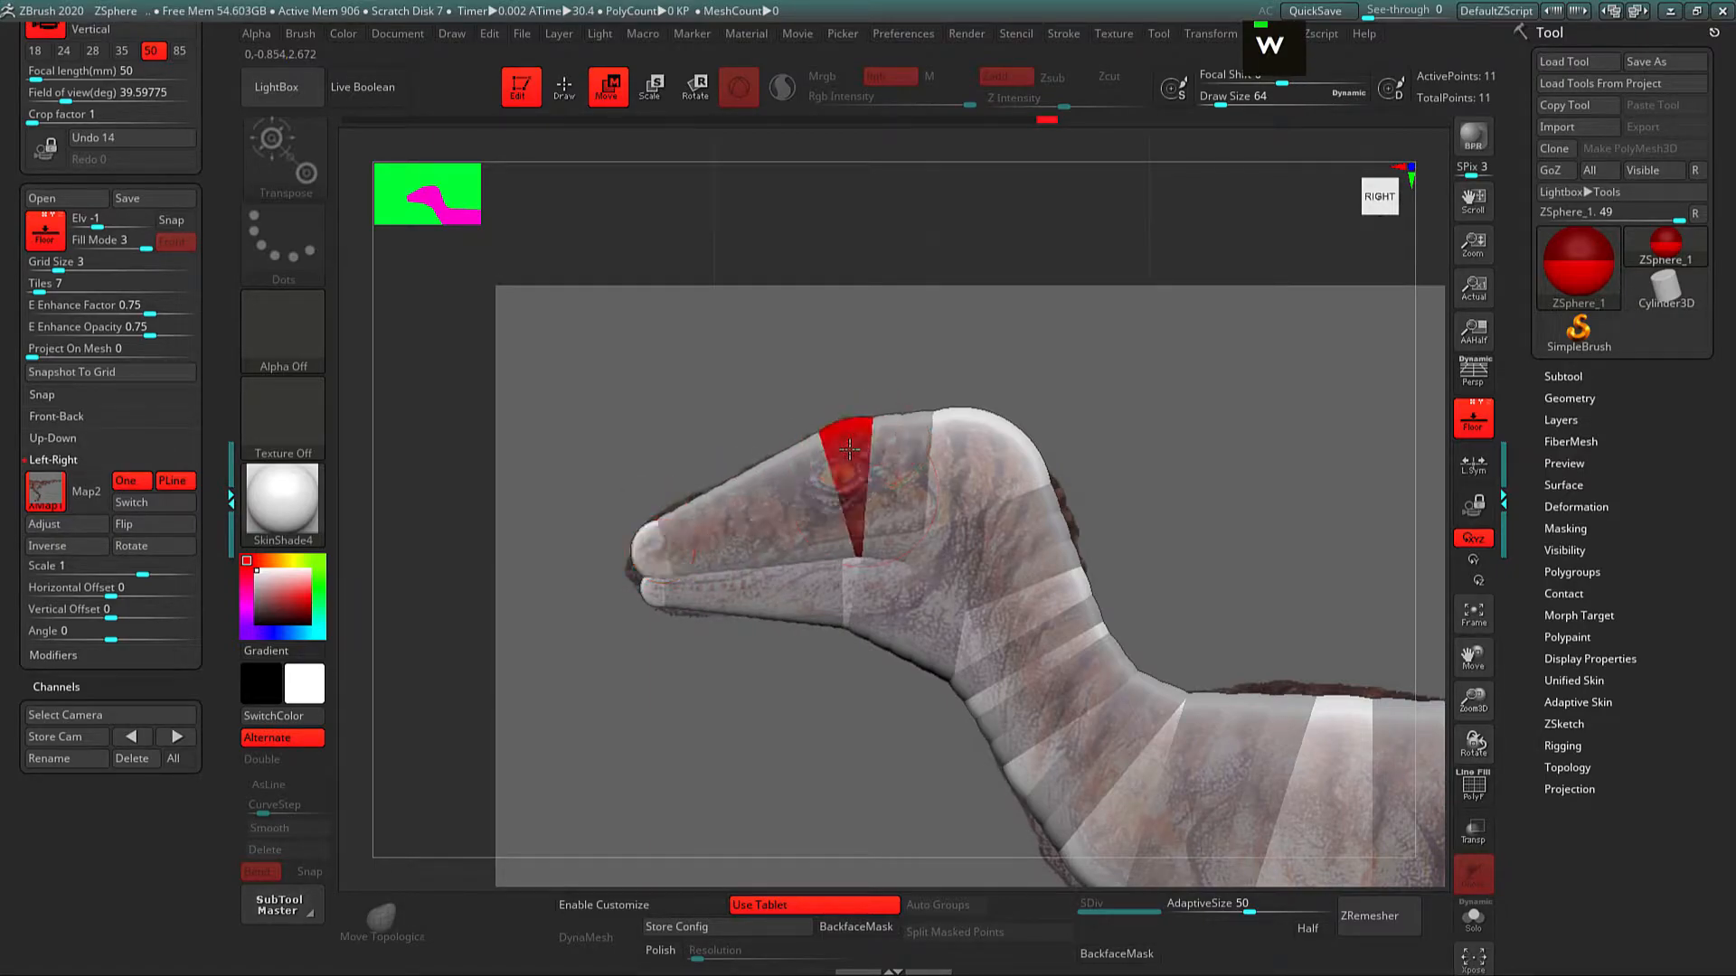
# Step: Adjust the front torso ZSphere's size and position to match the raptor's back and belly outline
pyautogui.keyDown('alt'); pyautogui.click(979, 473); pyautogui.keyUp('alt')
pyautogui.keyDown('alt'); pyautogui.click(1106, 511); pyautogui.keyUp('alt')
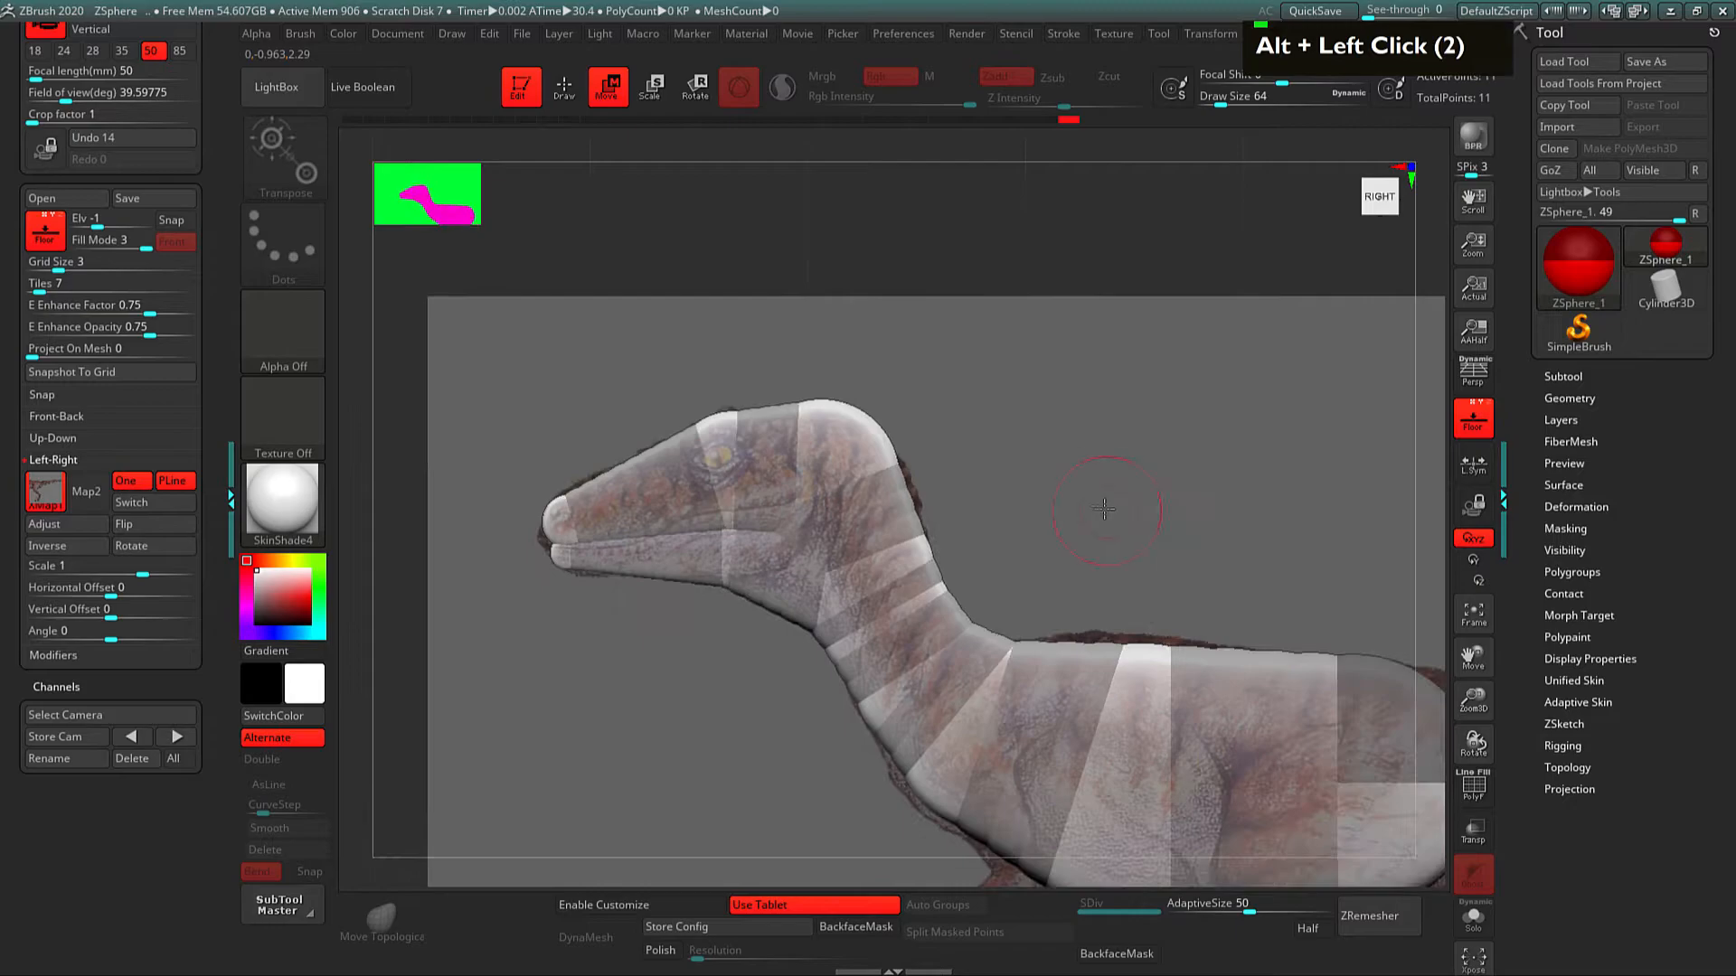
pyautogui.keyDown('alt'); pyautogui.click(1092, 502); pyautogui.keyUp('alt')
pyautogui.keyDown('alt'); pyautogui.click(1083, 503); pyautogui.keyUp('alt')
pyautogui.keyDown('alt'); pyautogui.click(1074, 503); pyautogui.keyUp('alt')
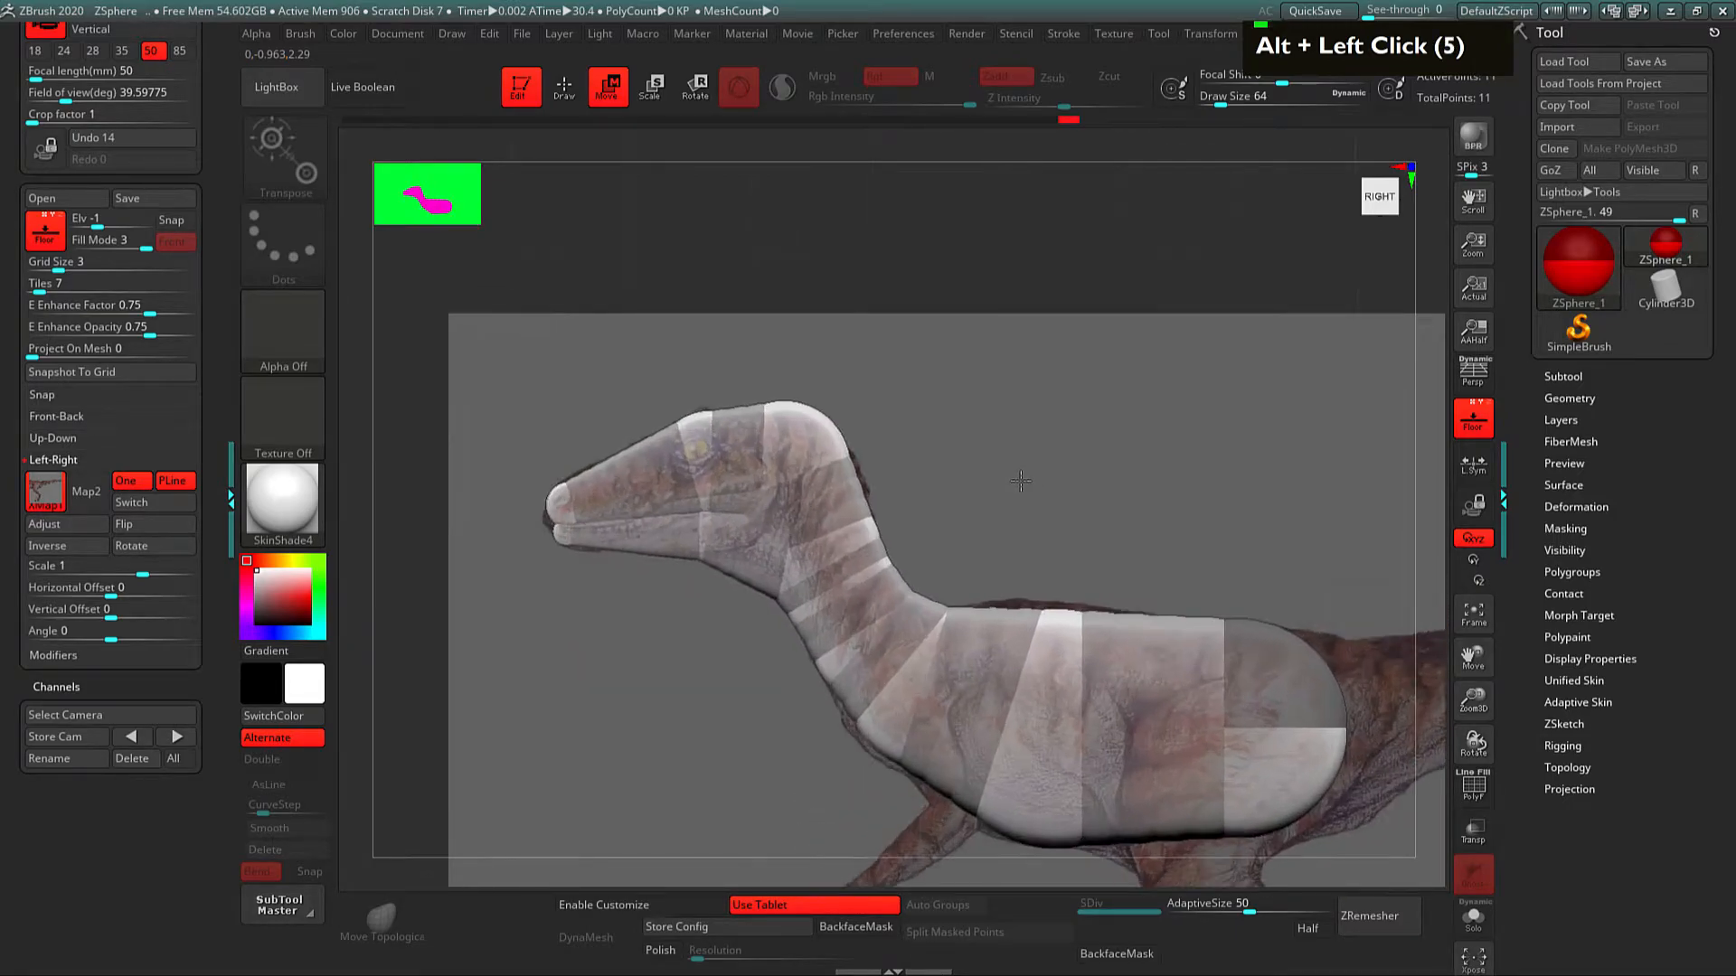
pyautogui.keyDown('alt'); pyautogui.moveTo(1071, 504); pyautogui.dragTo(1005, 494); pyautogui.keyUp('alt')
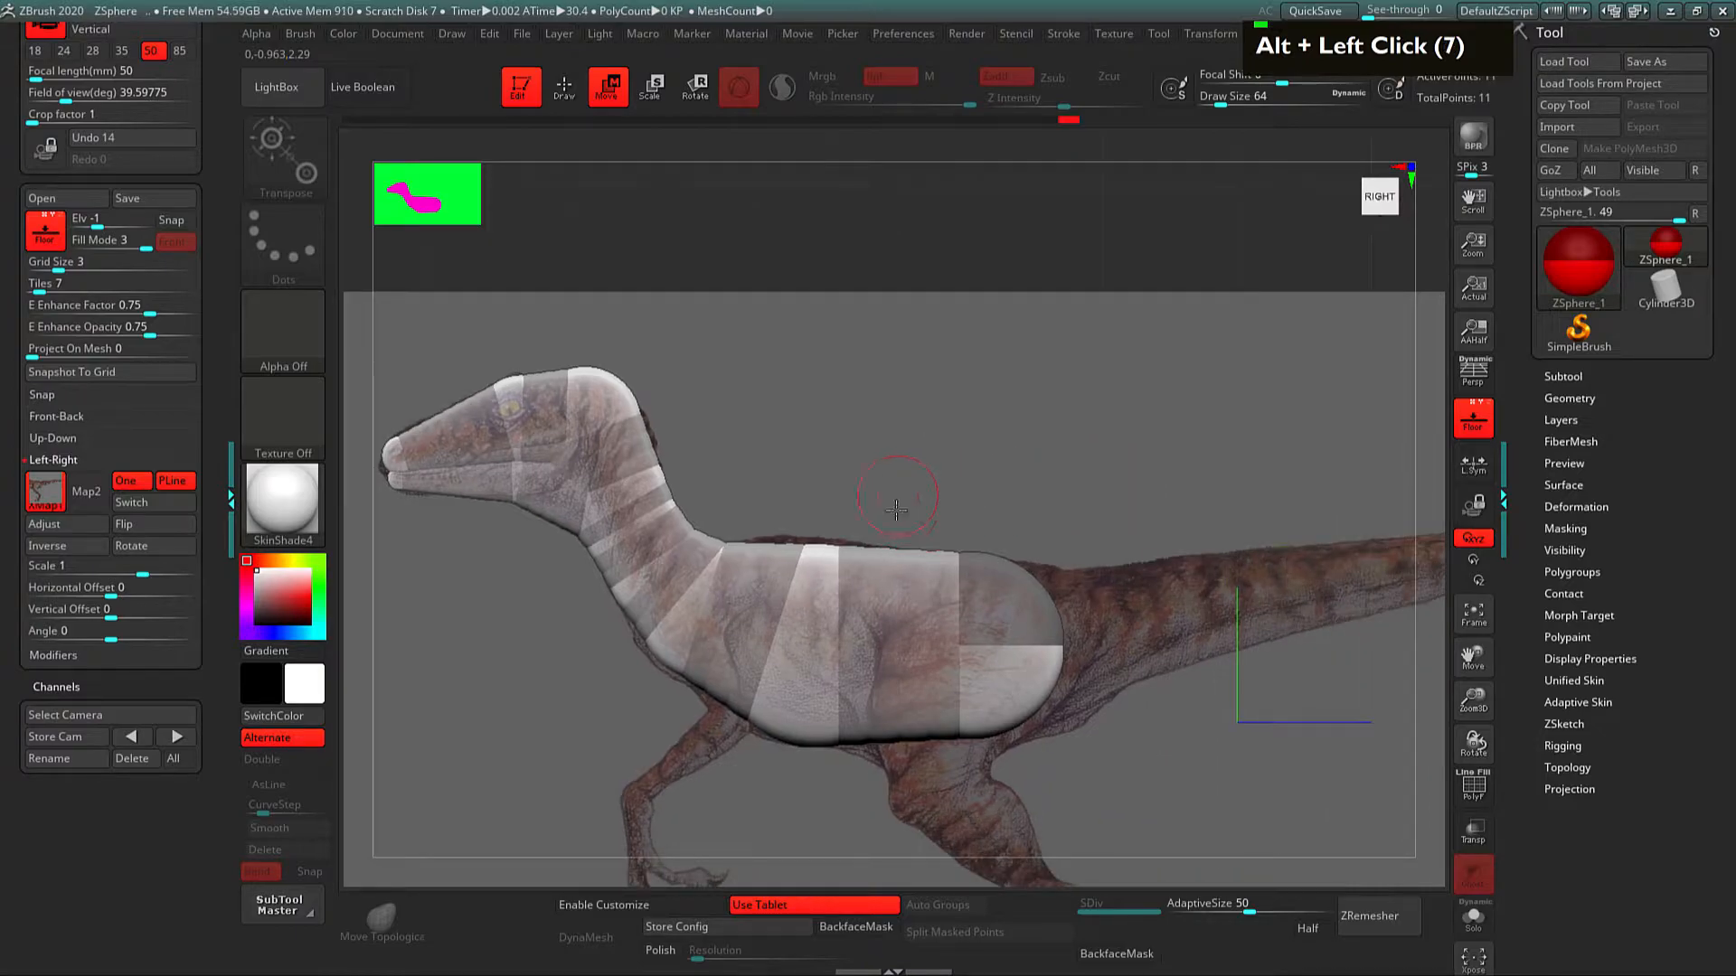
pyautogui.press('w')
pyautogui.press('e')
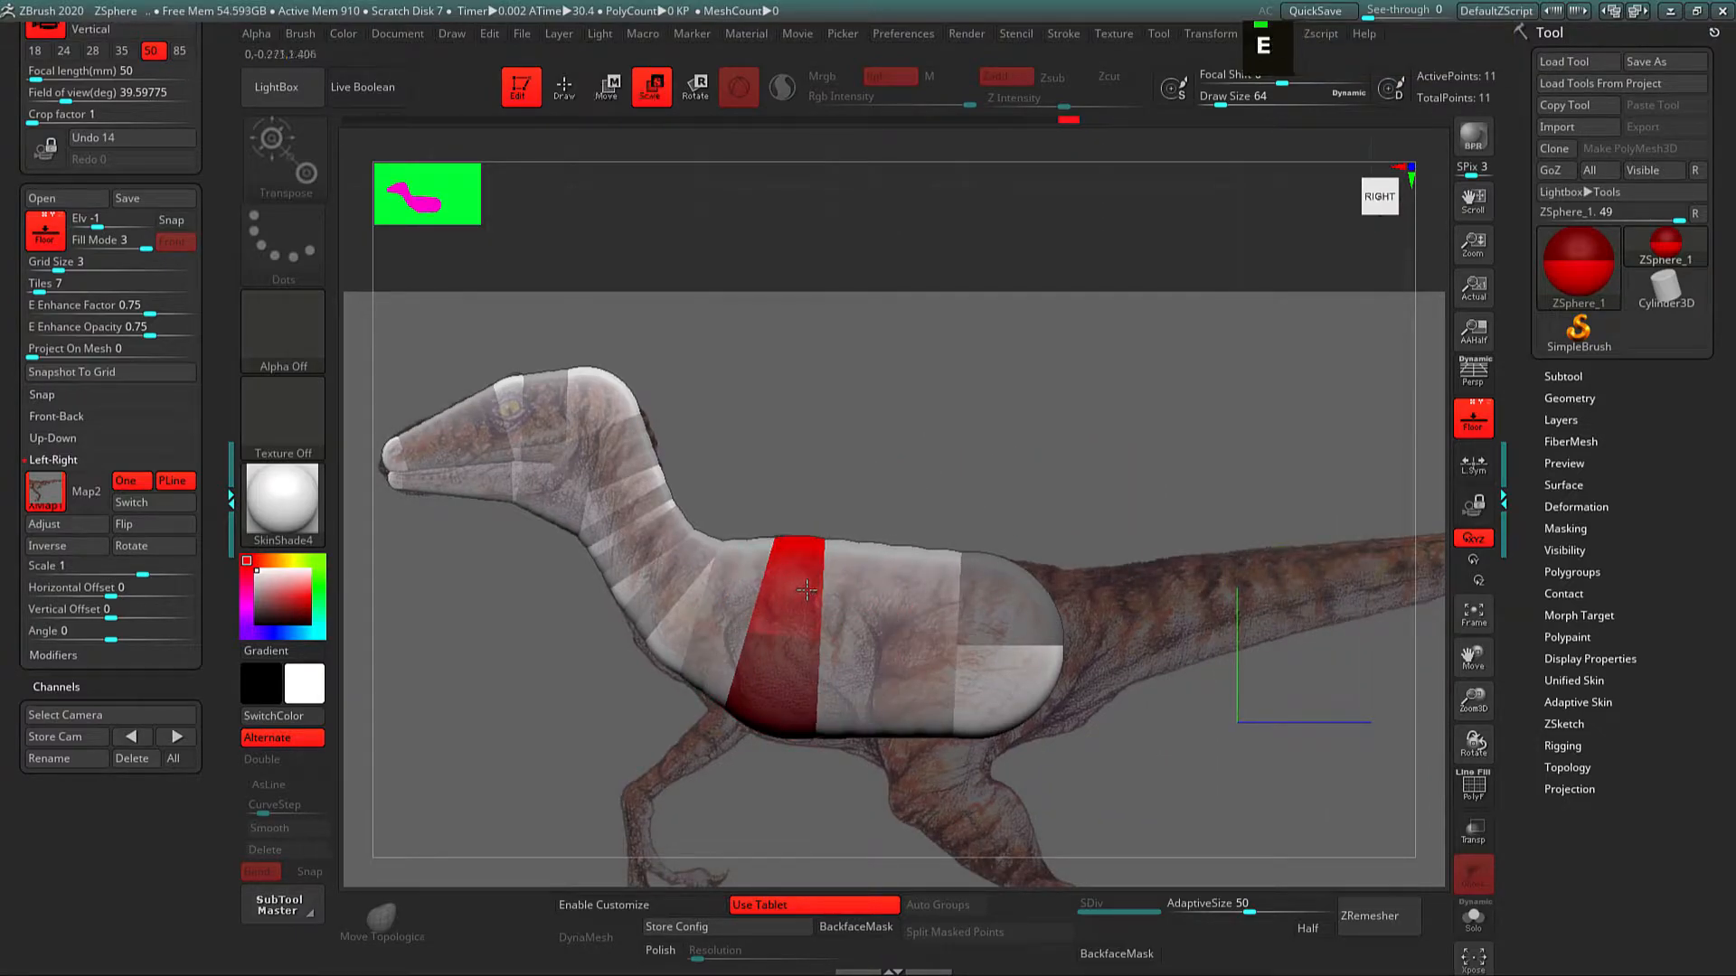
pyautogui.moveTo(818, 603); pyautogui.dragTo(797, 595)
pyautogui.press('w')
# Step: Add a centred child ZSphere on the rear of the hip ZSphere and pull it back to the base of the tail
pyautogui.keyDown('alt'); pyautogui.moveTo(1183, 498); pyautogui.dragTo(1046, 469); pyautogui.keyUp('alt')
pyautogui.moveTo(1141, 565)
pyautogui.keyDown('alt'); pyautogui.mouseDown()
pyautogui.moveTo(1109, 521)
pyautogui.moveTo(1005, 520)
pyautogui.mouseUp(); pyautogui.keyUp('alt')
pyautogui.keyDown('alt'); pyautogui.moveTo(849, 575); pyautogui.dragTo(911, 558); pyautogui.keyUp('alt')
pyautogui.press('q')
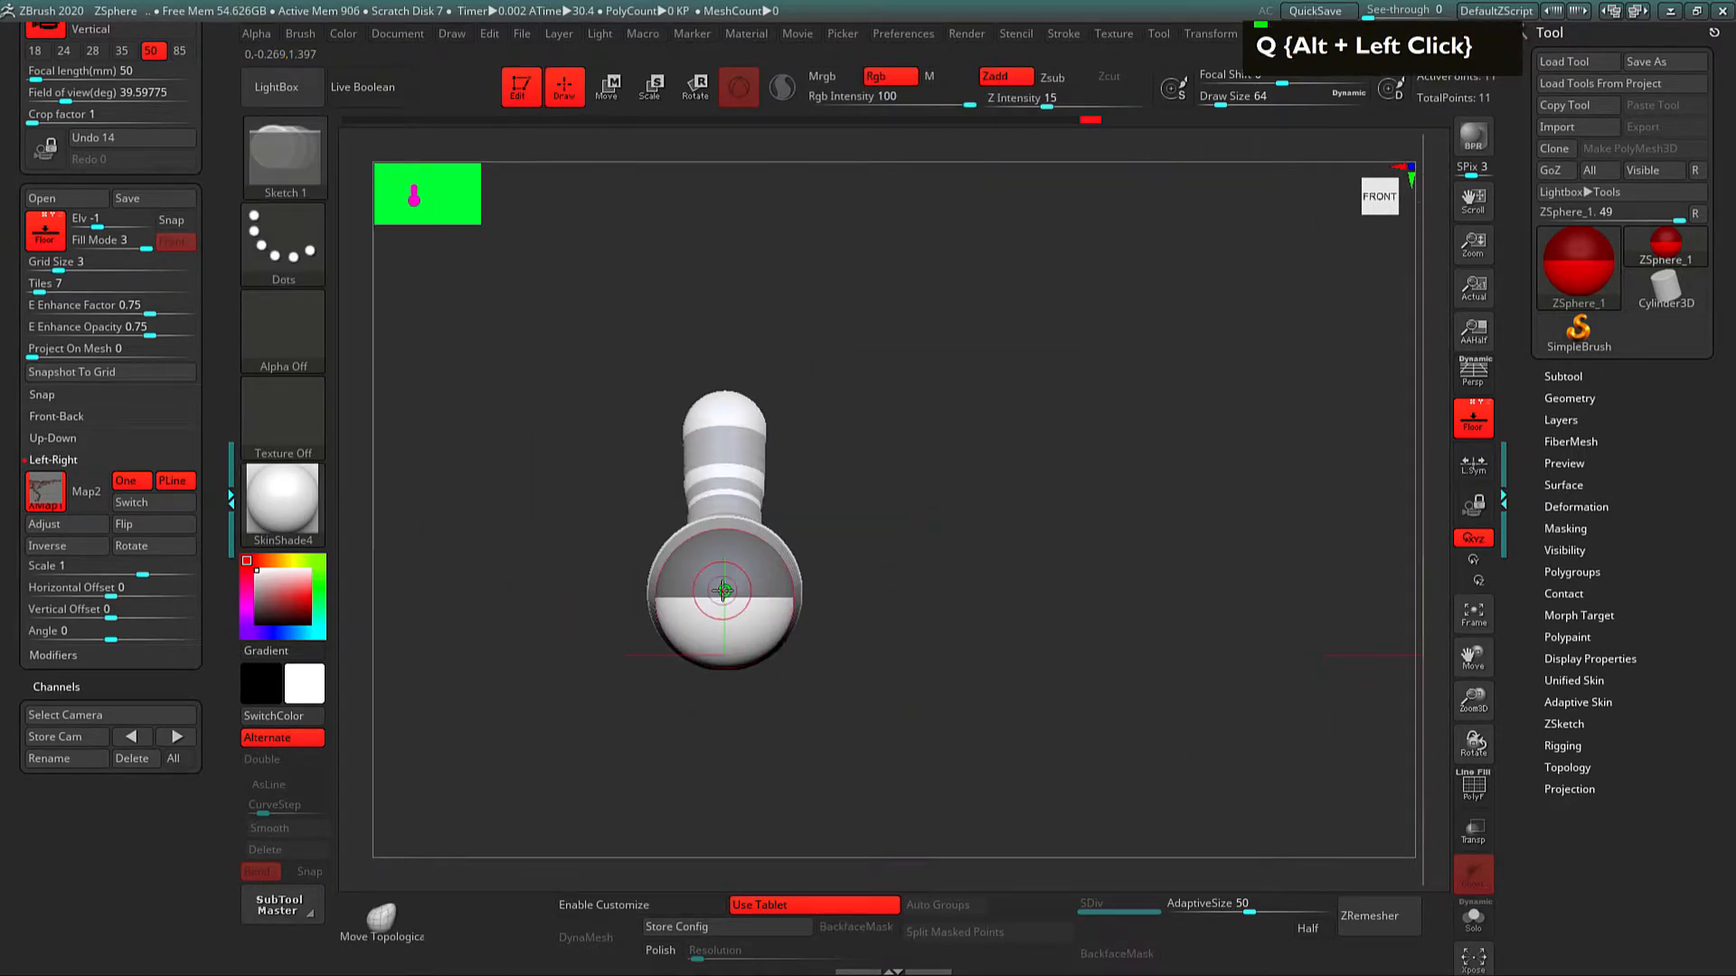
pyautogui.keyDown('shift'); pyautogui.moveTo(837, 613); pyautogui.dragTo(1108, 589); pyautogui.keyUp('shift')
pyautogui.keyDown('alt'); pyautogui.moveTo(891, 579); pyautogui.dragTo(999, 579); pyautogui.keyUp('alt')
pyautogui.keyDown('alt'); pyautogui.moveTo(942, 562); pyautogui.dragTo(950, 608); pyautogui.keyUp('alt')
pyautogui.press('w')
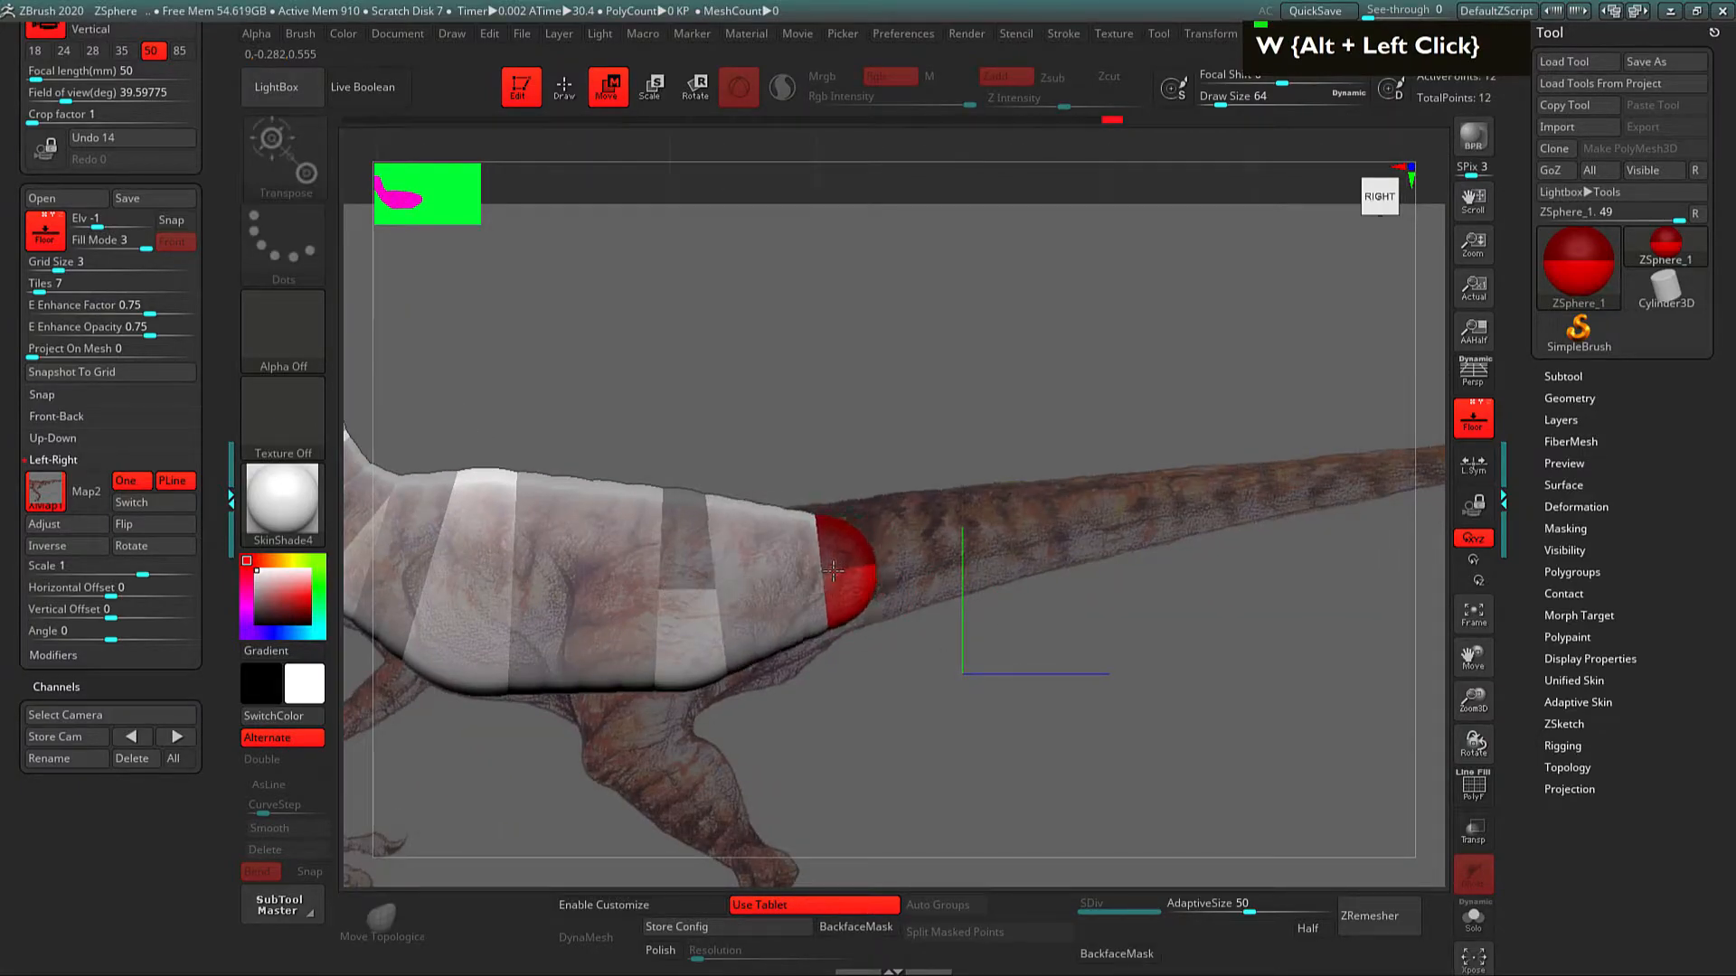
pyautogui.press('e')
# Step: Fit the hip ZSphere between the back and belly outlines and align the tail-base ZSphere with the tail
pyautogui.keyDown('alt'); pyautogui.moveTo(926, 600); pyautogui.dragTo(1048, 441); pyautogui.keyUp('alt')
pyautogui.press('w')
pyautogui.moveTo(804, 477); pyautogui.dragTo(776, 450)
pyautogui.press('e')
pyautogui.press('w')
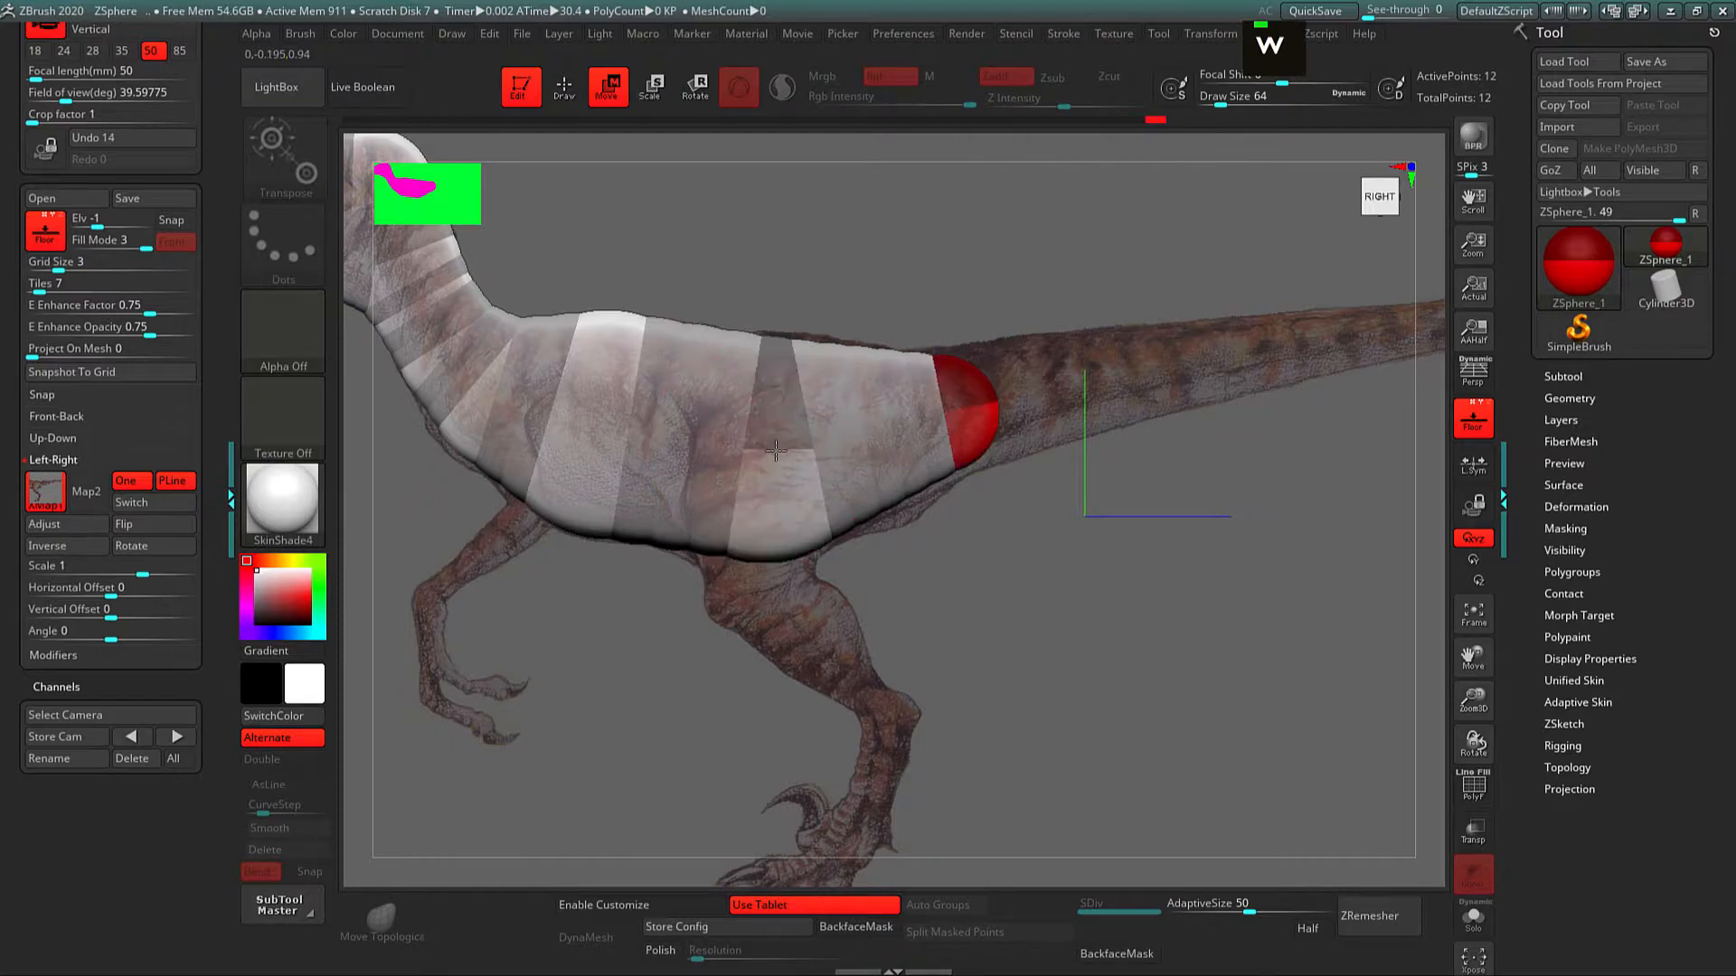
pyautogui.press('w')
pyautogui.press('w')
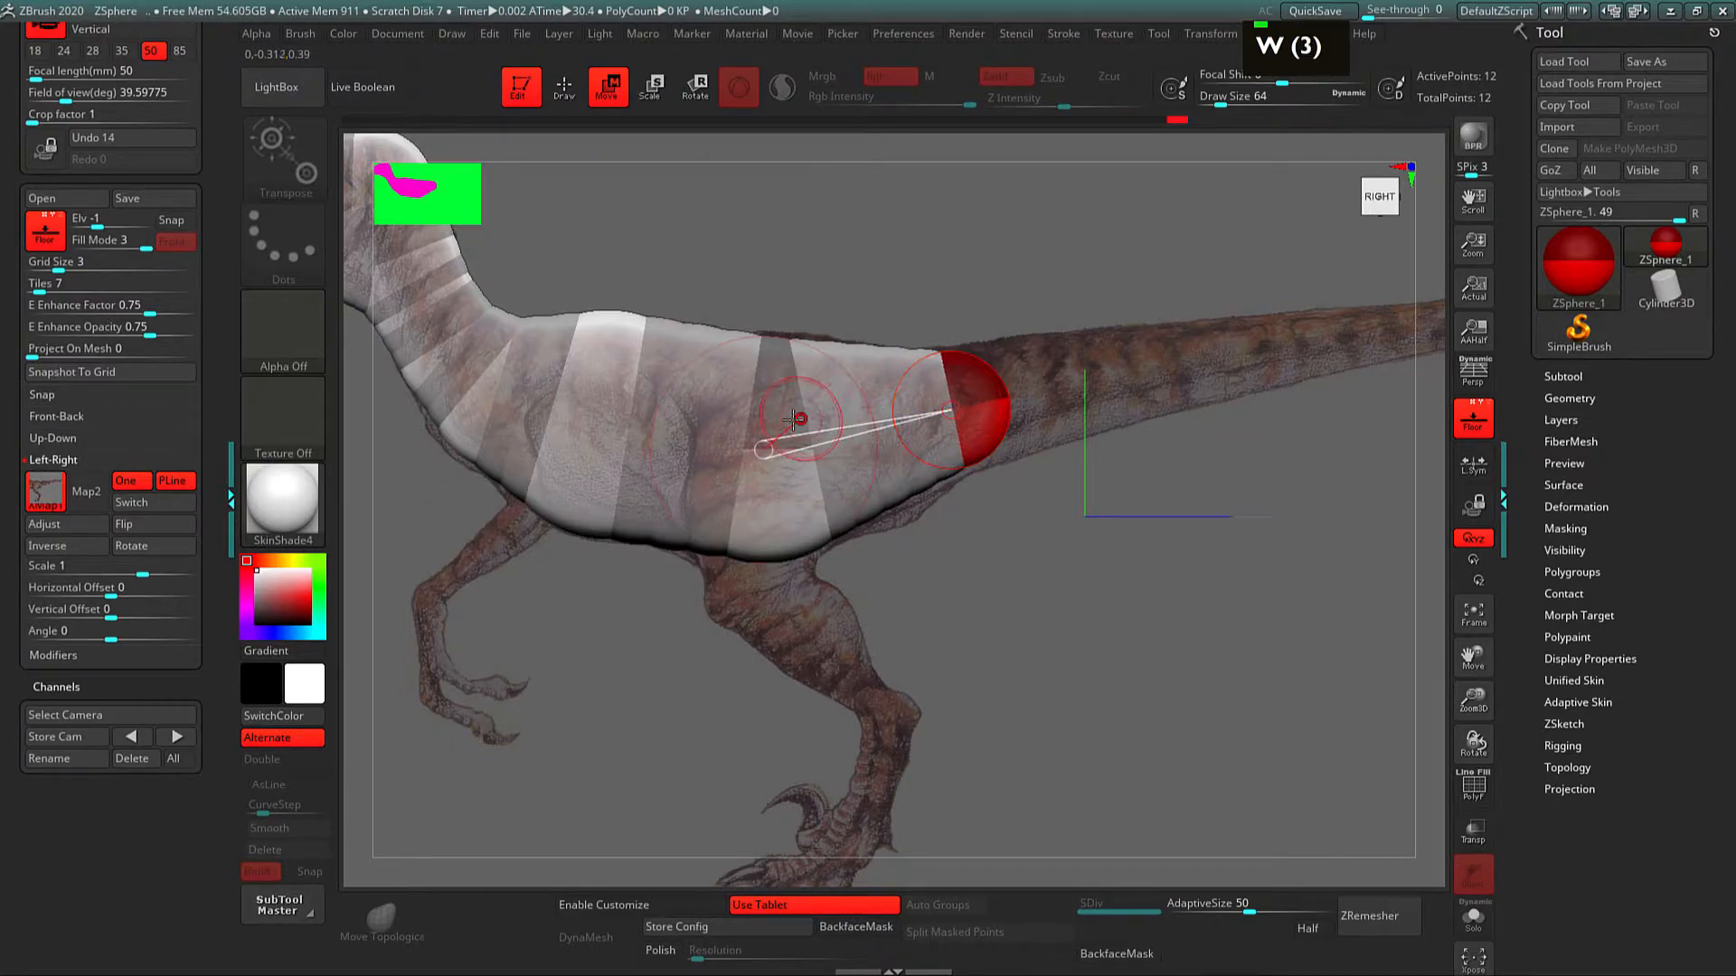
pyautogui.press('q')
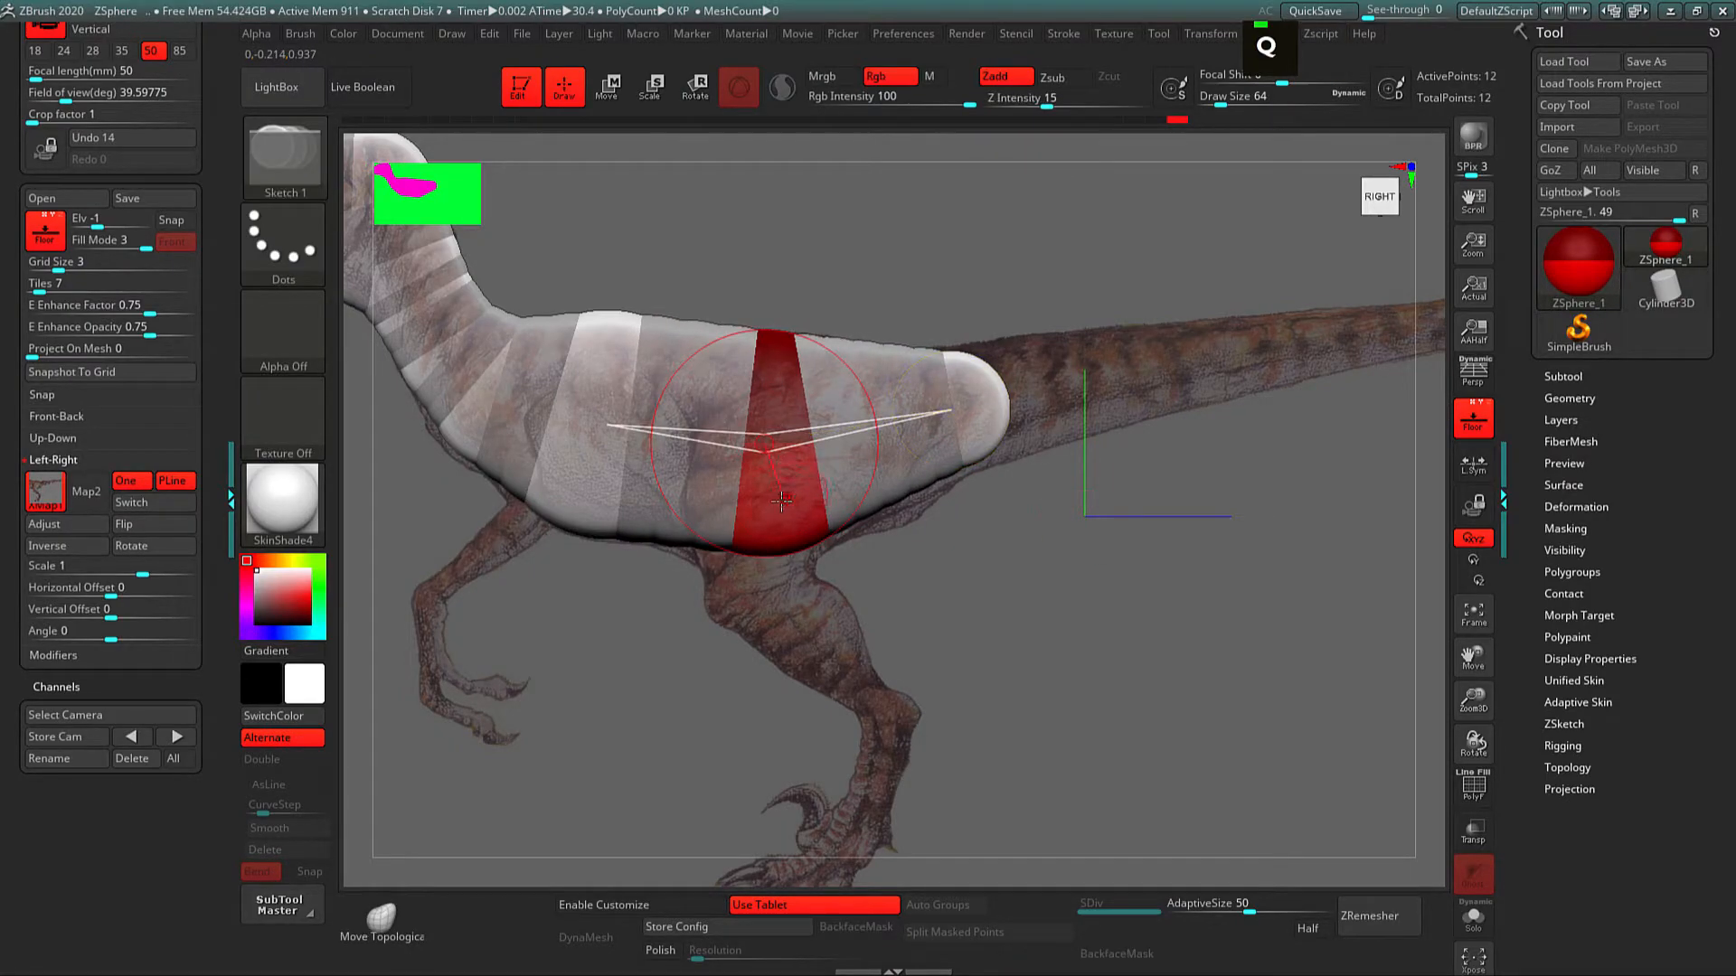
pyautogui.click(774, 438)
pyautogui.press('q')
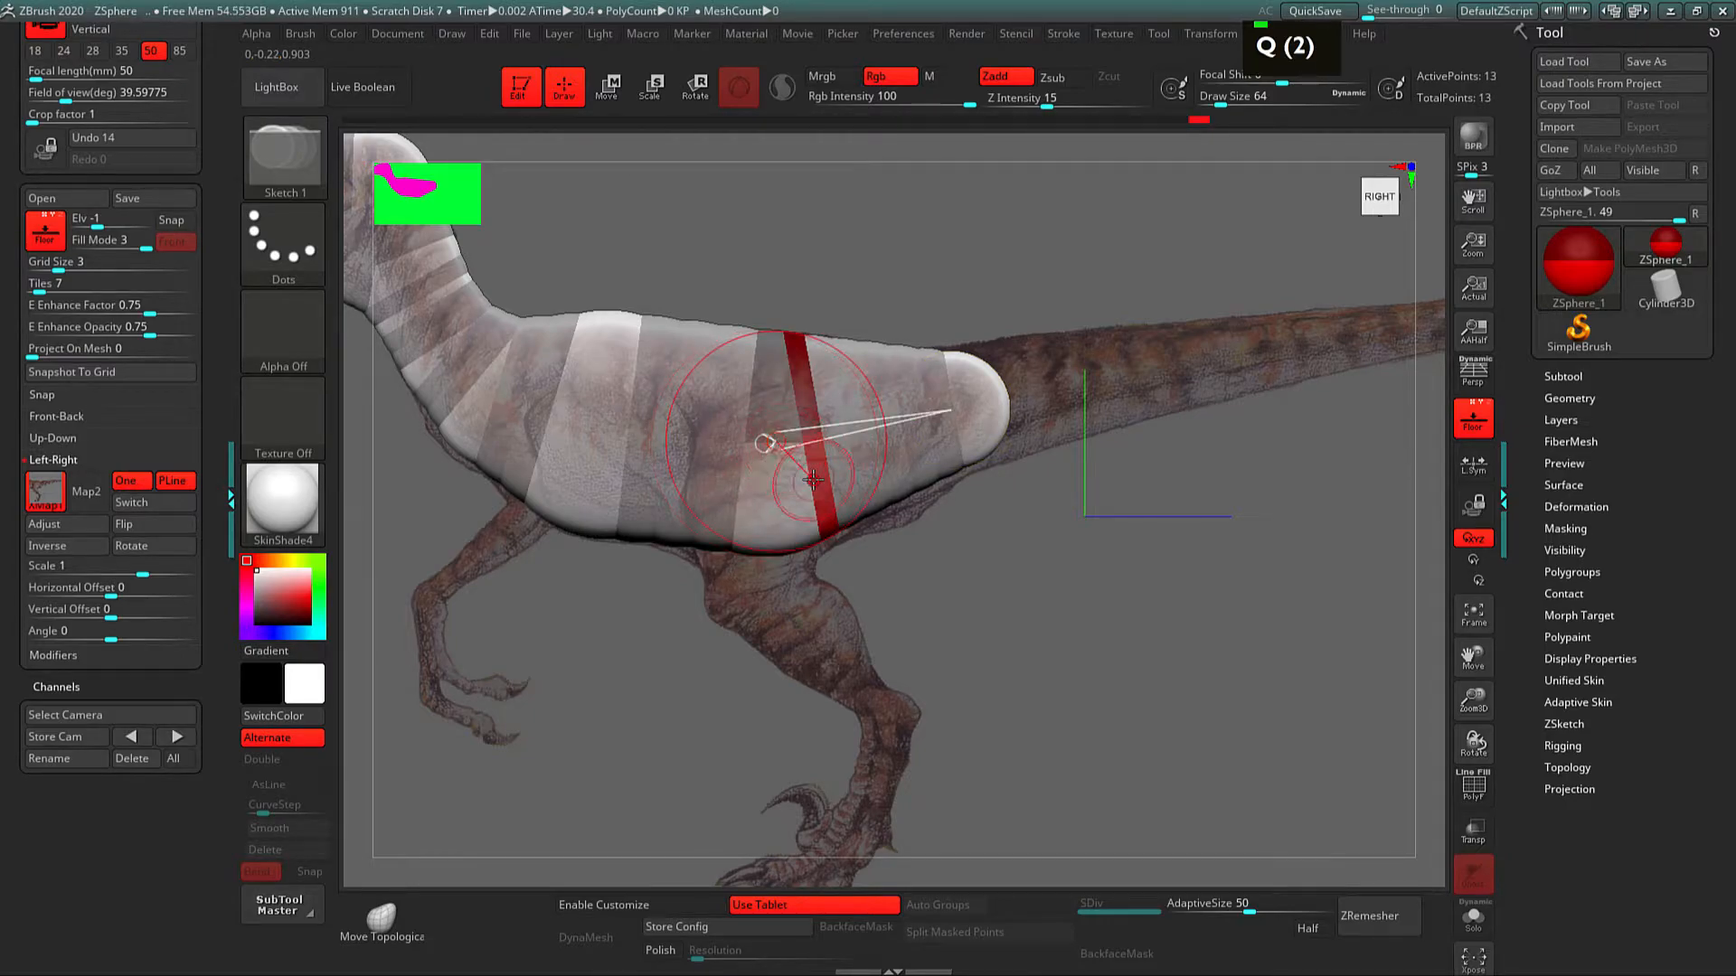
pyautogui.hotkey('ctrl', 'z')
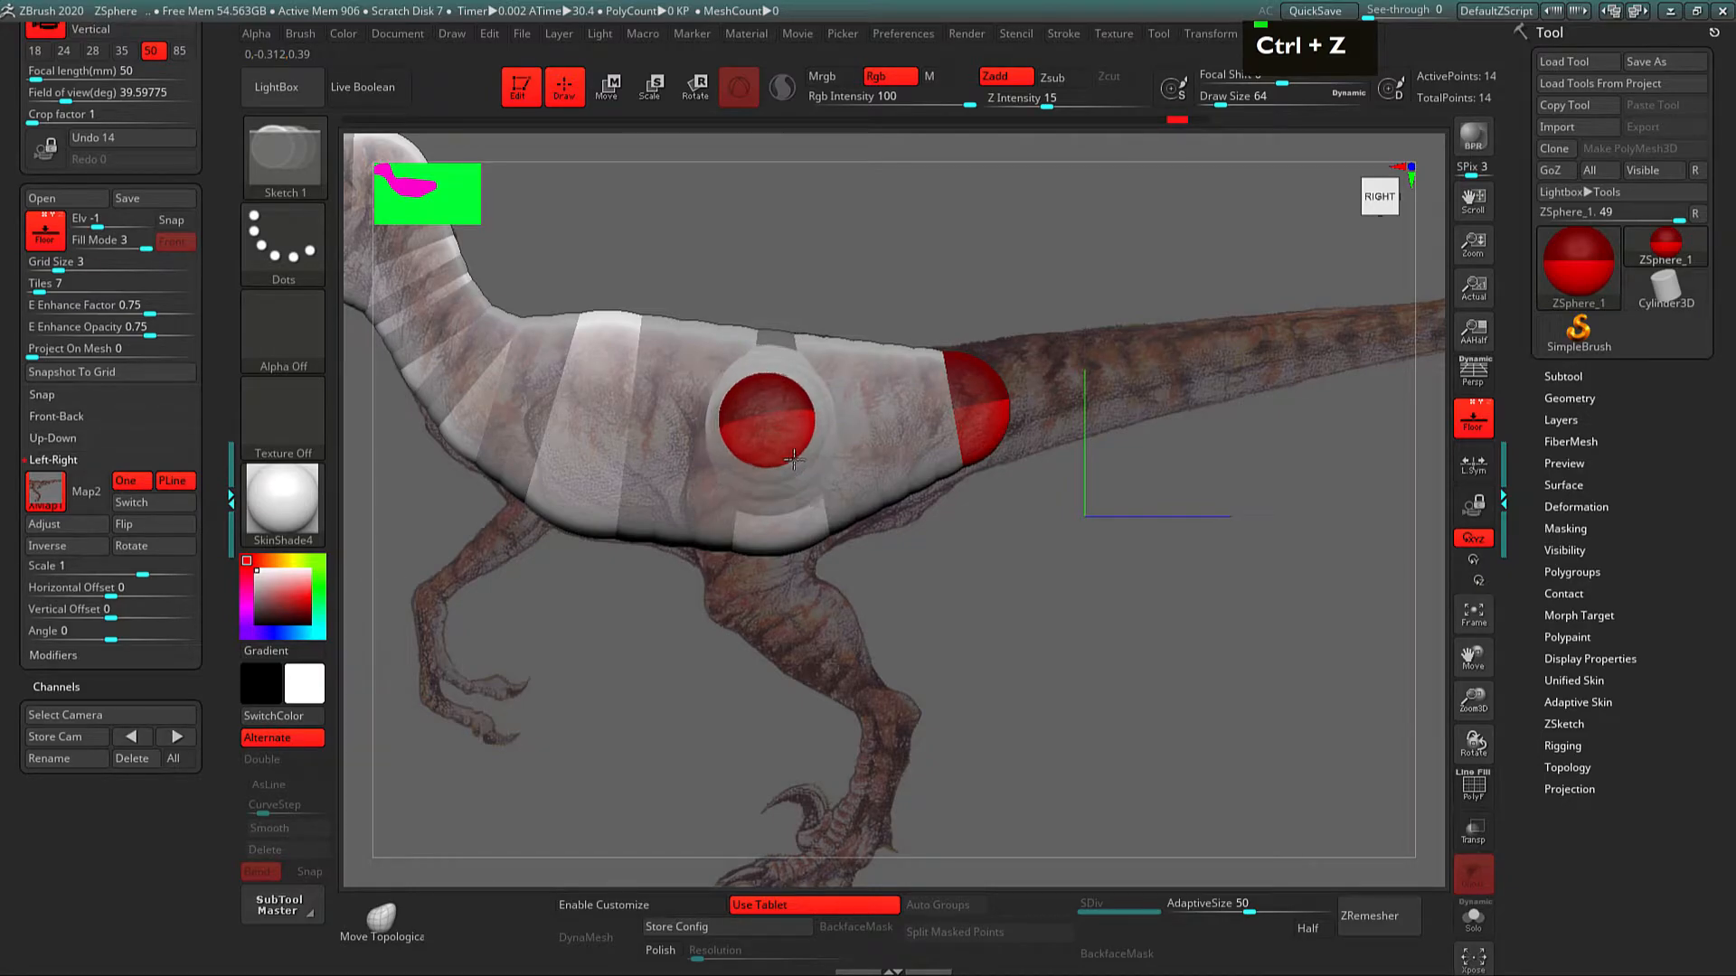
# Step: Add mirrored child ZSpheres on the sides of the hip ZSphere and pull them down to the tops of the thighs
pyautogui.moveTo(980, 605); pyautogui.dragTo(1043, 606)
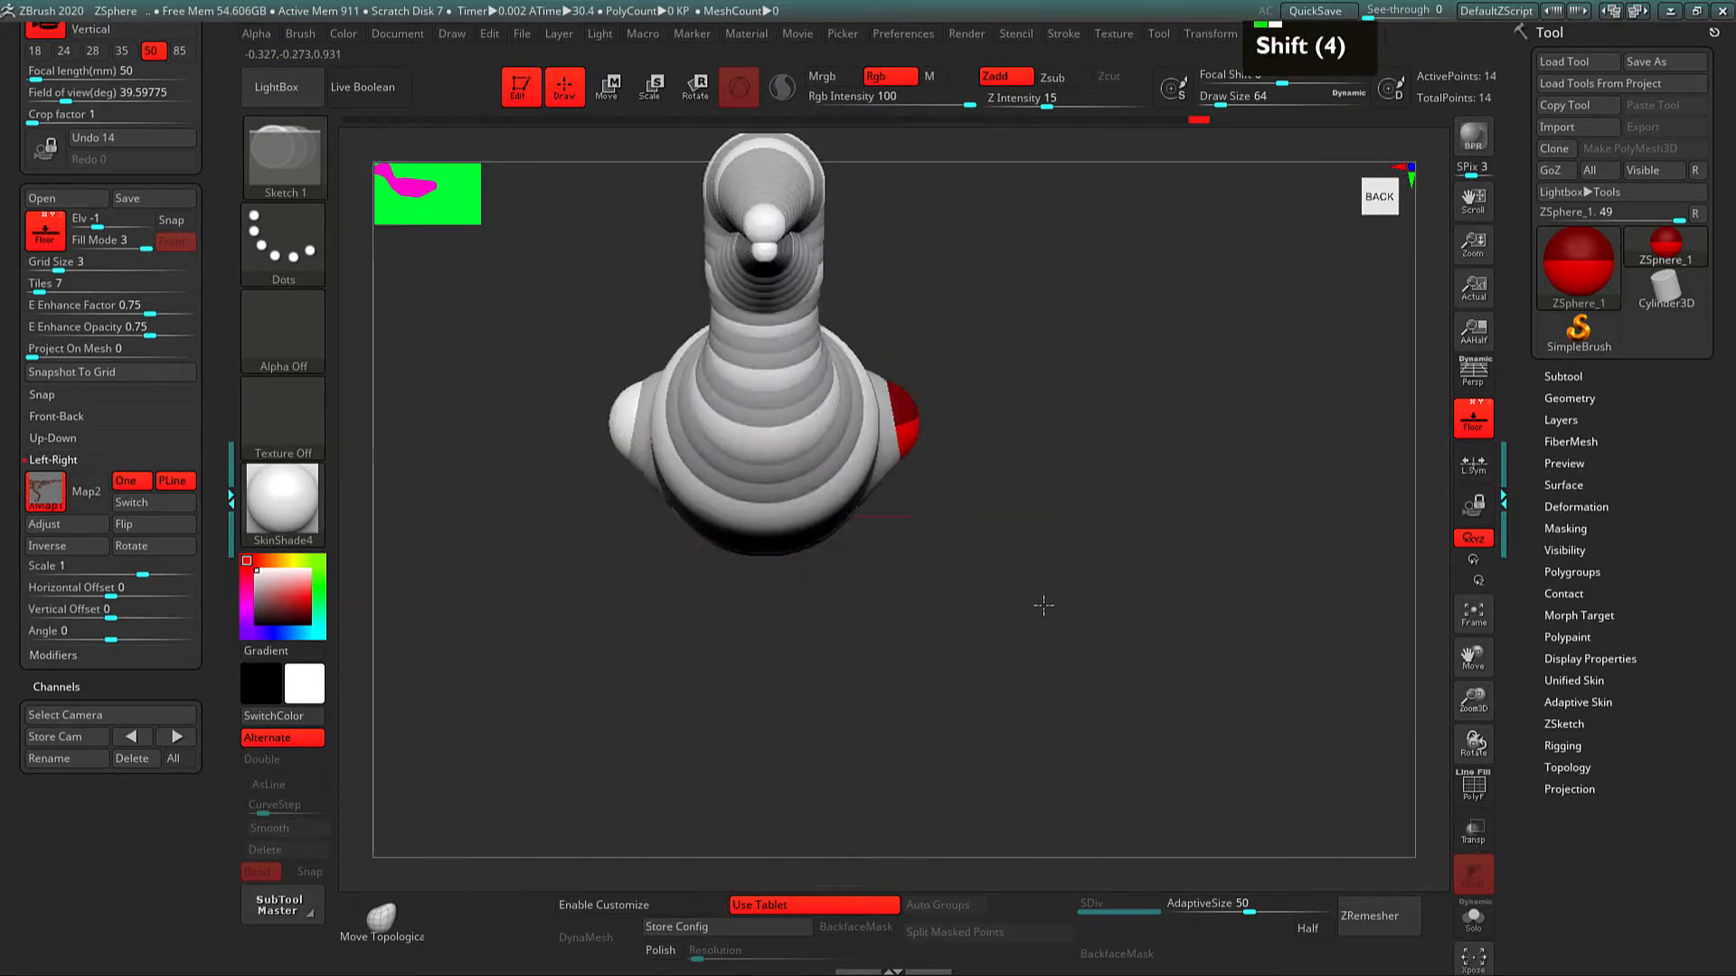
pyautogui.press('w')
pyautogui.moveTo(915, 418); pyautogui.dragTo(881, 524)
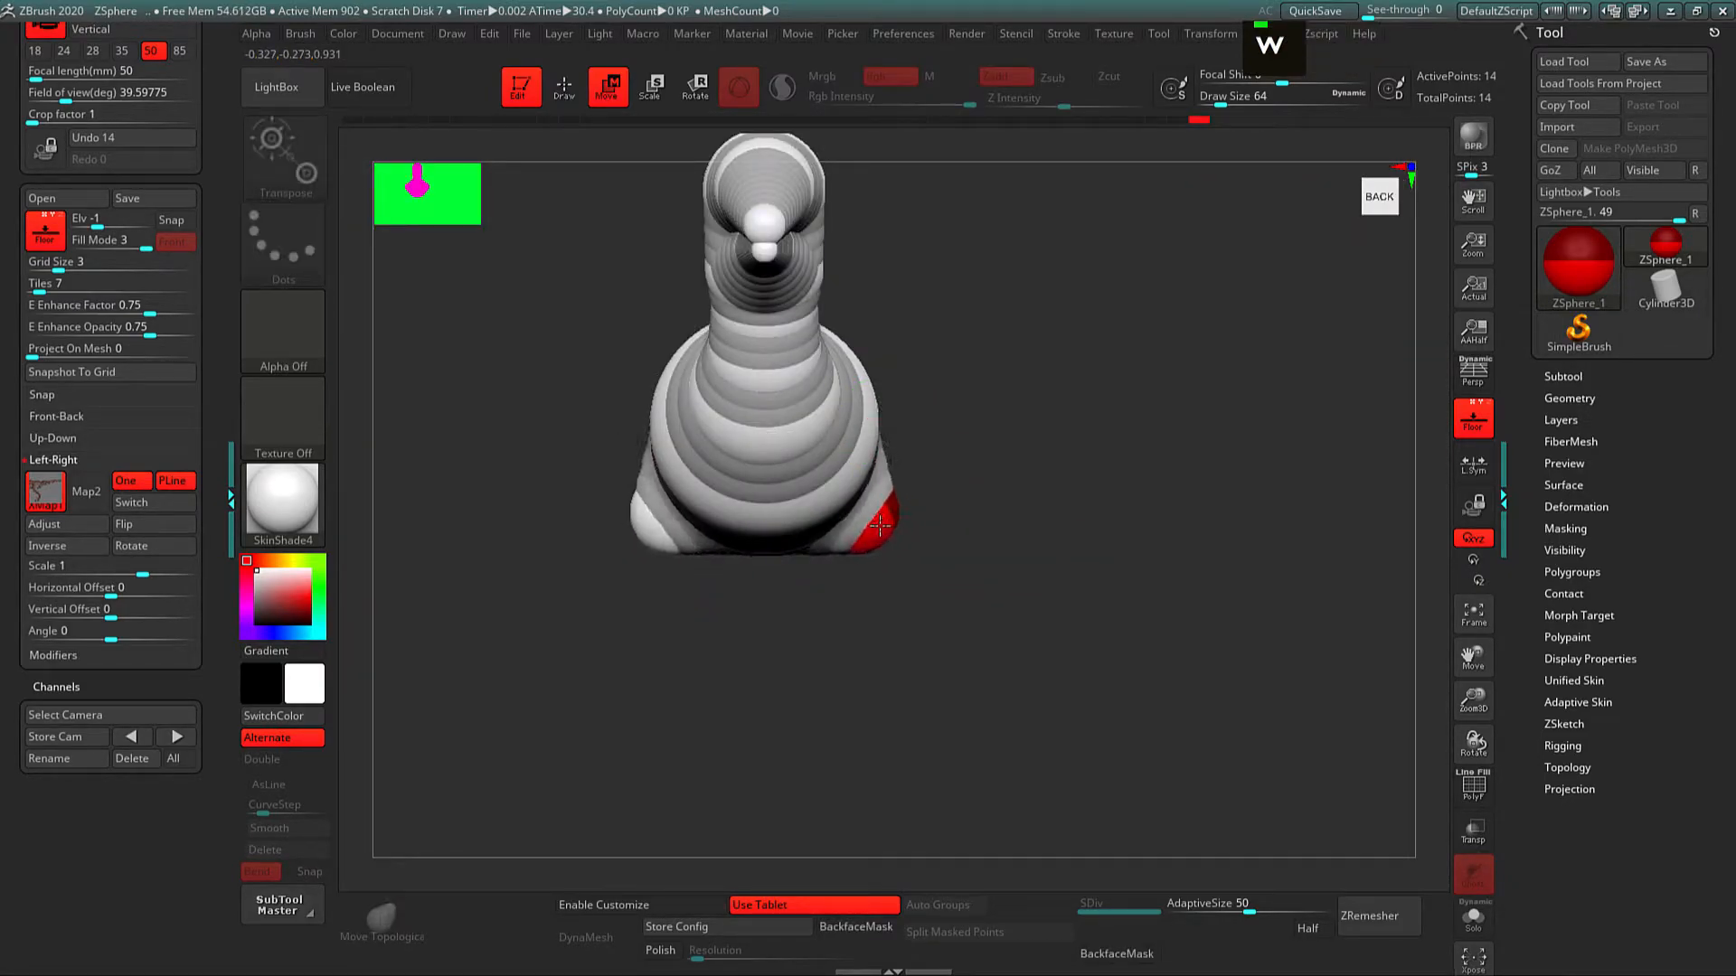
pyautogui.keyDown('shift'); pyautogui.moveTo(1028, 614); pyautogui.dragTo(943, 600); pyautogui.keyUp('shift')
# Step: Add a child ZSphere on the upper-thigh ZSphere and pull it down along the thigh
pyautogui.press('q')
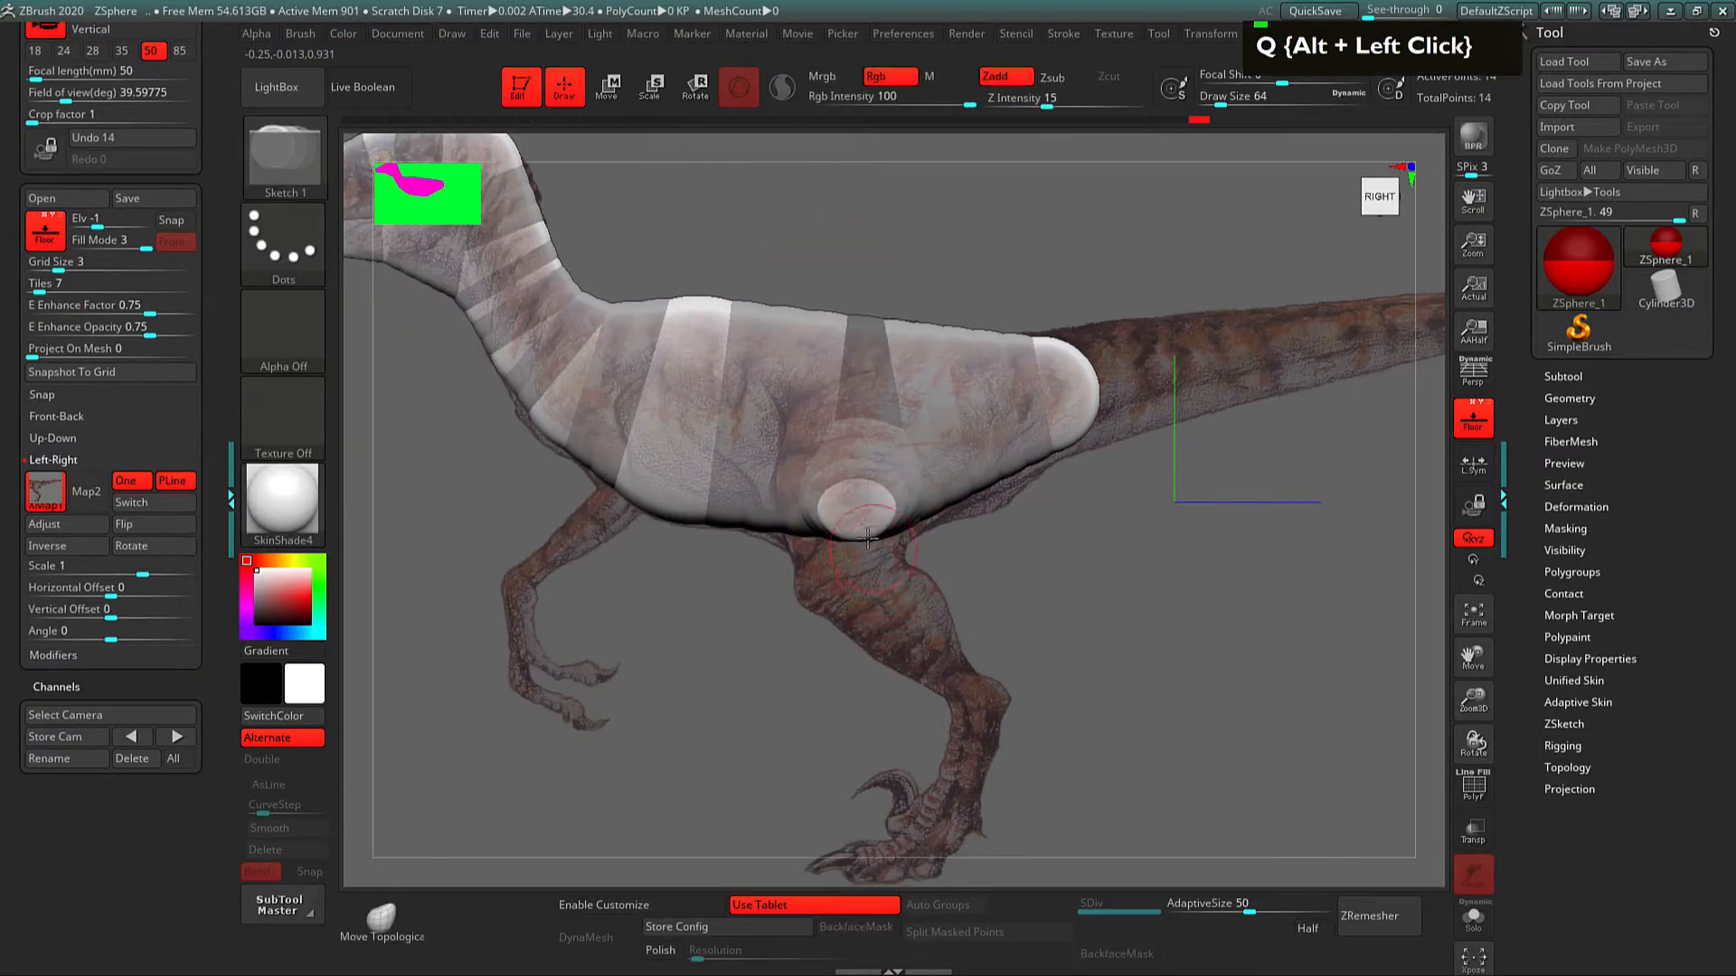
pyautogui.press('w')
pyautogui.moveTo(892, 549); pyautogui.dragTo(884, 604)
# Step: Enlarge the upper-thigh ZSphere and reposition it to fill out the top of the reference leg
pyautogui.press('e')
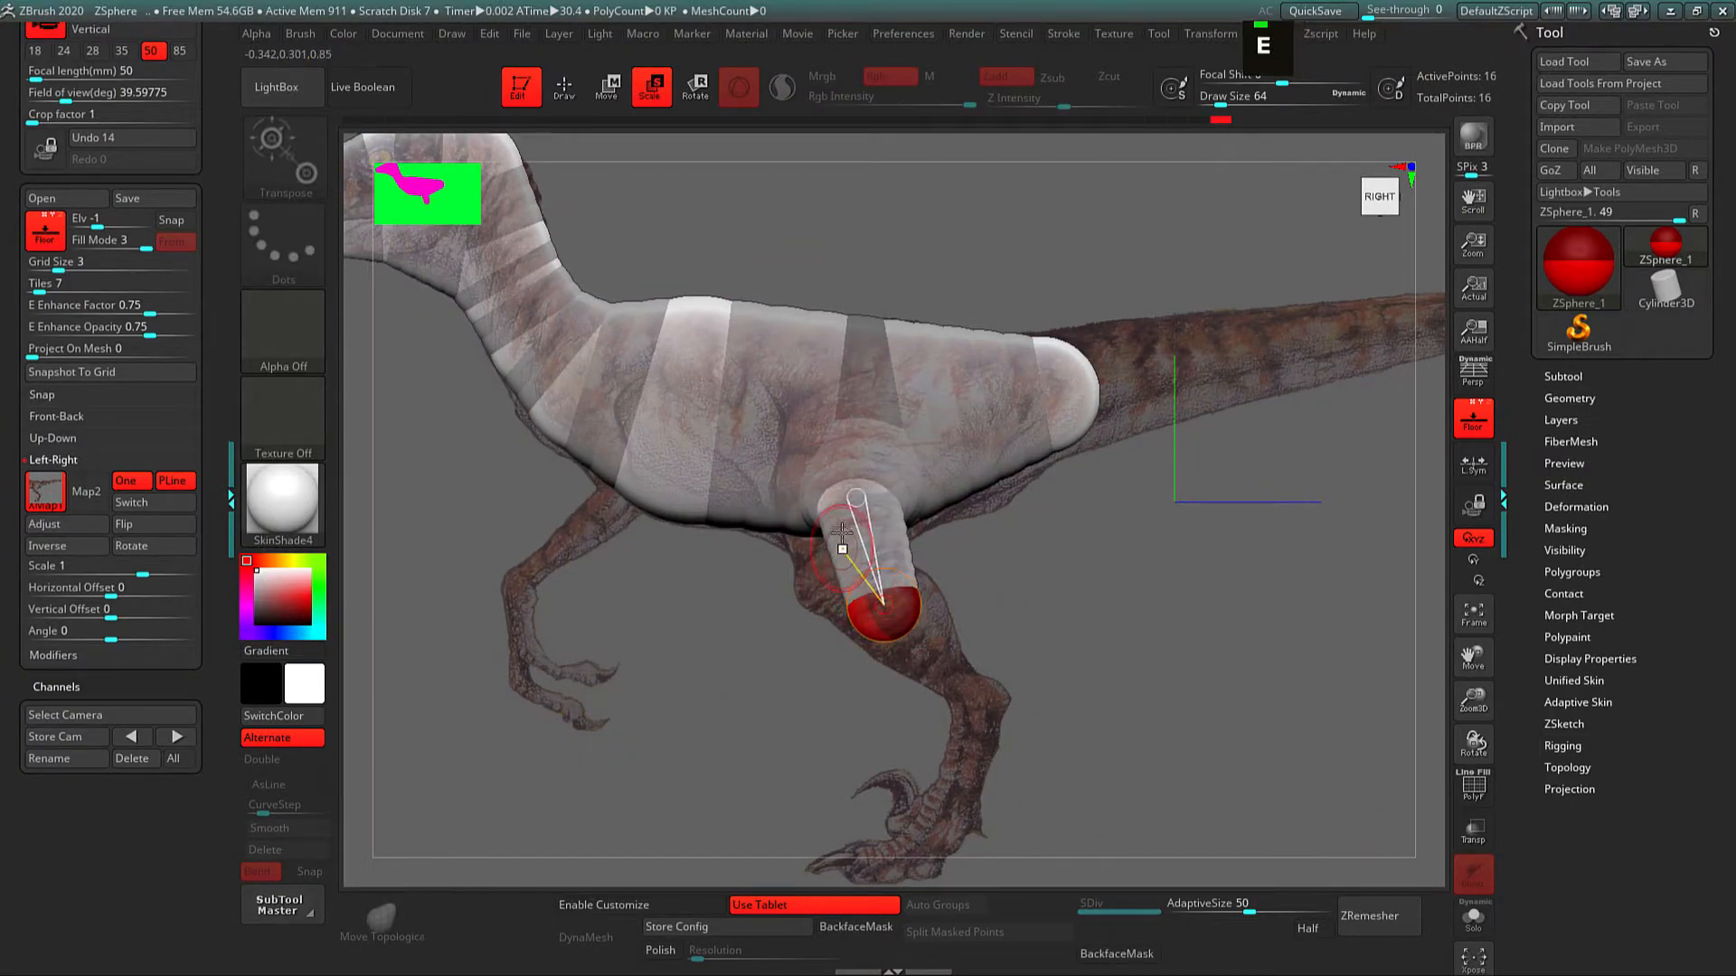
pyautogui.moveTo(837, 523); pyautogui.dragTo(841, 495)
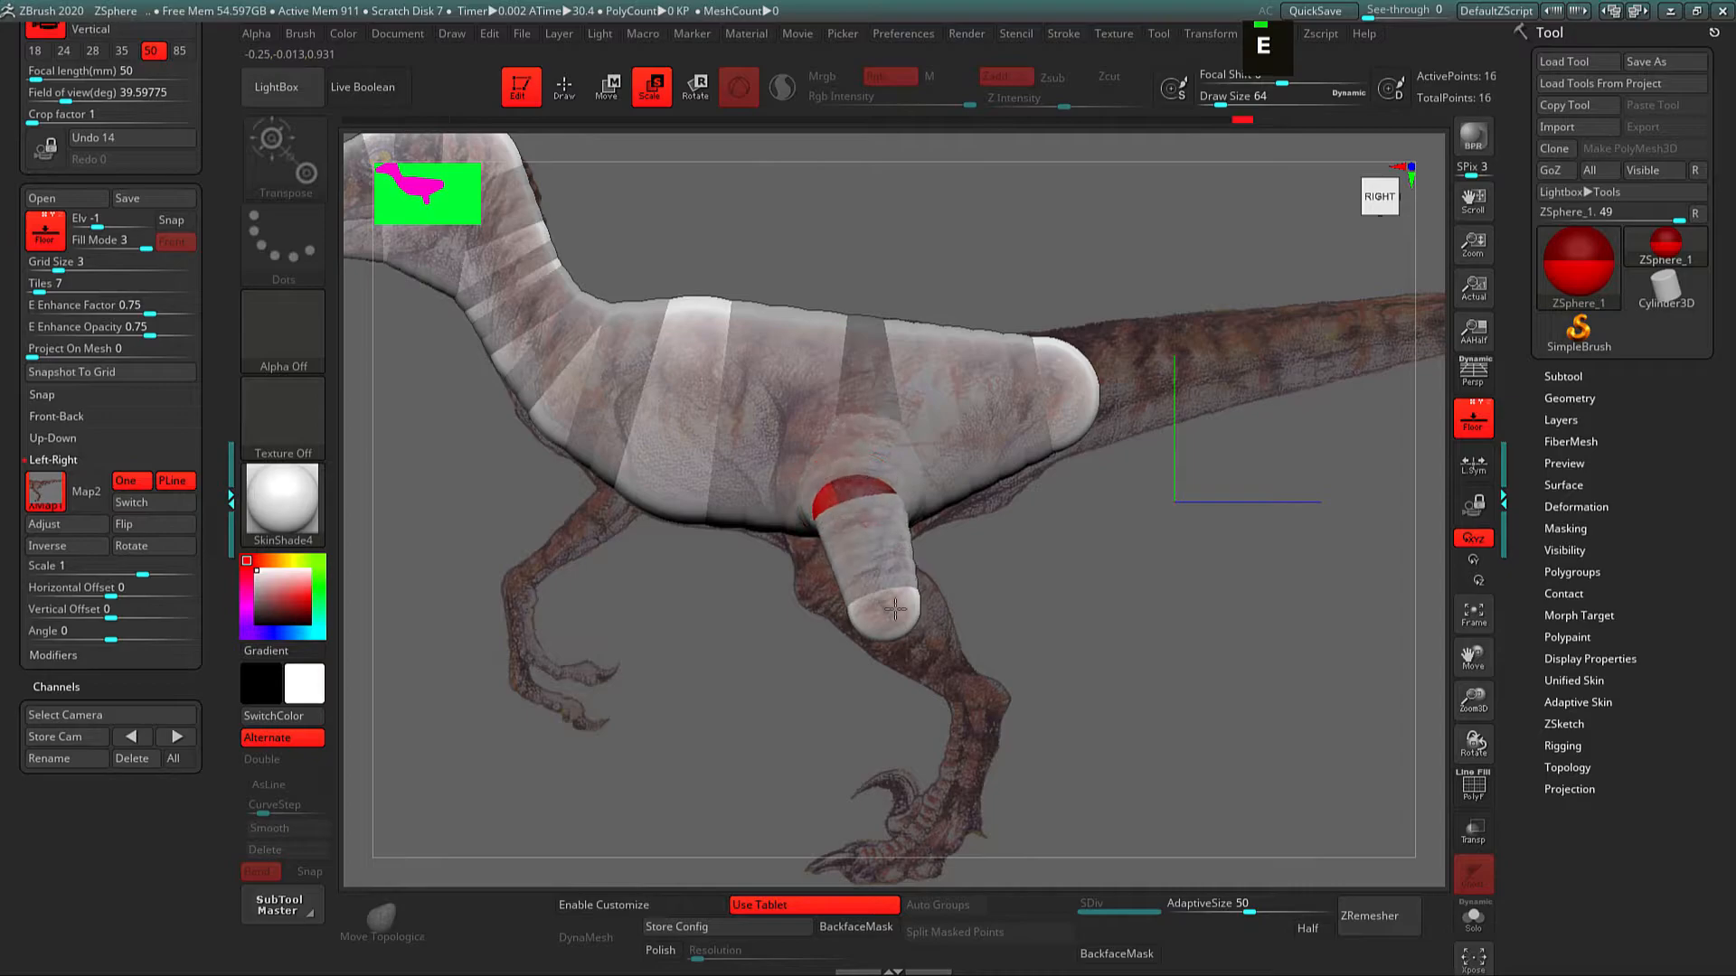
pyautogui.press('w')
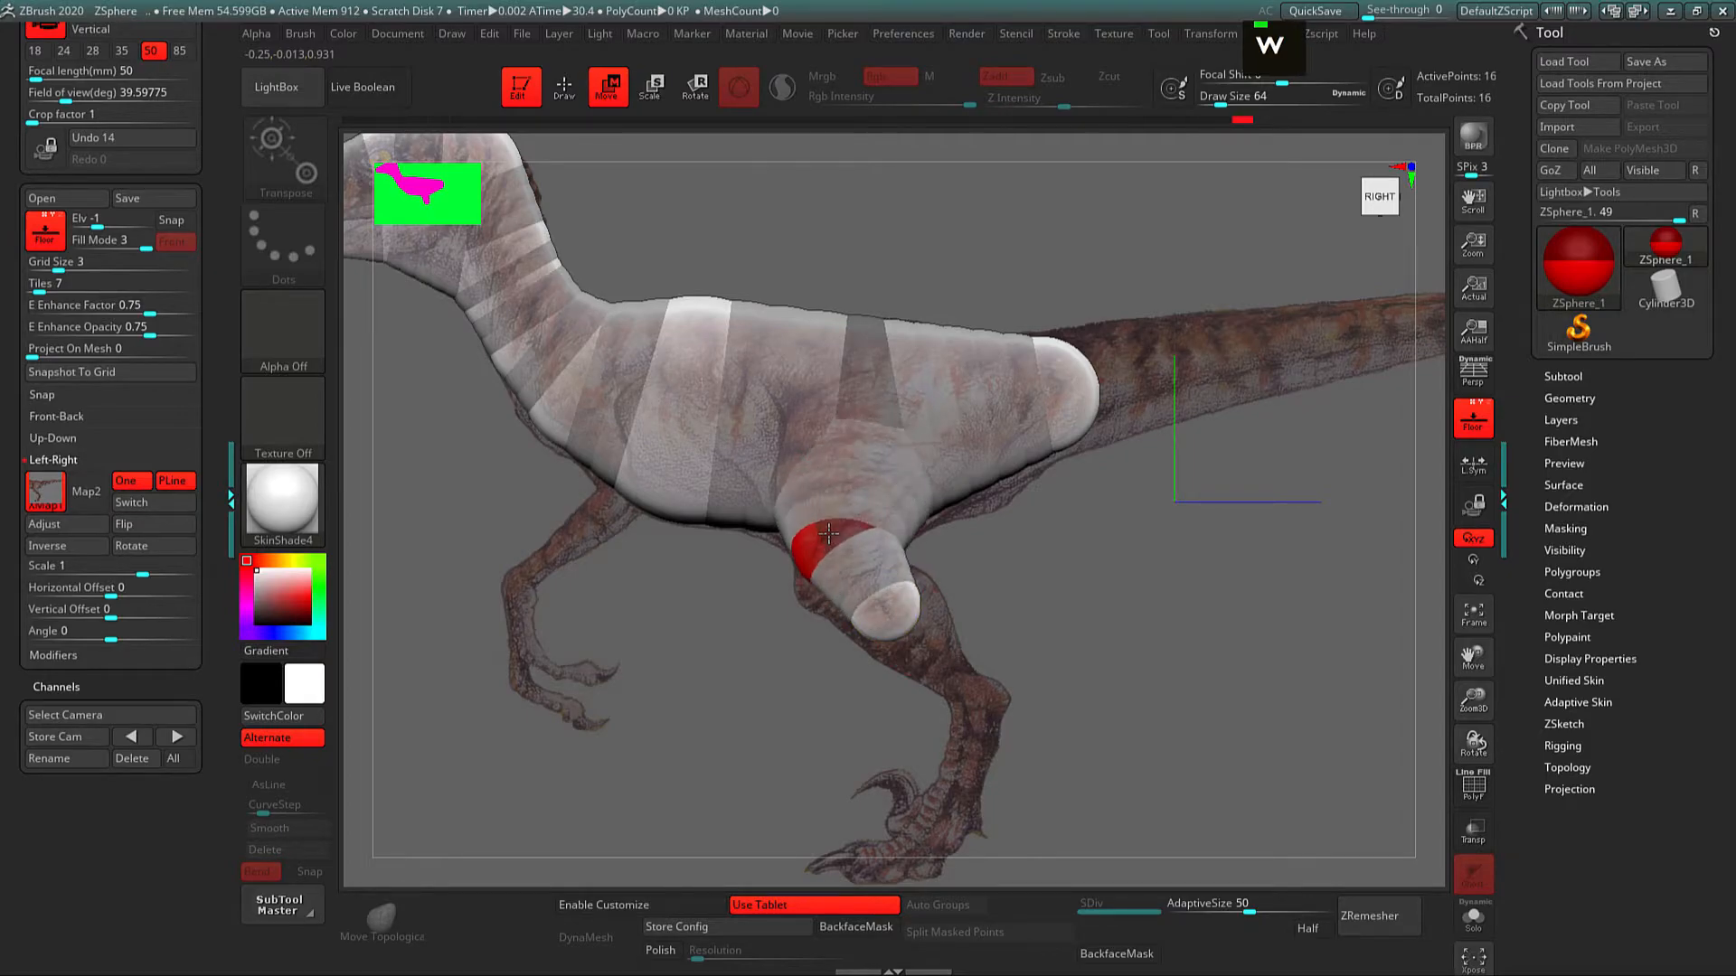
pyautogui.keyDown('alt'); pyautogui.moveTo(841, 533); pyautogui.dragTo(928, 562); pyautogui.keyUp('alt')
pyautogui.press('q')
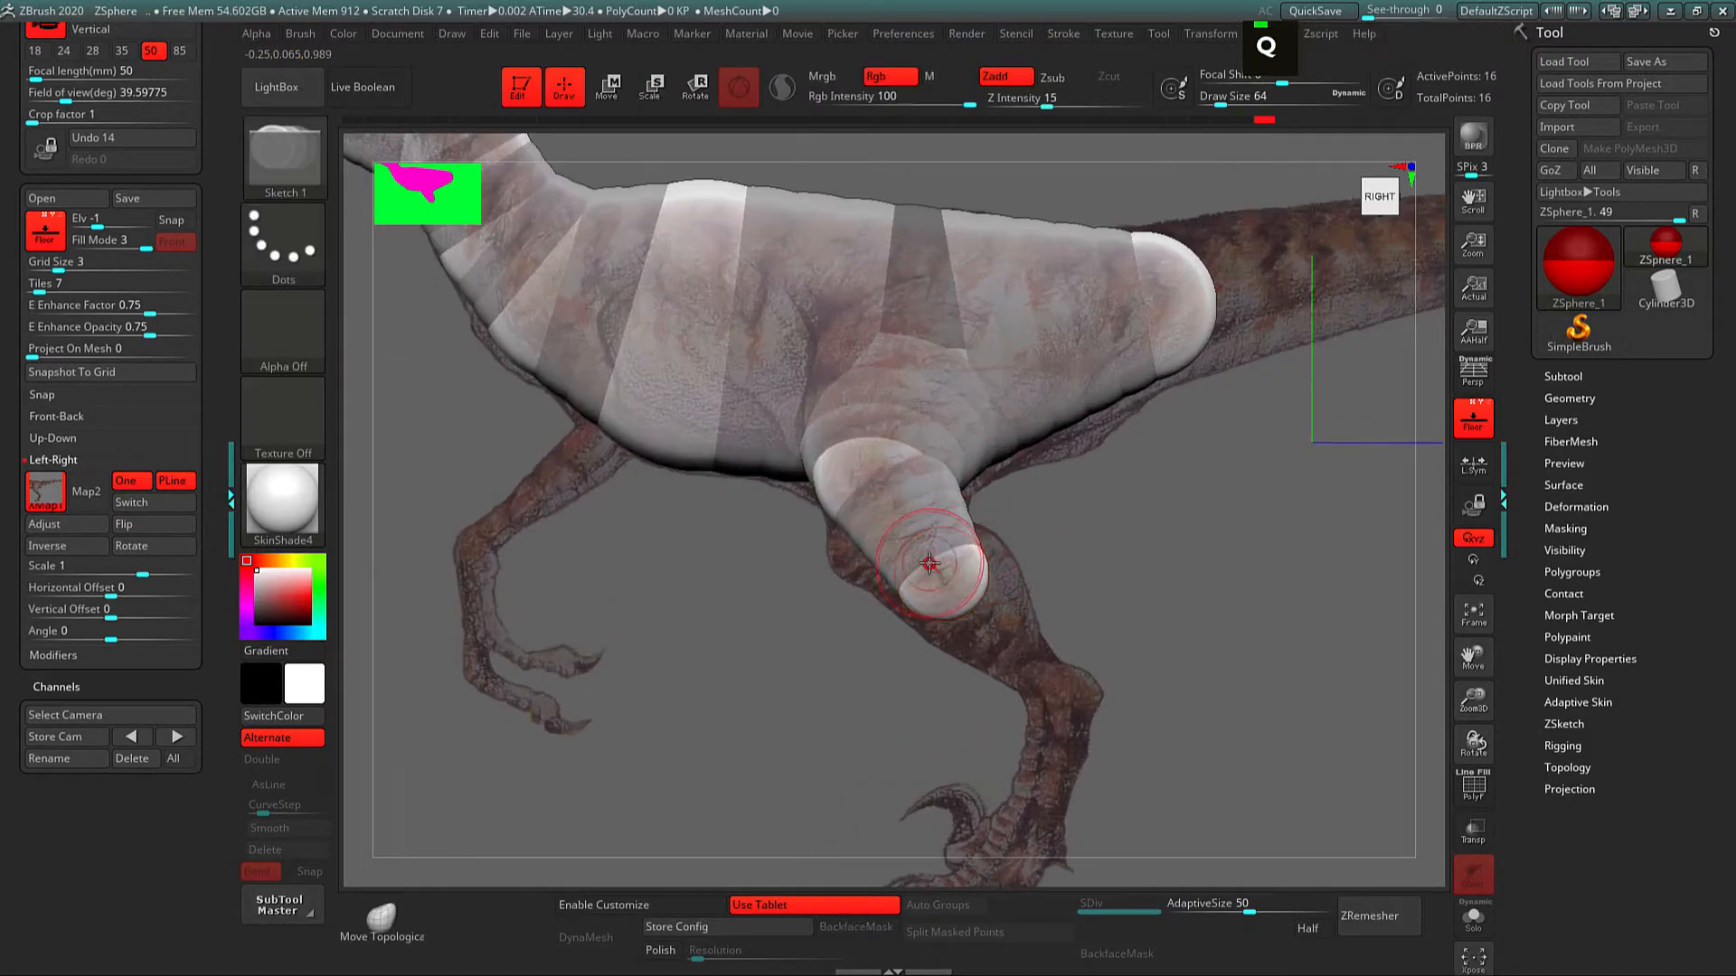
# Step: Undo the last change to the thigh and reposition both thigh ZSpheres over the reference leg
pyautogui.hotkey('ctrl', 'z')
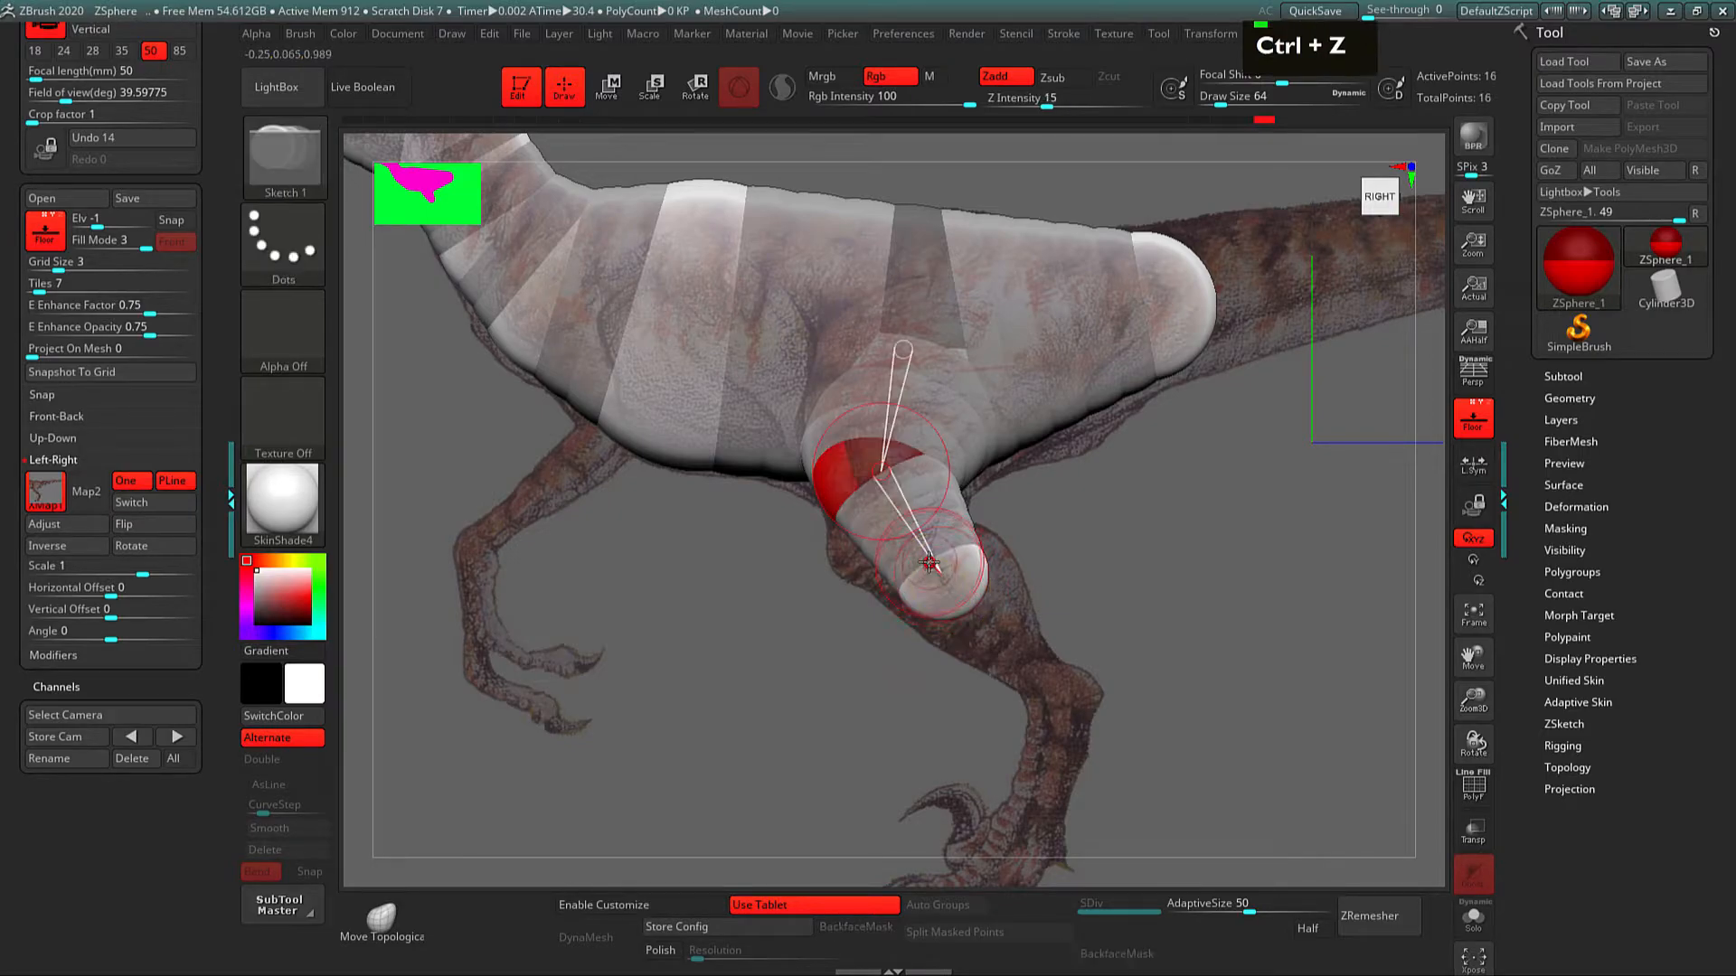
pyautogui.press('w')
pyautogui.moveTo(900, 555); pyautogui.dragTo(904, 555)
pyautogui.keyDown('shift'); pyautogui.moveTo(1015, 602); pyautogui.dragTo(1175, 599); pyautogui.keyUp('shift')
pyautogui.press('w')
pyautogui.moveTo(980, 548); pyautogui.dragTo(943, 576)
pyautogui.moveTo(933, 468); pyautogui.dragTo(942, 457)
pyautogui.moveTo(1022, 526)
pyautogui.mouseDown()
pyautogui.moveTo(1125, 660)
pyautogui.moveTo(1143, 734)
pyautogui.moveTo(1206, 740)
pyautogui.mouseUp()
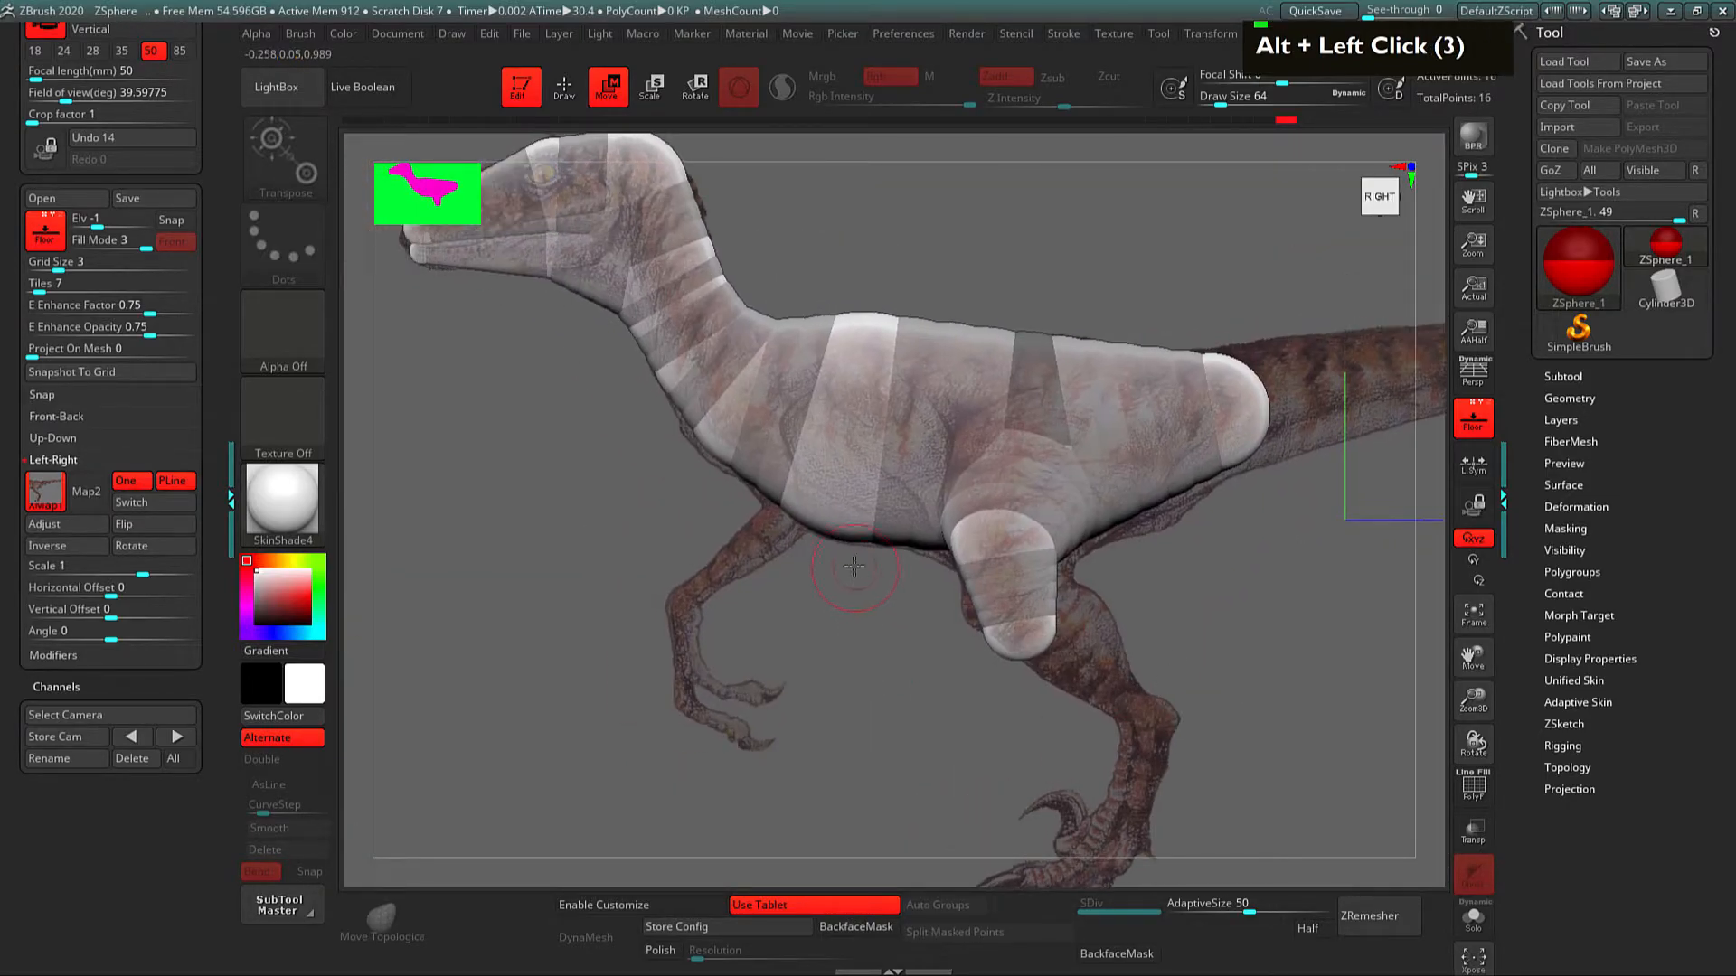
# Step: Add mirrored shoulder ZSpheres on the chest and pull a child ZSphere down from them to the elbow
pyautogui.press('q')
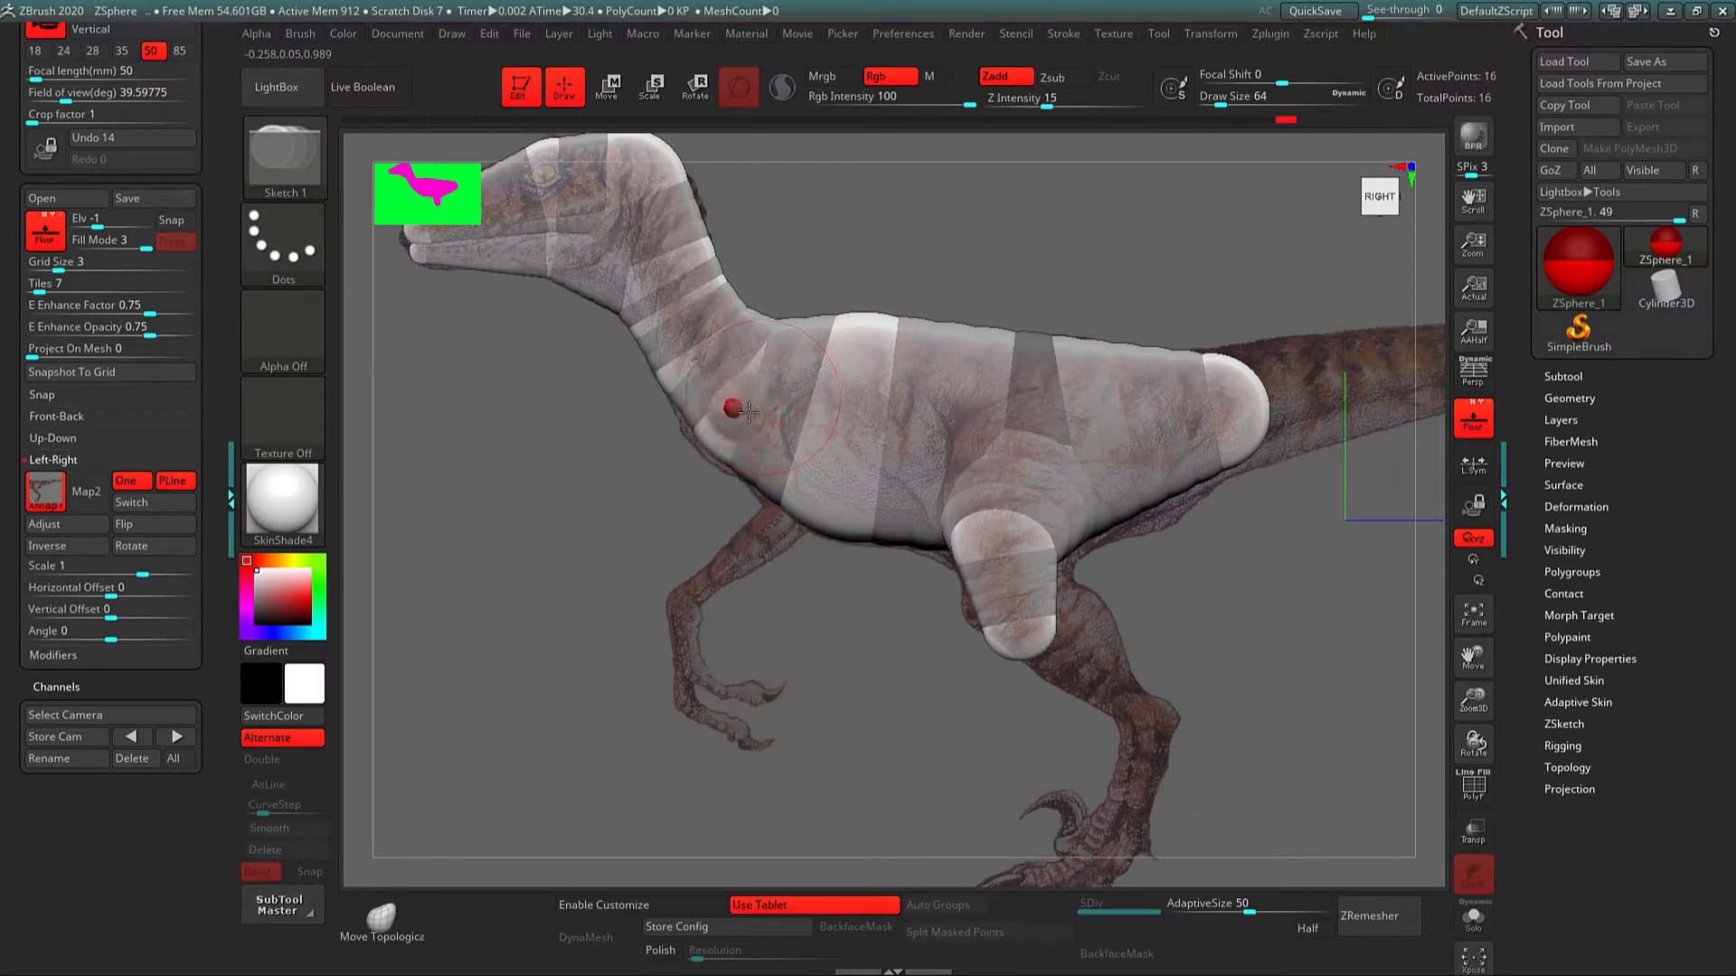
pyautogui.press('w')
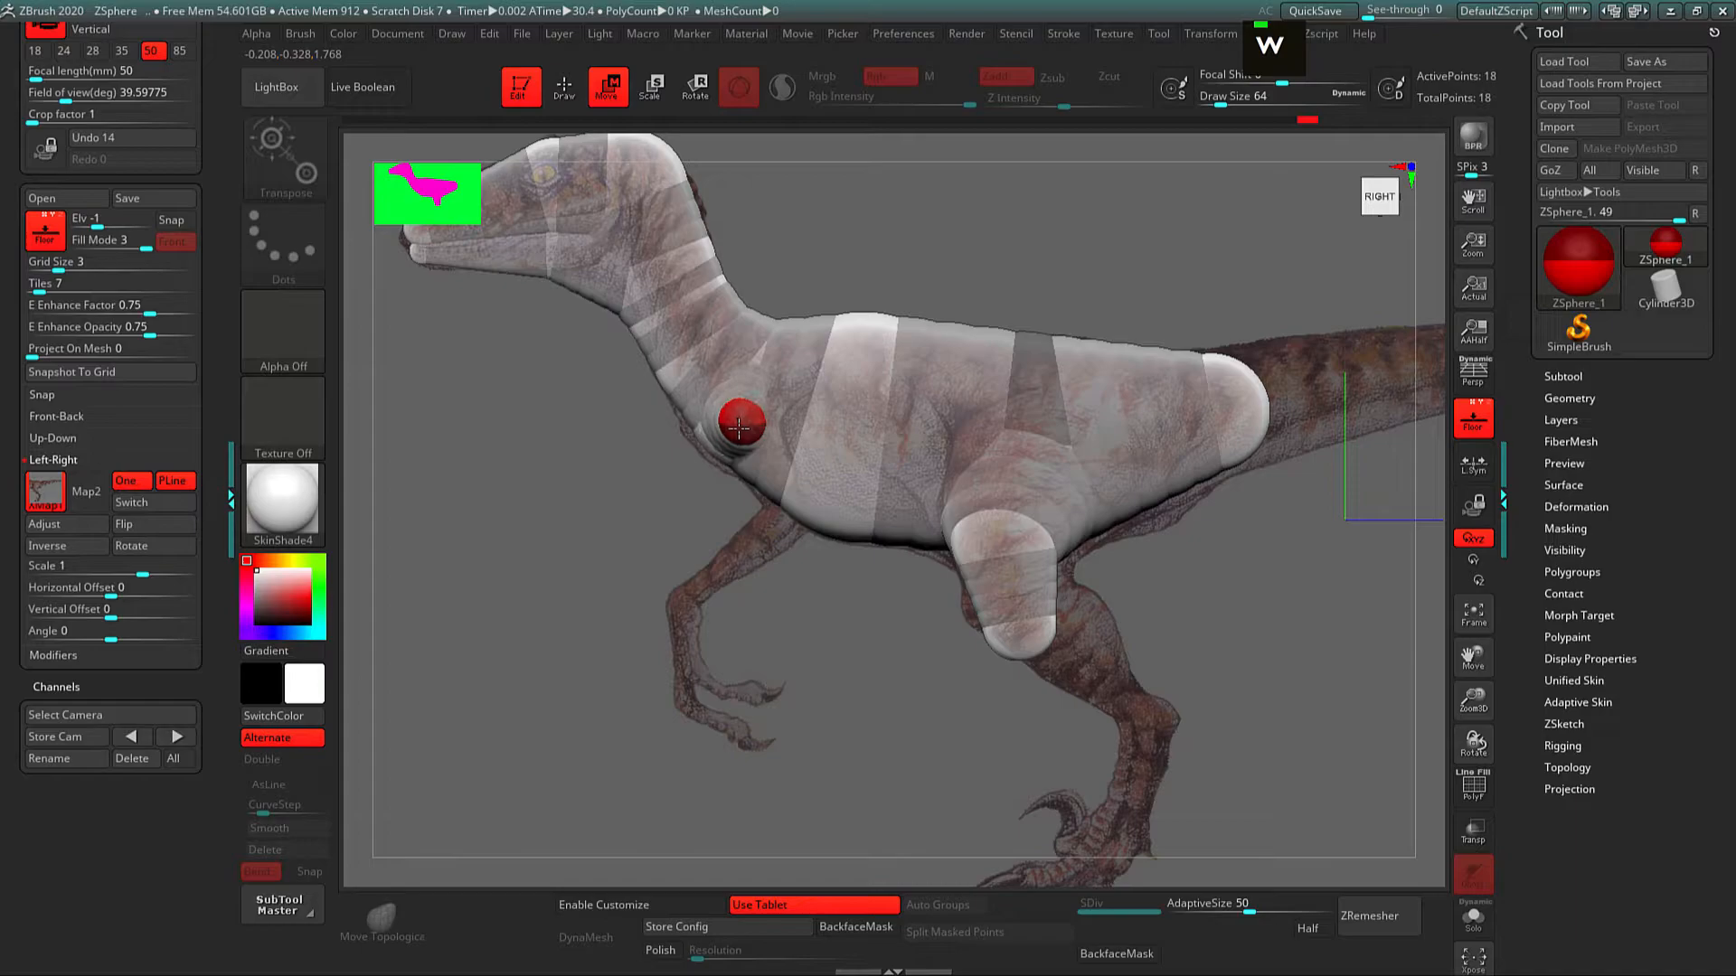
pyautogui.press('q')
pyautogui.press('w')
pyautogui.moveTo(758, 441); pyautogui.dragTo(781, 513)
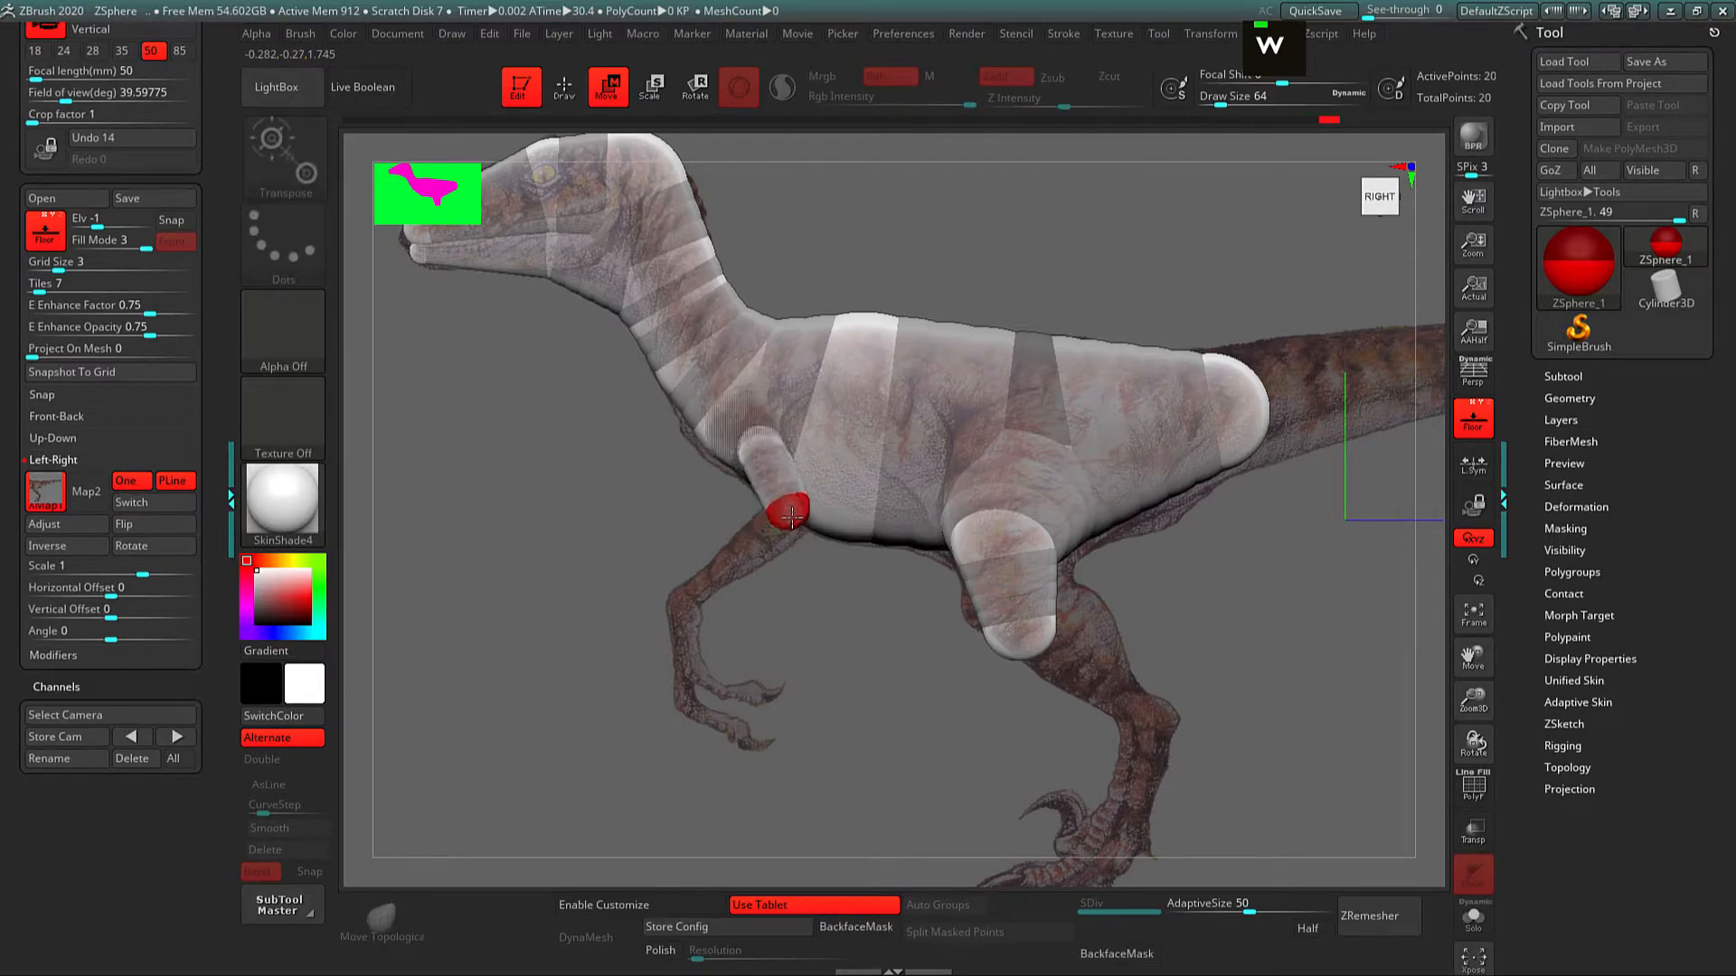
# Step: Undo the extra ZSphere added on the upper arm and adjust the shoulder ZSpheres' position beside the chest
pyautogui.press('q')
pyautogui.moveTo(710, 562); pyautogui.dragTo(859, 561)
pyautogui.keyDown('alt'); pyautogui.moveTo(941, 496); pyautogui.dragTo(980, 532); pyautogui.keyUp('alt')
pyautogui.keyDown('alt'); pyautogui.moveTo(1003, 484); pyautogui.dragTo(1030, 531); pyautogui.keyUp('alt')
pyautogui.press('w')
pyautogui.click(852, 466)
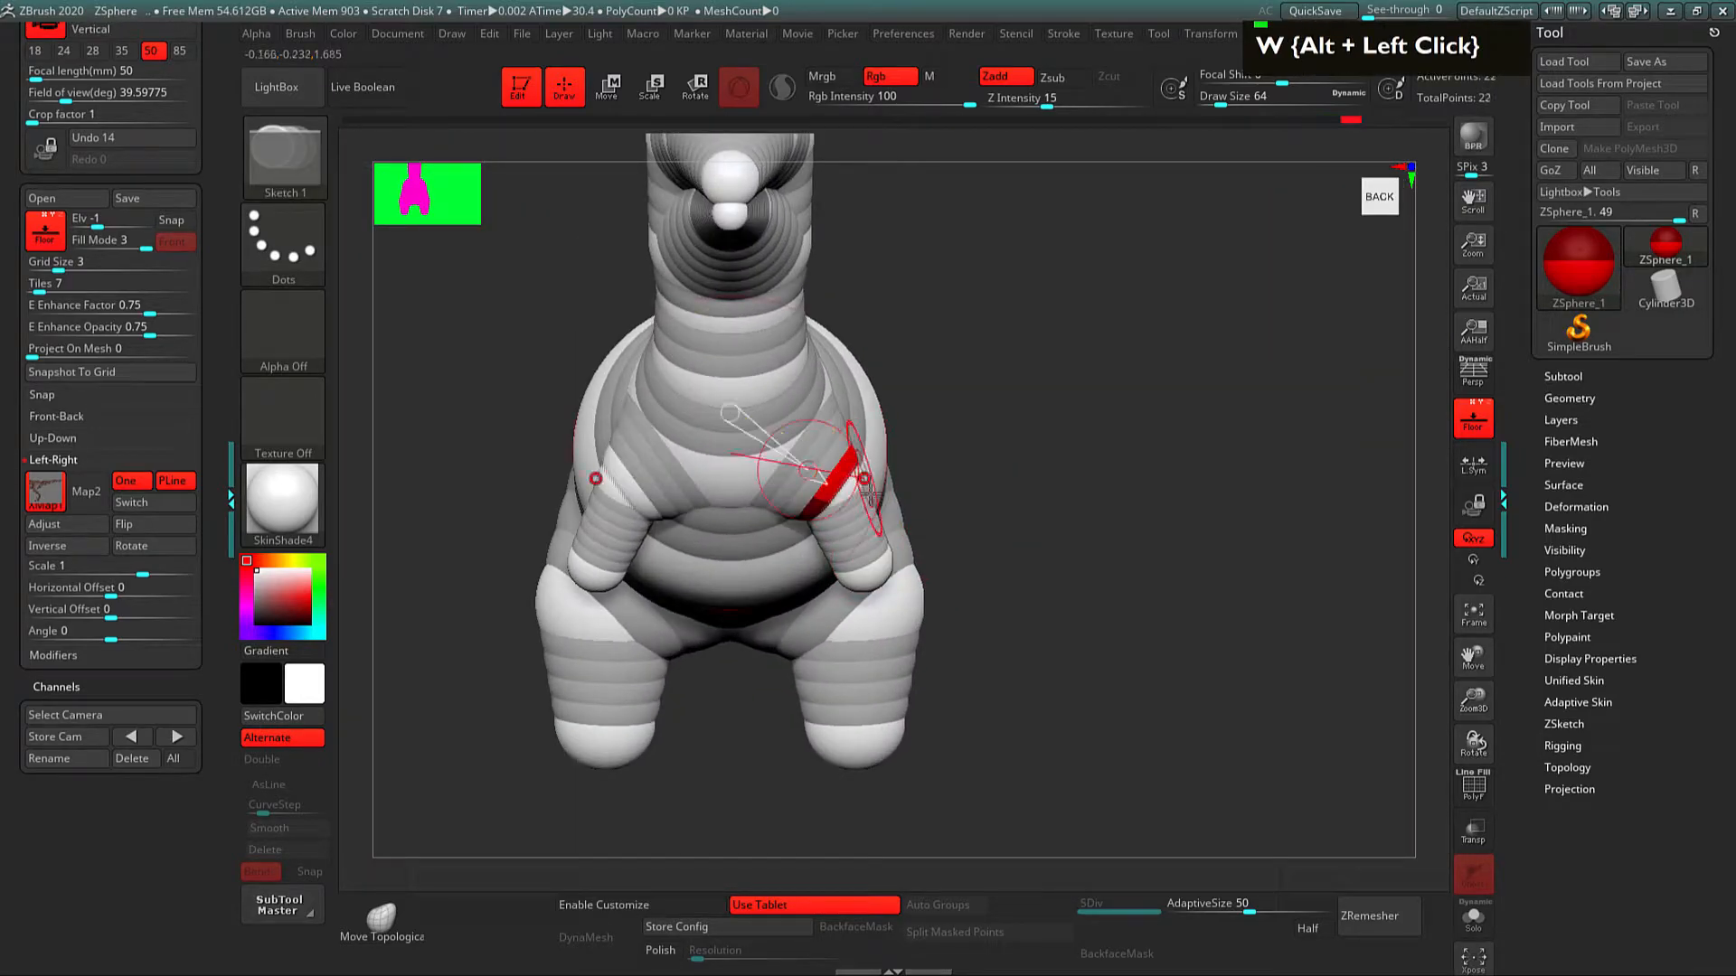
pyautogui.press('w')
pyautogui.hotkey('ctrl', 'z')
pyautogui.moveTo(859, 467); pyautogui.dragTo(864, 461)
# Step: Add a child ZSphere at the elbow and pull it along the reference forearm to the wrist
pyautogui.moveTo(1076, 551)
pyautogui.keyDown('alt'); pyautogui.mouseDown()
pyautogui.moveTo(1190, 566)
pyautogui.moveTo(1094, 563)
pyautogui.mouseUp(); pyautogui.keyUp('alt')
pyautogui.moveTo(867, 624)
pyautogui.keyDown('alt'); pyautogui.mouseDown()
pyautogui.moveTo(883, 655)
pyautogui.moveTo(872, 603)
pyautogui.mouseUp(); pyautogui.keyUp('alt')
pyautogui.press('q')
pyautogui.click(886, 584)
pyautogui.press('w')
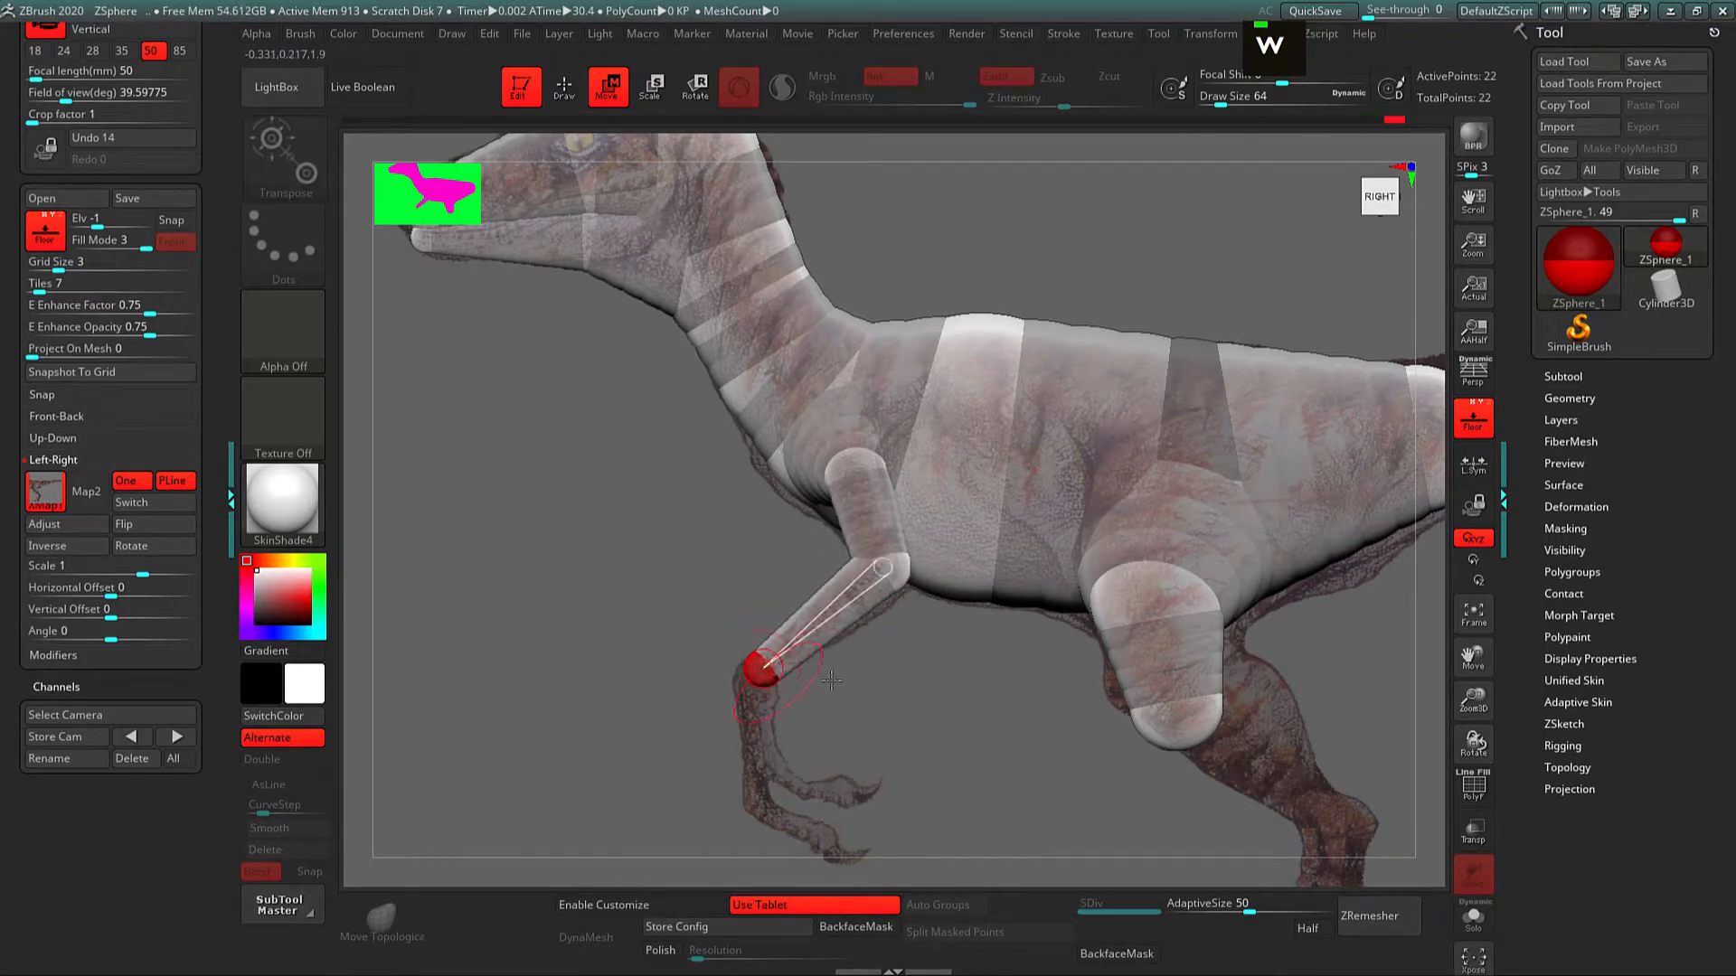
# Step: Insert a ZSphere midway along the forearm and scale it to match the reference thickness
pyautogui.press('q')
pyautogui.press('e')
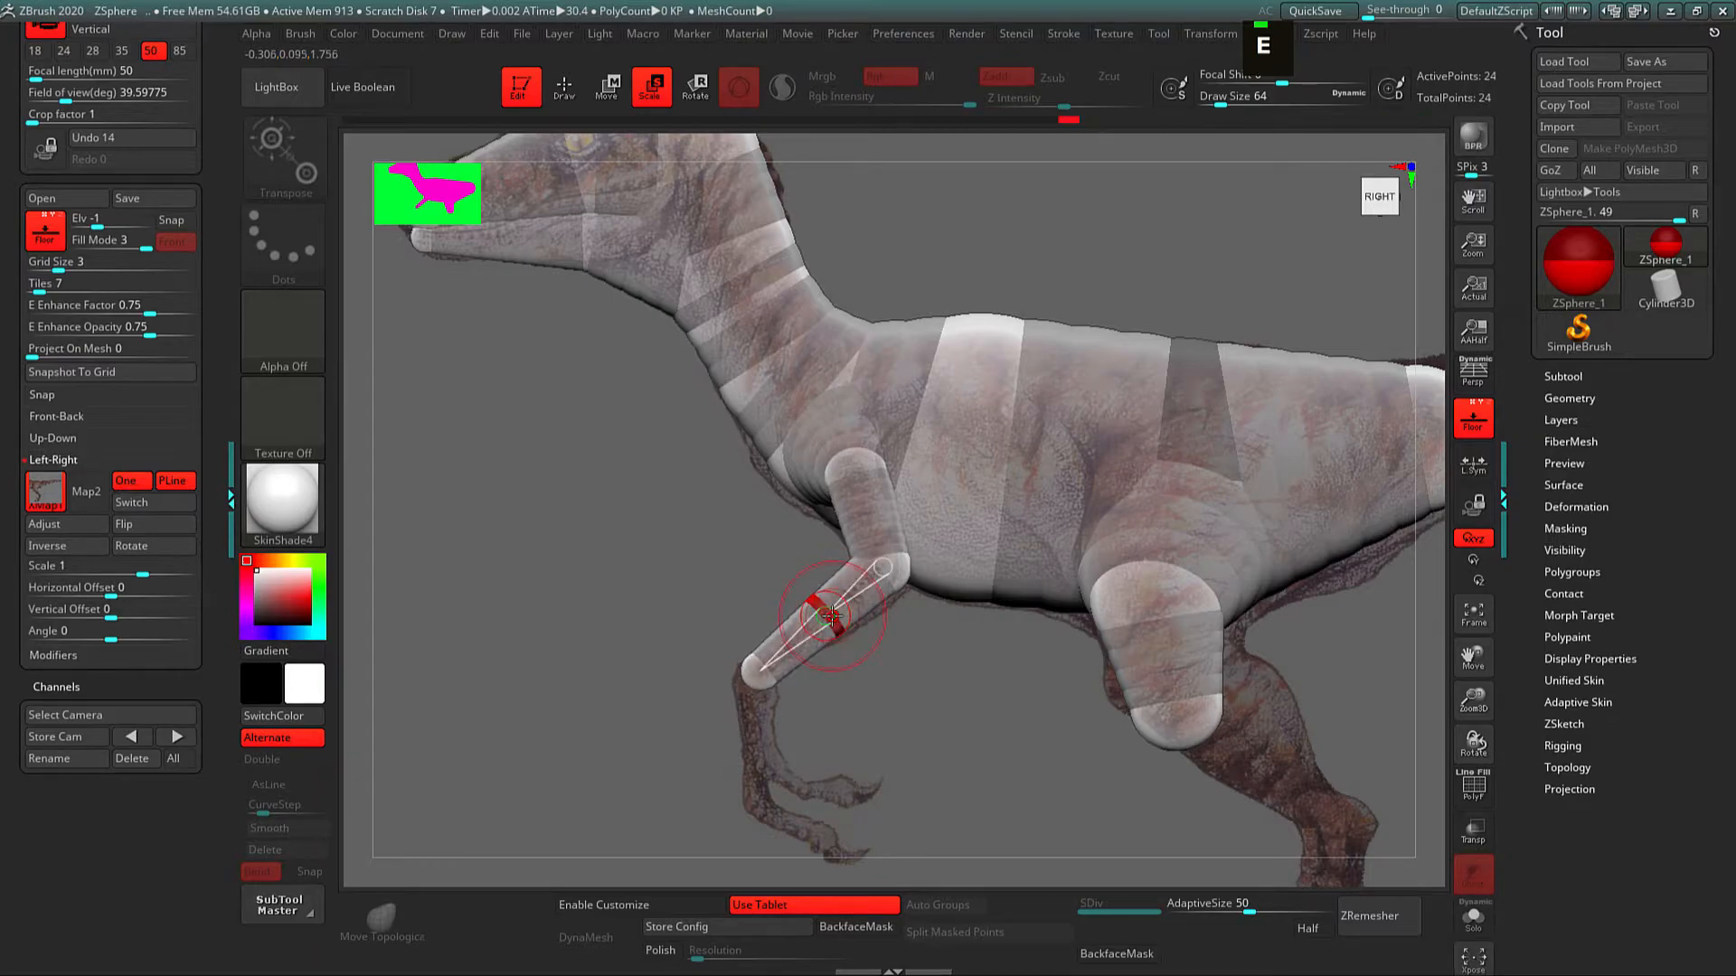
pyautogui.keyDown('alt'); pyautogui.click(819, 611); pyautogui.keyUp('alt')
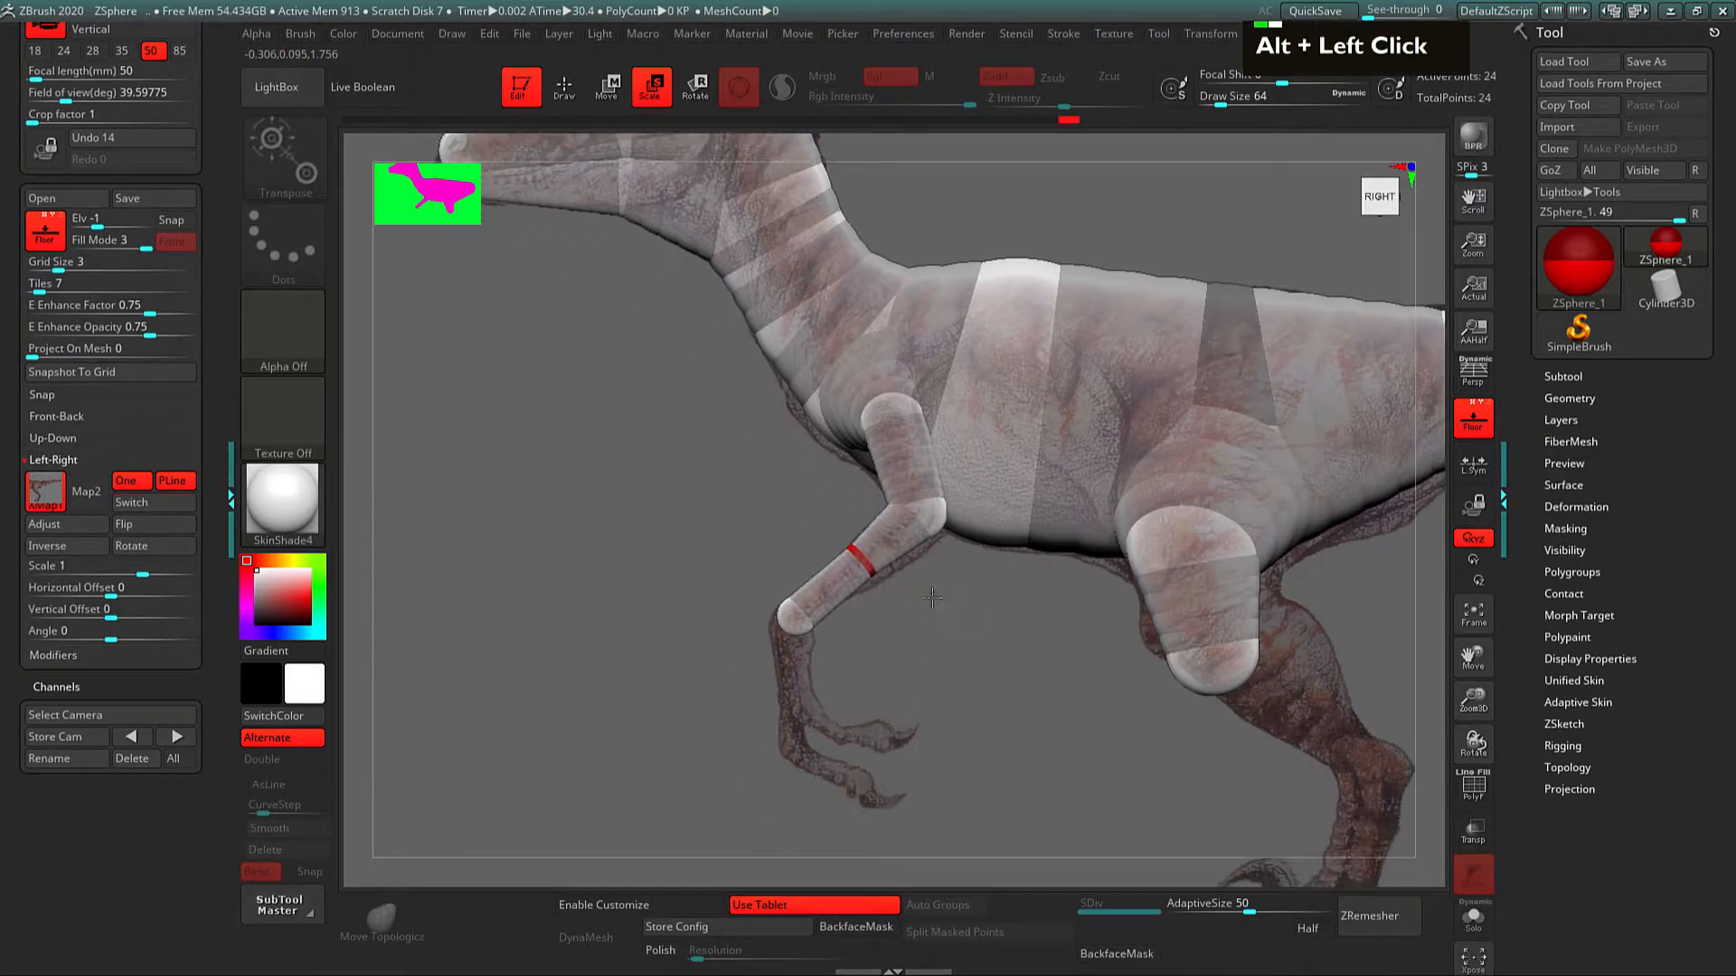
pyautogui.press('w')
pyautogui.press('e')
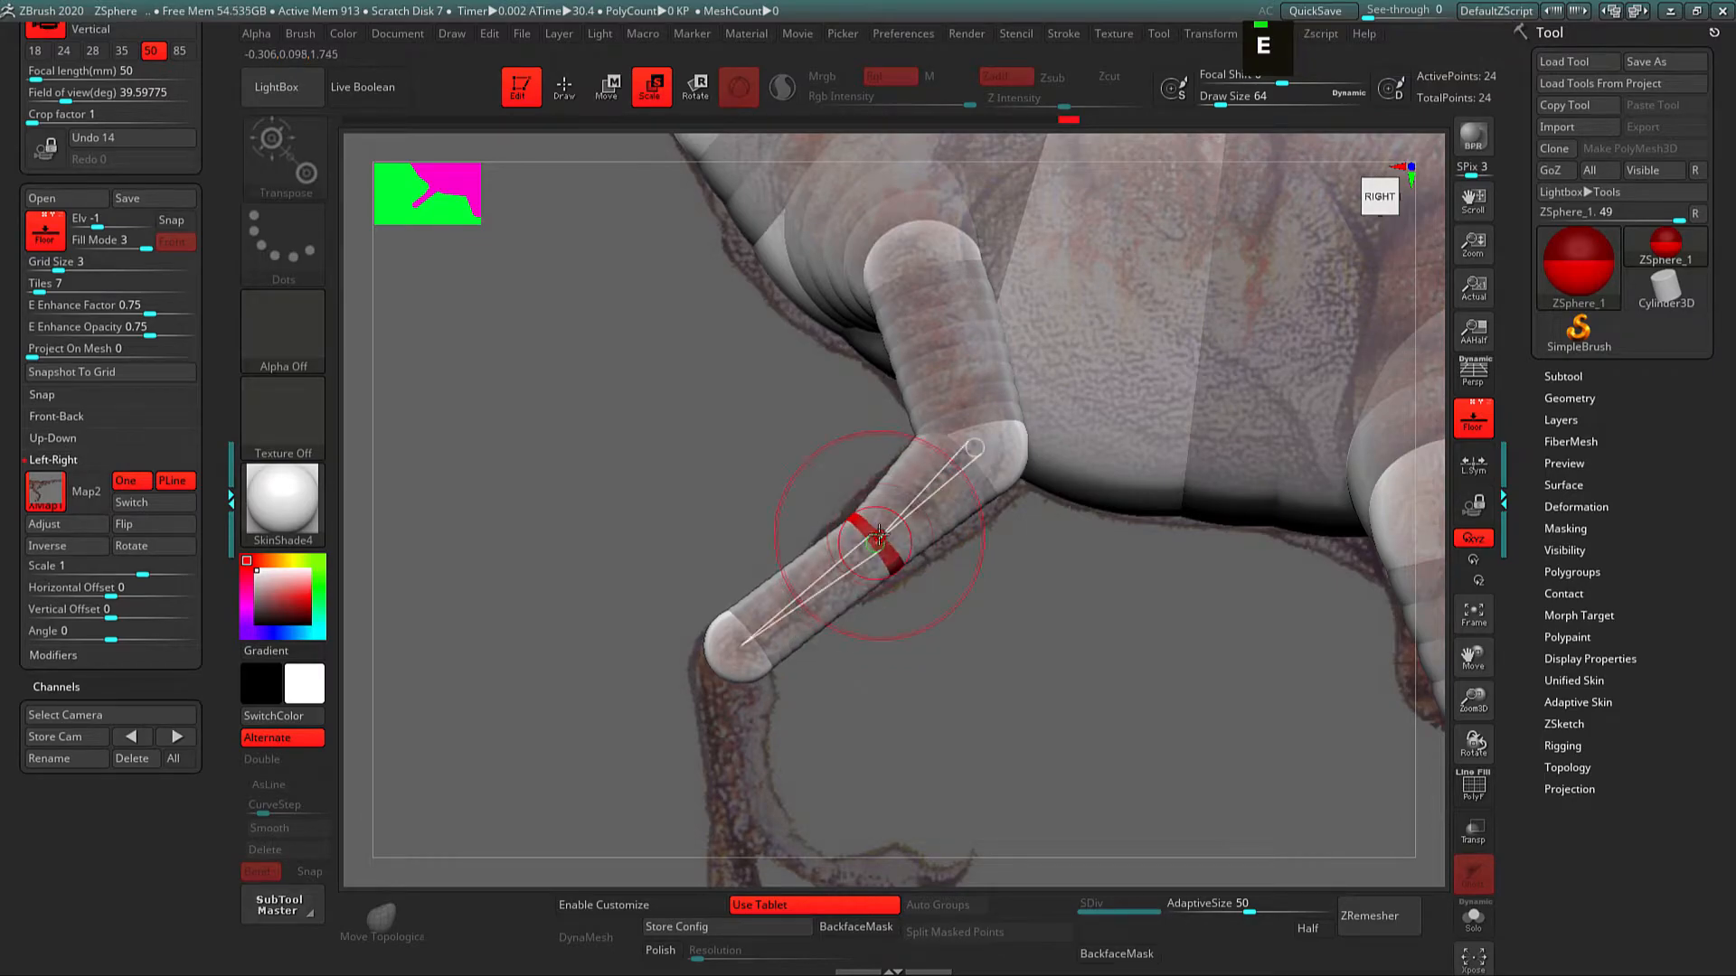
pyautogui.keyDown('alt'); pyautogui.click(884, 619); pyautogui.keyUp('alt')
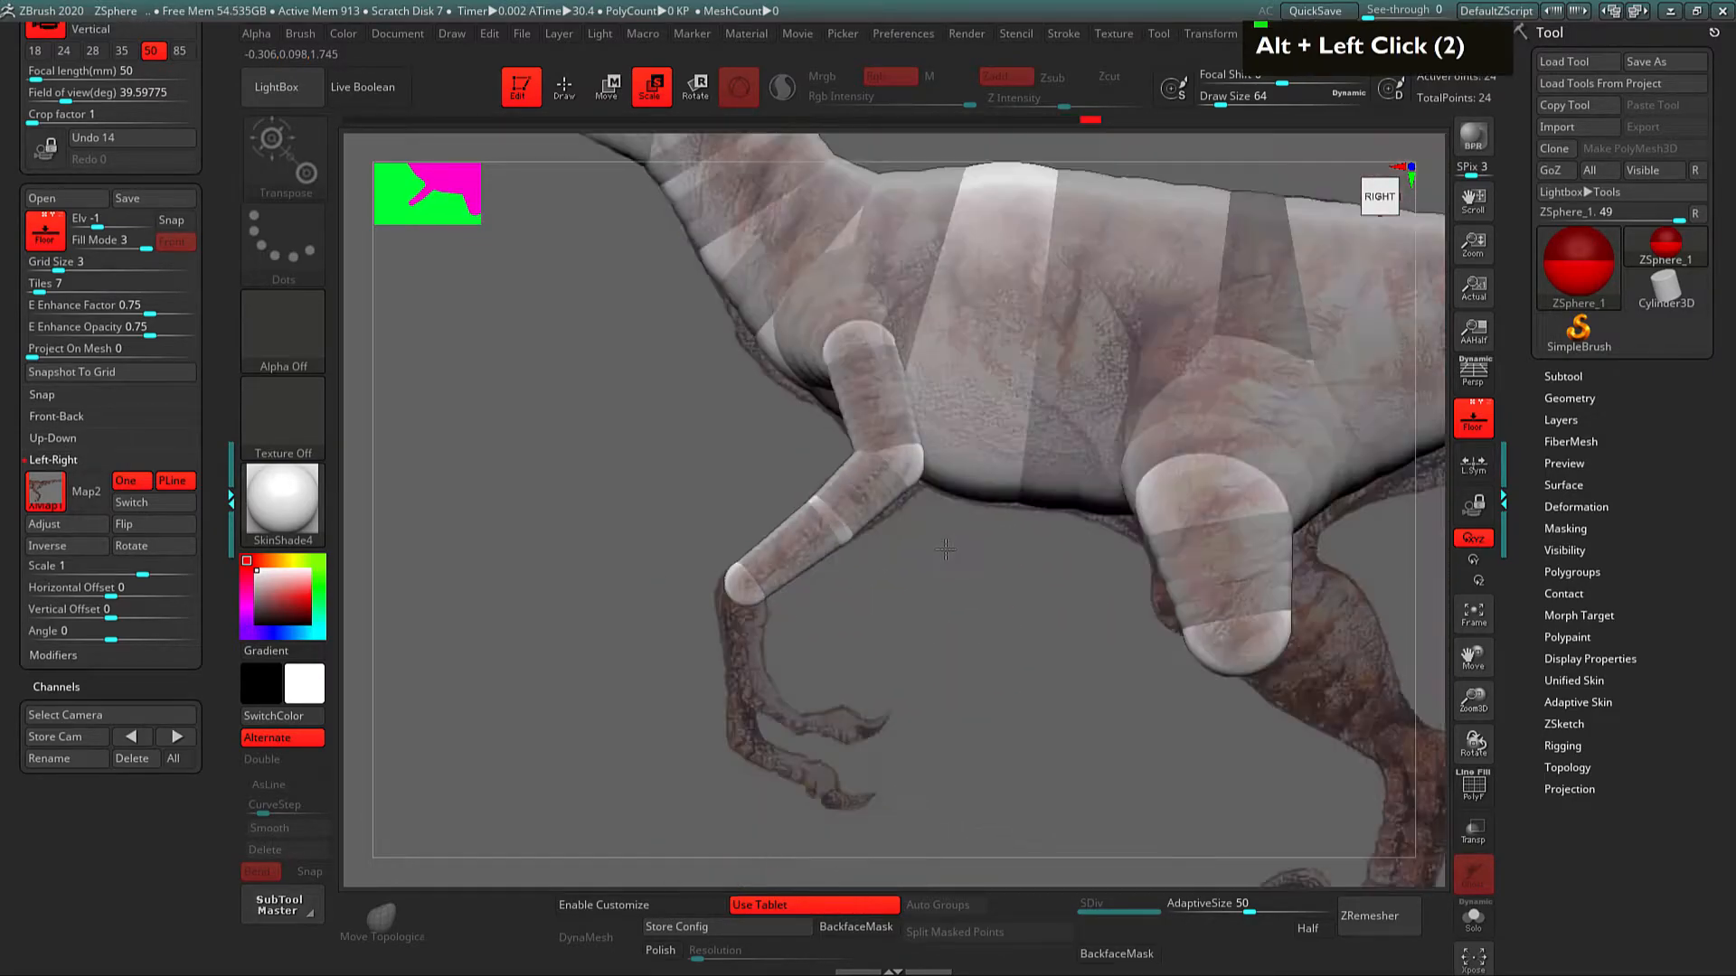
# Step: Add a child ZSphere at the wrist, pull it down to the base of the fingers, and reduce the draw size to 29
pyautogui.press('q')
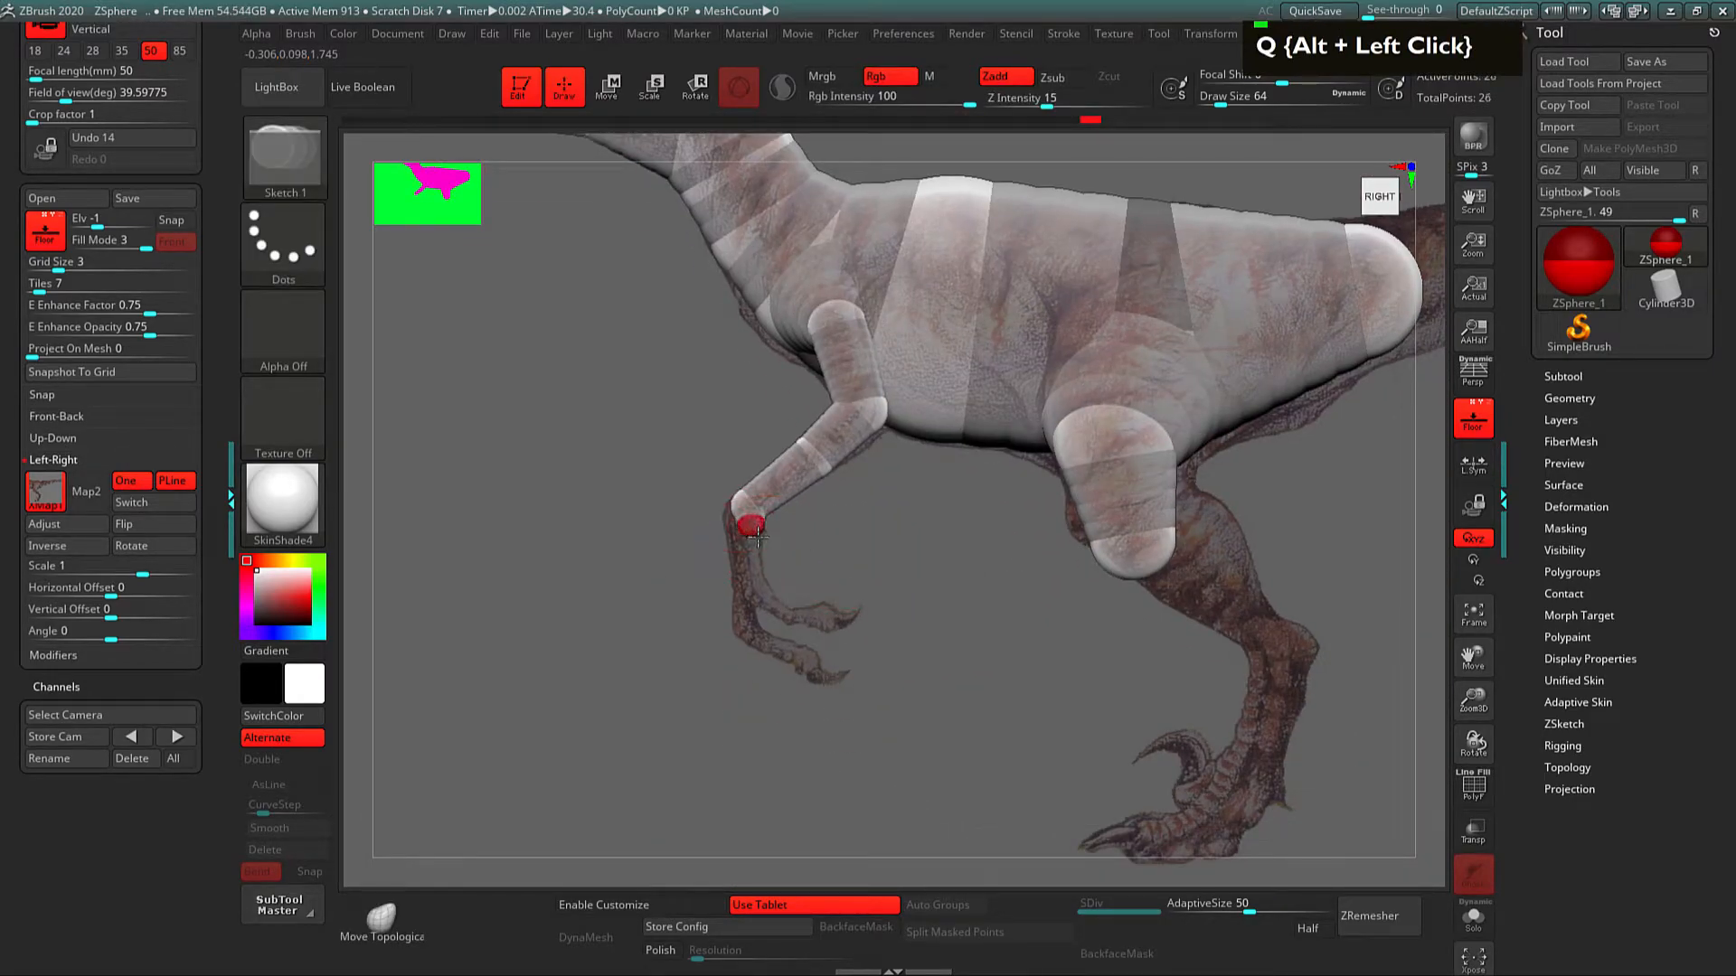
pyautogui.press('w')
pyautogui.moveTo(751, 527)
pyautogui.mouseDown()
pyautogui.moveTo(754, 604)
pyautogui.moveTo(727, 540)
pyautogui.moveTo(735, 508)
pyautogui.mouseUp()
pyautogui.press('w')
pyautogui.keyDown('alt'); pyautogui.moveTo(890, 586); pyautogui.dragTo(1134, 670); pyautogui.keyUp('alt')
pyautogui.press('space')
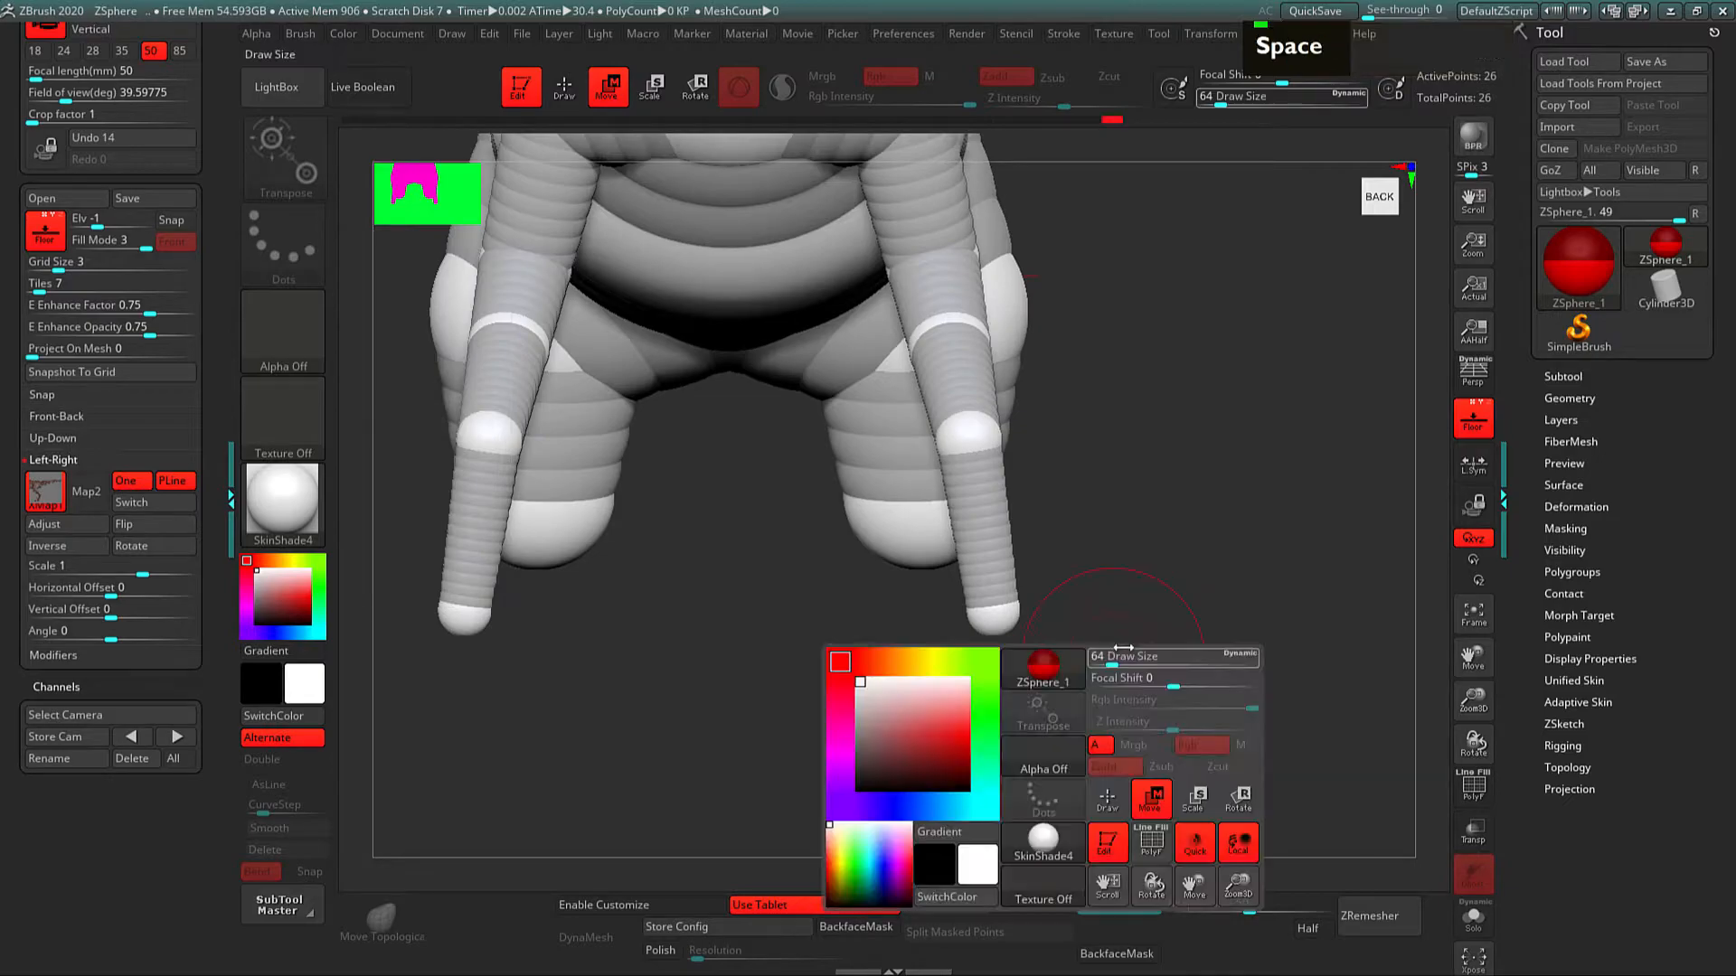
pyautogui.click(1106, 652)
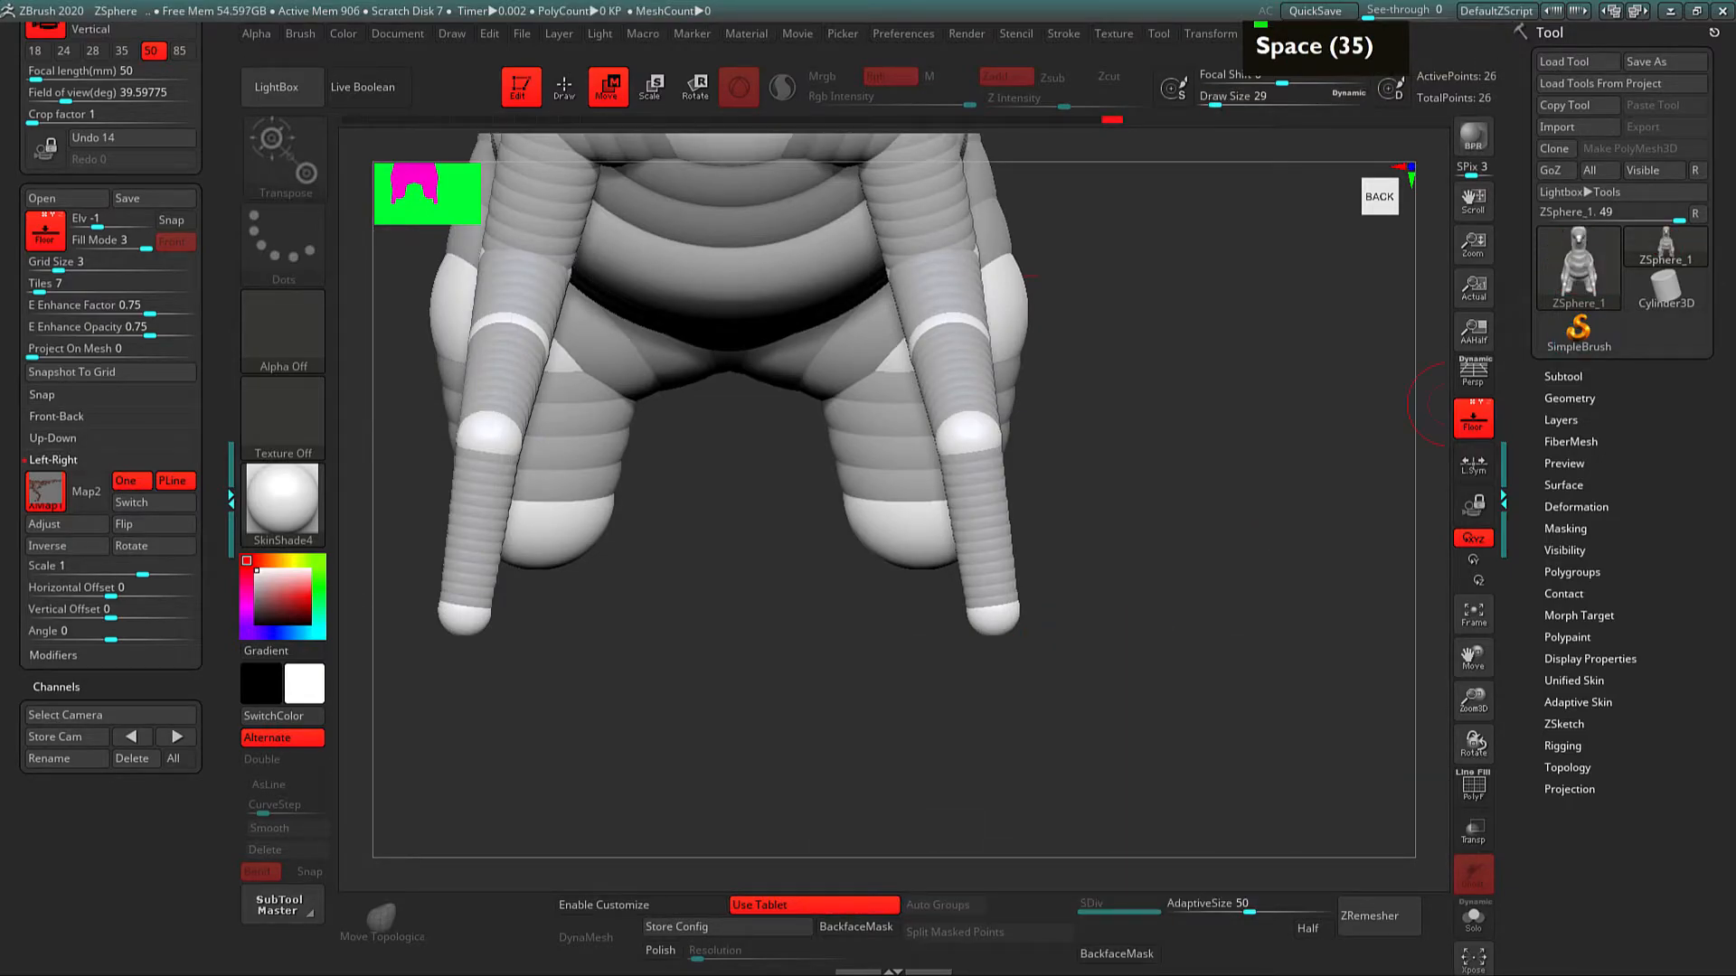
# Step: Bring up the reference image board and look over its raptor and anatomy pictures
pyautogui.moveTo(1317, 232); pyautogui.dragTo(949, 372, button='right')
pyautogui.scroll(-3, 944, 344)
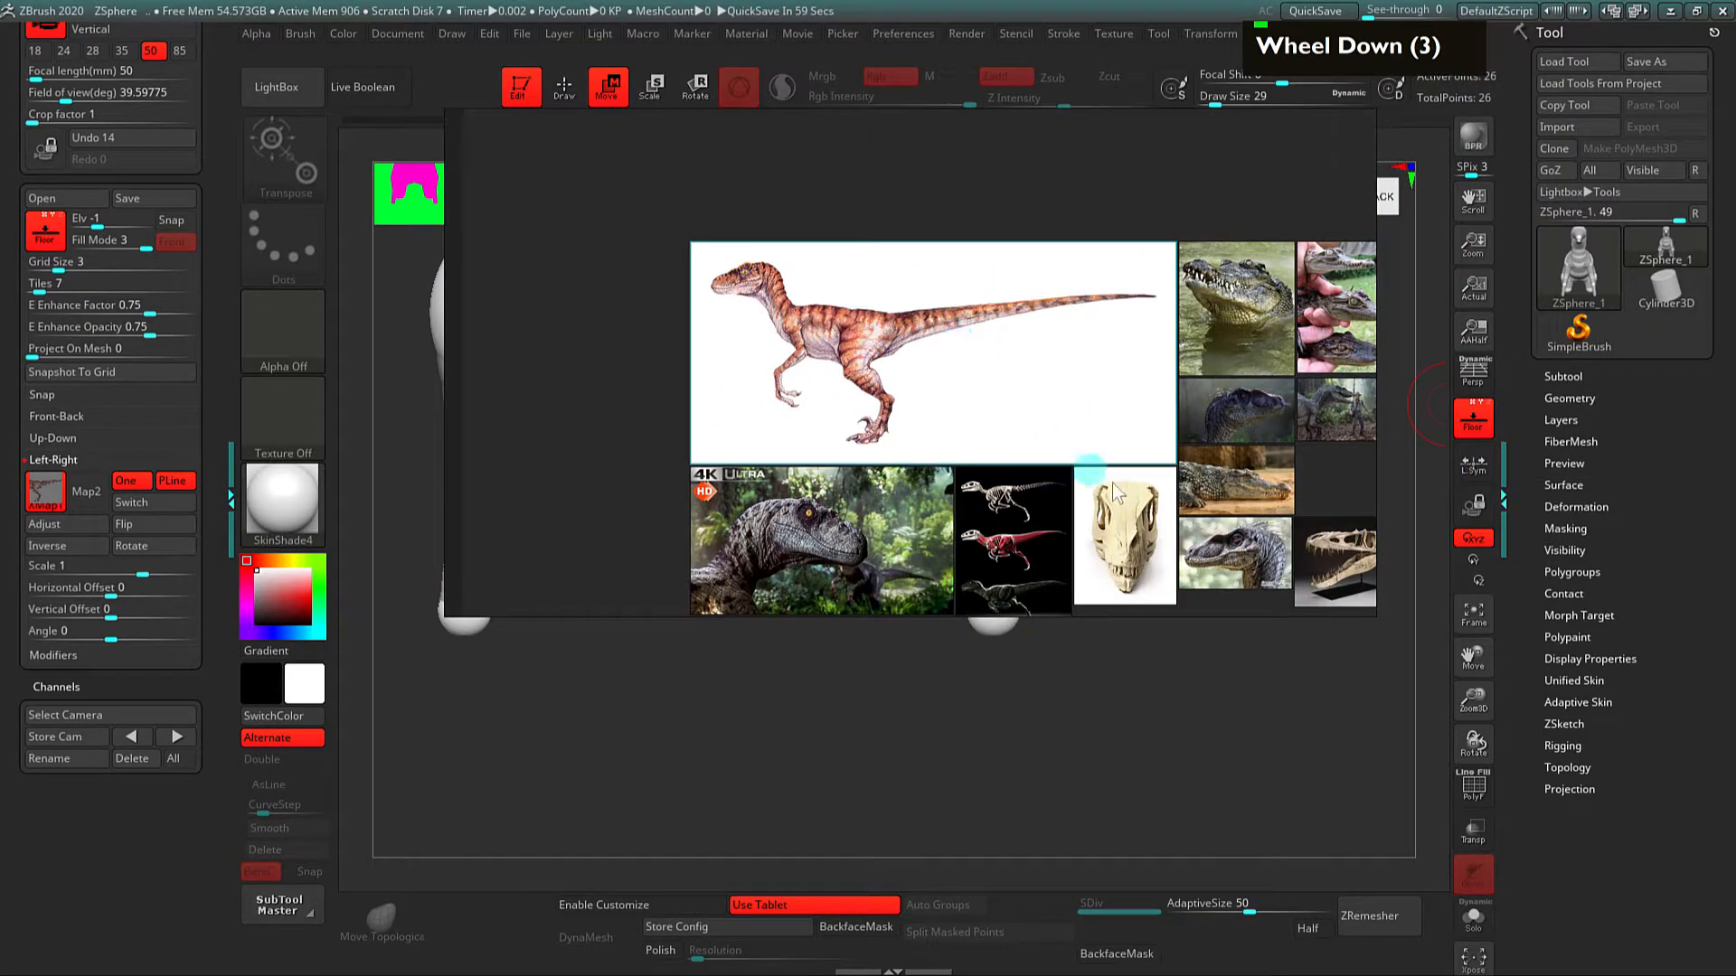
pyautogui.moveTo(1114, 488); pyautogui.dragTo(1026, 367, button='right')
pyautogui.middleClick(933, 352)
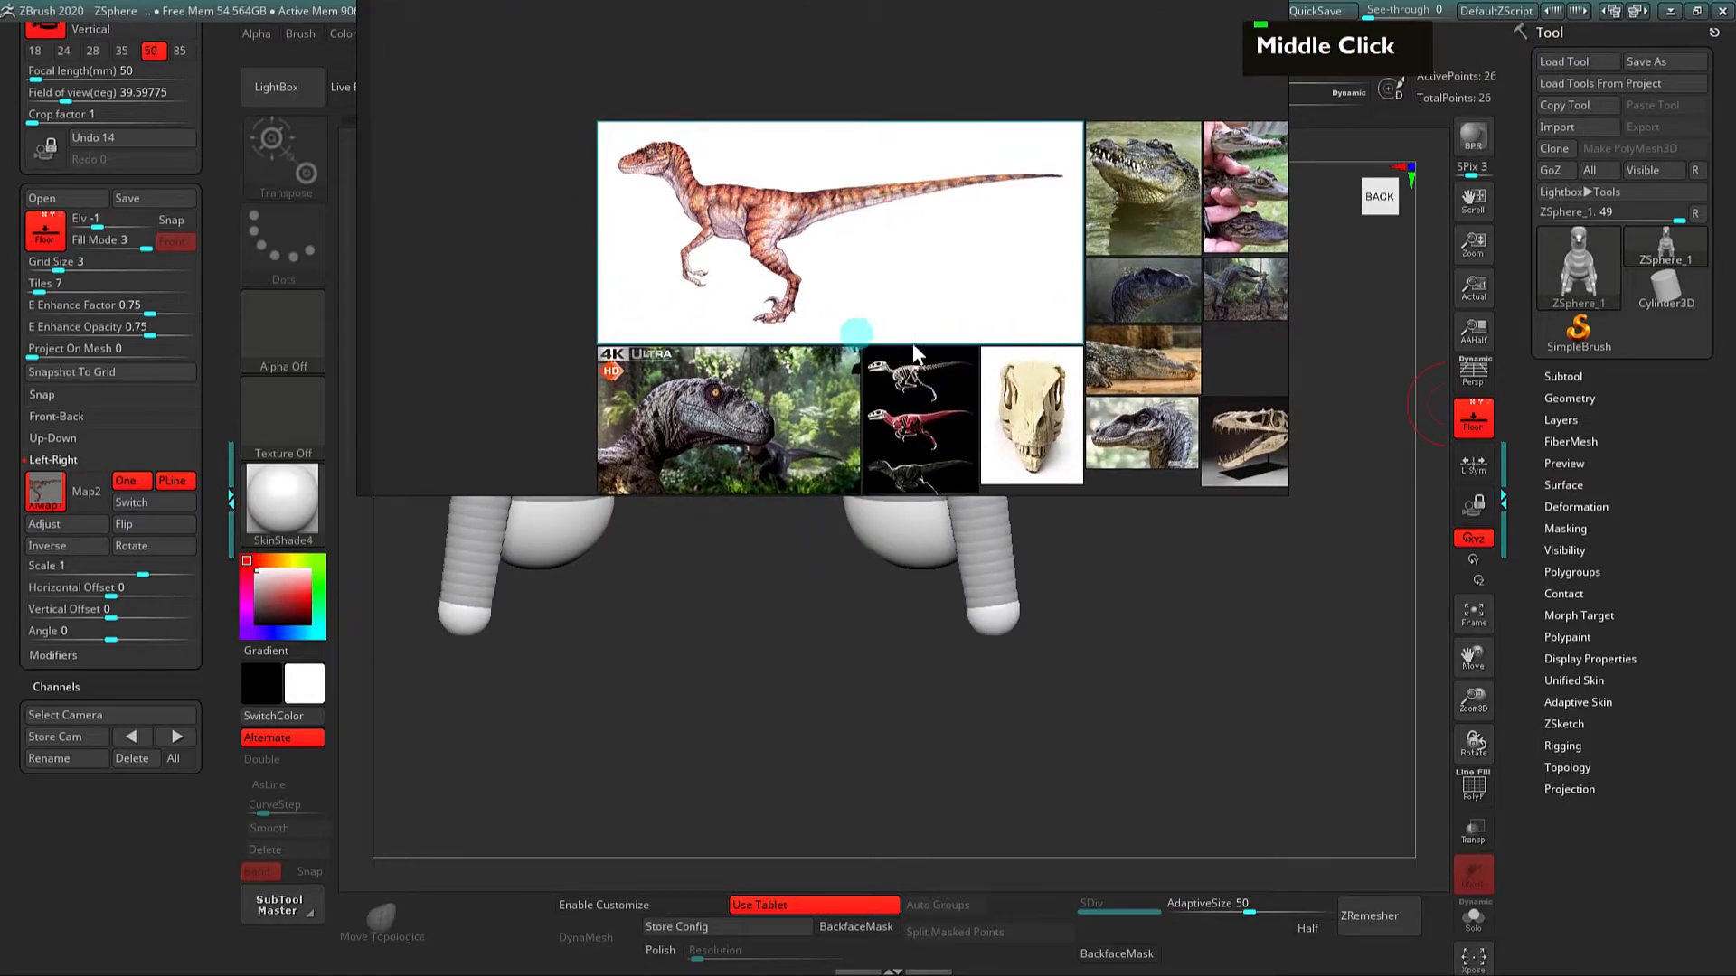
pyautogui.scroll(2, 922, 362)
pyautogui.scroll(-1, 906, 450)
pyautogui.scroll(4, 908, 449)
pyautogui.moveTo(908, 448); pyautogui.dragTo(792, 327, button='middle')
pyautogui.scroll(-4, 873, 298)
pyautogui.scroll(-3, 792, 327)
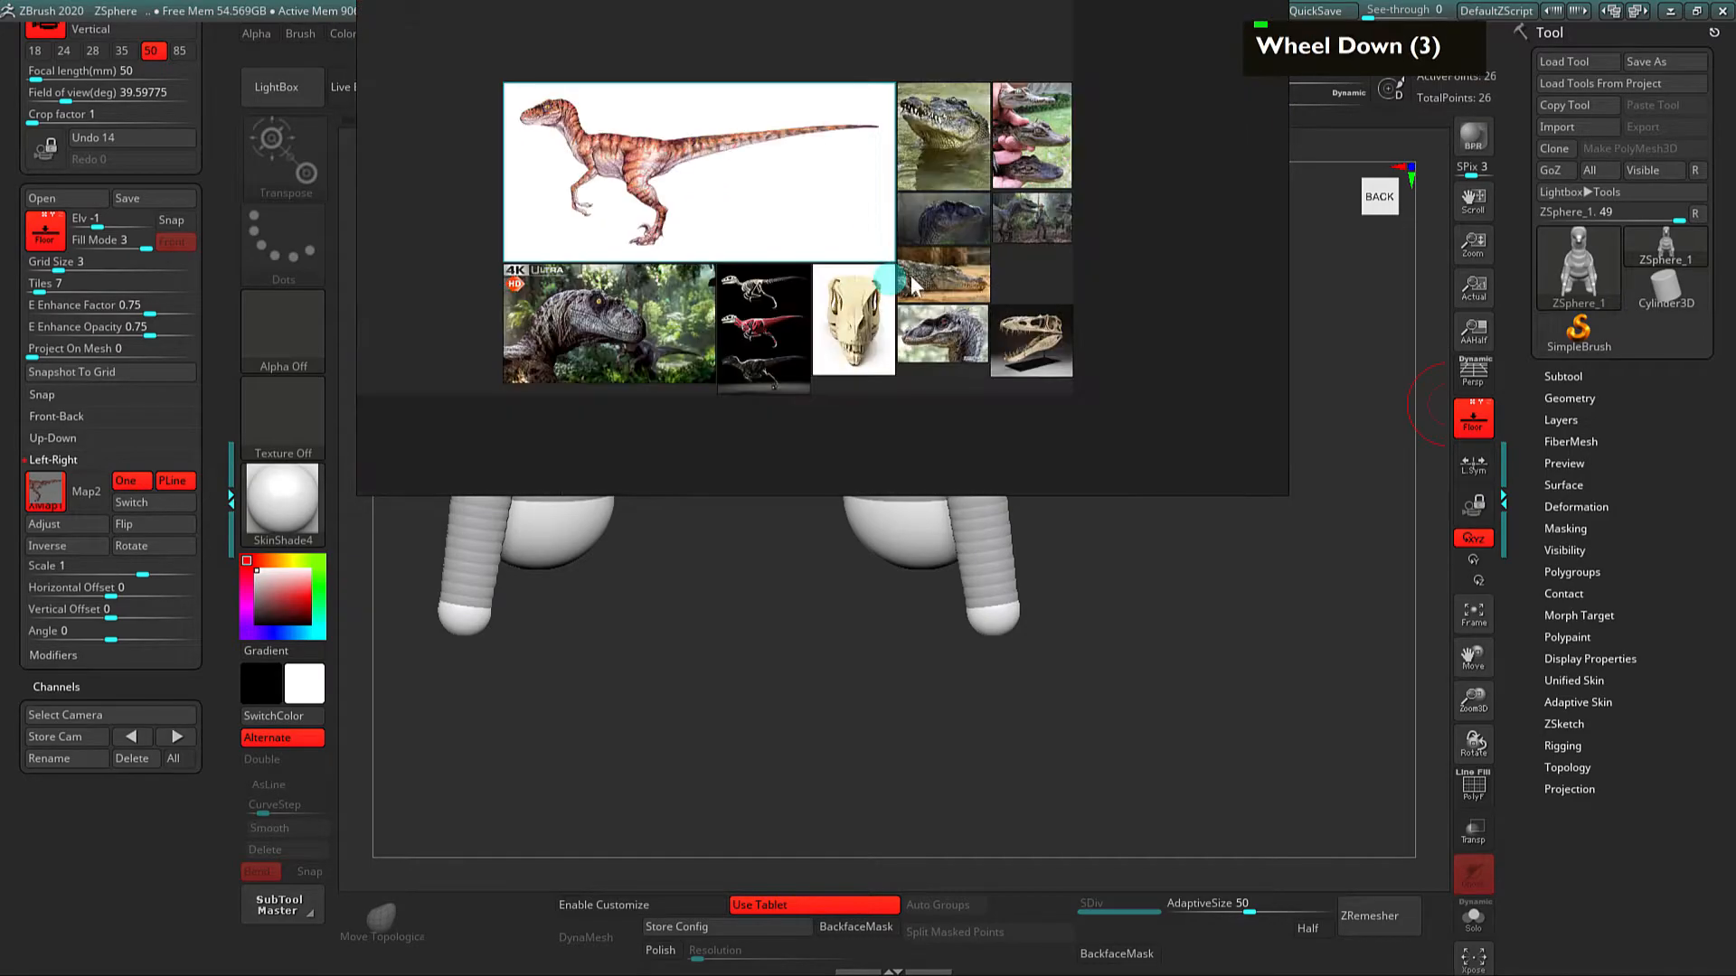
pyautogui.moveTo(1002, 202); pyautogui.dragTo(973, 215, button='middle')
# Step: Examine the raptors' limbs and hands in the forest and jungle reference pictures
pyautogui.scroll(3, 914, 264)
pyautogui.scroll(6, 918, 266)
pyautogui.scroll(3, 985, 304)
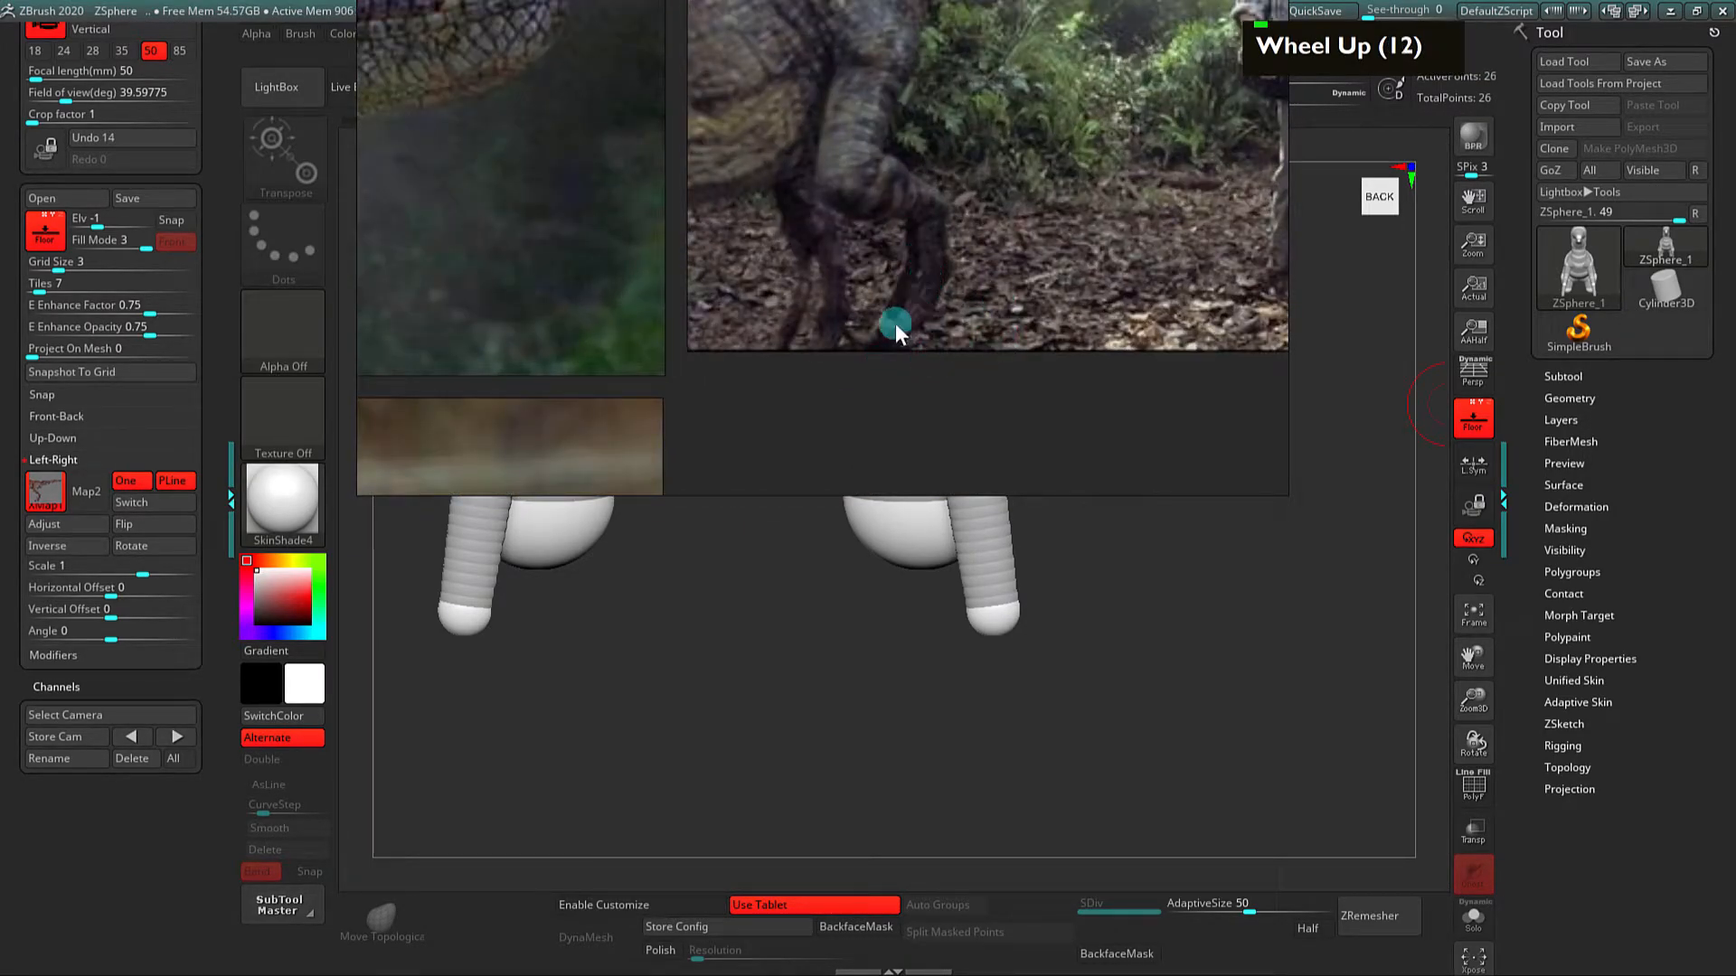
pyautogui.scroll(-7, 909, 268)
pyautogui.moveTo(724, 225); pyautogui.dragTo(788, 443, button='middle')
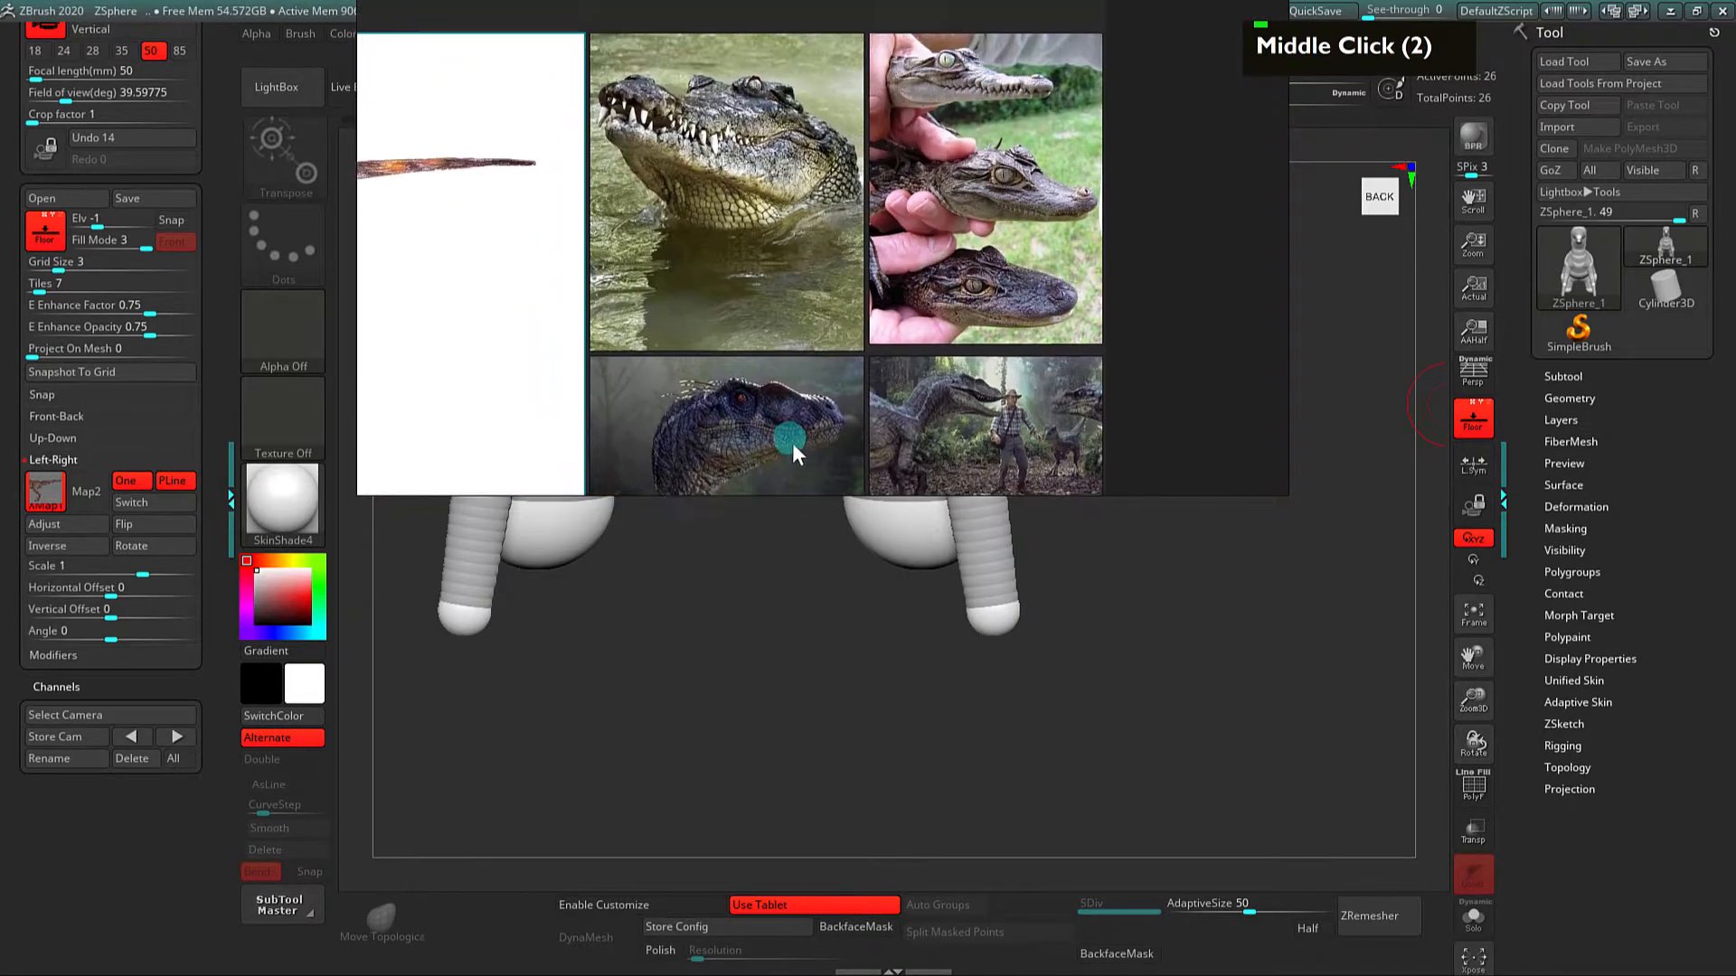
pyautogui.scroll(-1, 778, 263)
pyautogui.moveTo(777, 264); pyautogui.dragTo(1061, 266, button='middle')
pyautogui.scroll(-2, 755, 300)
pyautogui.moveTo(755, 299); pyautogui.dragTo(813, 82, button='middle')
pyautogui.scroll(1, 761, 253)
pyautogui.scroll(3, 761, 251)
pyautogui.moveTo(584, 367); pyautogui.dragTo(680, 253, button='middle')
pyautogui.scroll(1, 679, 253)
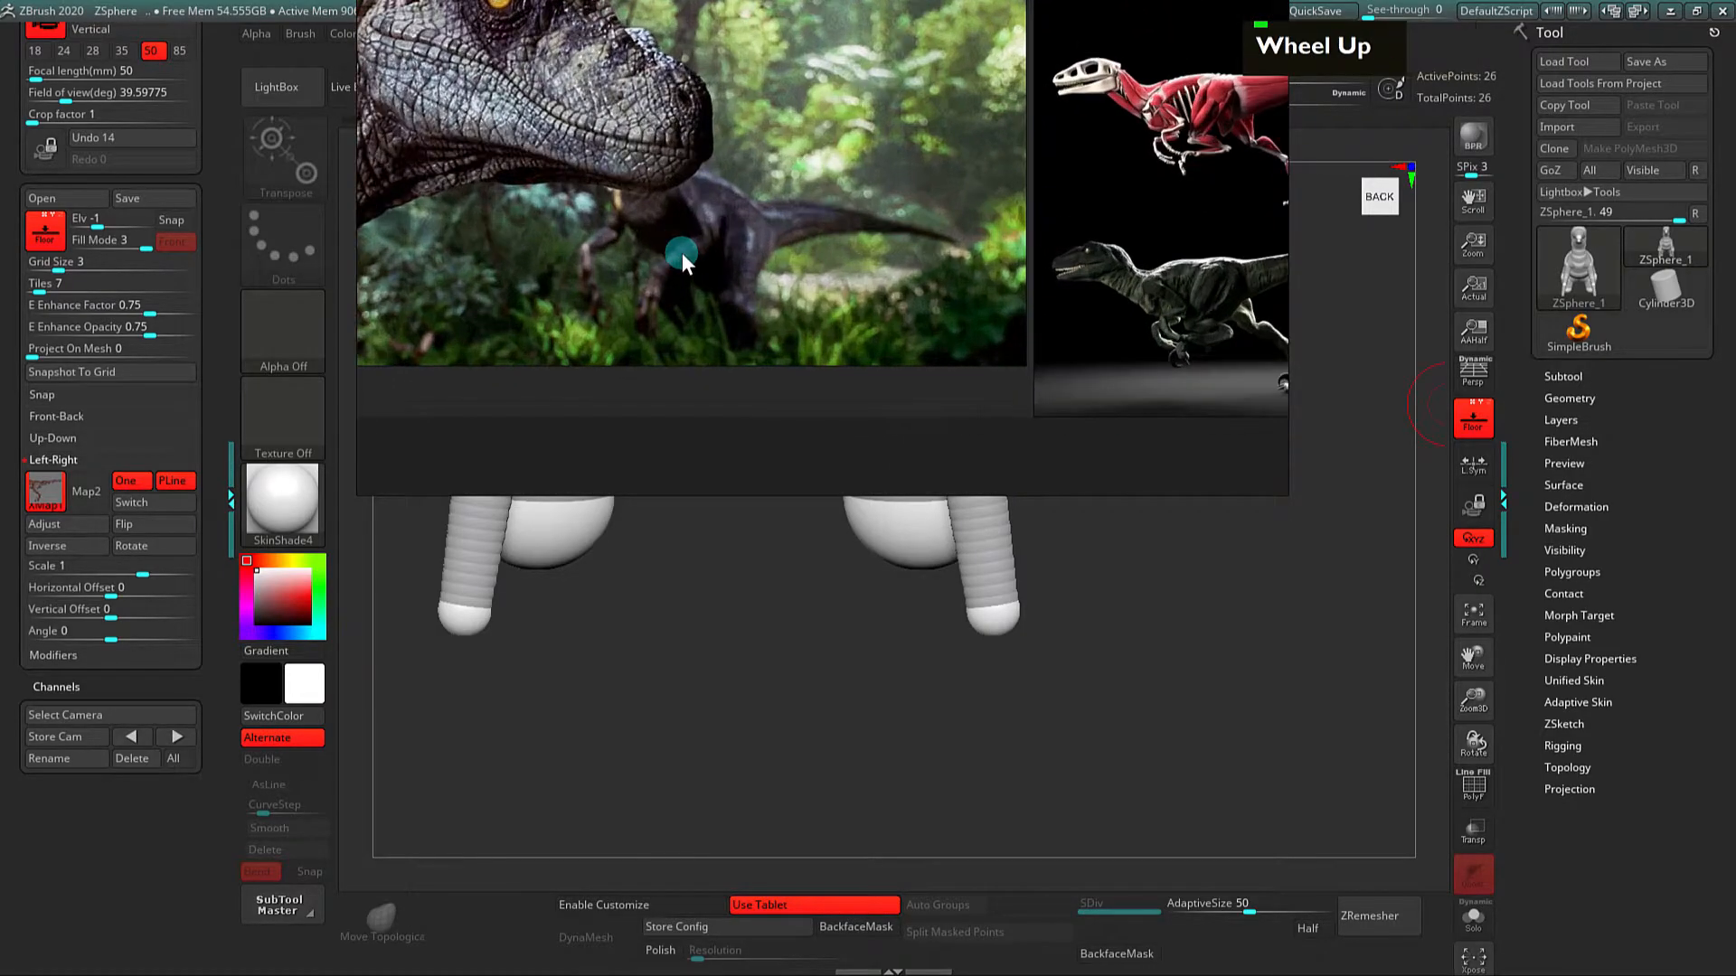
# Step: Examine the forelimbs and claws in the dark running-raptor render and move the reference board away
pyautogui.scroll(-4, 769, 226)
pyautogui.moveTo(942, 157); pyautogui.dragTo(910, 83, button='middle')
pyautogui.scroll(10, 907, 273)
pyautogui.middleClick(898, 374)
pyautogui.scroll(1, 908, 371)
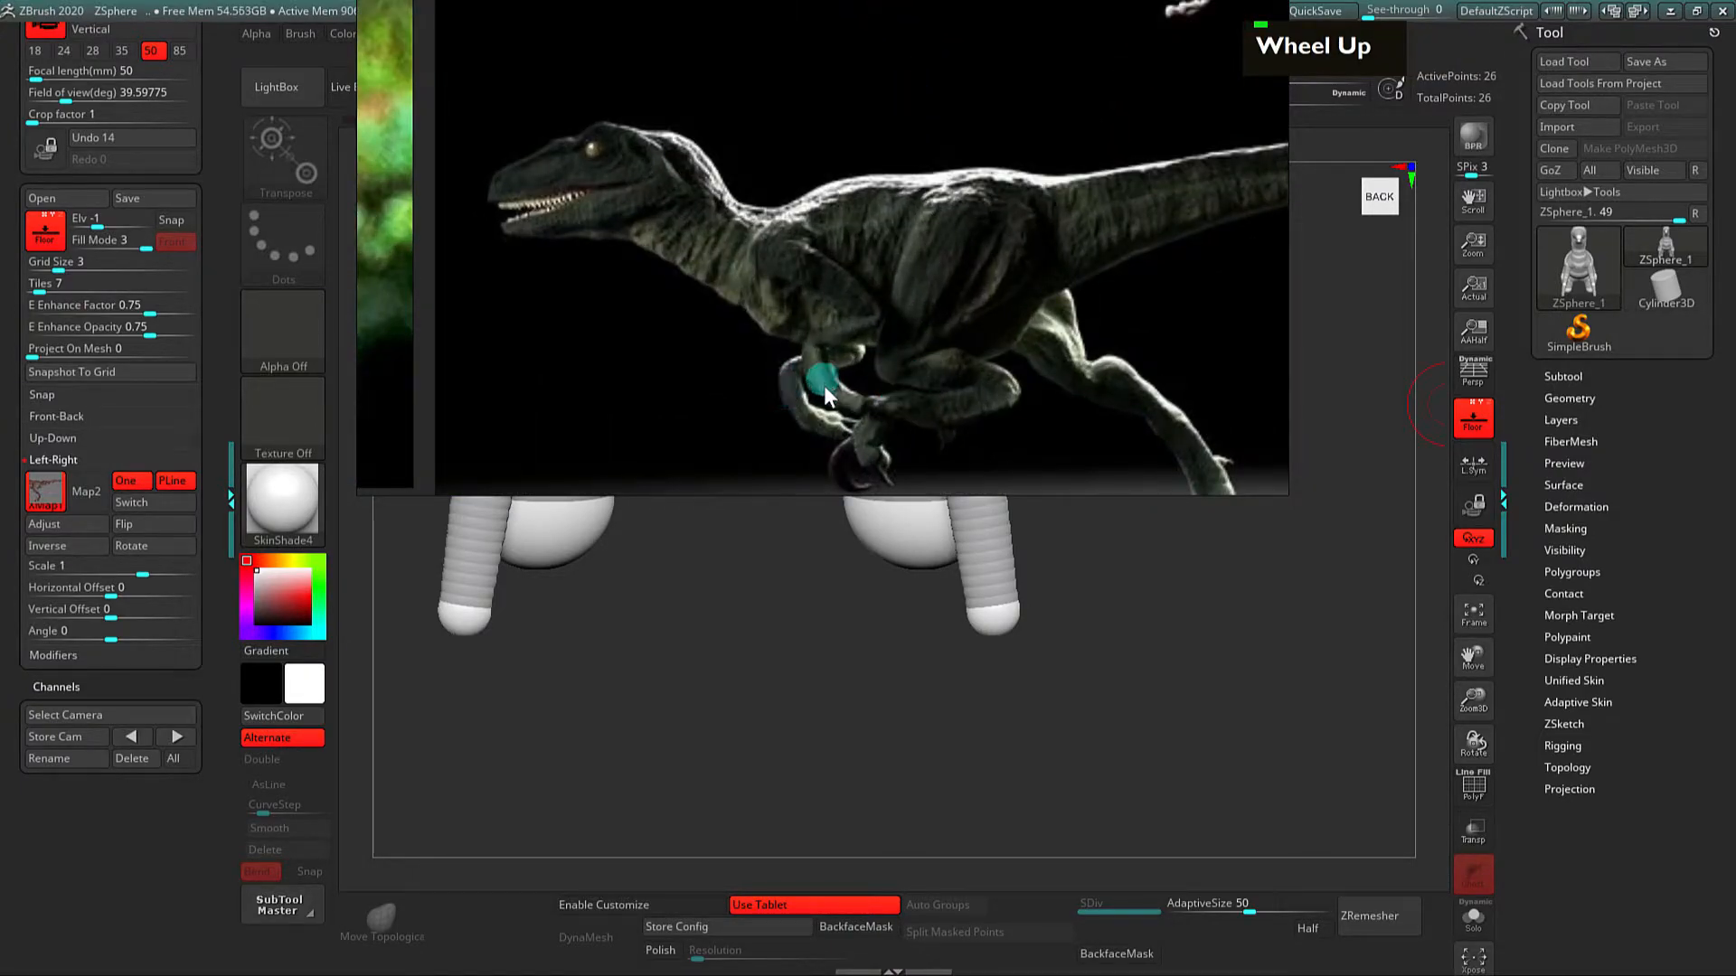
pyautogui.scroll(-11, 883, 299)
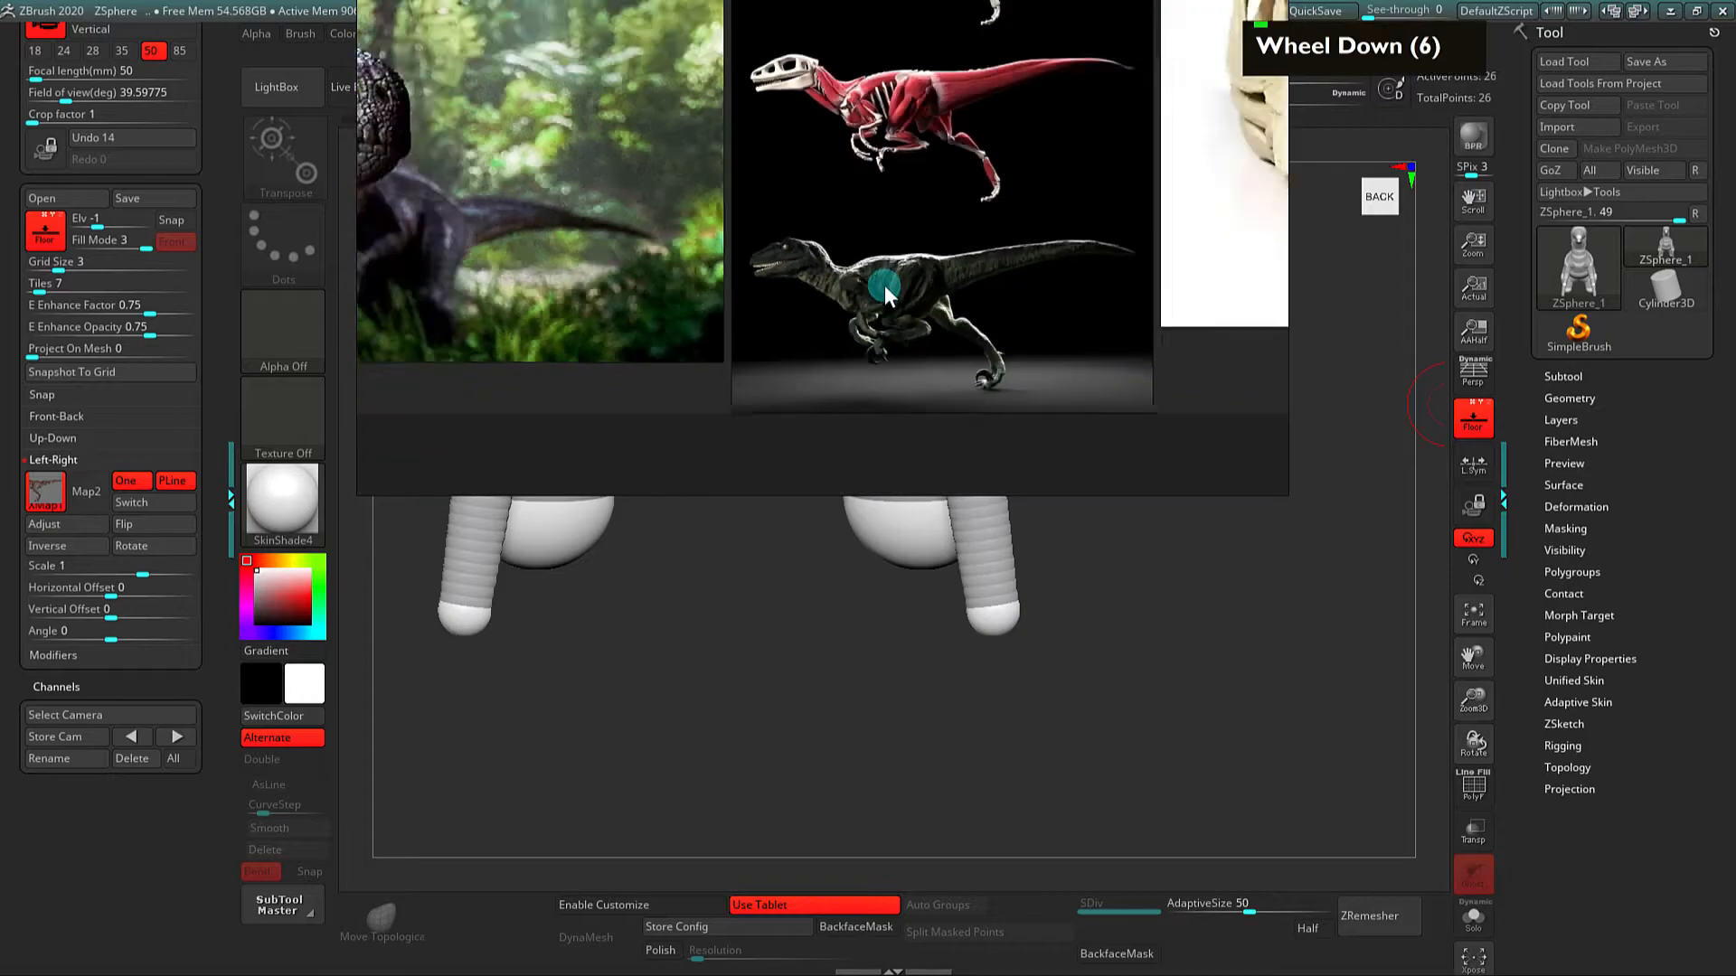
pyautogui.moveTo(1039, 99); pyautogui.dragTo(913, 262, button='middle')
pyautogui.moveTo(911, 263); pyautogui.dragTo(1735, 235, button='right')
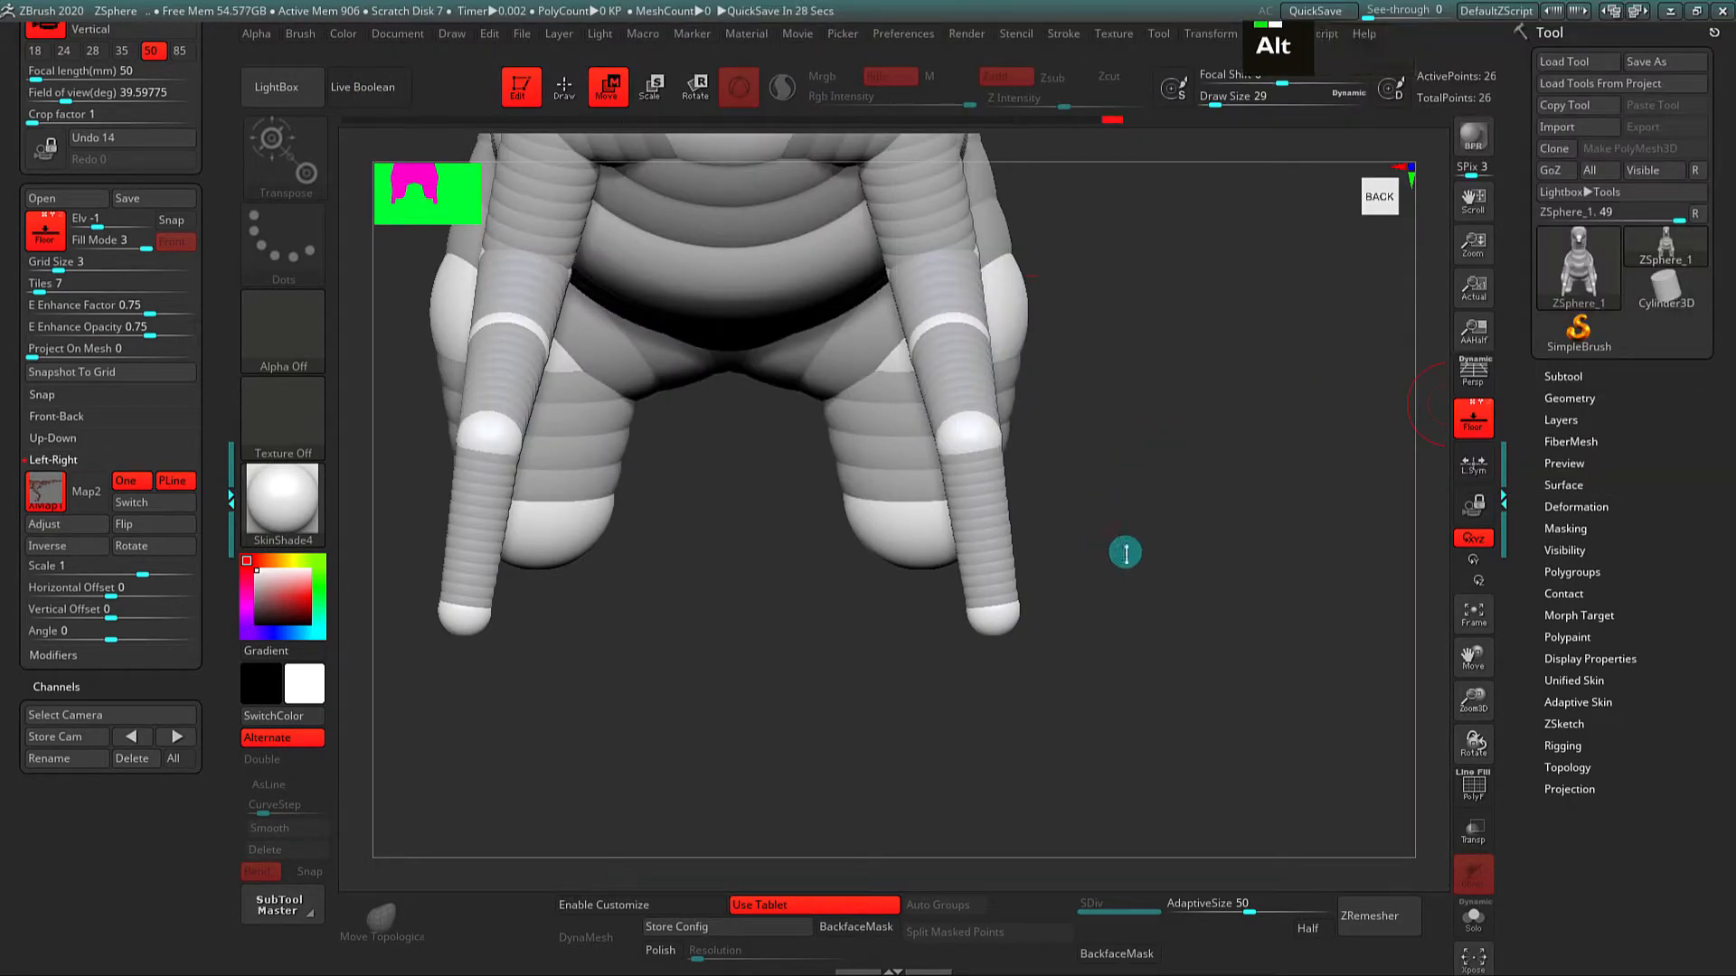
# Step: Add three mirrored finger ZSpheres around the end of each hand
pyautogui.keyDown('alt'); pyautogui.middleClick(1073, 422); pyautogui.keyUp('alt')
pyautogui.keyDown('alt'); pyautogui.middleClick(1158, 493); pyautogui.keyUp('alt')
pyautogui.keyDown('alt'); pyautogui.moveTo(1162, 521); pyautogui.dragTo(1149, 434, button='right'); pyautogui.keyUp('alt')
pyautogui.moveTo(1137, 493)
pyautogui.keyDown('alt'); pyautogui.mouseDown()
pyautogui.moveTo(1103, 384)
pyautogui.moveTo(1166, 443)
pyautogui.mouseUp(); pyautogui.keyUp('alt')
pyautogui.keyDown('alt'); pyautogui.moveTo(1166, 443); pyautogui.dragTo(967, 507, button='right'); pyautogui.keyUp('alt')
pyautogui.press('q')
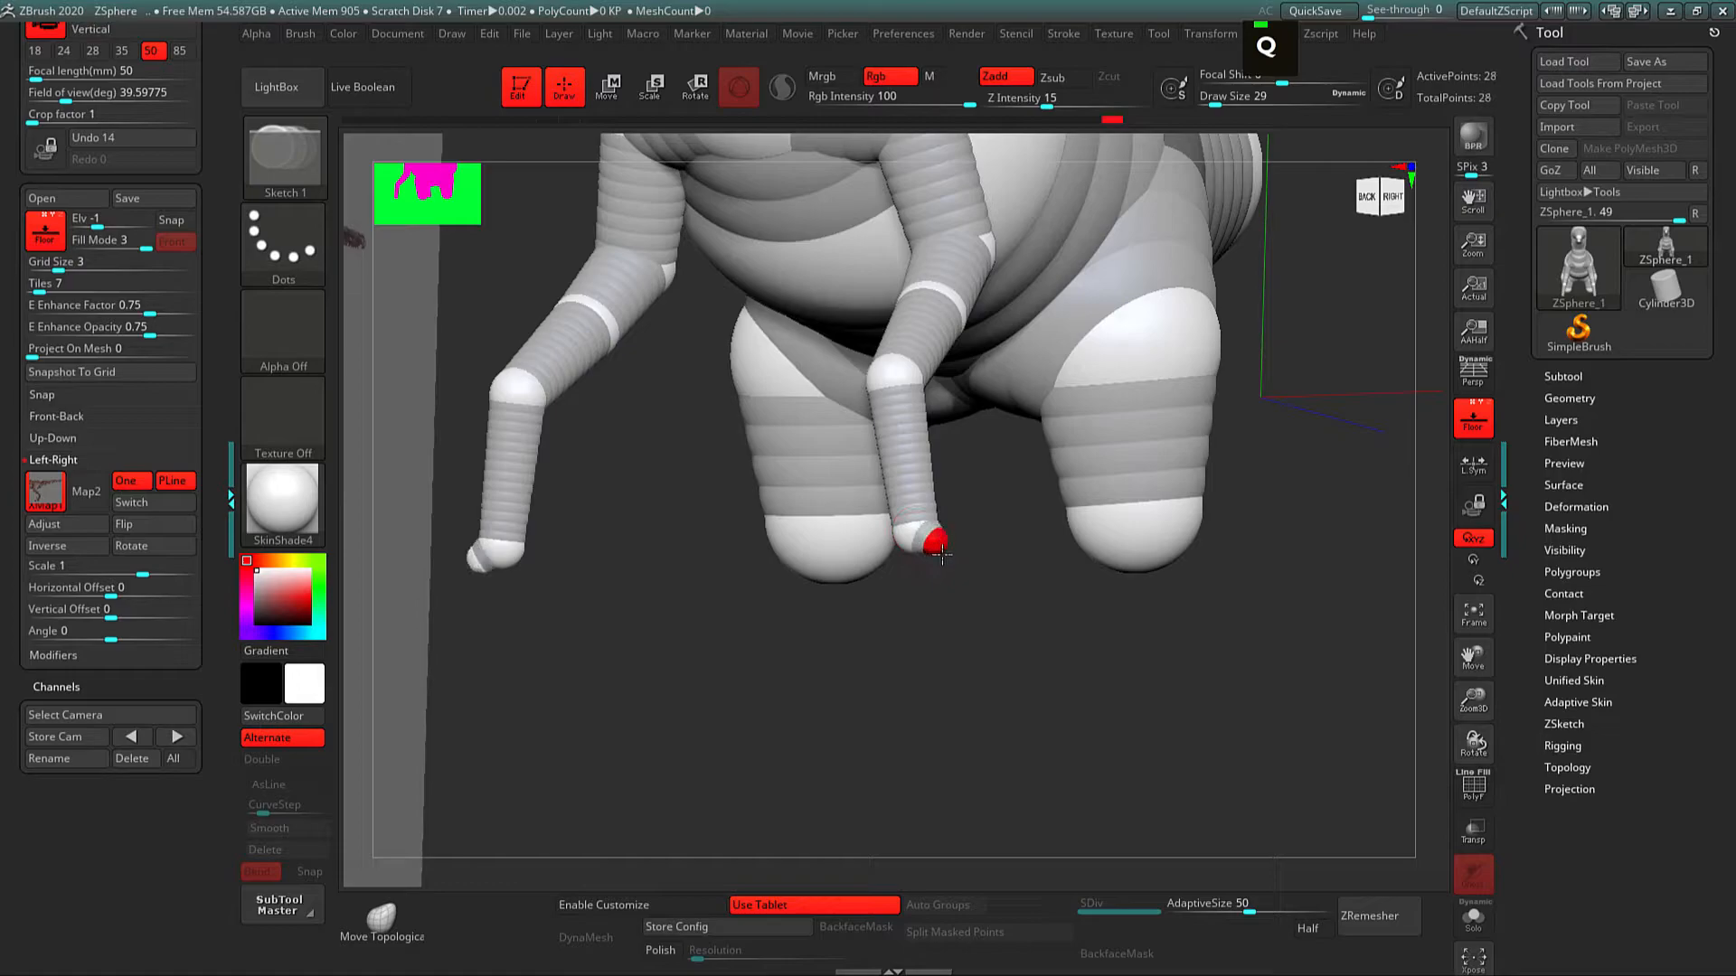
pyautogui.keyDown('alt'); pyautogui.moveTo(946, 597); pyautogui.dragTo(914, 543); pyautogui.keyUp('alt')
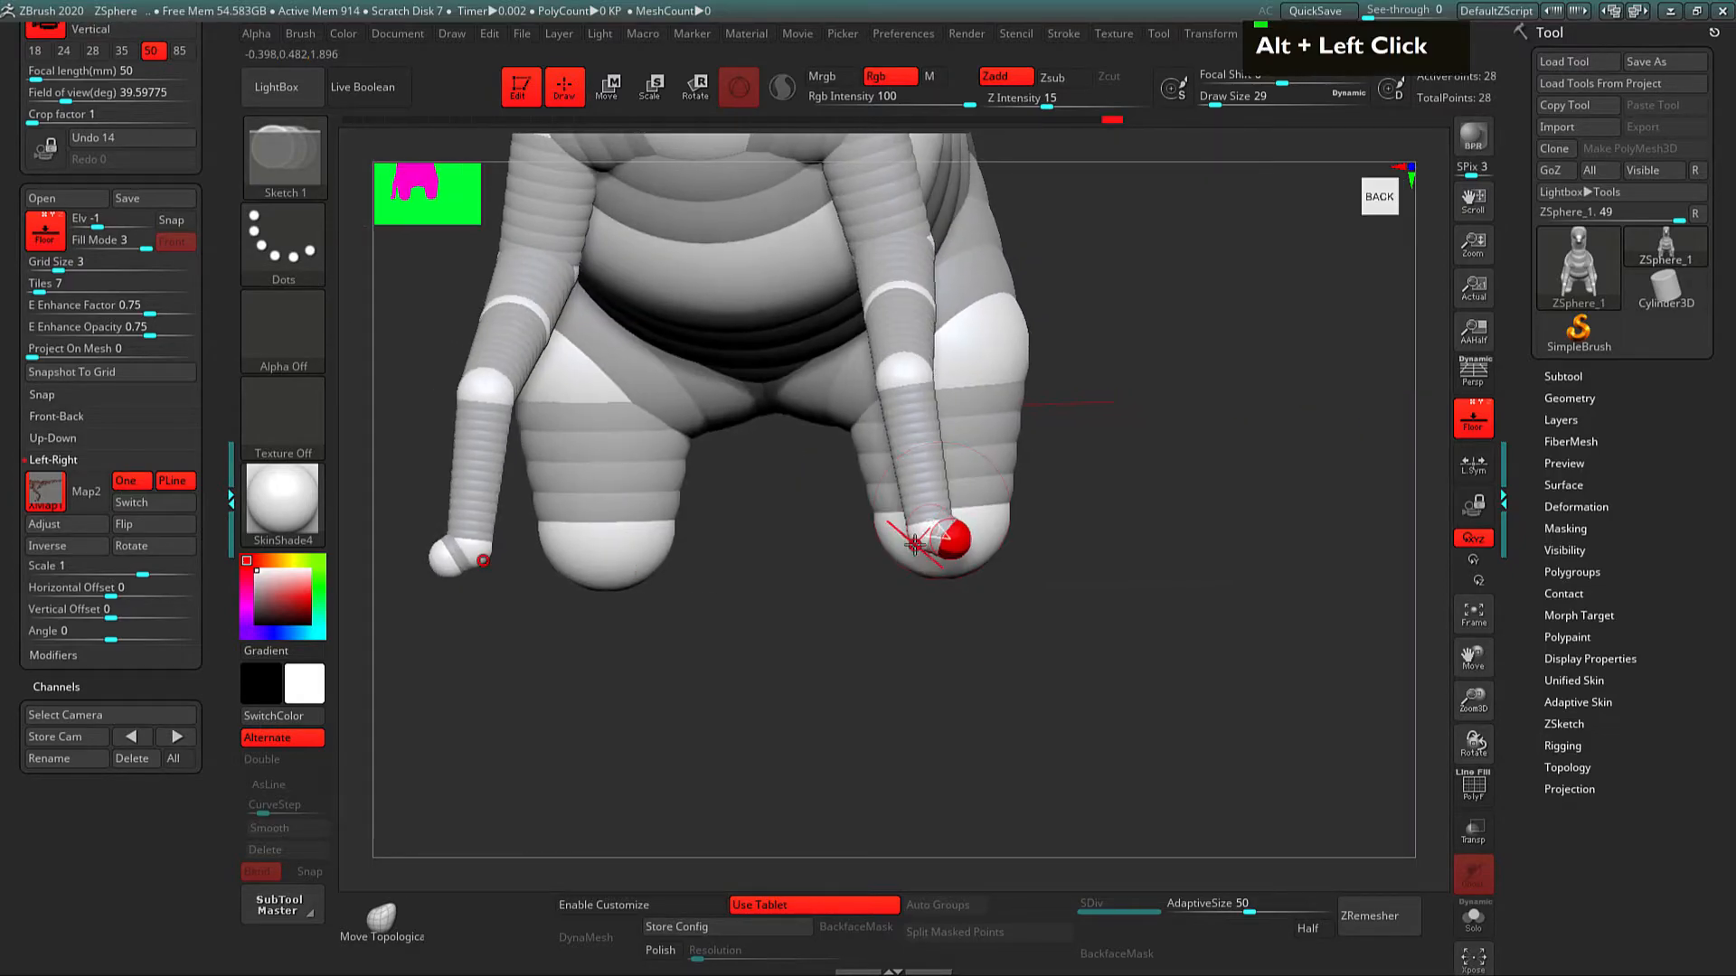
pyautogui.moveTo(866, 612); pyautogui.dragTo(1038, 635)
# Step: Align the wrist and palm-end ZSpheres with the reference hand in the side view
pyautogui.press('w')
pyautogui.keyDown('alt'); pyautogui.moveTo(1004, 479); pyautogui.dragTo(1015, 558); pyautogui.keyUp('alt')
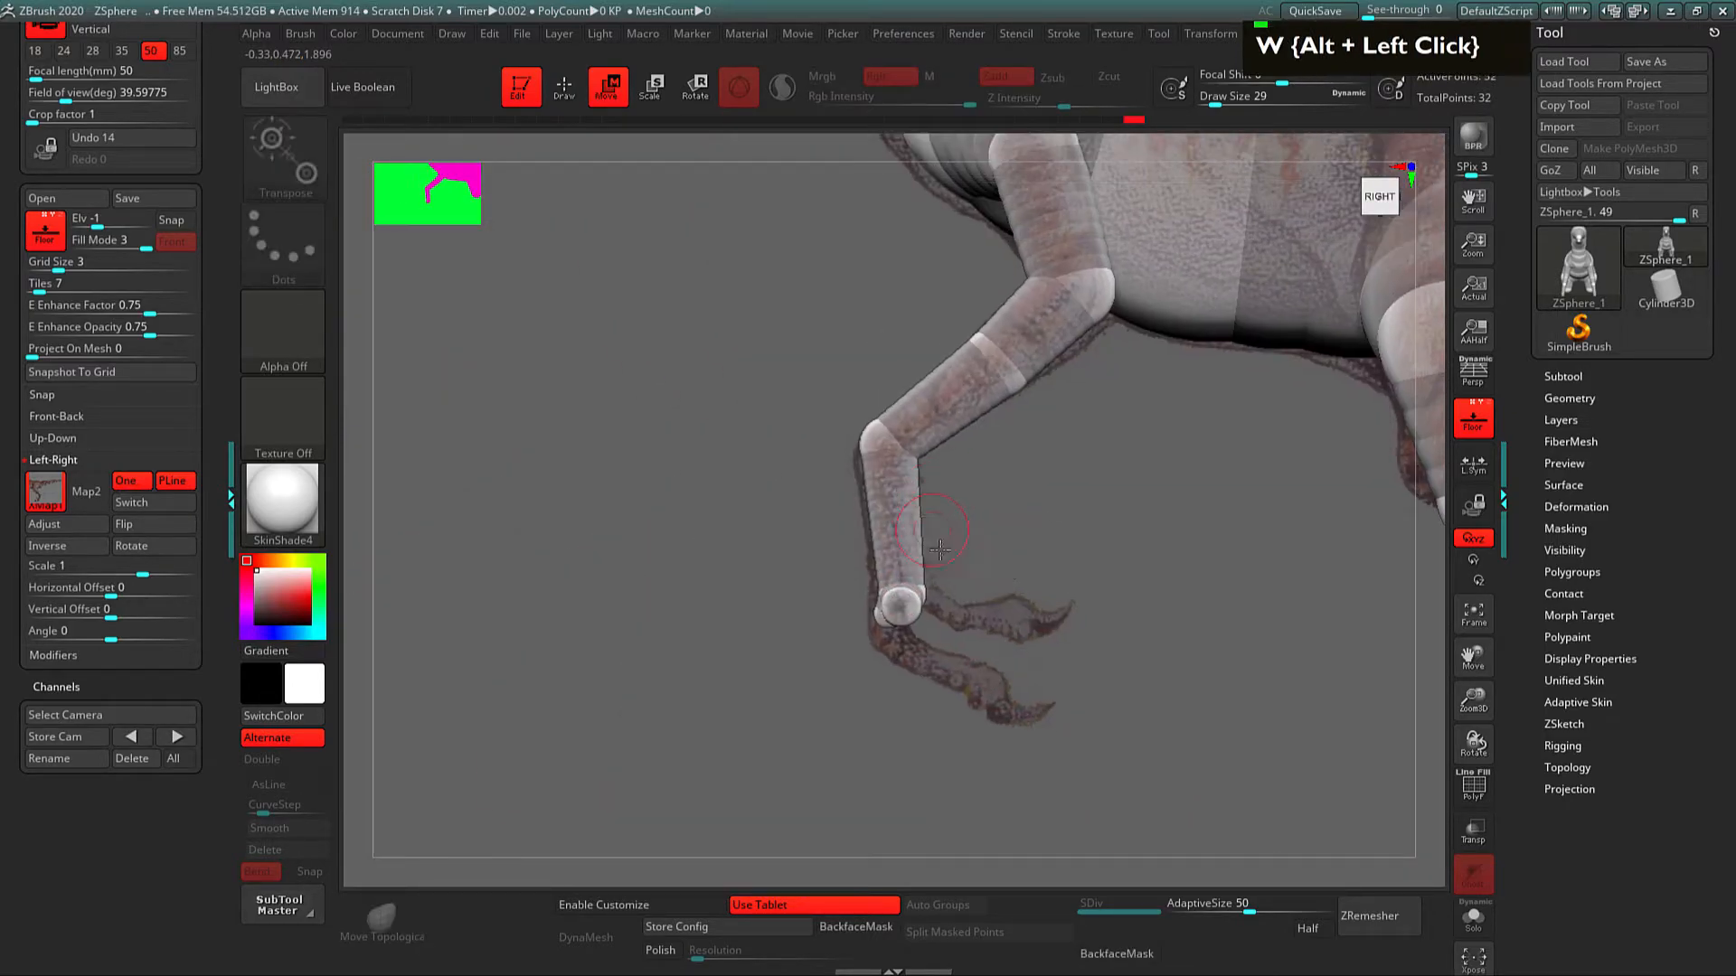
pyautogui.moveTo(876, 440); pyautogui.dragTo(867, 439)
pyautogui.moveTo(905, 598); pyautogui.dragTo(920, 579)
pyautogui.keyDown('alt'); pyautogui.moveTo(1053, 614); pyautogui.dragTo(996, 601); pyautogui.keyUp('alt')
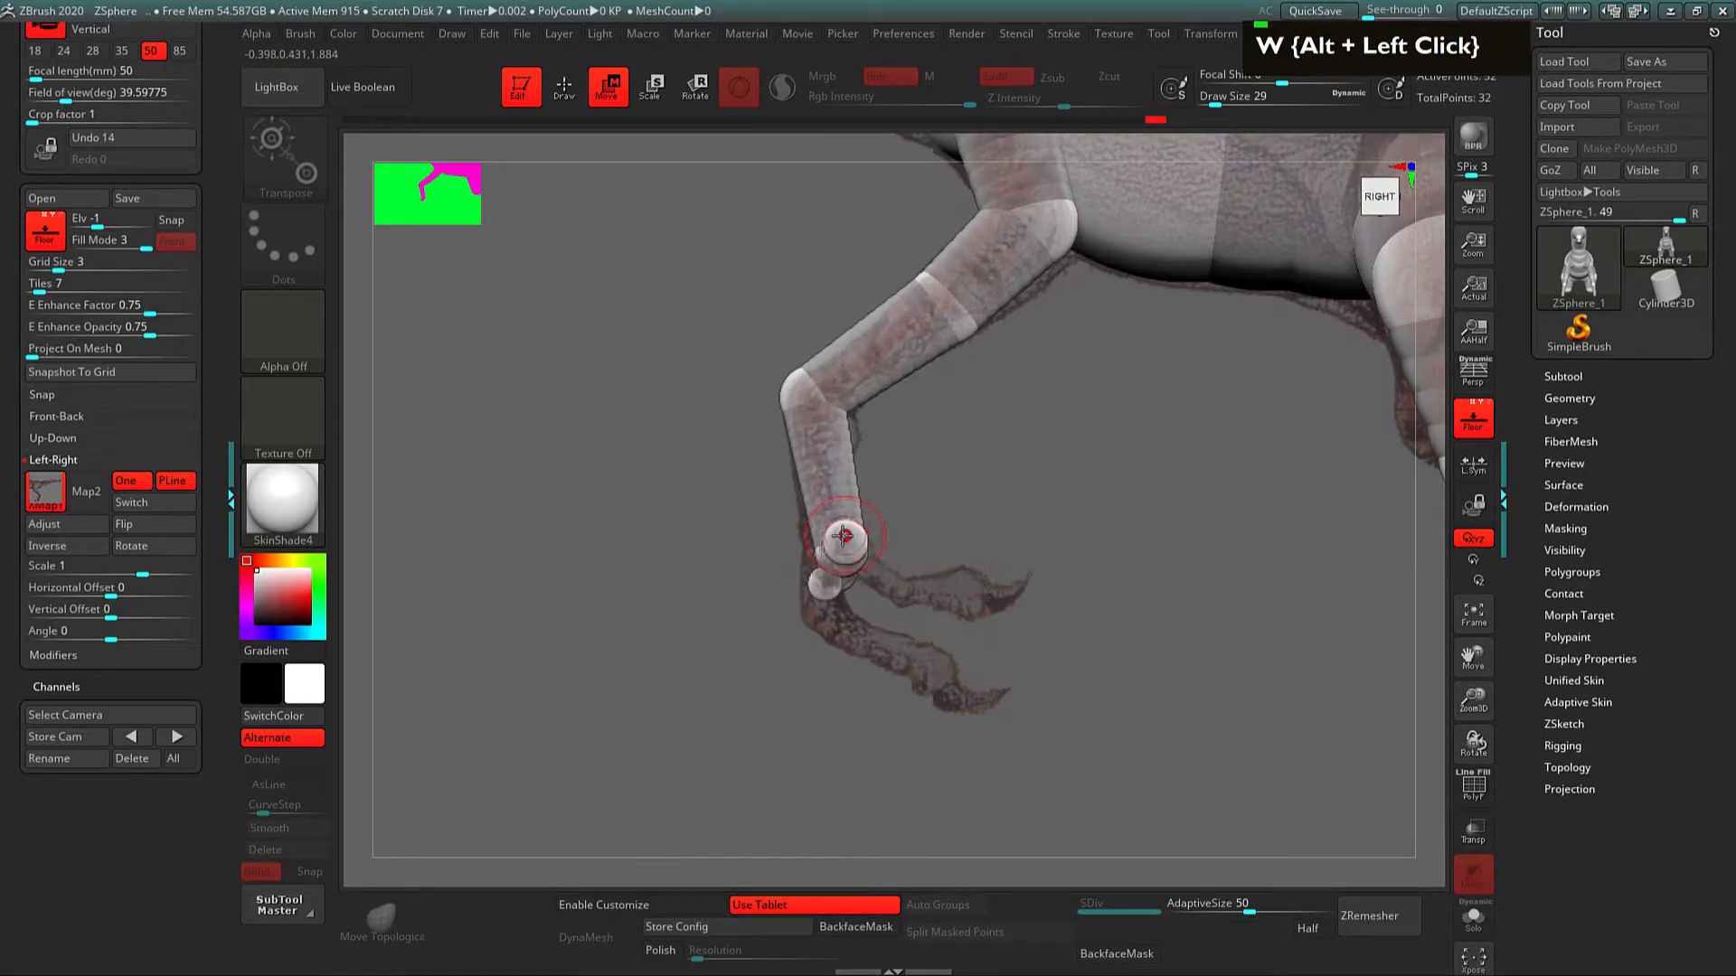
# Step: Pull the finger ZSpheres out from the palm, spread them apart, and align them with the reference fingers
pyautogui.moveTo(864, 556); pyautogui.dragTo(943, 589)
pyautogui.moveTo(828, 577); pyautogui.dragTo(995, 635)
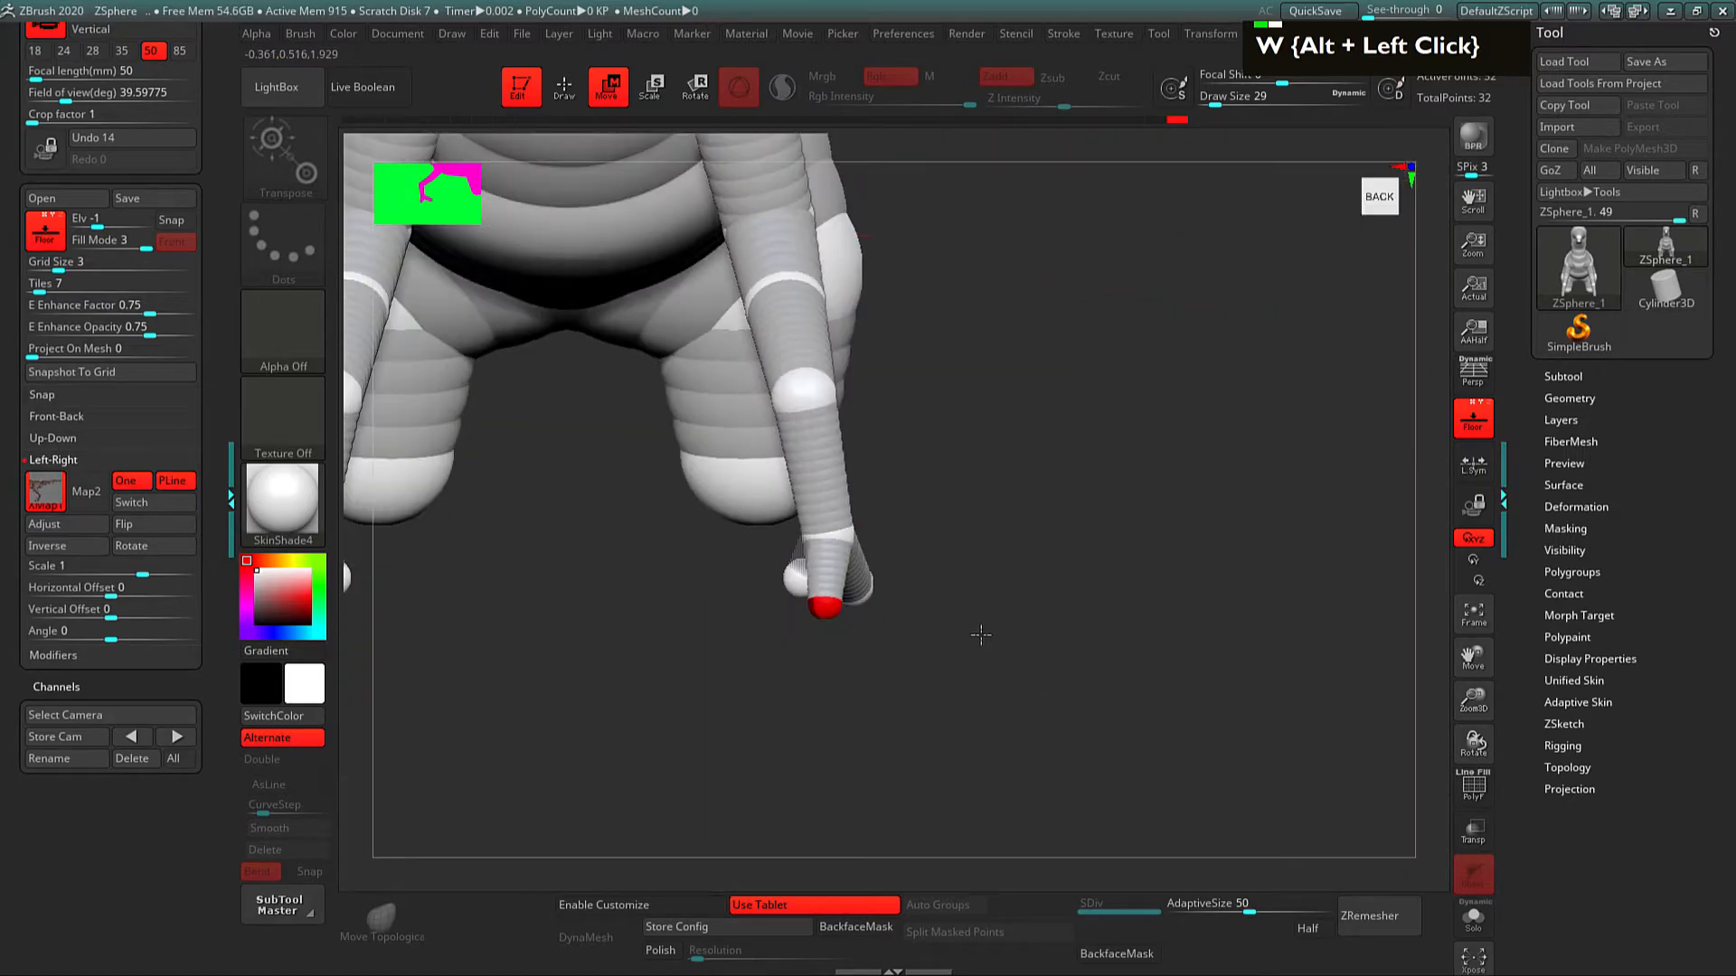
pyautogui.moveTo(798, 580); pyautogui.dragTo(793, 570)
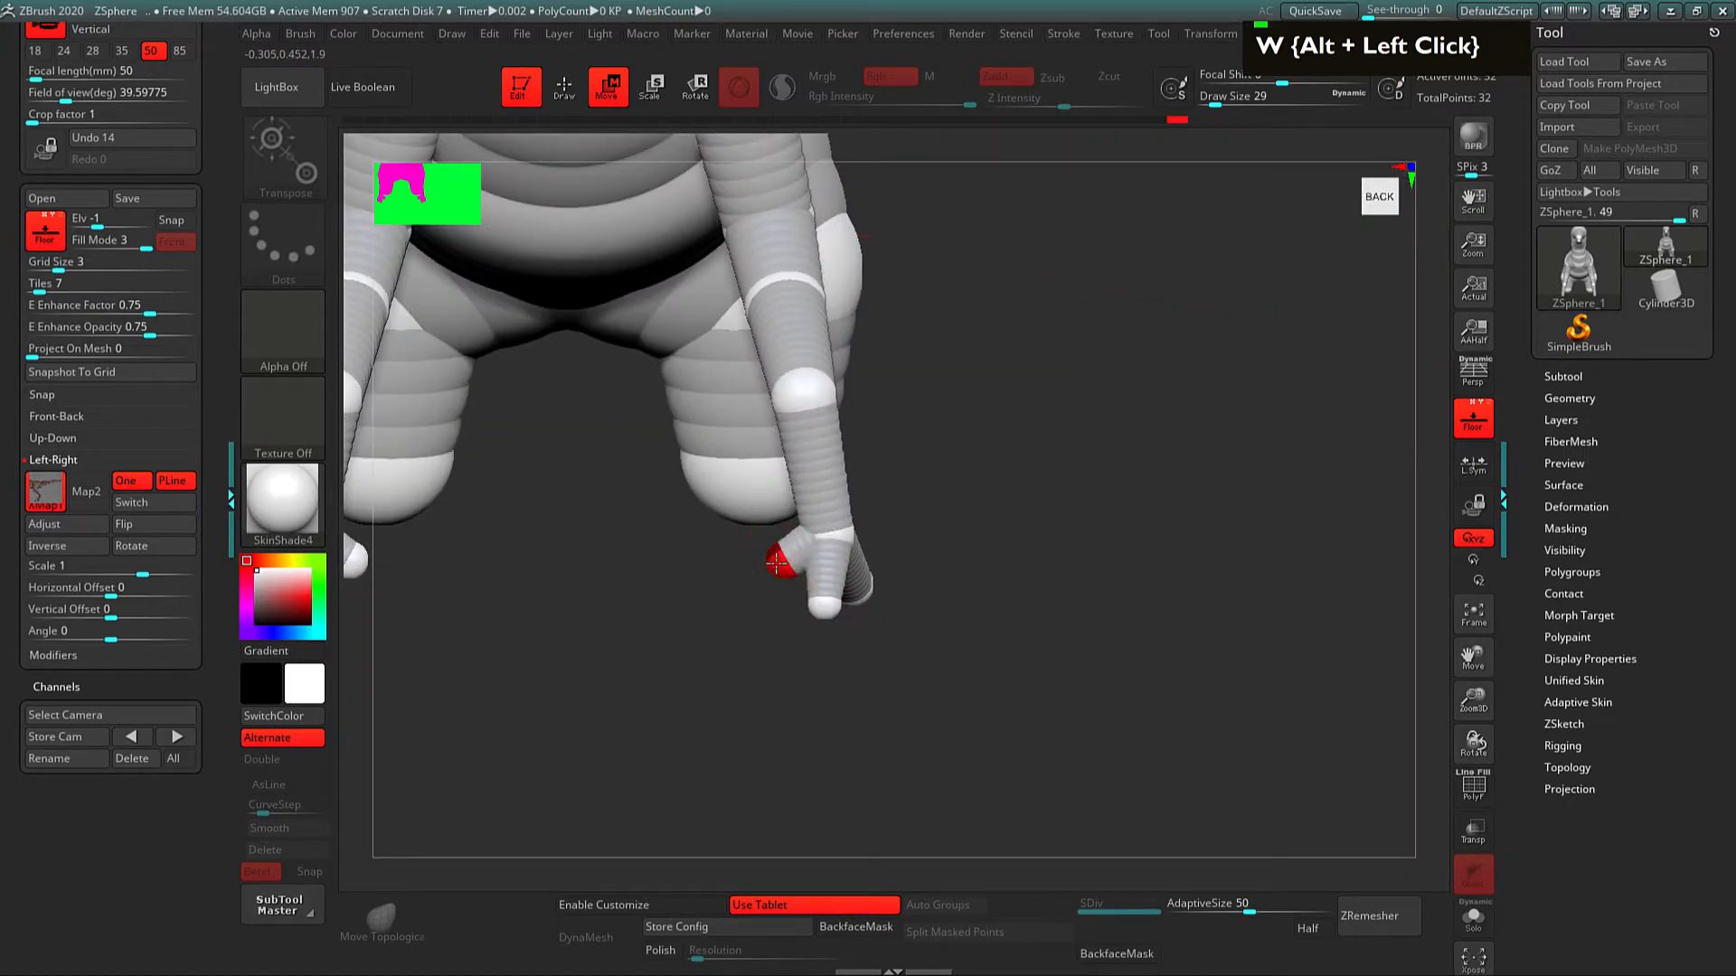
pyautogui.moveTo(954, 628); pyautogui.dragTo(942, 661)
pyautogui.press('w')
pyautogui.moveTo(928, 587); pyautogui.dragTo(890, 593)
pyautogui.press('e')
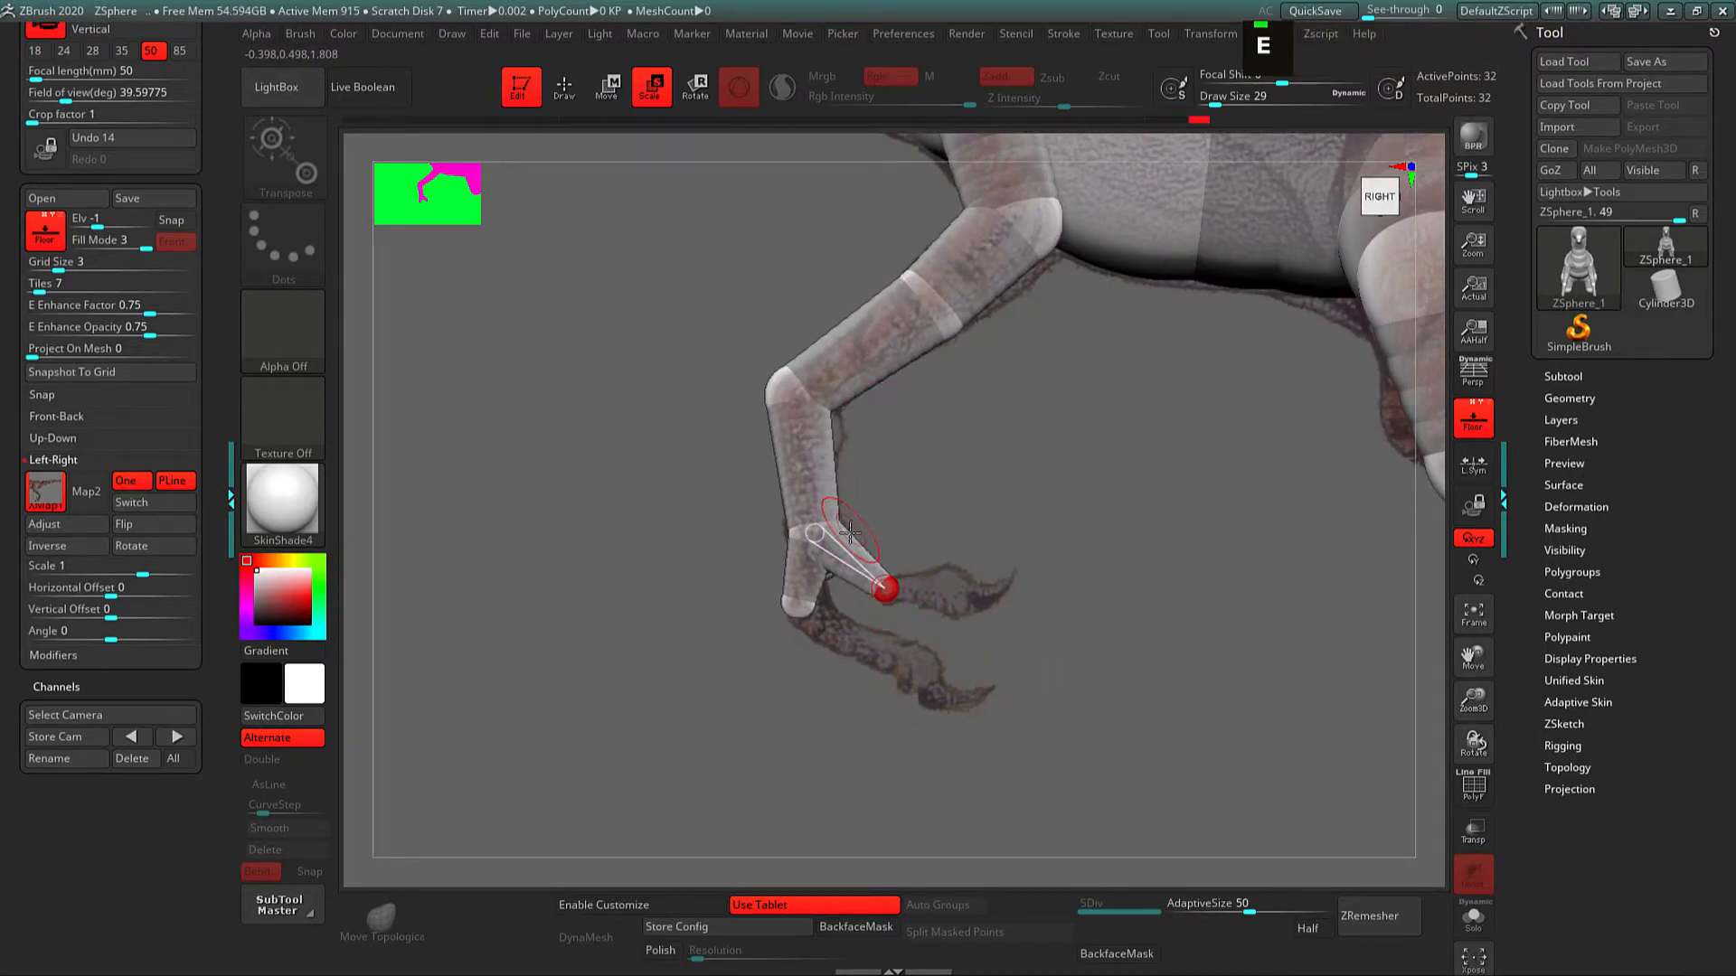
# Step: Insert a joint ZSphere midway along the upper finger and position it on the reference
pyautogui.press('w')
pyautogui.press('q')
pyautogui.click(853, 567)
pyautogui.press('w')
pyautogui.doubleClick(852, 567)
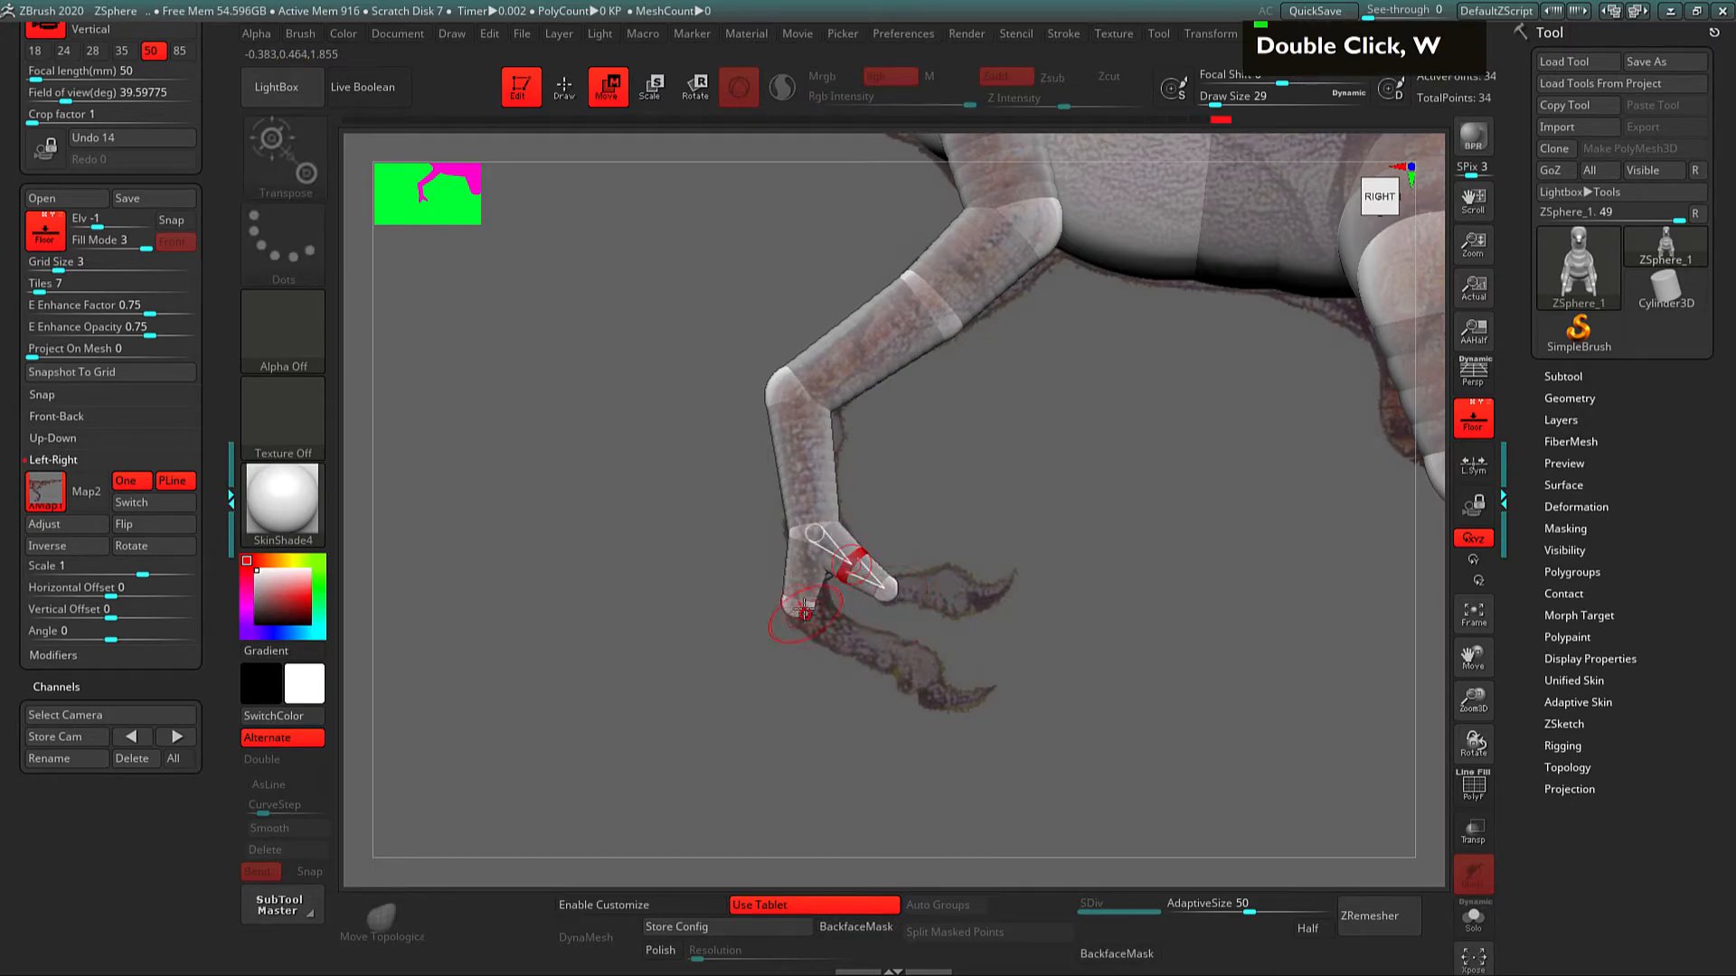
# Step: Add a child ZSphere at the lower finger's knuckle and pull it out along the reference finger
pyautogui.press('q')
pyautogui.press('w')
pyautogui.moveTo(797, 622)
pyautogui.mouseDown()
pyautogui.moveTo(866, 667)
pyautogui.moveTo(794, 618)
pyautogui.mouseUp()
pyautogui.moveTo(866, 667); pyautogui.dragTo(898, 663)
pyautogui.press('e')
pyautogui.press('w')
# Step: Add a child ZSphere at the upper finger's end, pull it to the claw base, and enlarge it
pyautogui.press('q')
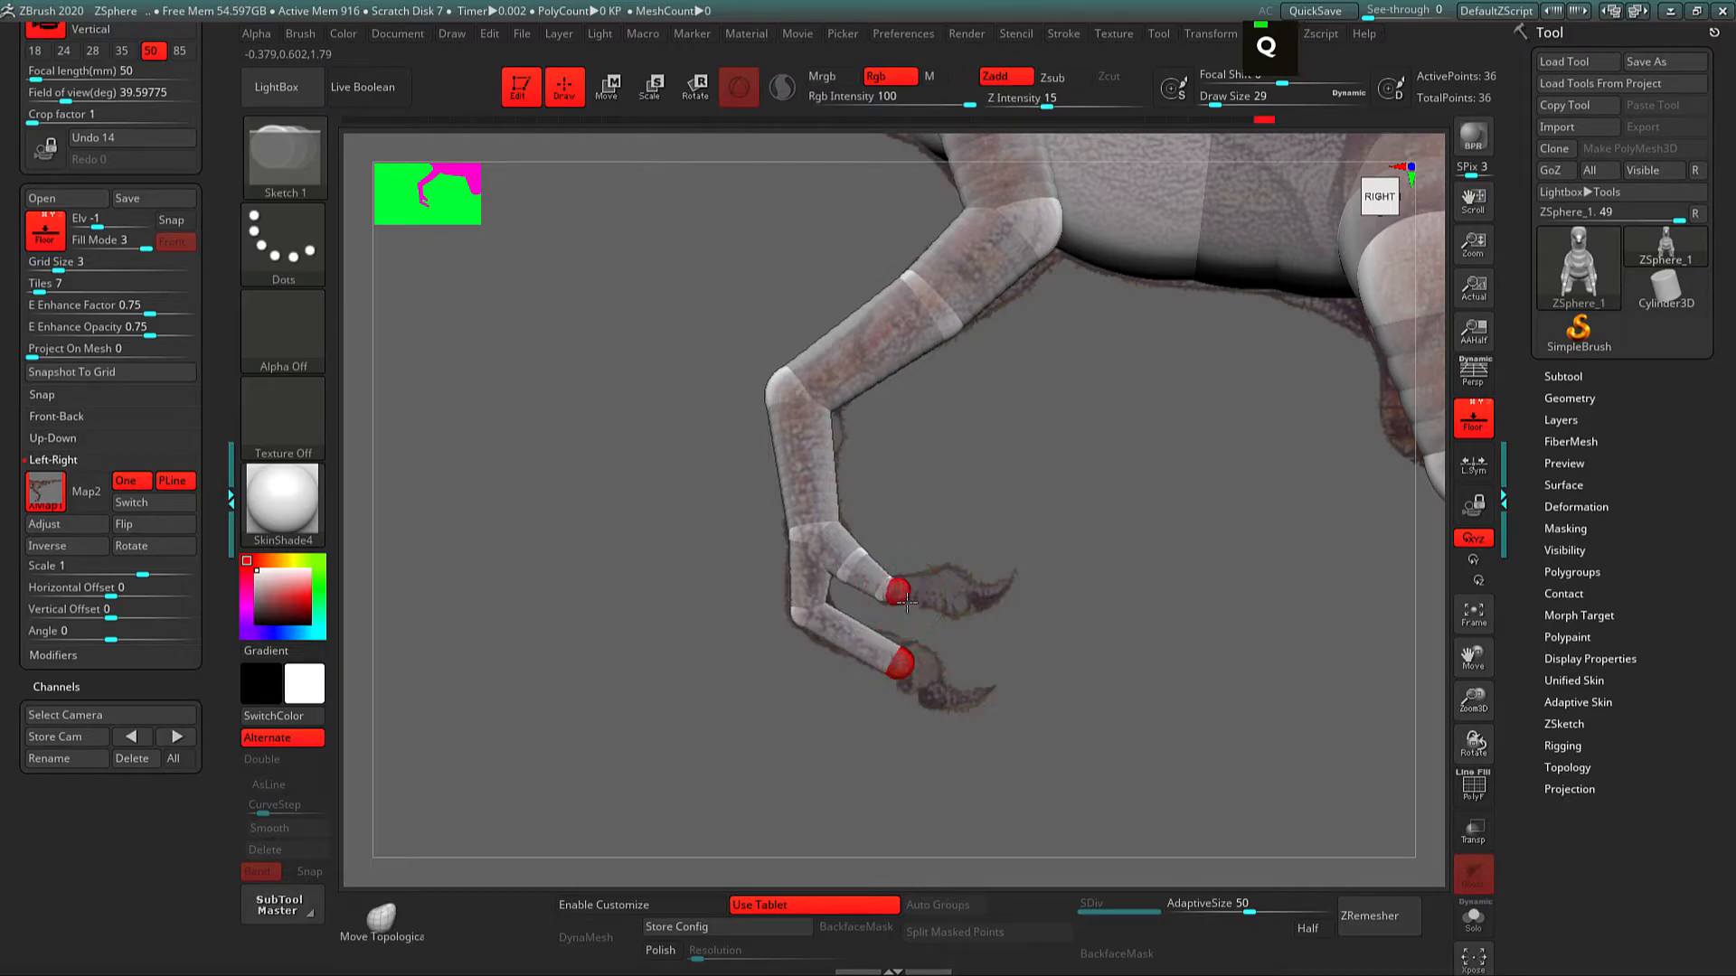
pyautogui.press('w')
pyautogui.moveTo(901, 606); pyautogui.dragTo(938, 591)
pyautogui.press('w')
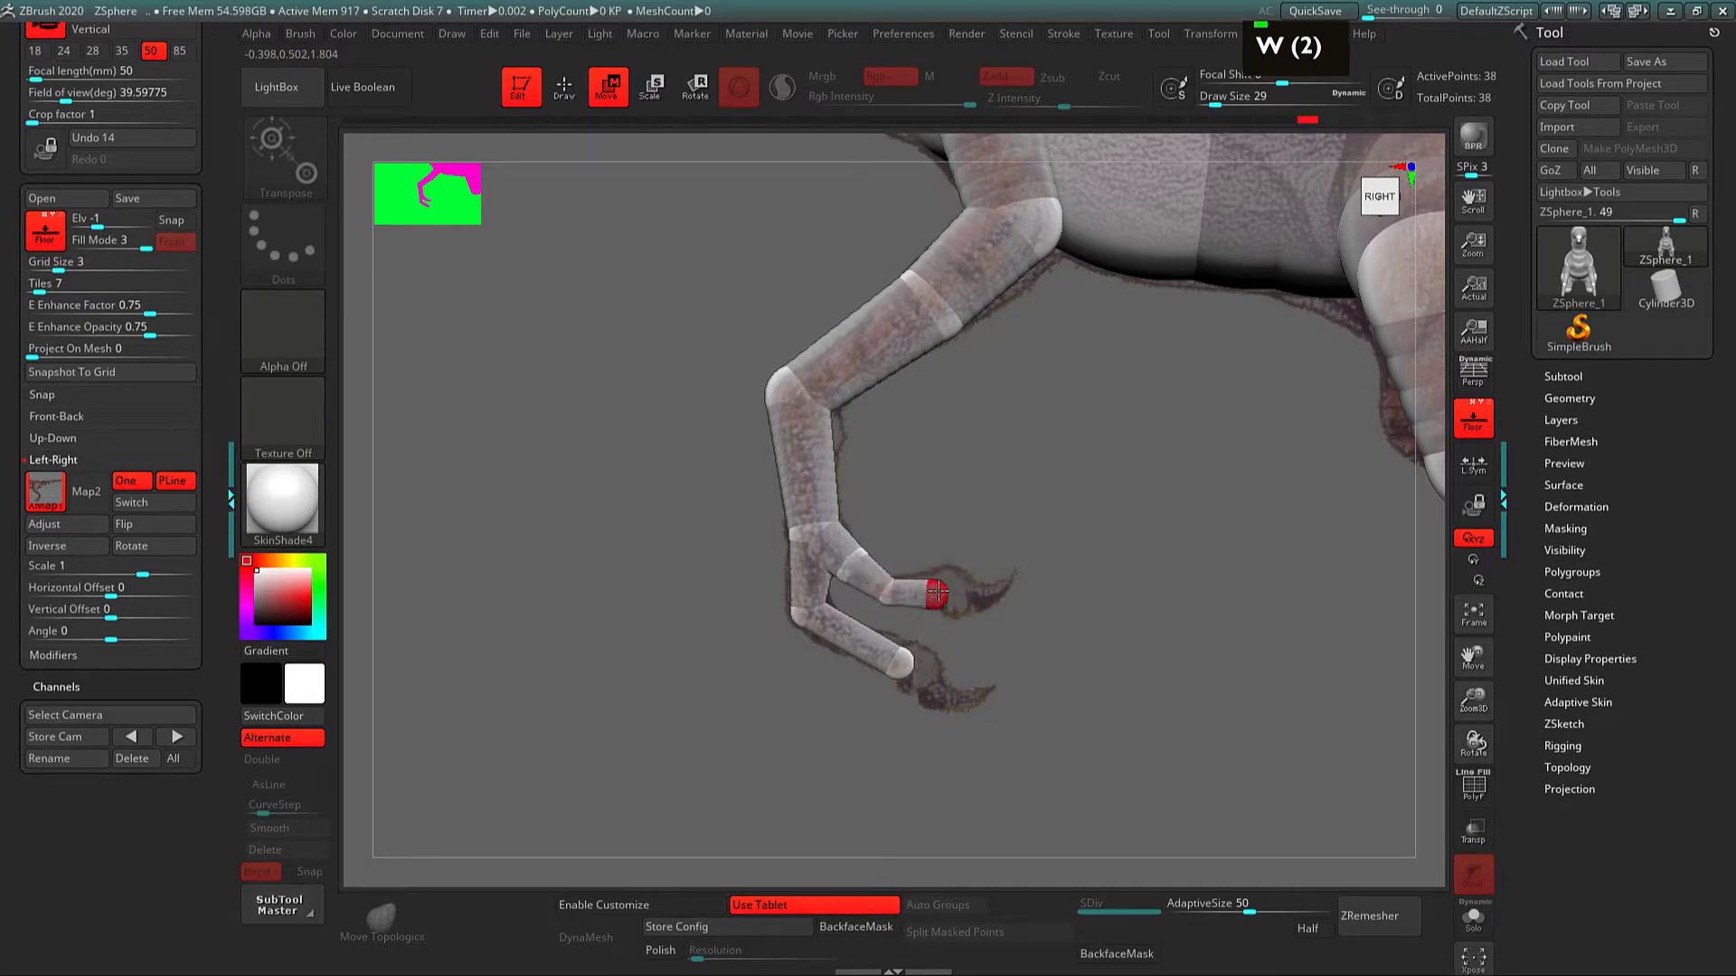
pyautogui.press('e')
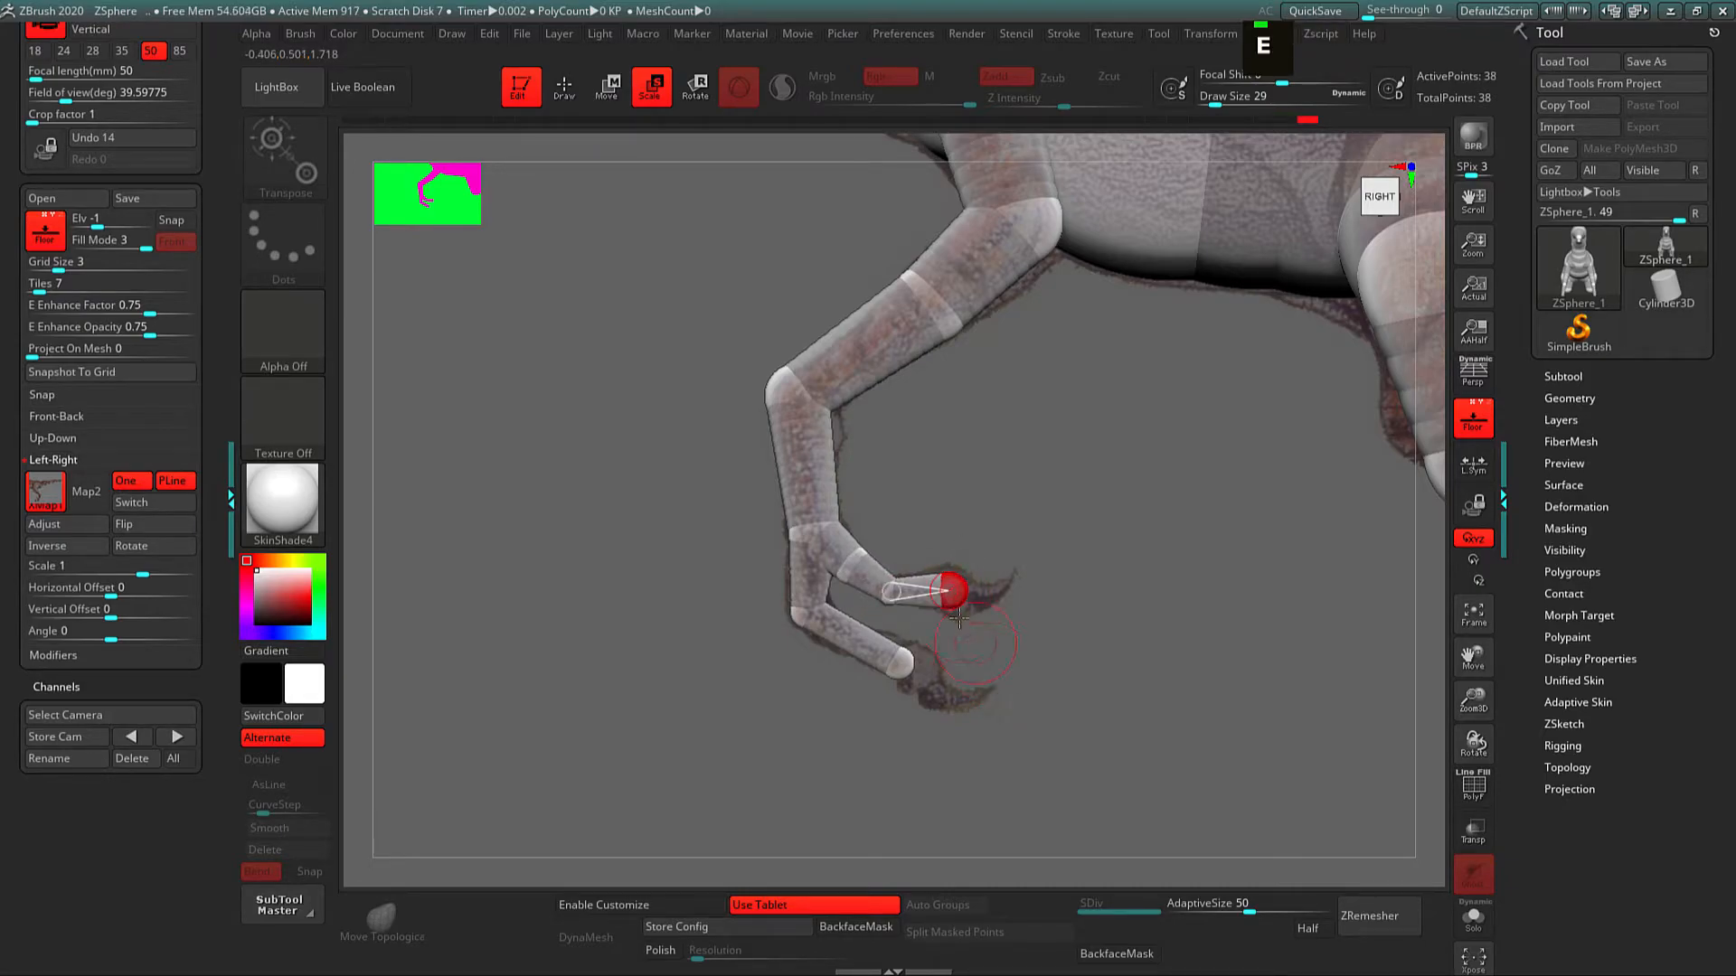
pyautogui.press('w')
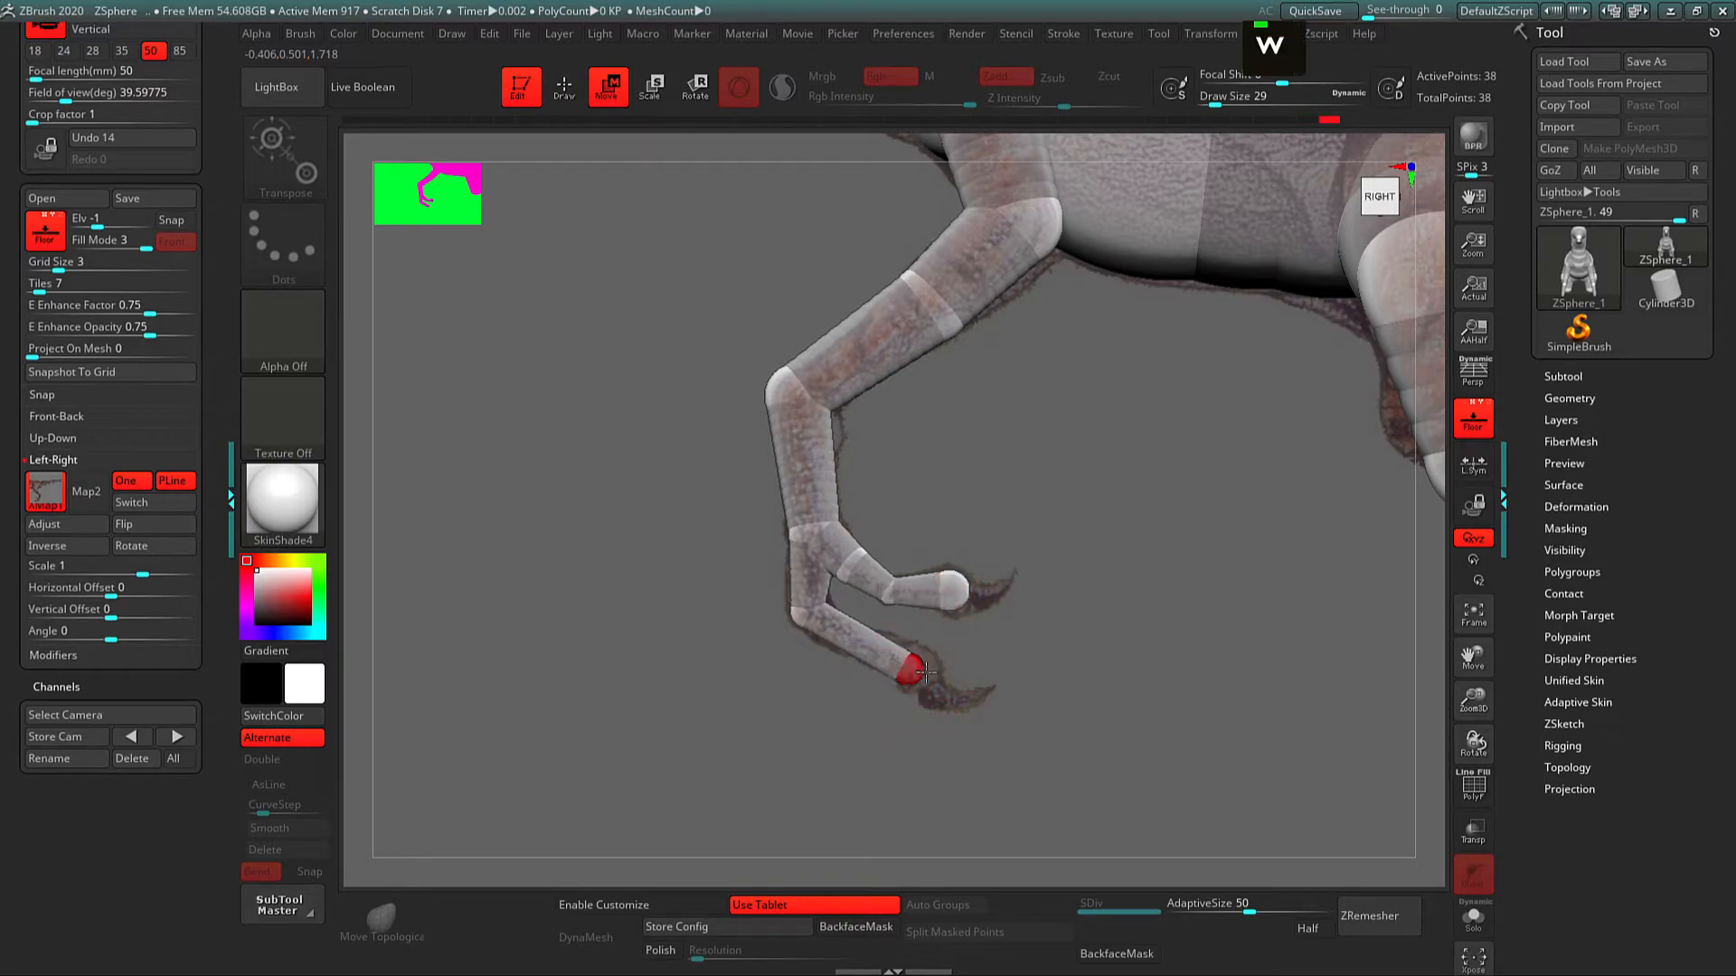
# Step: Insert a joint ZSphere midway along the lower finger, align the joint and fingertip with the reference, and enlarge the tip
pyautogui.press('q')
pyautogui.click(866, 639)
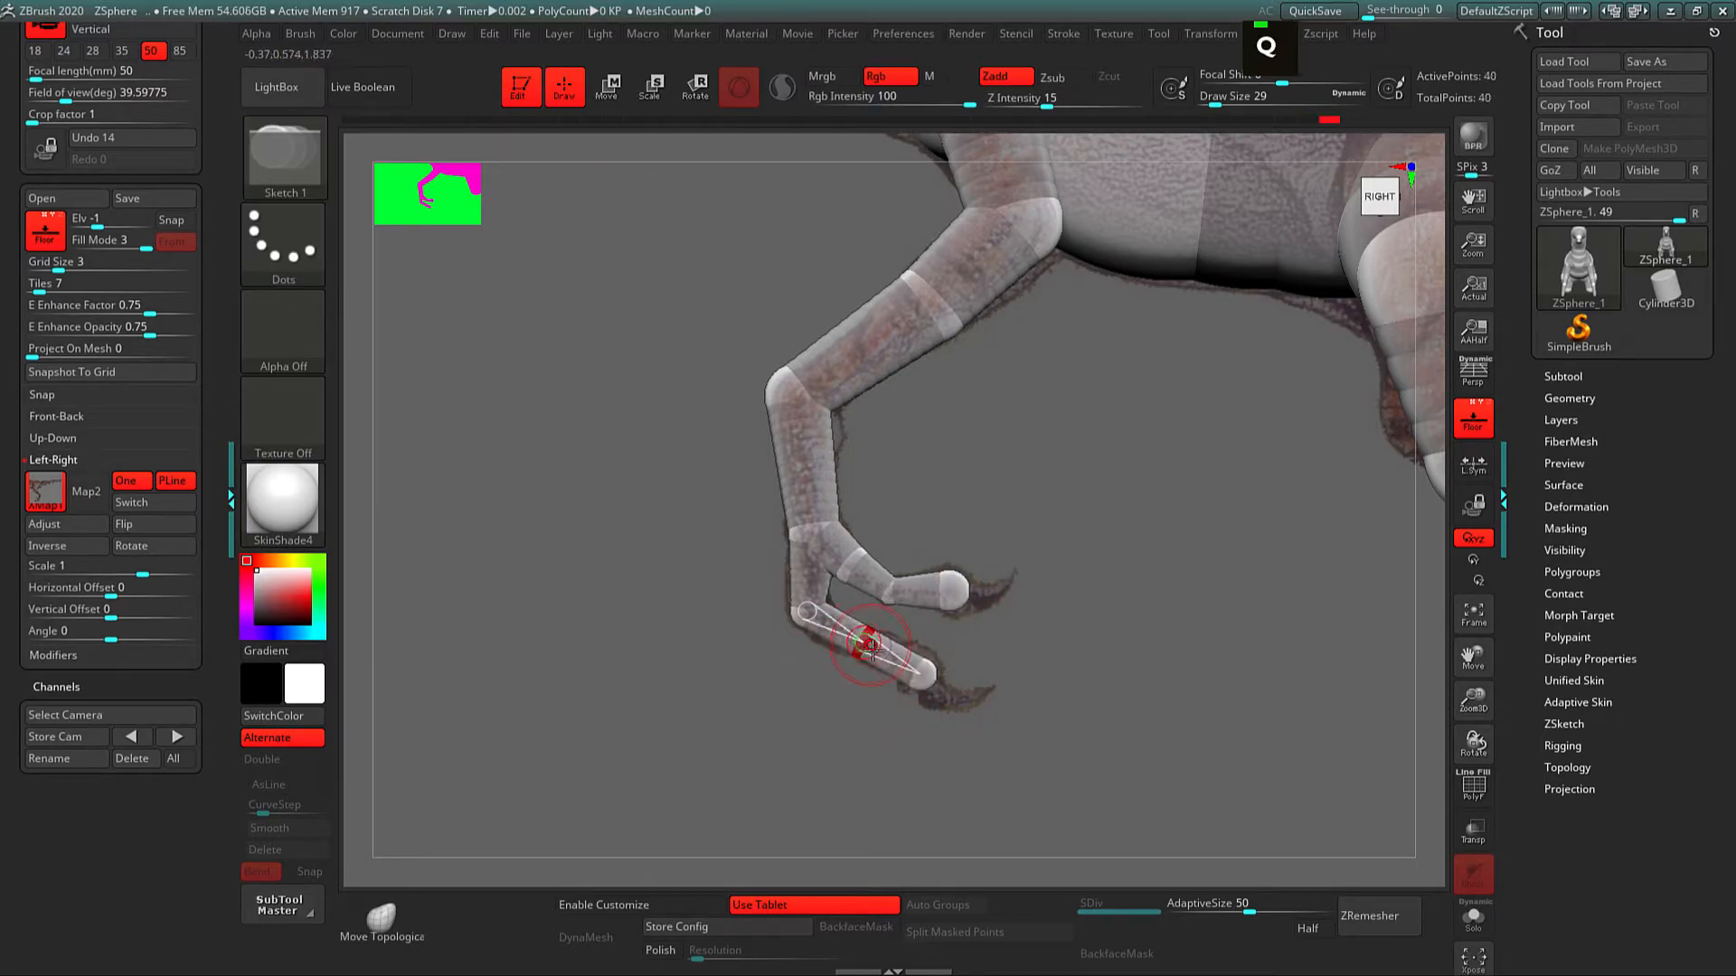
pyautogui.press('e')
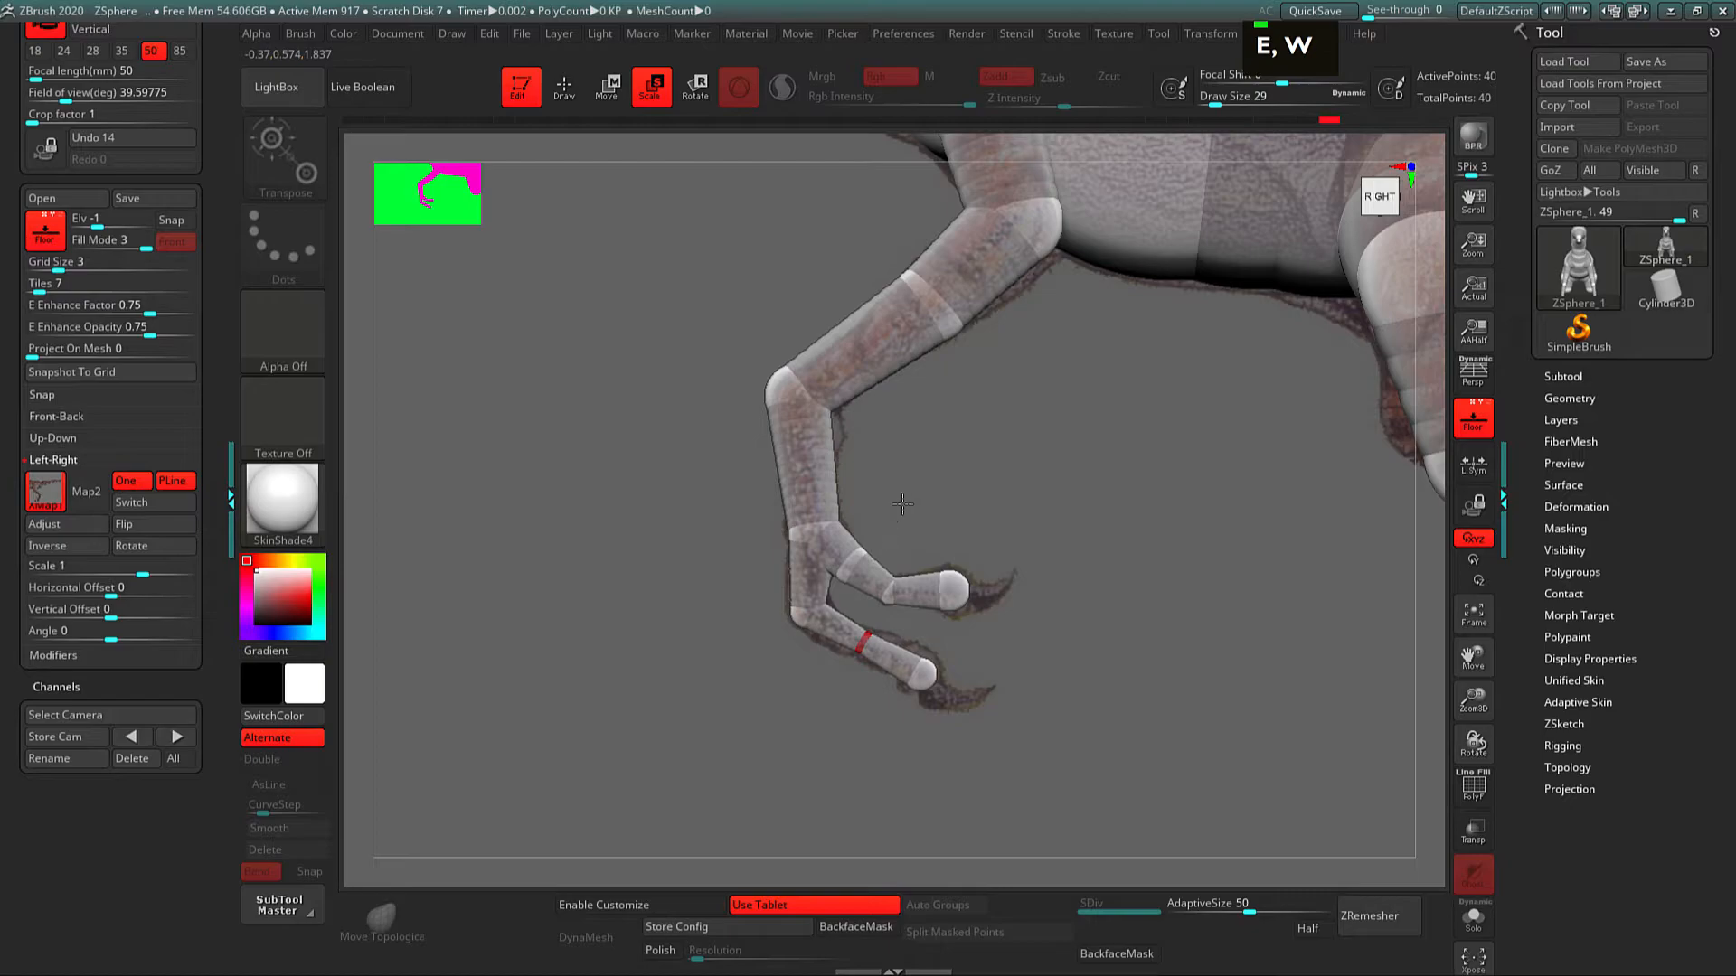
pyautogui.press('w')
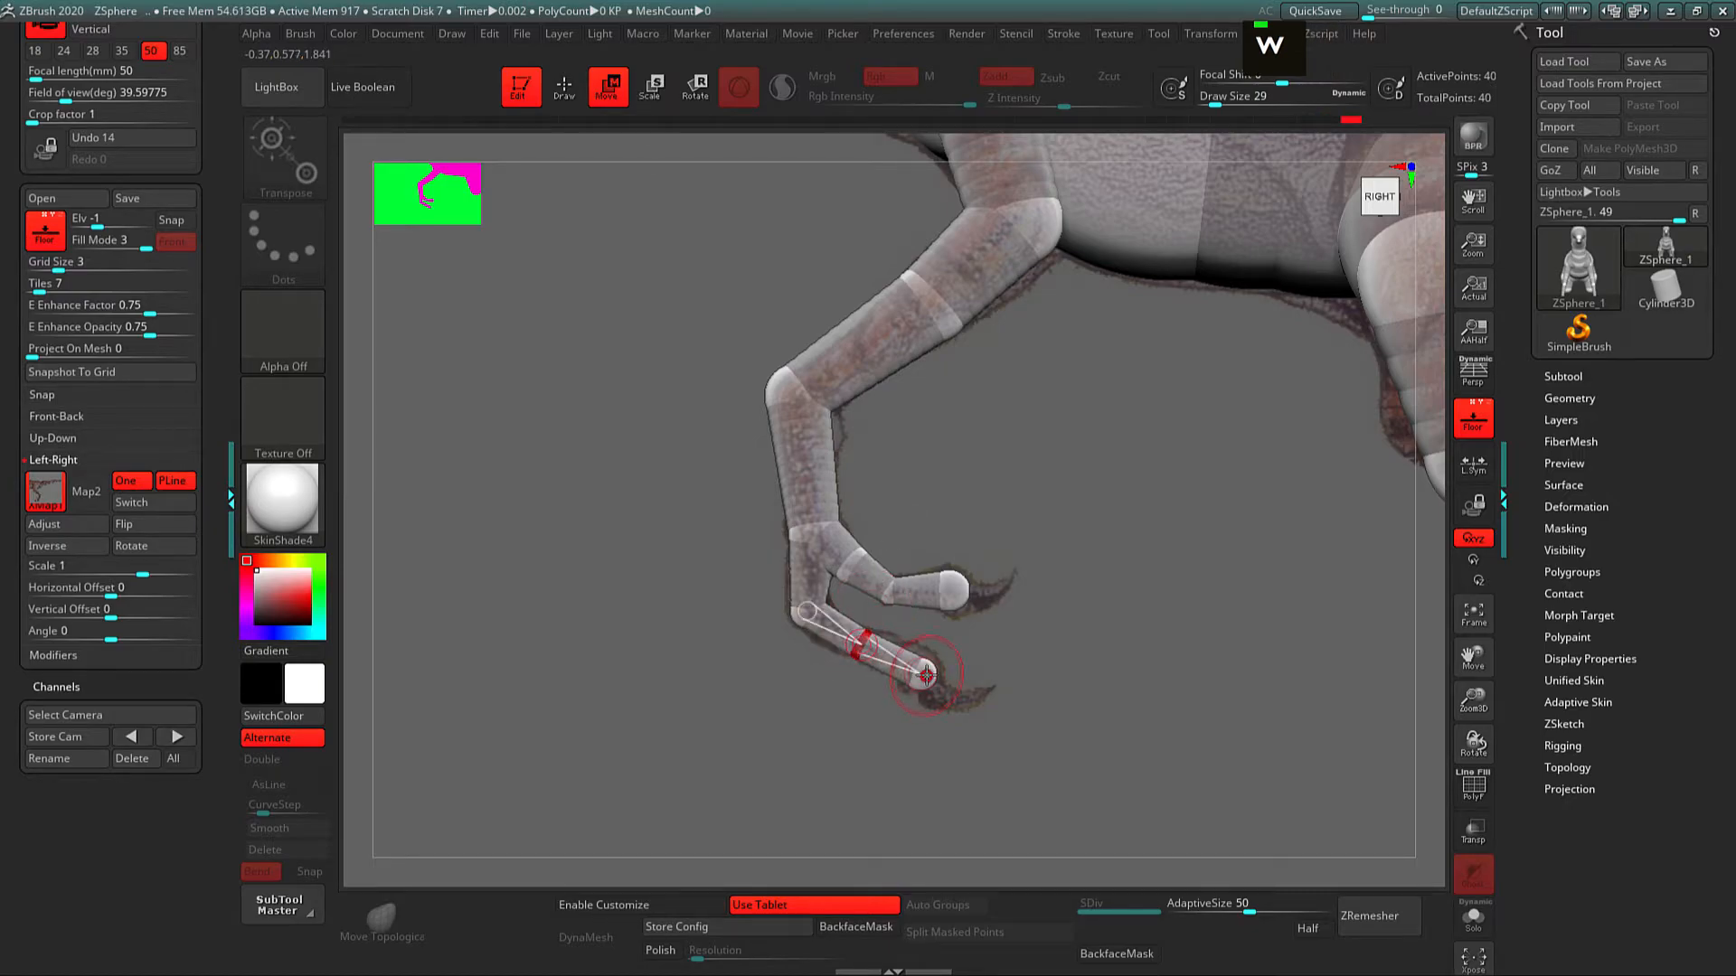
pyautogui.press('e')
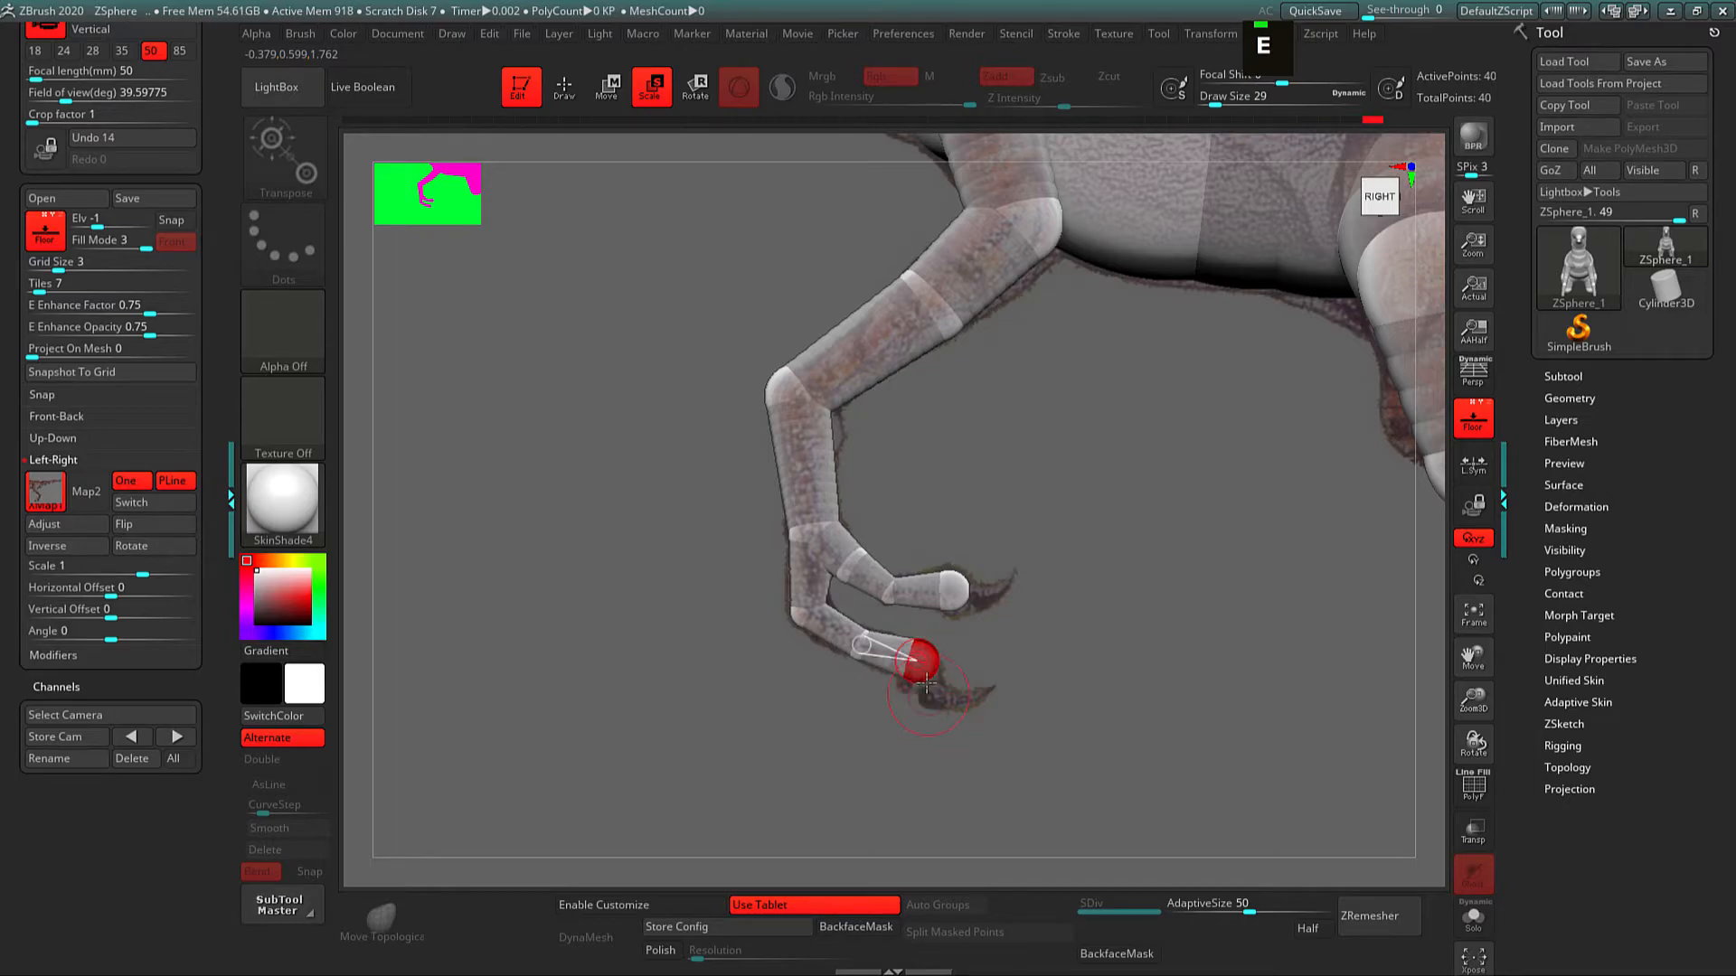
pyautogui.press('w')
# Step: Add a third finger ZSphere on the inner side of the palm, pull it outward, and set the draw size to 12
pyautogui.moveTo(827, 733)
pyautogui.mouseDown()
pyautogui.moveTo(938, 713)
pyautogui.moveTo(892, 601)
pyautogui.mouseUp()
pyautogui.press('q')
pyautogui.press('w')
pyautogui.press('space')
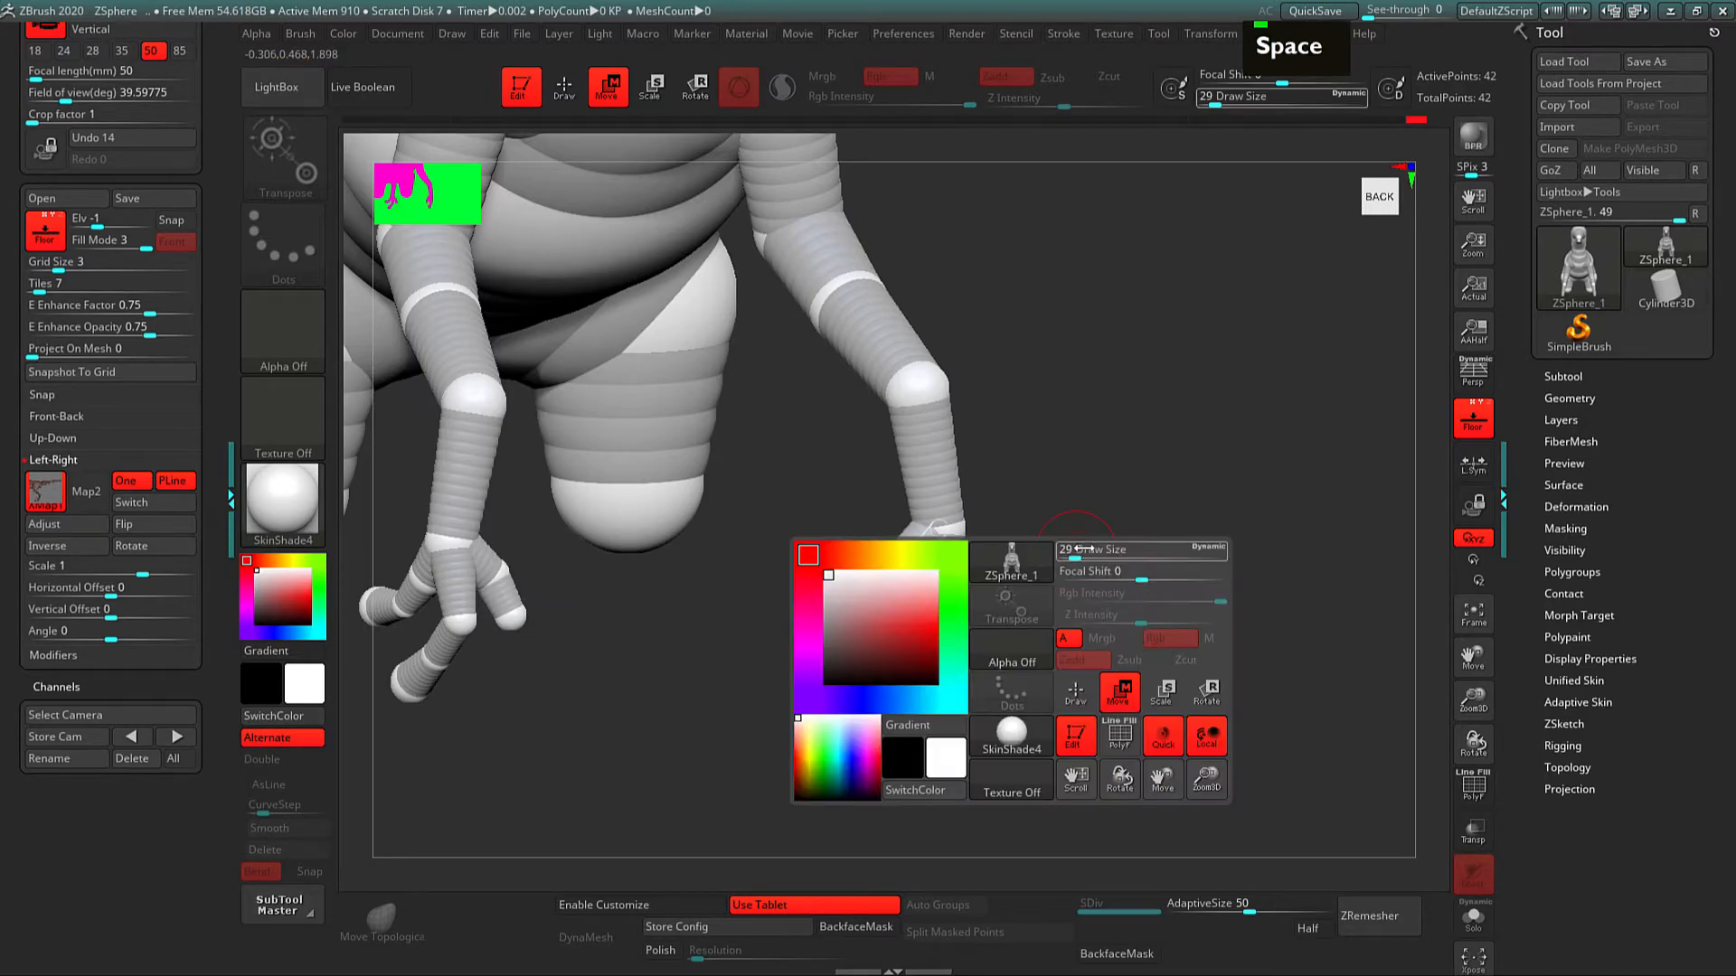
pyautogui.click(1070, 548)
pyautogui.moveTo(1058, 531)
pyautogui.mouseDown()
pyautogui.moveTo(1099, 537)
pyautogui.moveTo(1049, 503)
pyautogui.mouseUp()
pyautogui.moveTo(1080, 597); pyautogui.dragTo(1144, 600)
# Step: Add a child ZSphere at the inner finger's knuckle and pull it out alongside the lower finger
pyautogui.press('q')
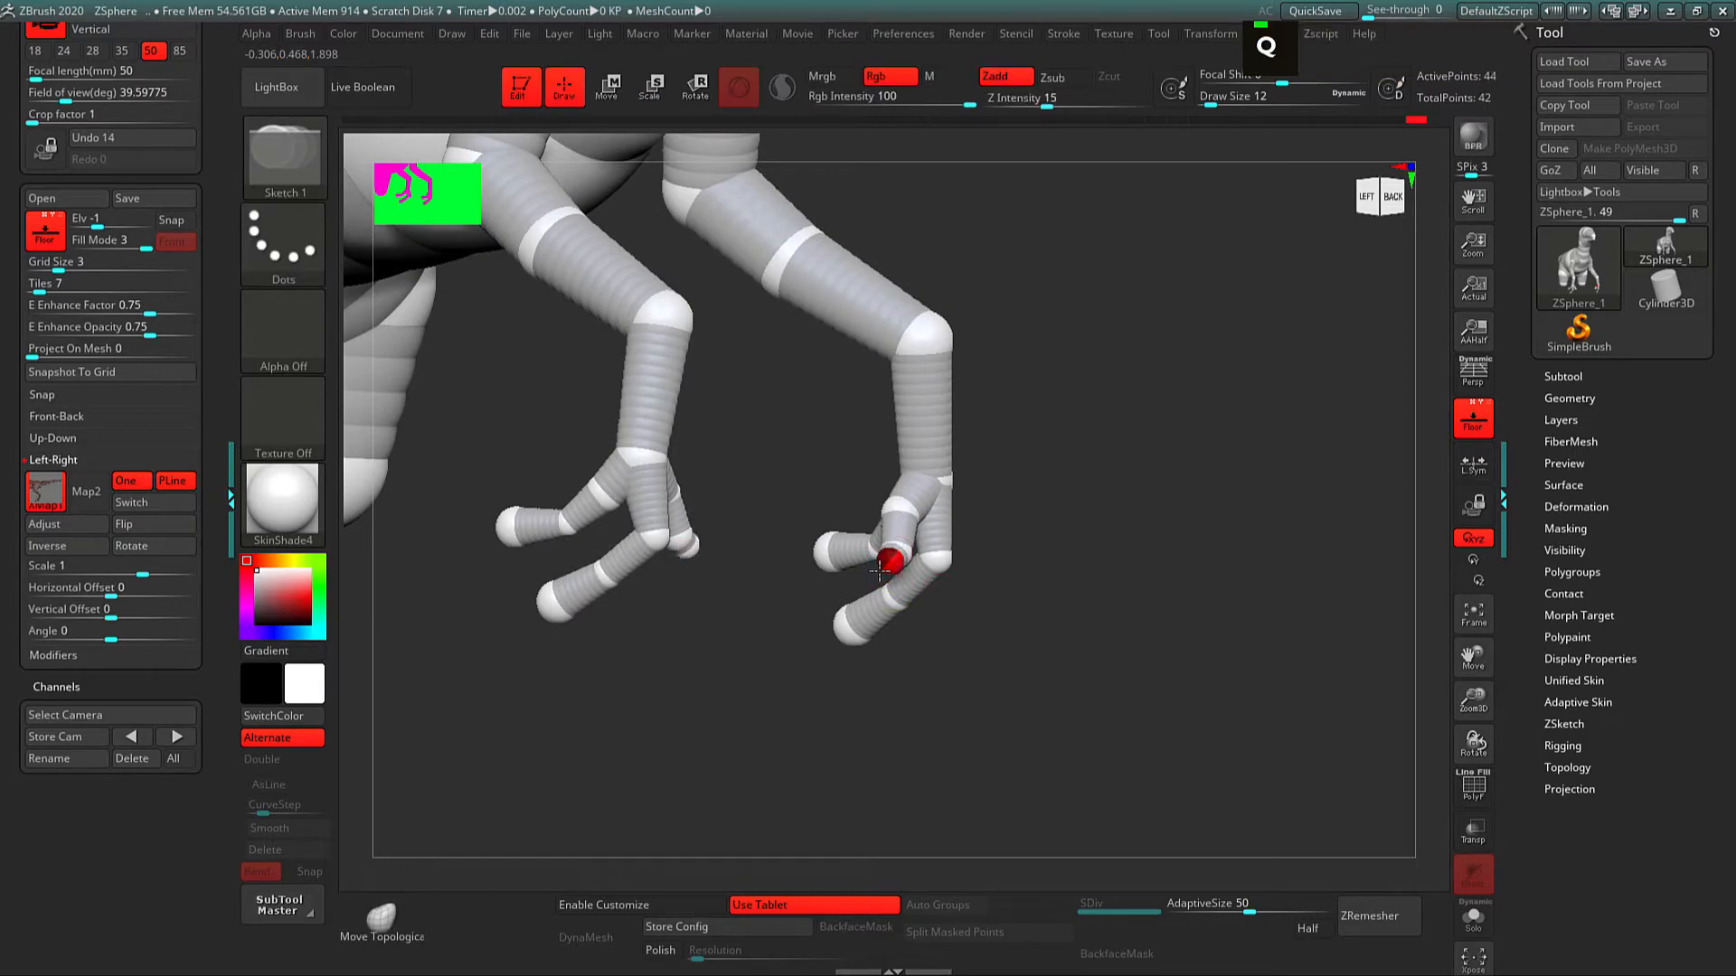
pyautogui.press('w')
pyautogui.moveTo(891, 563); pyautogui.dragTo(859, 611)
pyautogui.moveTo(977, 624); pyautogui.dragTo(1157, 620)
pyautogui.moveTo(1077, 667); pyautogui.dragTo(1138, 675)
pyautogui.keyDown('alt'); pyautogui.moveTo(1143, 680); pyautogui.dragTo(919, 605); pyautogui.keyUp('alt')
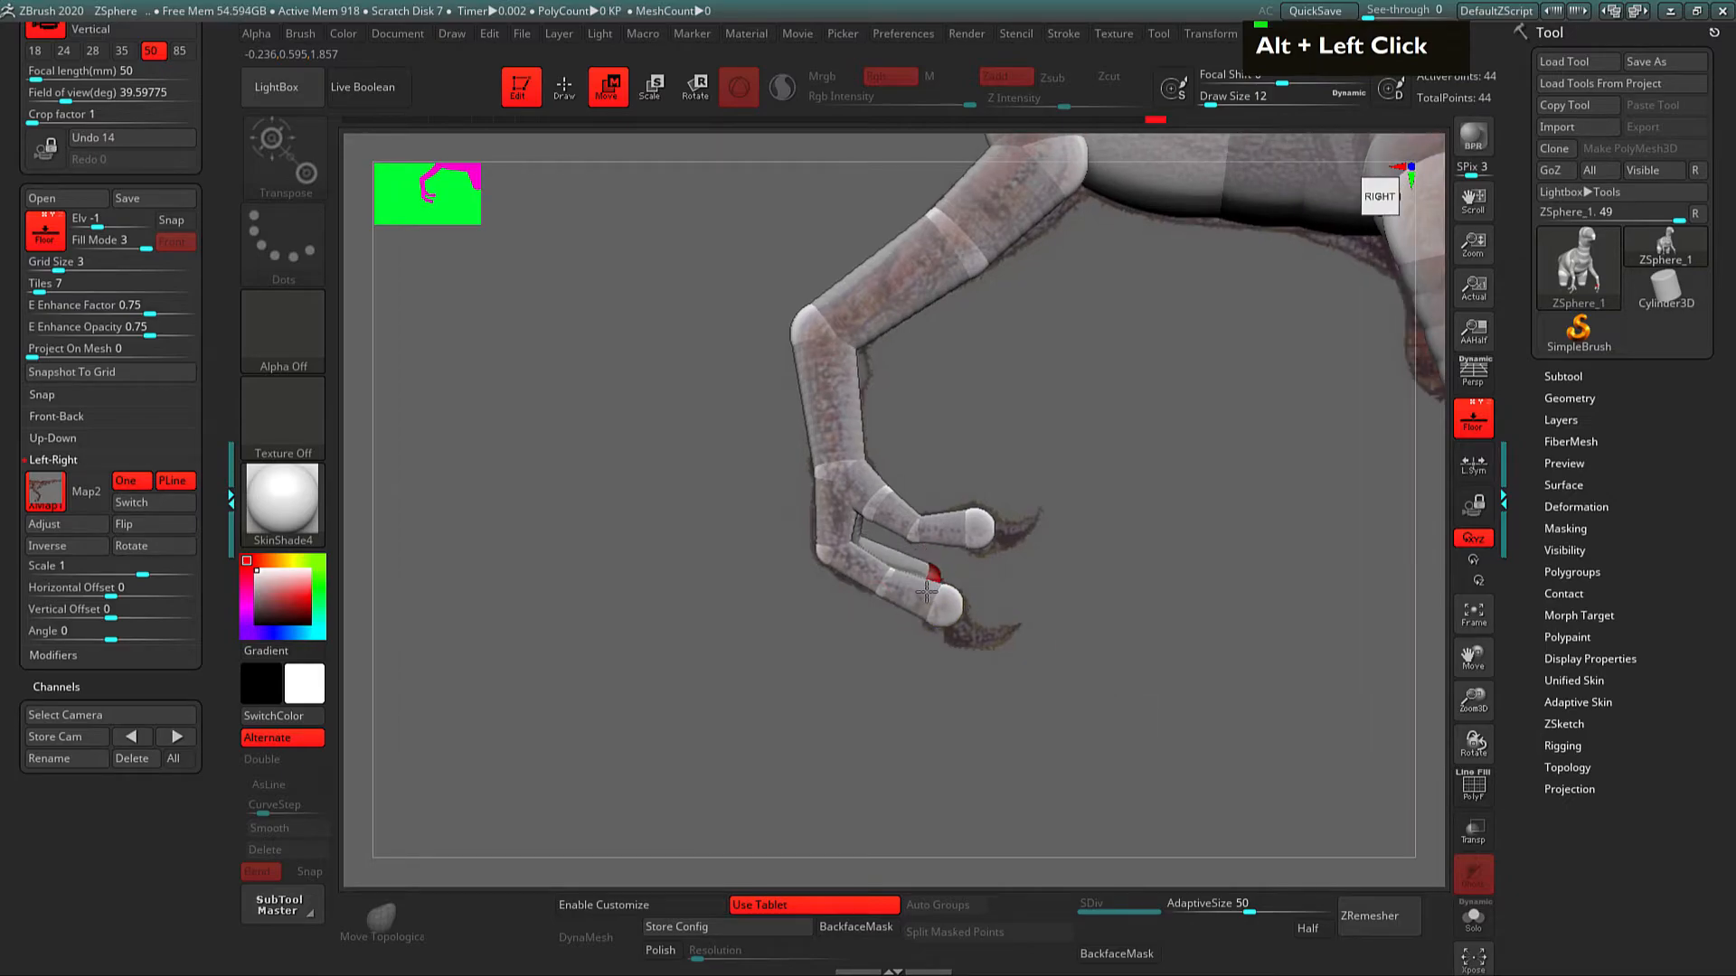
# Step: Reposition the inner finger's joint and tip so the finger hangs straight down beside the middle finger
pyautogui.keyDown('shift'); pyautogui.moveTo(849, 697); pyautogui.dragTo(973, 675); pyautogui.keyUp('shift')
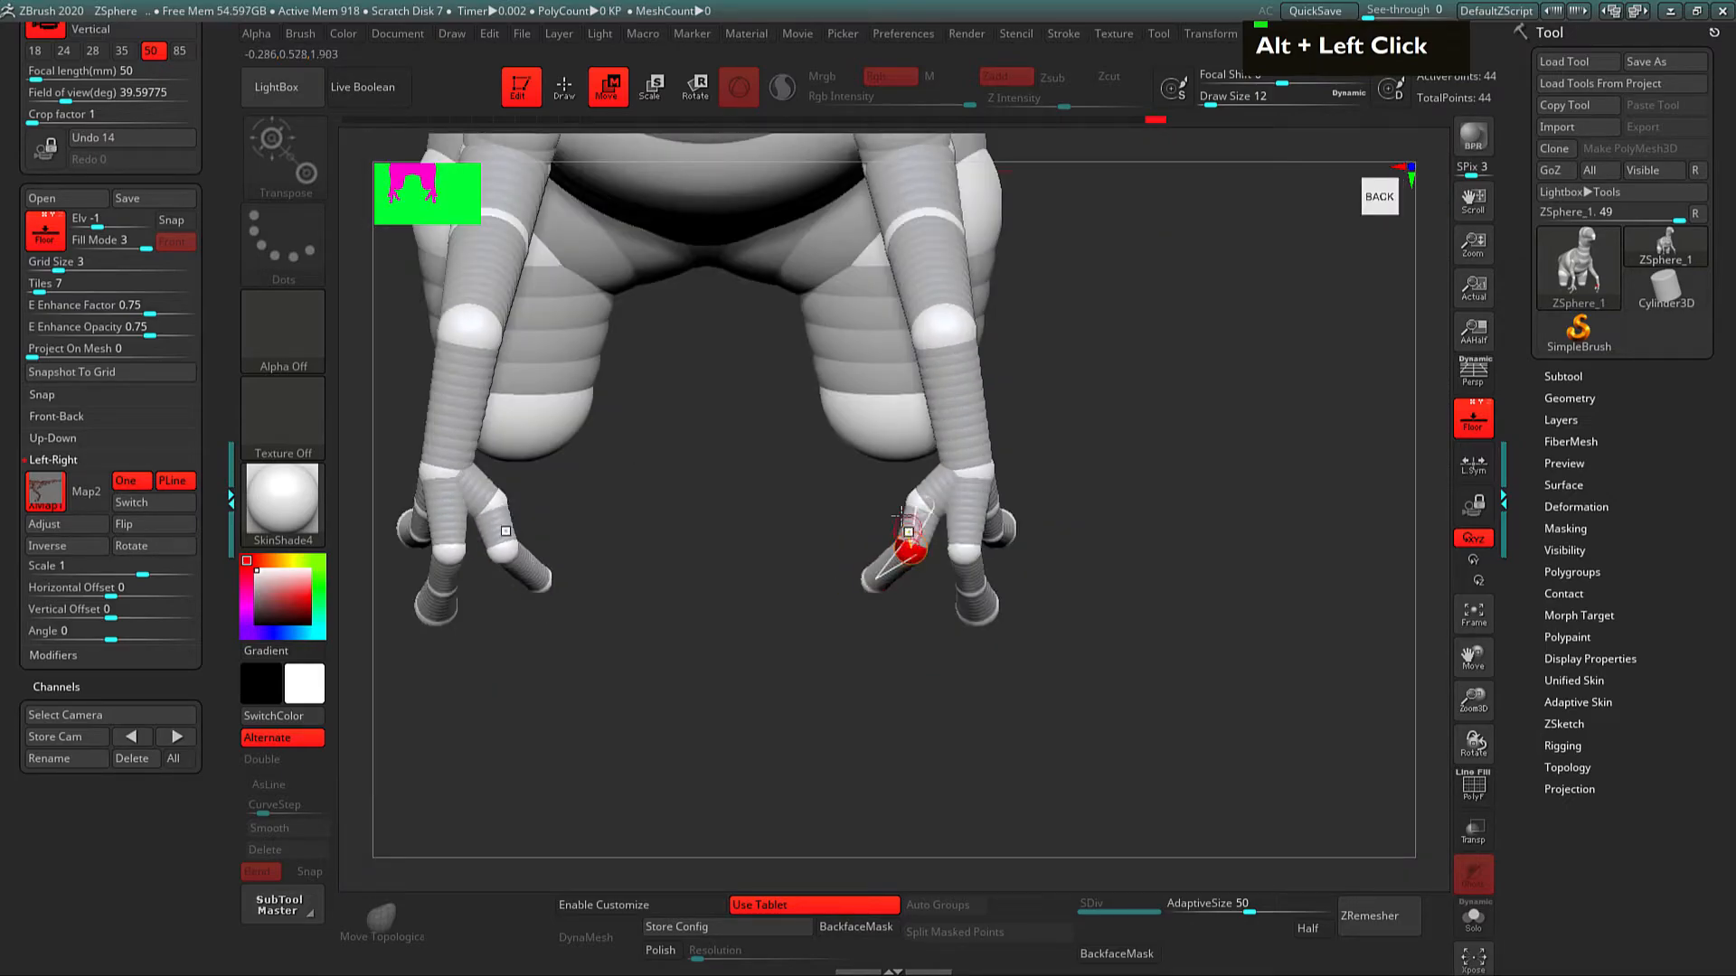
pyautogui.moveTo(919, 555); pyautogui.dragTo(920, 503)
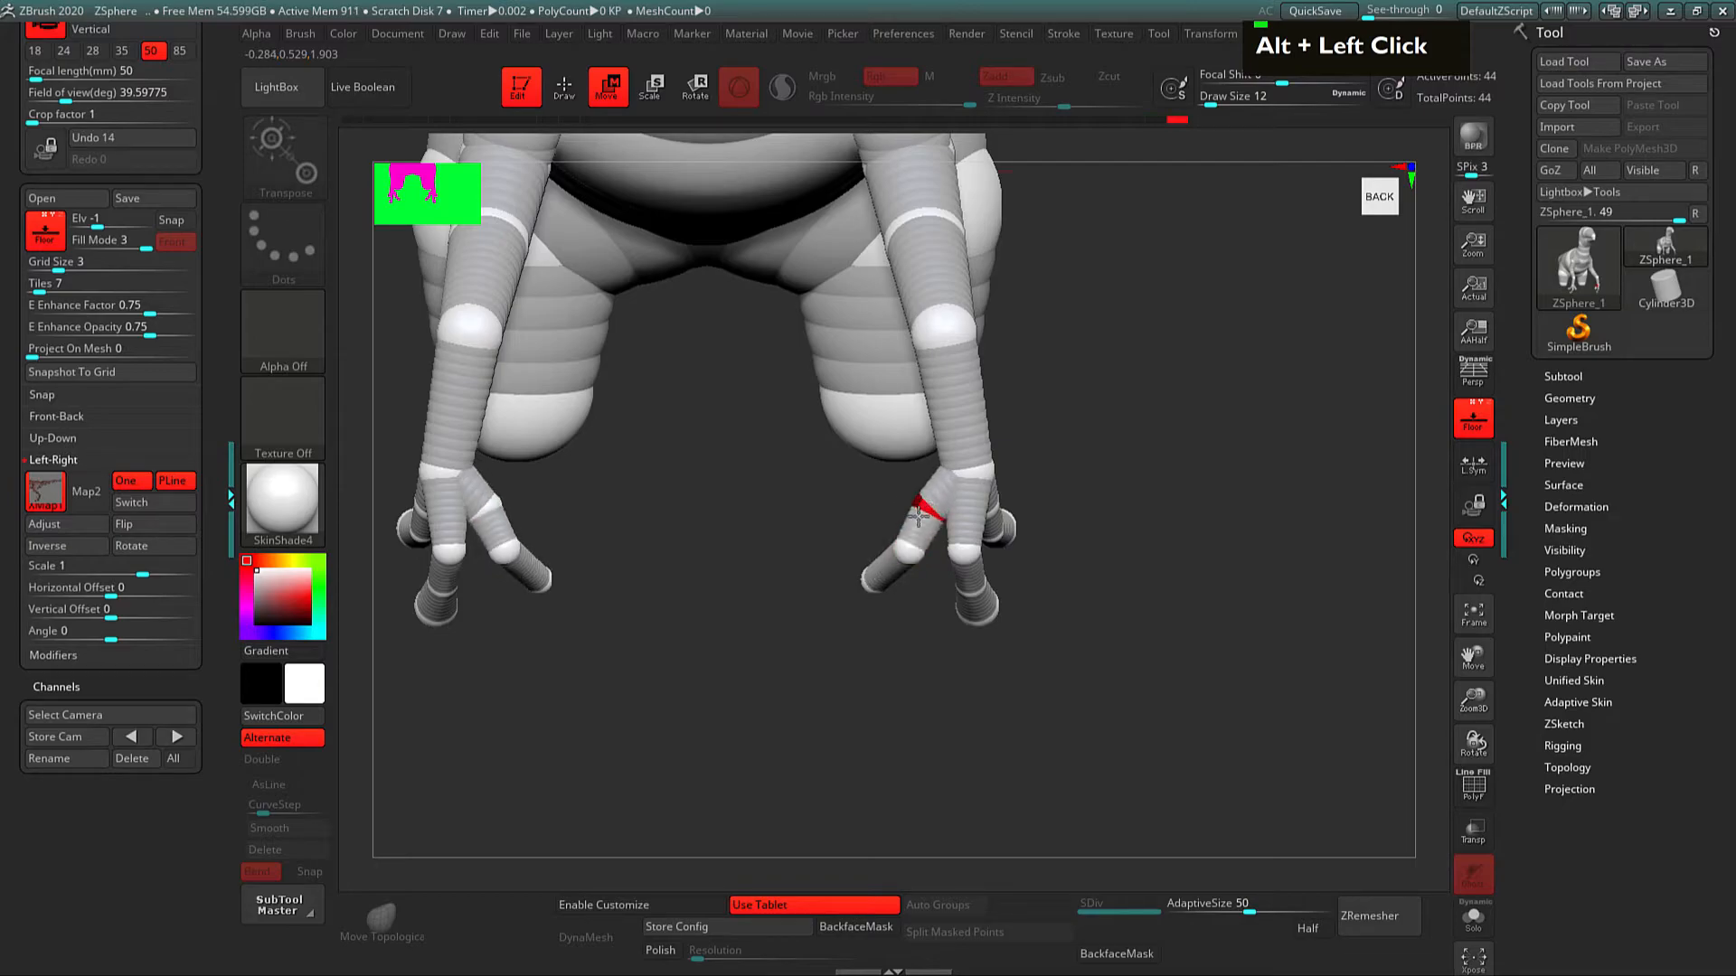
pyautogui.moveTo(872, 568); pyautogui.dragTo(898, 605)
pyautogui.keyDown('alt'); pyautogui.moveTo(692, 611); pyautogui.dragTo(839, 630); pyautogui.keyUp('alt')
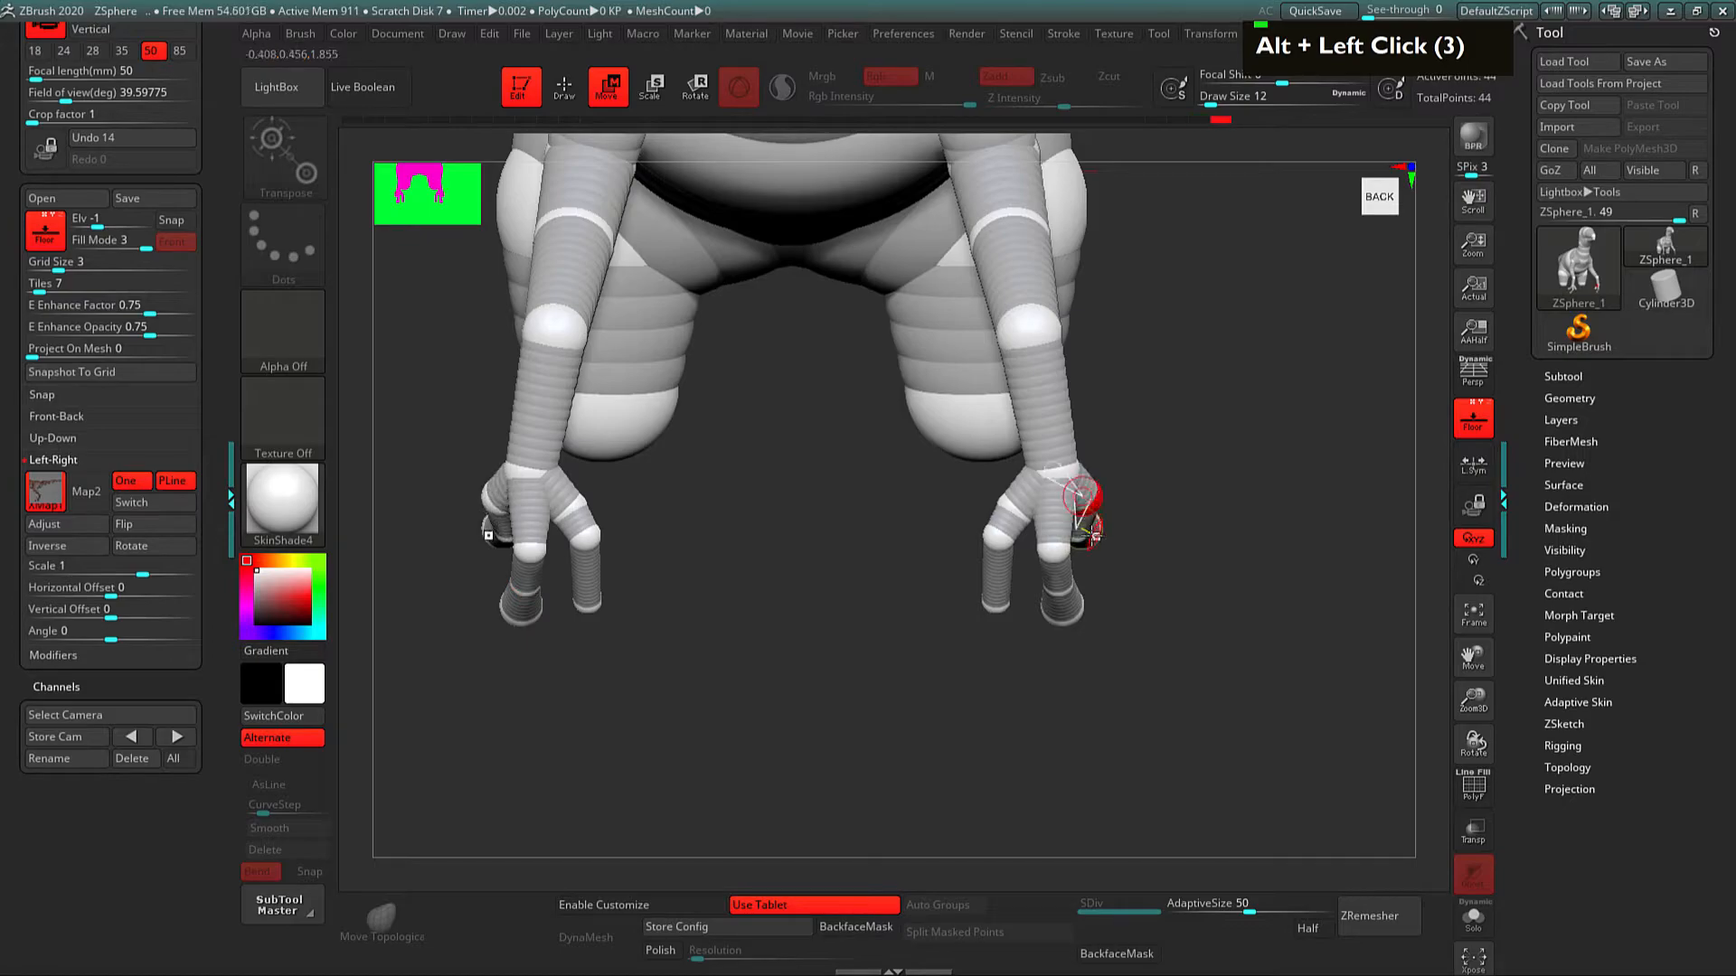
# Step: Spread the outer finger away from the palm and adjust its joints so the finger bends downward
pyautogui.keyDown('alt'); pyautogui.moveTo(1192, 622); pyautogui.dragTo(981, 579); pyautogui.keyUp('alt')
pyautogui.moveTo(895, 531); pyautogui.dragTo(969, 472)
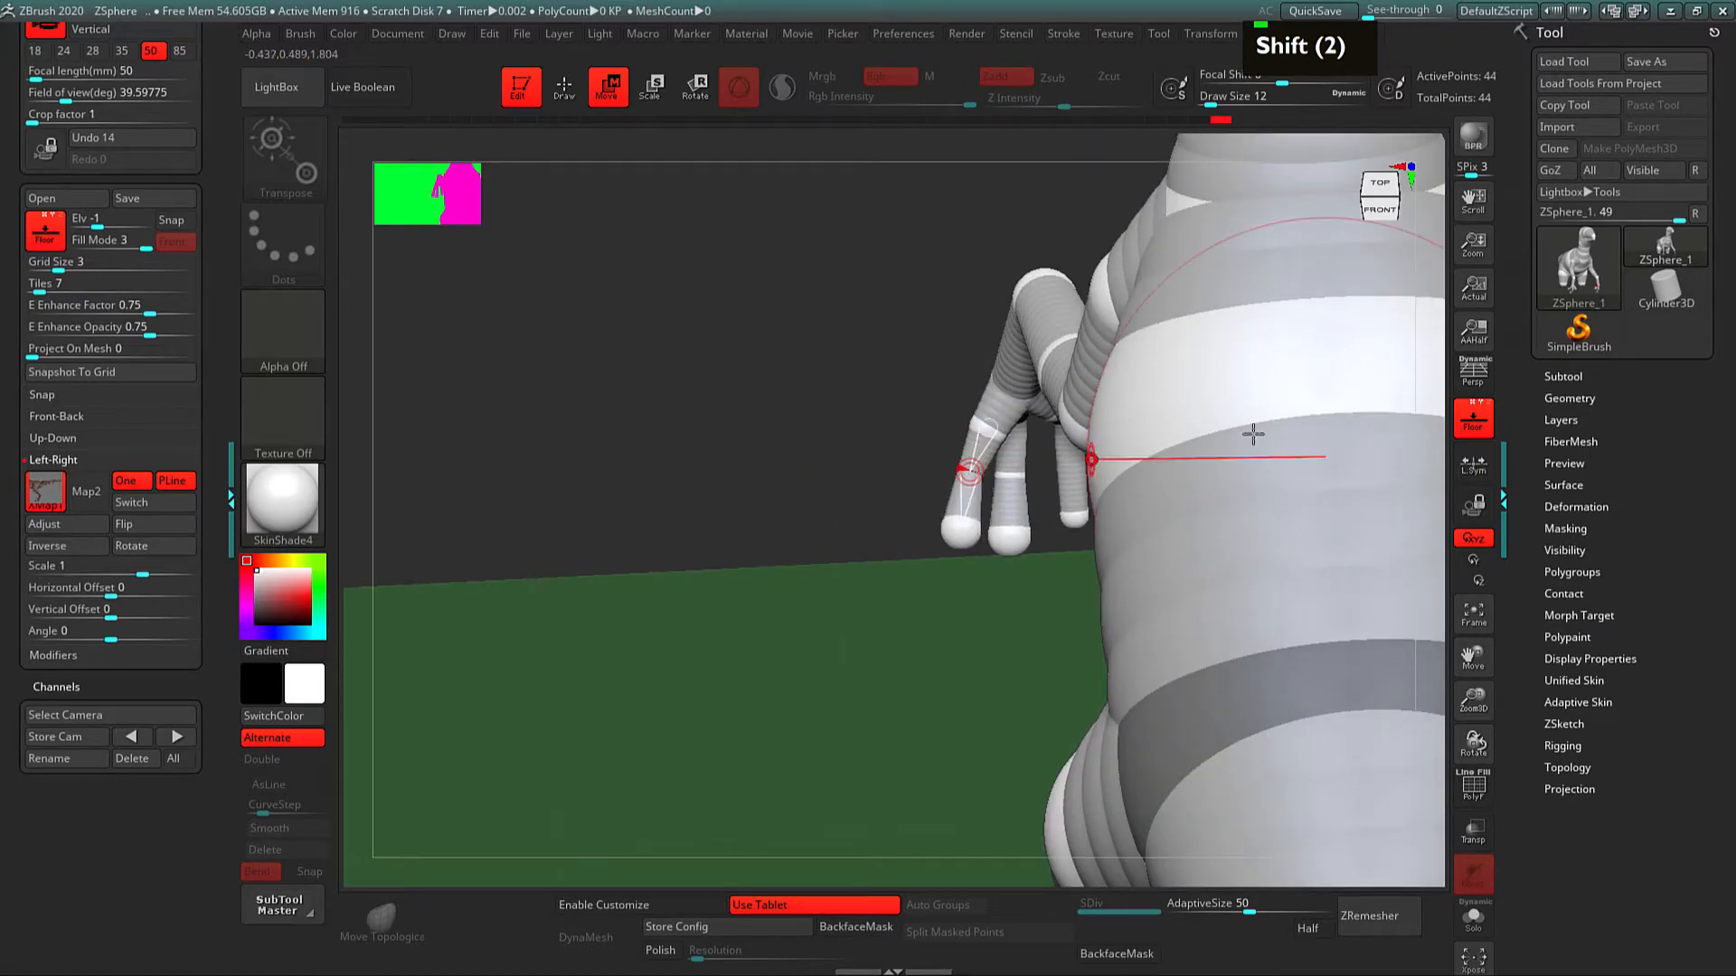
pyautogui.click(1481, 405)
pyautogui.keyDown('alt'); pyautogui.moveTo(813, 532); pyautogui.dragTo(653, 242); pyautogui.keyUp('alt')
pyautogui.moveTo(743, 673); pyautogui.dragTo(816, 558)
pyautogui.moveTo(948, 489); pyautogui.dragTo(967, 575)
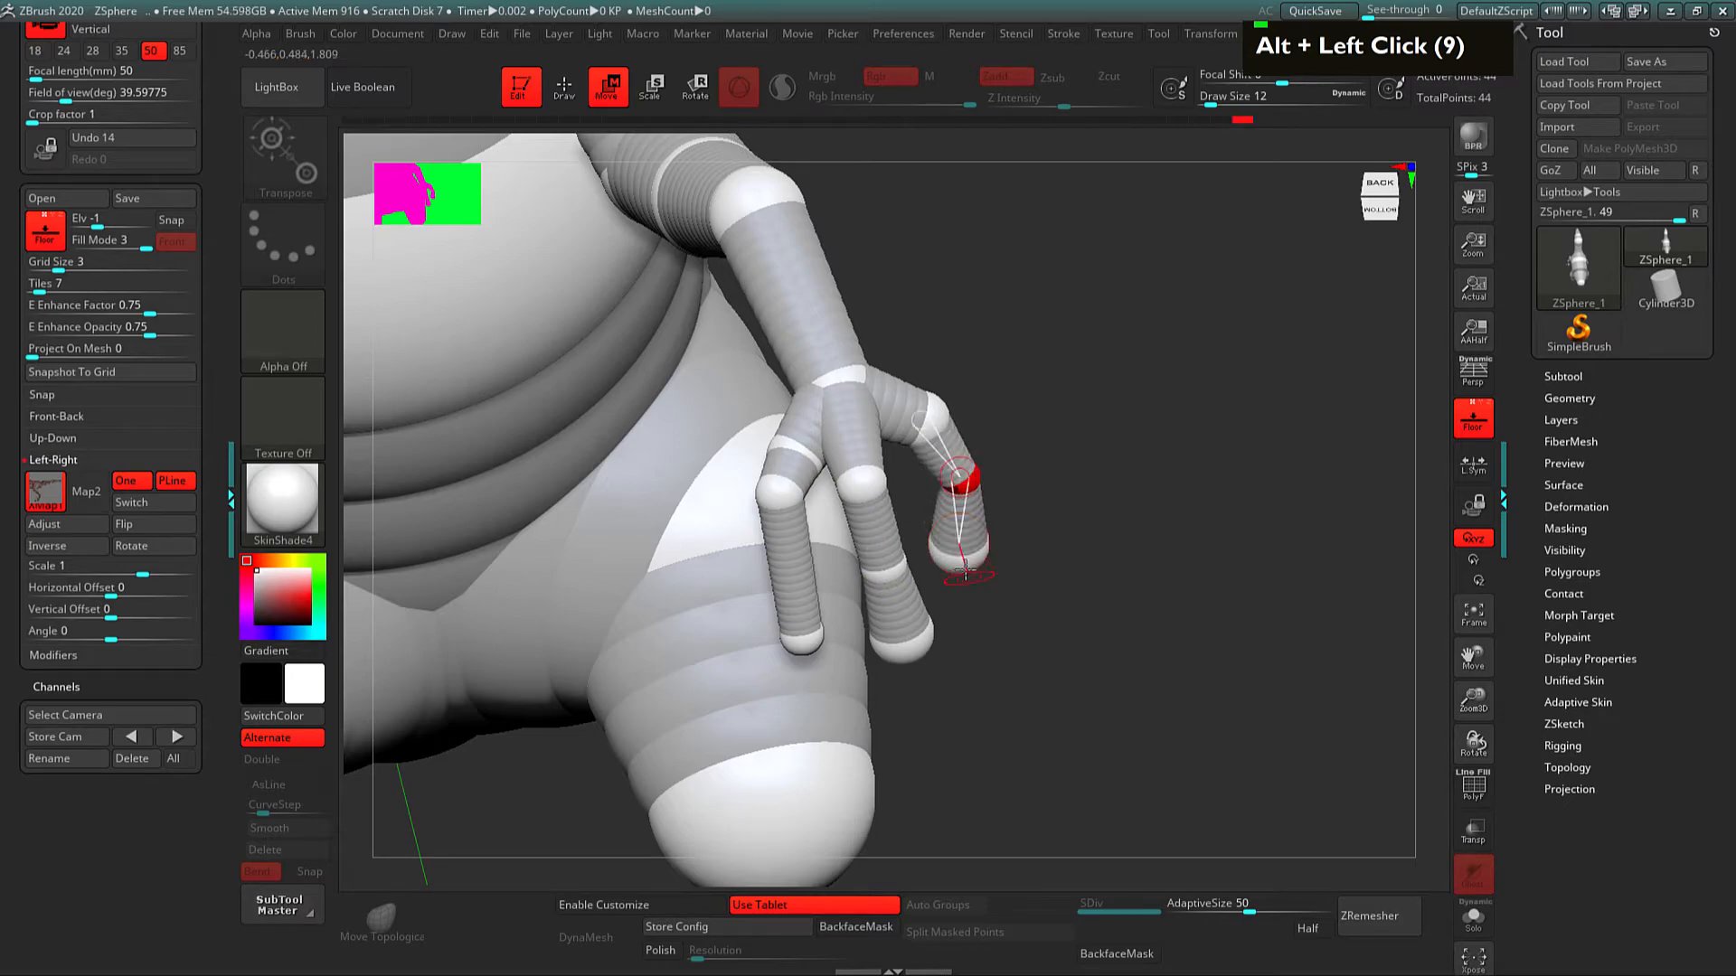
pyautogui.press('e')
pyautogui.moveTo(1141, 506); pyautogui.dragTo(1031, 689)
pyautogui.press('w')
# Step: Add a child ZSphere at the tail base, pull it to the reference tail's tip, and shrink it to taper the tail
pyautogui.keyDown('alt'); pyautogui.moveTo(1097, 595); pyautogui.dragTo(983, 624); pyautogui.keyUp('alt')
pyautogui.keyDown('alt'); pyautogui.moveTo(830, 585); pyautogui.dragTo(645, 500); pyautogui.keyUp('alt')
pyautogui.keyDown('alt'); pyautogui.moveTo(1274, 513); pyautogui.dragTo(1127, 622); pyautogui.keyUp('alt')
pyautogui.moveTo(1238, 687)
pyautogui.keyDown('alt'); pyautogui.mouseDown()
pyautogui.moveTo(1209, 612)
pyautogui.moveTo(1030, 620)
pyautogui.moveTo(1136, 647)
pyautogui.moveTo(1153, 706)
pyautogui.moveTo(1065, 707)
pyautogui.mouseUp(); pyautogui.keyUp('alt')
pyautogui.press('q')
pyautogui.click(732, 551)
pyautogui.press('w')
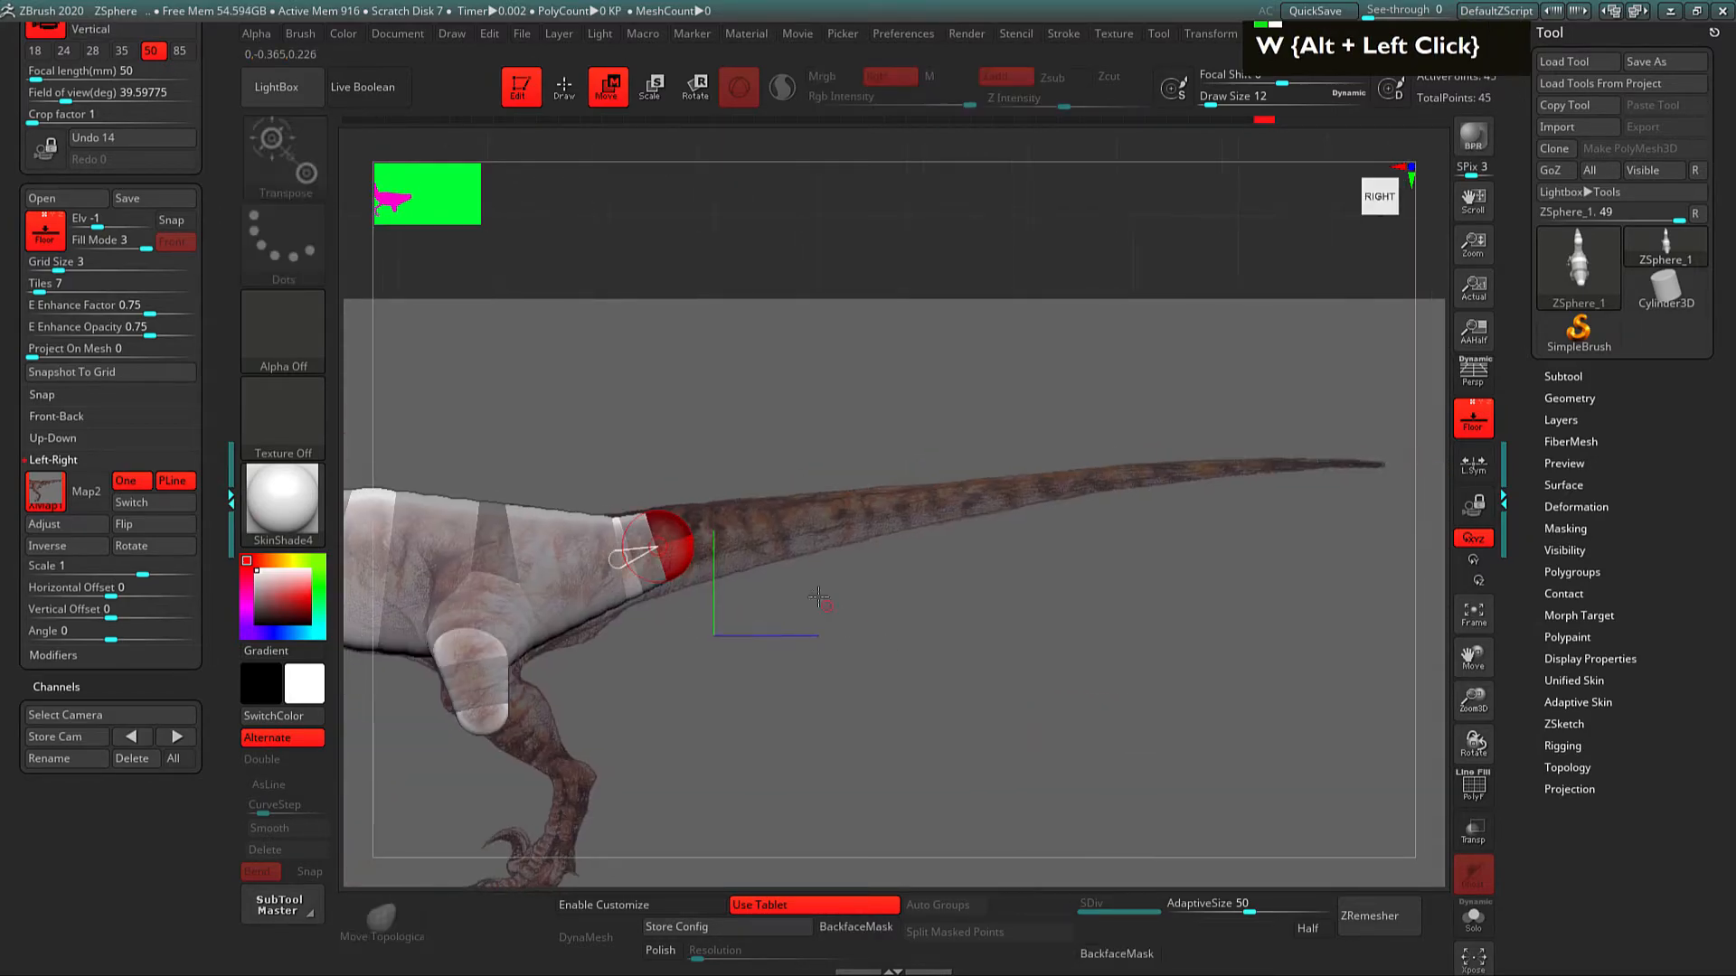
pyautogui.moveTo(689, 540); pyautogui.dragTo(1002, 539)
pyautogui.press('e')
# Step: Insert three joint ZSpheres spaced along the tail
pyautogui.press('q')
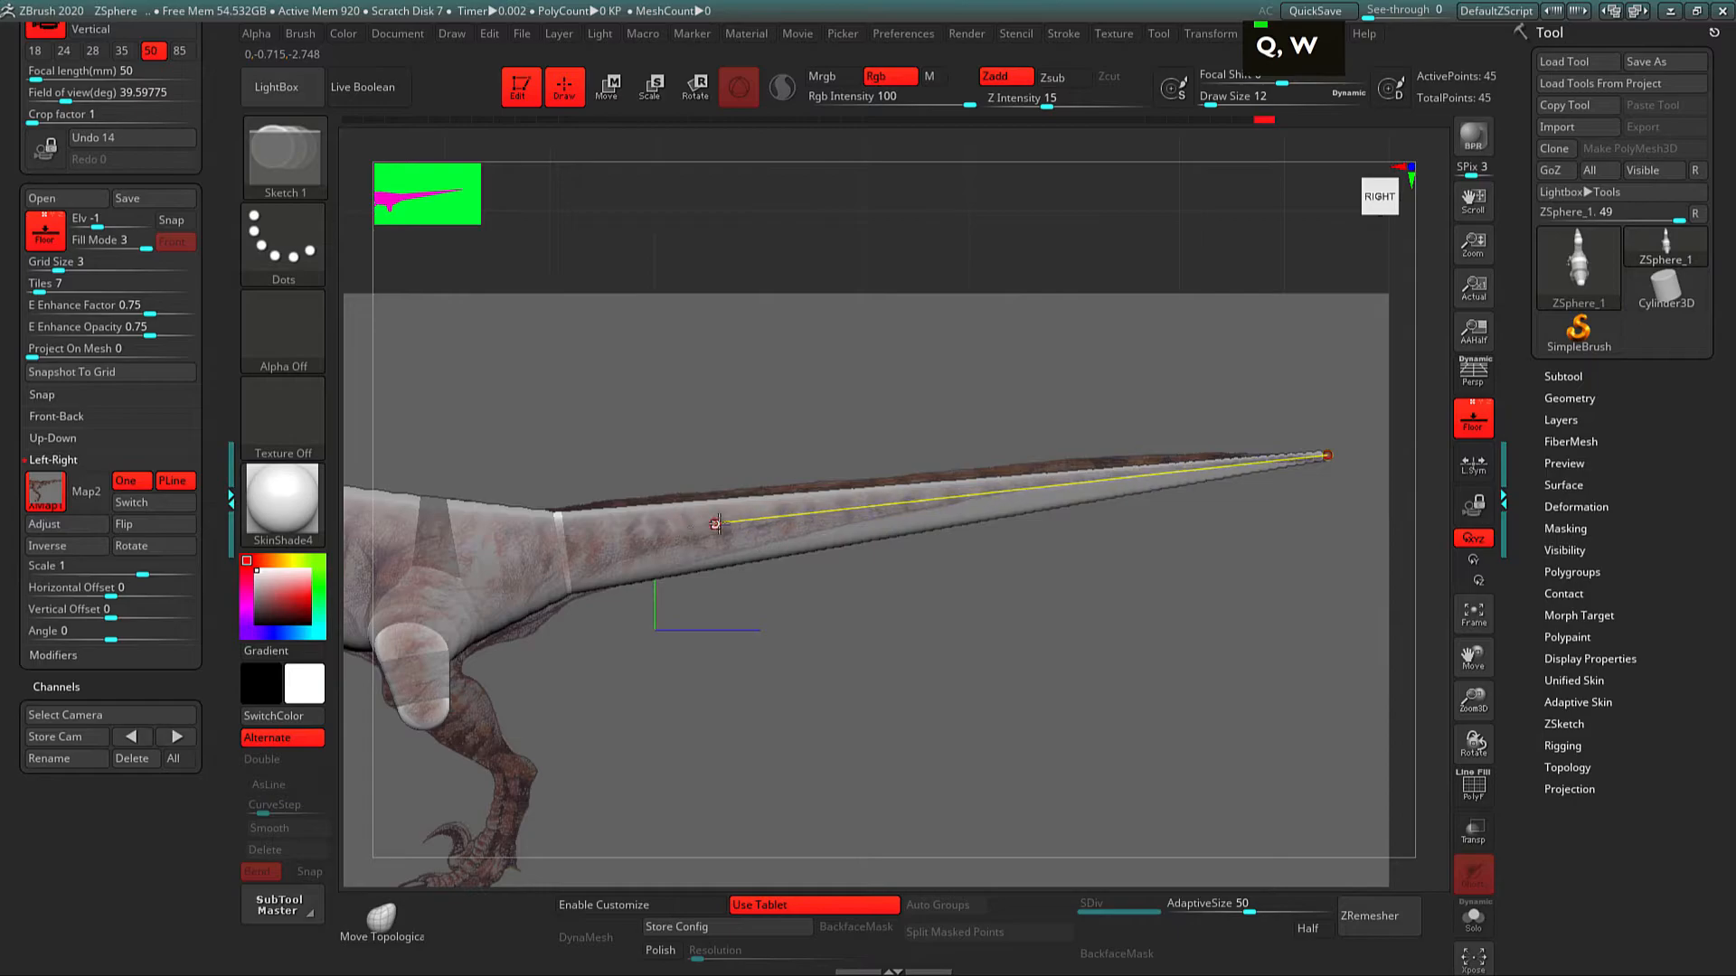
pyautogui.click(726, 518)
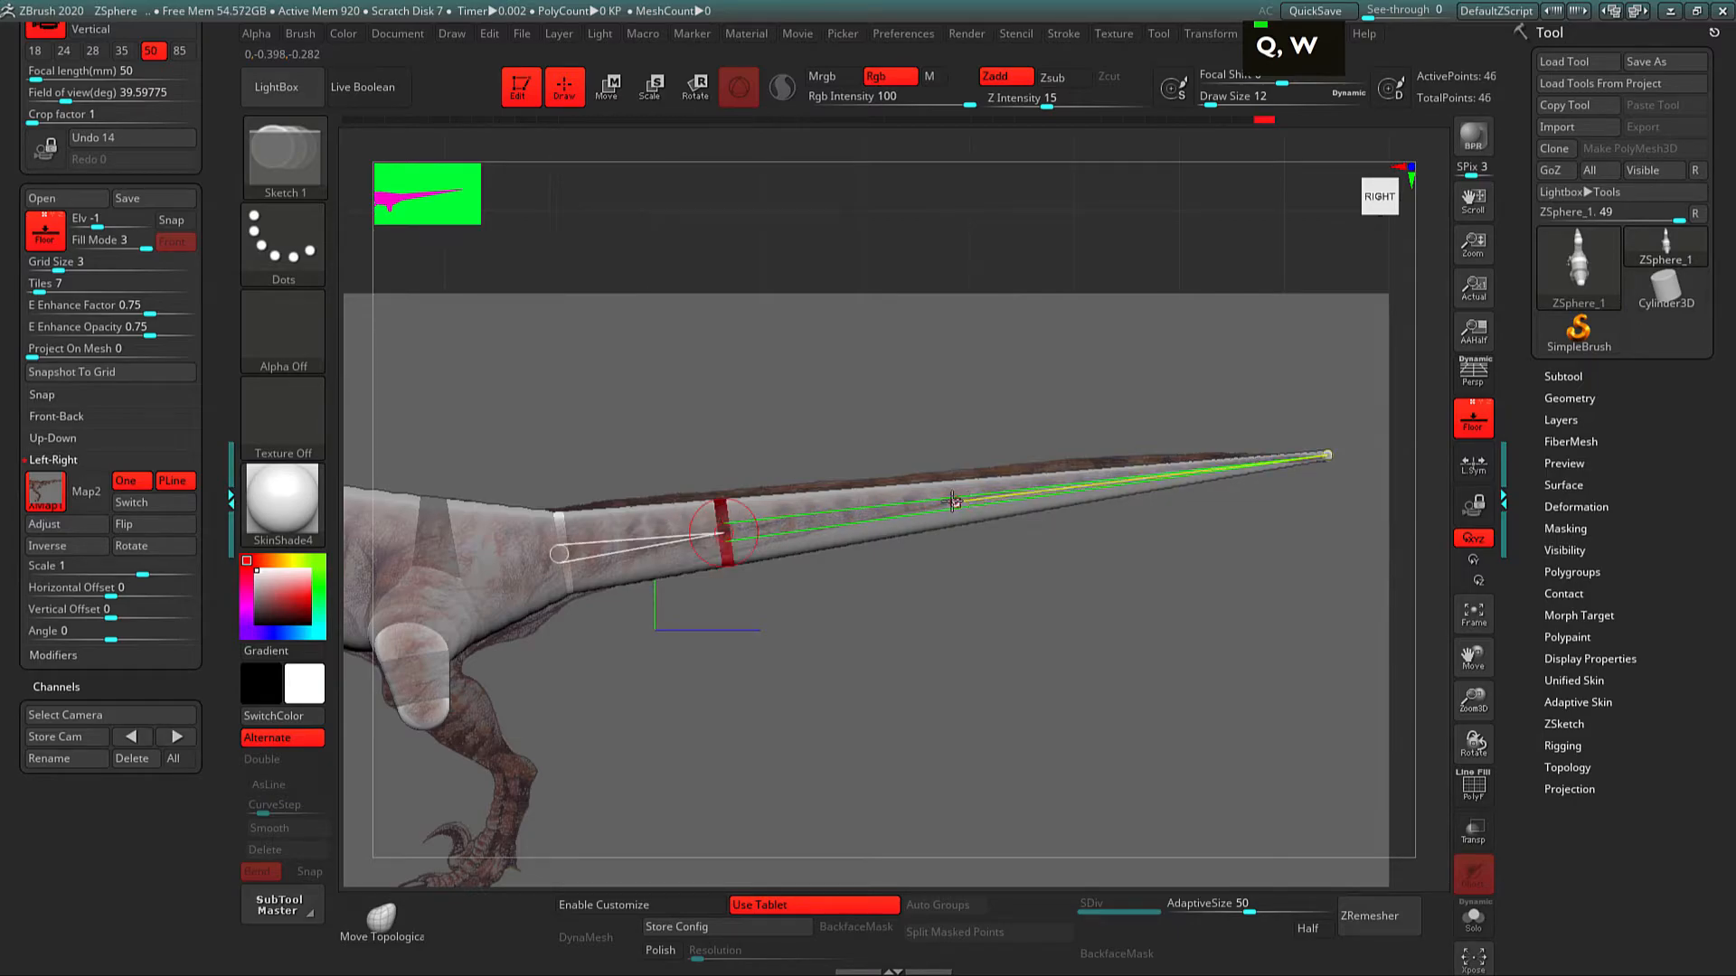
pyautogui.click(1177, 475)
# Step: Move and scale the new tail joints so the tail follows the curve and thickness of the reference
pyautogui.press('w')
pyautogui.moveTo(732, 537); pyautogui.dragTo(726, 522)
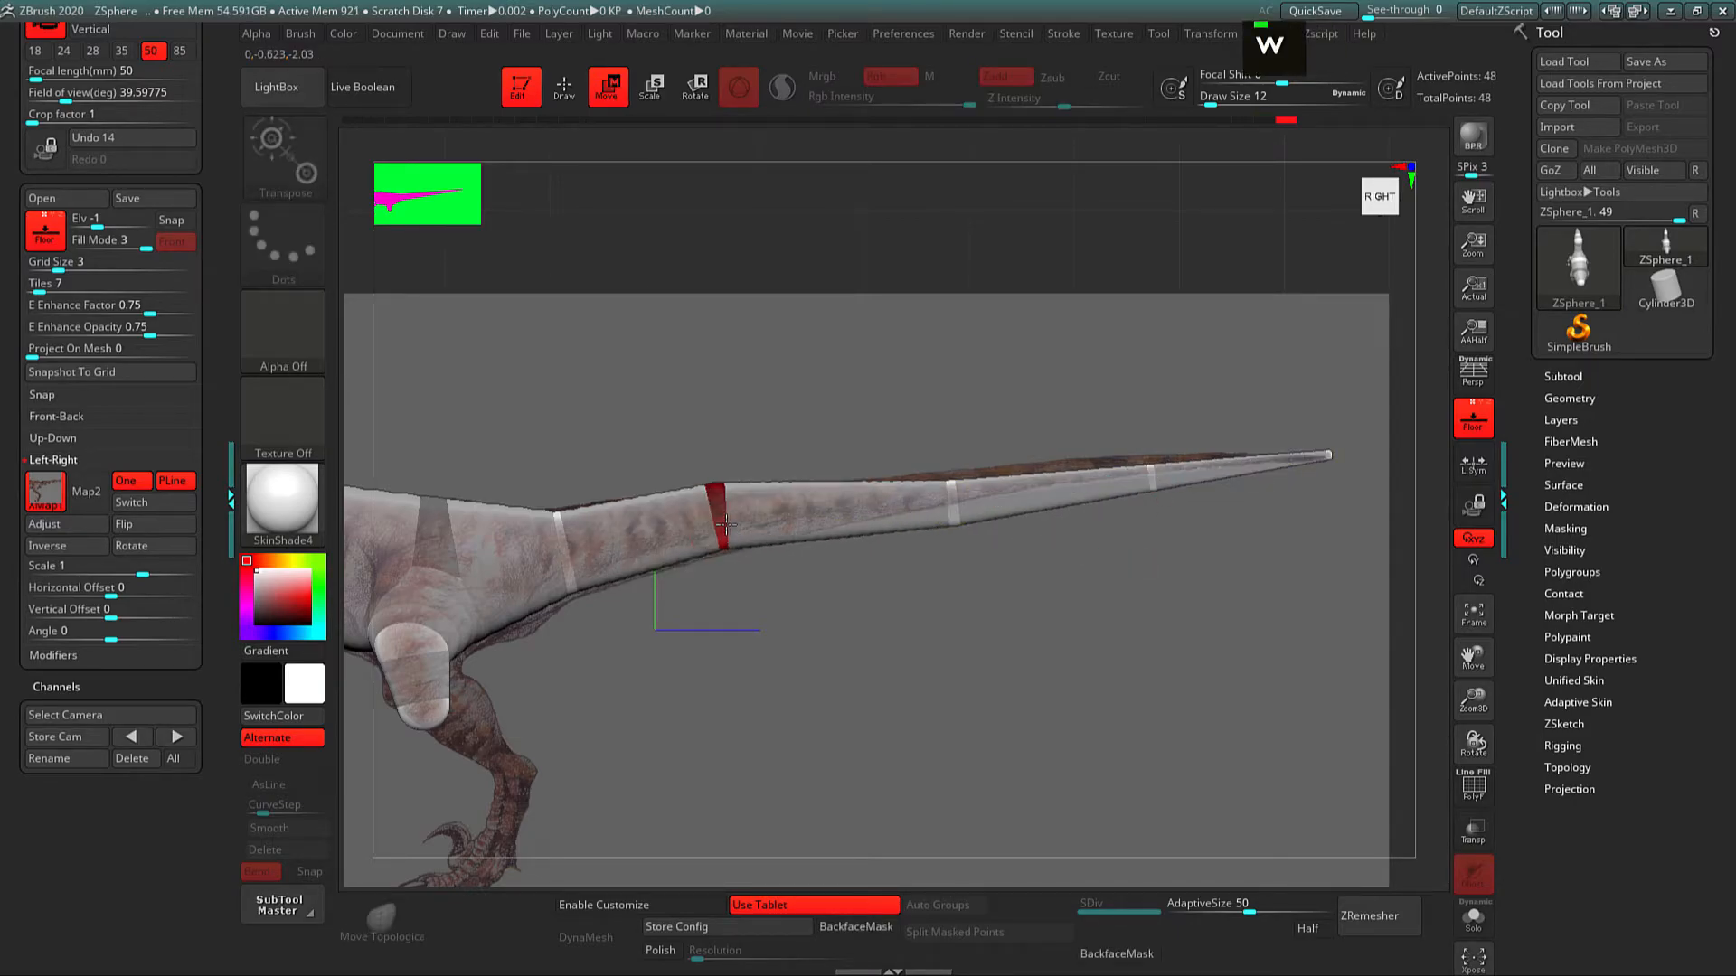
pyautogui.press('e')
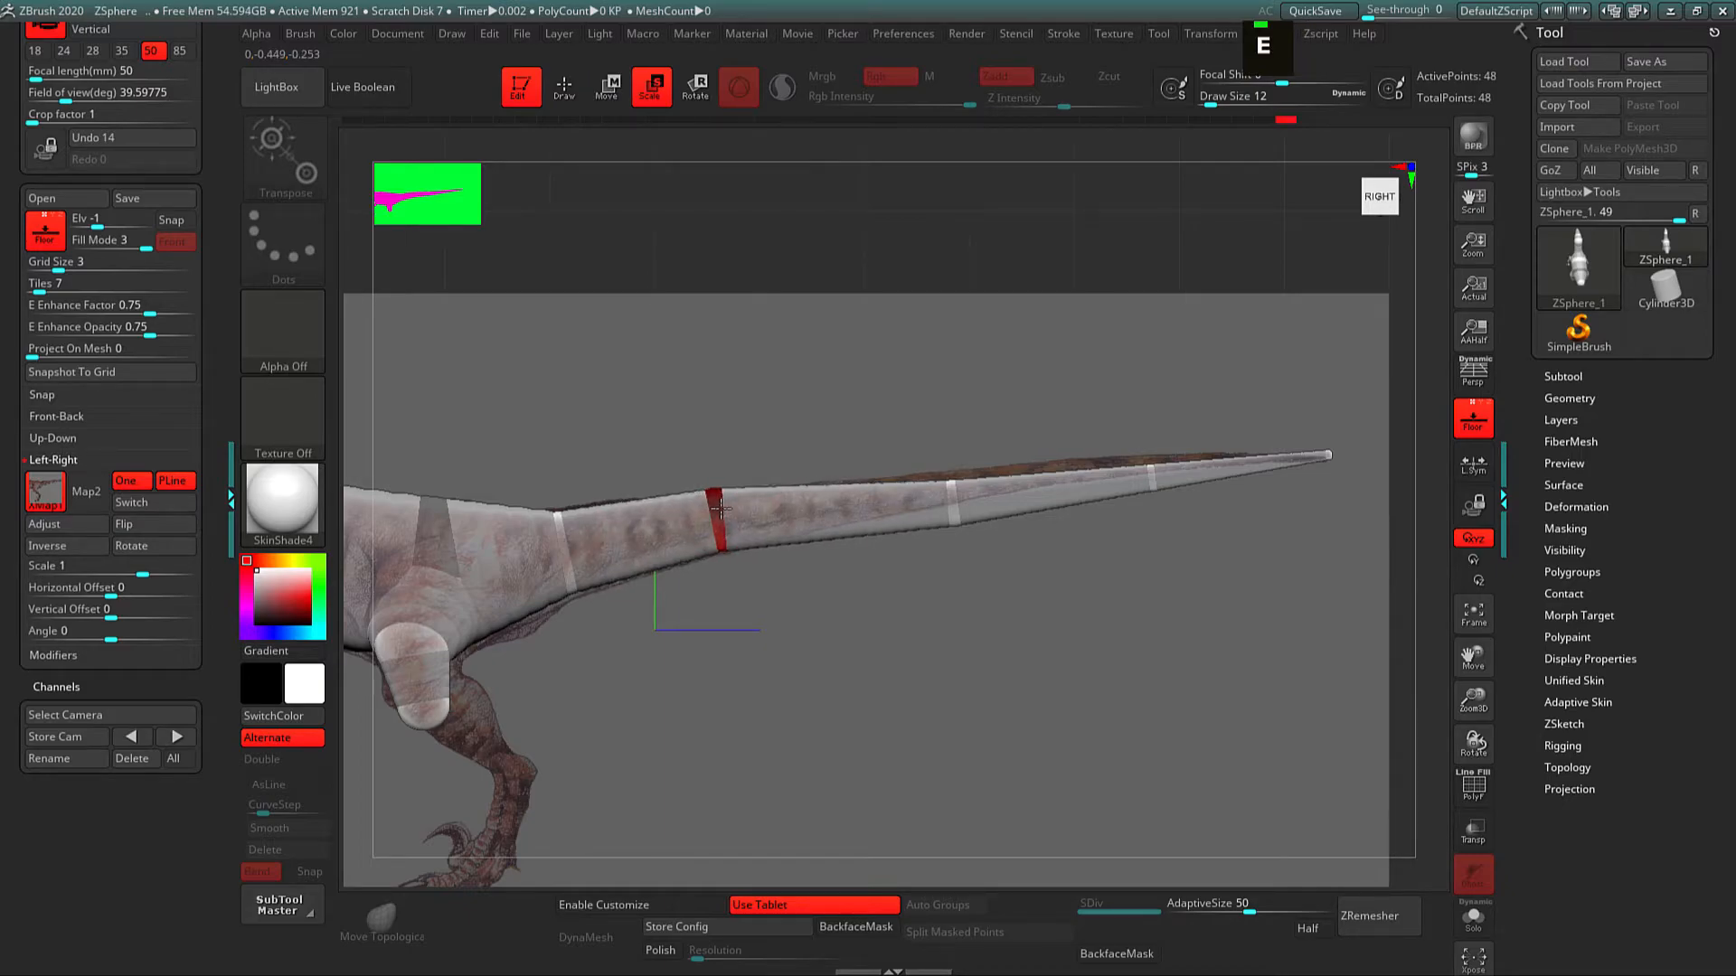
pyautogui.moveTo(958, 504); pyautogui.dragTo(951, 485)
pyautogui.press('w')
pyautogui.press('e')
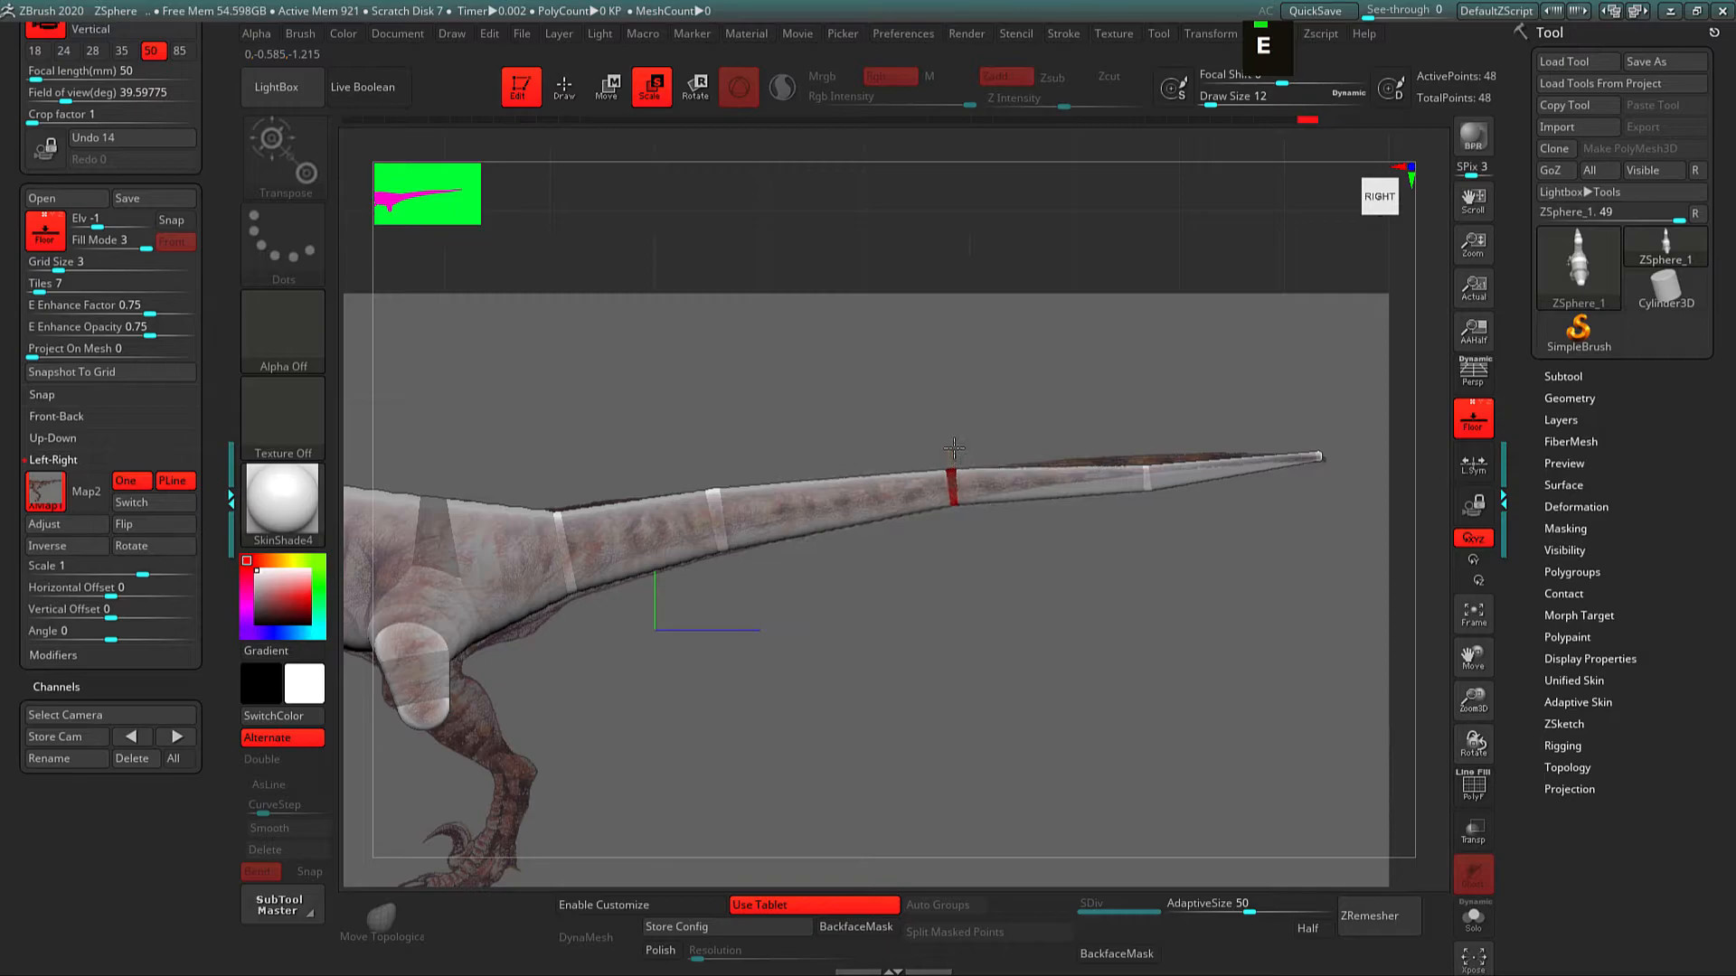
pyautogui.press('w')
pyautogui.moveTo(1158, 478); pyautogui.dragTo(1147, 469)
pyautogui.press('e')
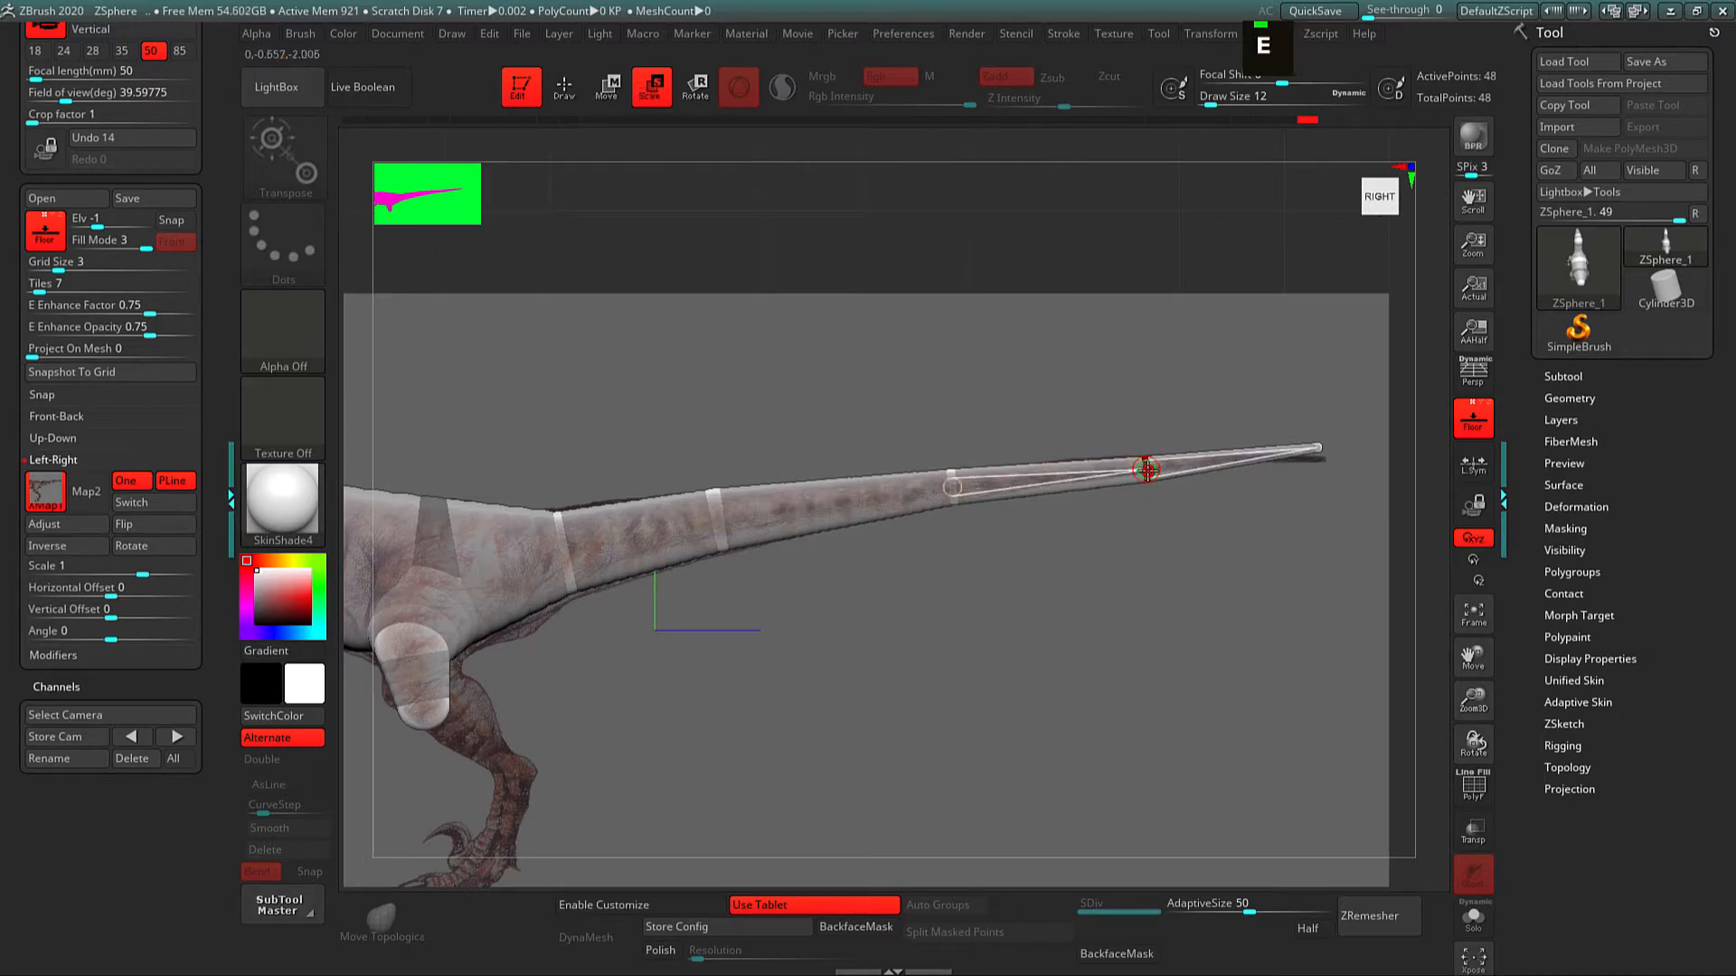
pyautogui.press('w')
# Step: Fine-tune the position of the joint near the tail's tip and the size of the tail-base joint
pyautogui.keyDown('alt'); pyautogui.moveTo(1144, 537); pyautogui.dragTo(795, 569); pyautogui.keyUp('alt')
pyautogui.keyDown('alt'); pyautogui.moveTo(1044, 561); pyautogui.dragTo(1058, 696); pyautogui.keyUp('alt')
pyautogui.press('w')
pyautogui.moveTo(1114, 462); pyautogui.dragTo(1118, 473)
pyautogui.keyDown('alt'); pyautogui.moveTo(720, 633); pyautogui.dragTo(1209, 632); pyautogui.keyUp('alt')
pyautogui.keyDown('alt'); pyautogui.moveTo(362, 869); pyautogui.dragTo(771, 662); pyautogui.keyUp('alt')
pyautogui.keyDown('alt'); pyautogui.moveTo(1261, 698); pyautogui.dragTo(986, 725); pyautogui.keyUp('alt')
pyautogui.press('e')
pyautogui.moveTo(750, 524)
pyautogui.mouseDown()
pyautogui.moveTo(762, 531)
pyautogui.moveTo(742, 524)
pyautogui.mouseUp()
pyautogui.press('w')
# Step: Insert a joint ZSphere between the hips and the tail base, then position and scale it to the reference outline
pyautogui.keyDown('alt'); pyautogui.moveTo(821, 611); pyautogui.dragTo(926, 570); pyautogui.keyUp('alt')
pyautogui.keyDown('alt'); pyautogui.moveTo(821, 590); pyautogui.dragTo(826, 627); pyautogui.keyUp('alt')
pyautogui.press('q')
pyautogui.moveTo(762, 542); pyautogui.dragTo(778, 565)
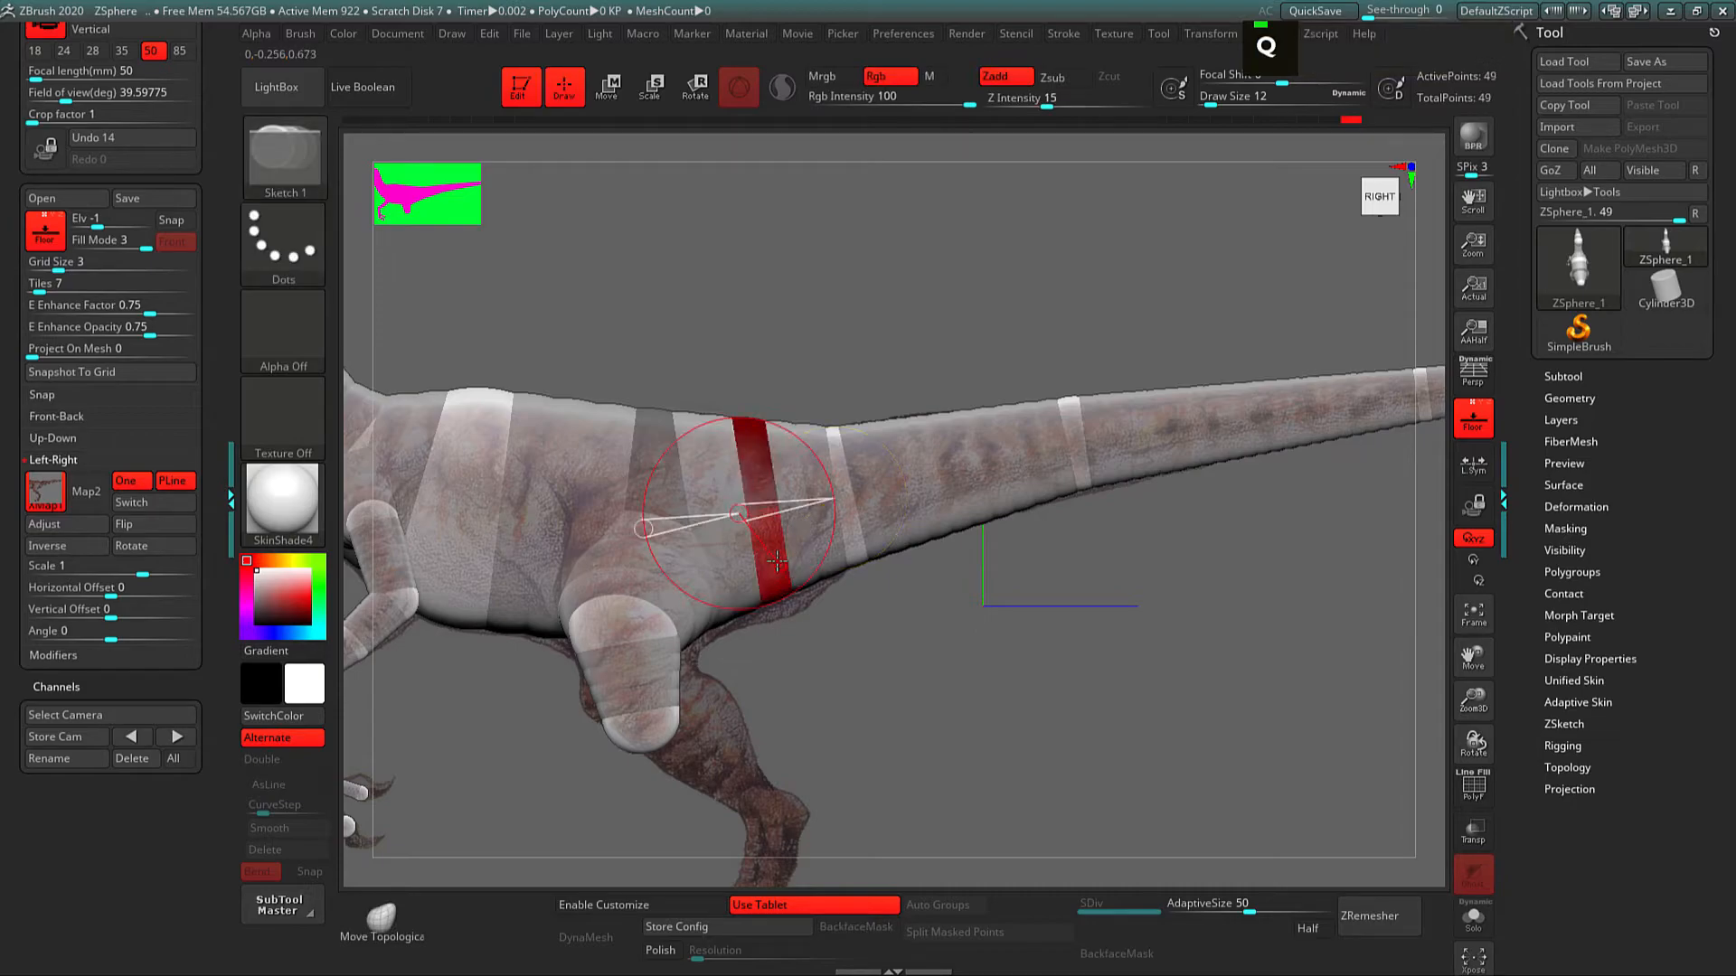
pyautogui.press('e')
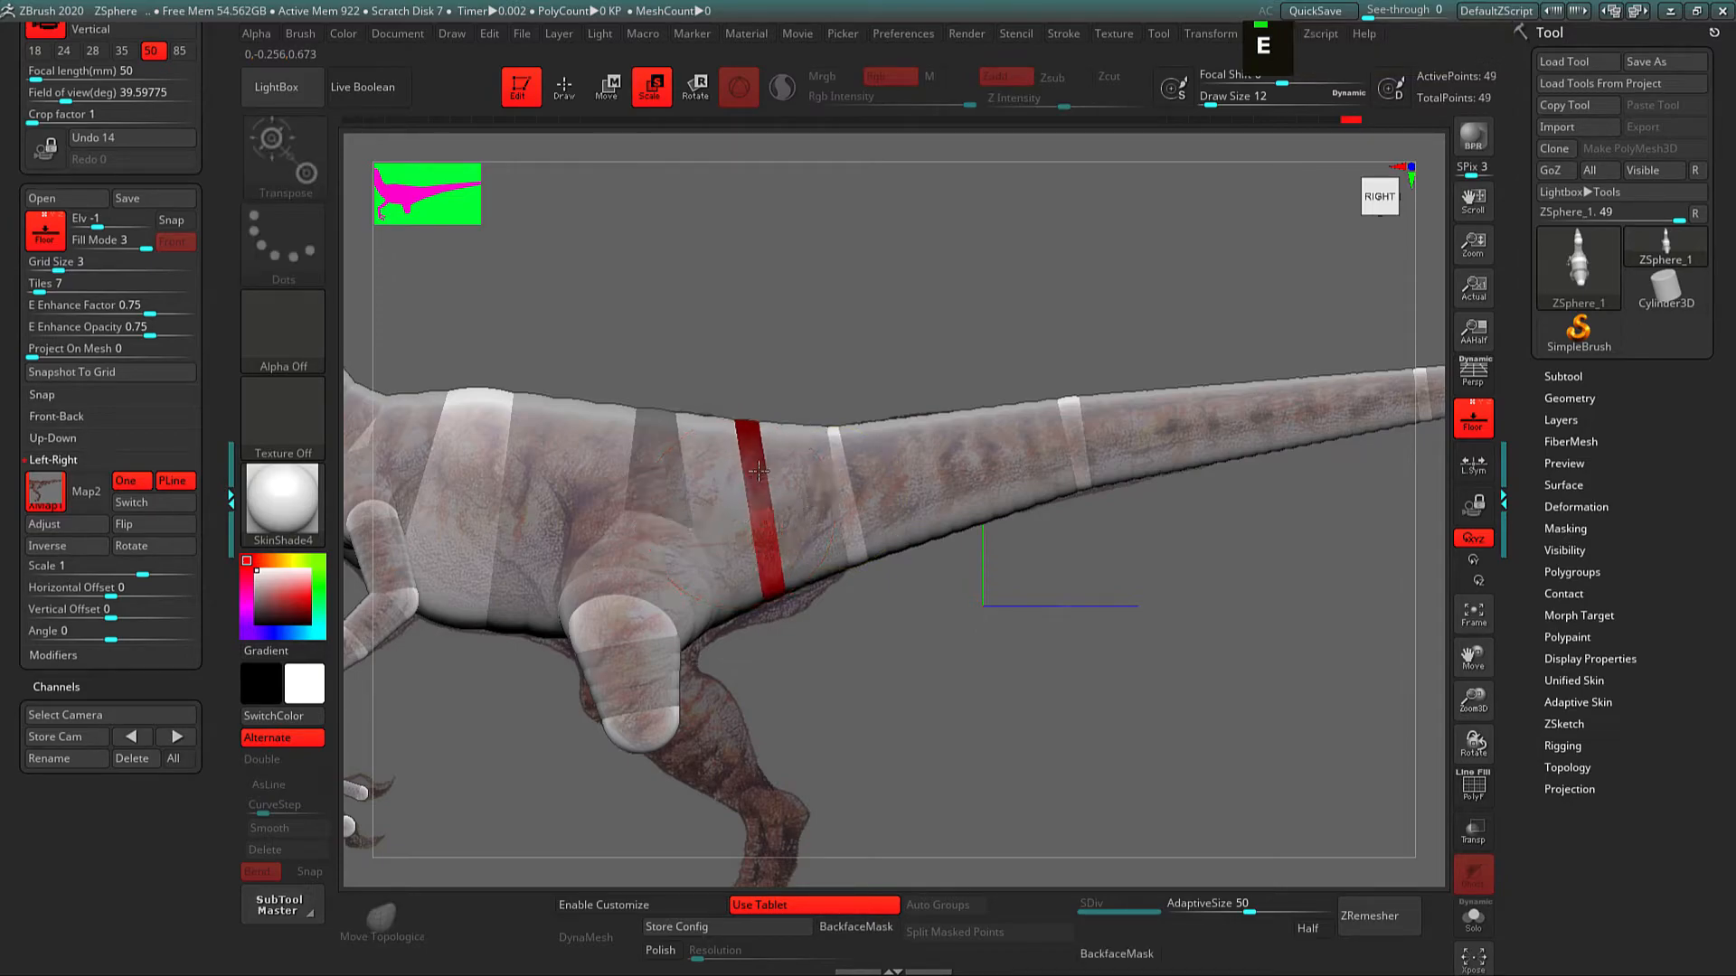
pyautogui.press('w')
pyautogui.moveTo(764, 481); pyautogui.dragTo(766, 487)
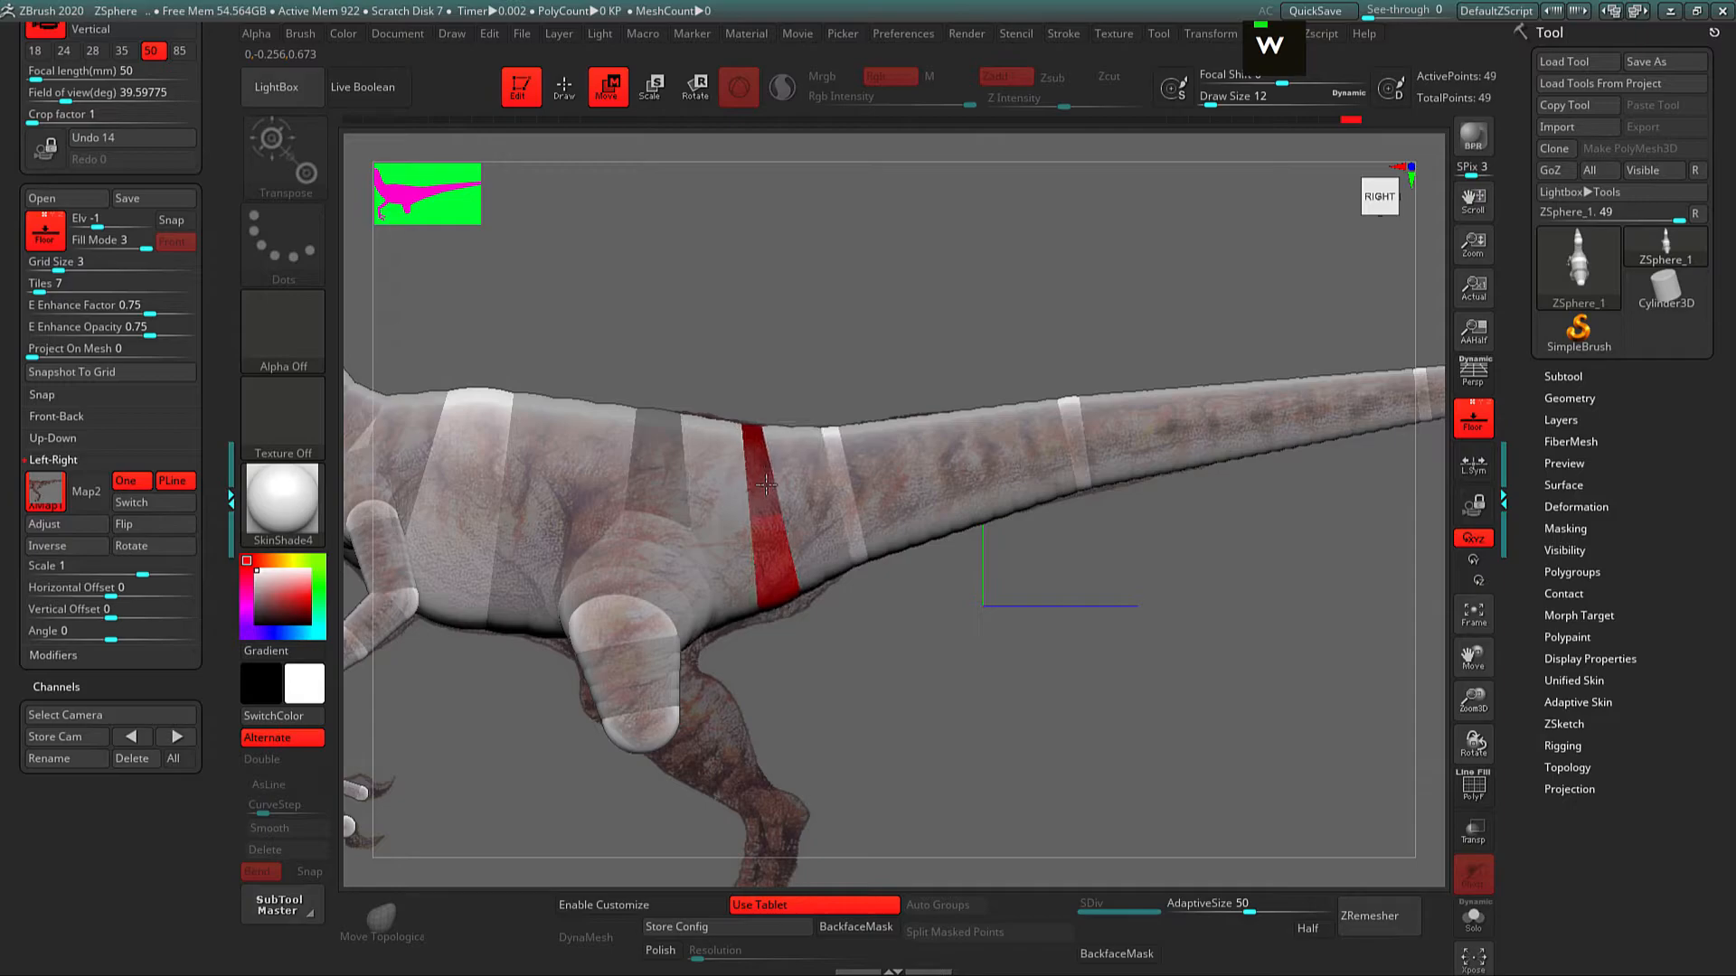
pyautogui.press('e')
# Step: Add a child ZSphere at the hind leg's knee and pull it down along the reference shin to the ankle
pyautogui.keyDown('alt'); pyautogui.moveTo(845, 696); pyautogui.dragTo(902, 582); pyautogui.keyUp('alt')
pyautogui.press('q')
pyautogui.press('w')
pyautogui.moveTo(713, 630)
pyautogui.mouseDown()
pyautogui.moveTo(725, 661)
pyautogui.moveTo(812, 673)
pyautogui.mouseUp()
pyautogui.press('w')
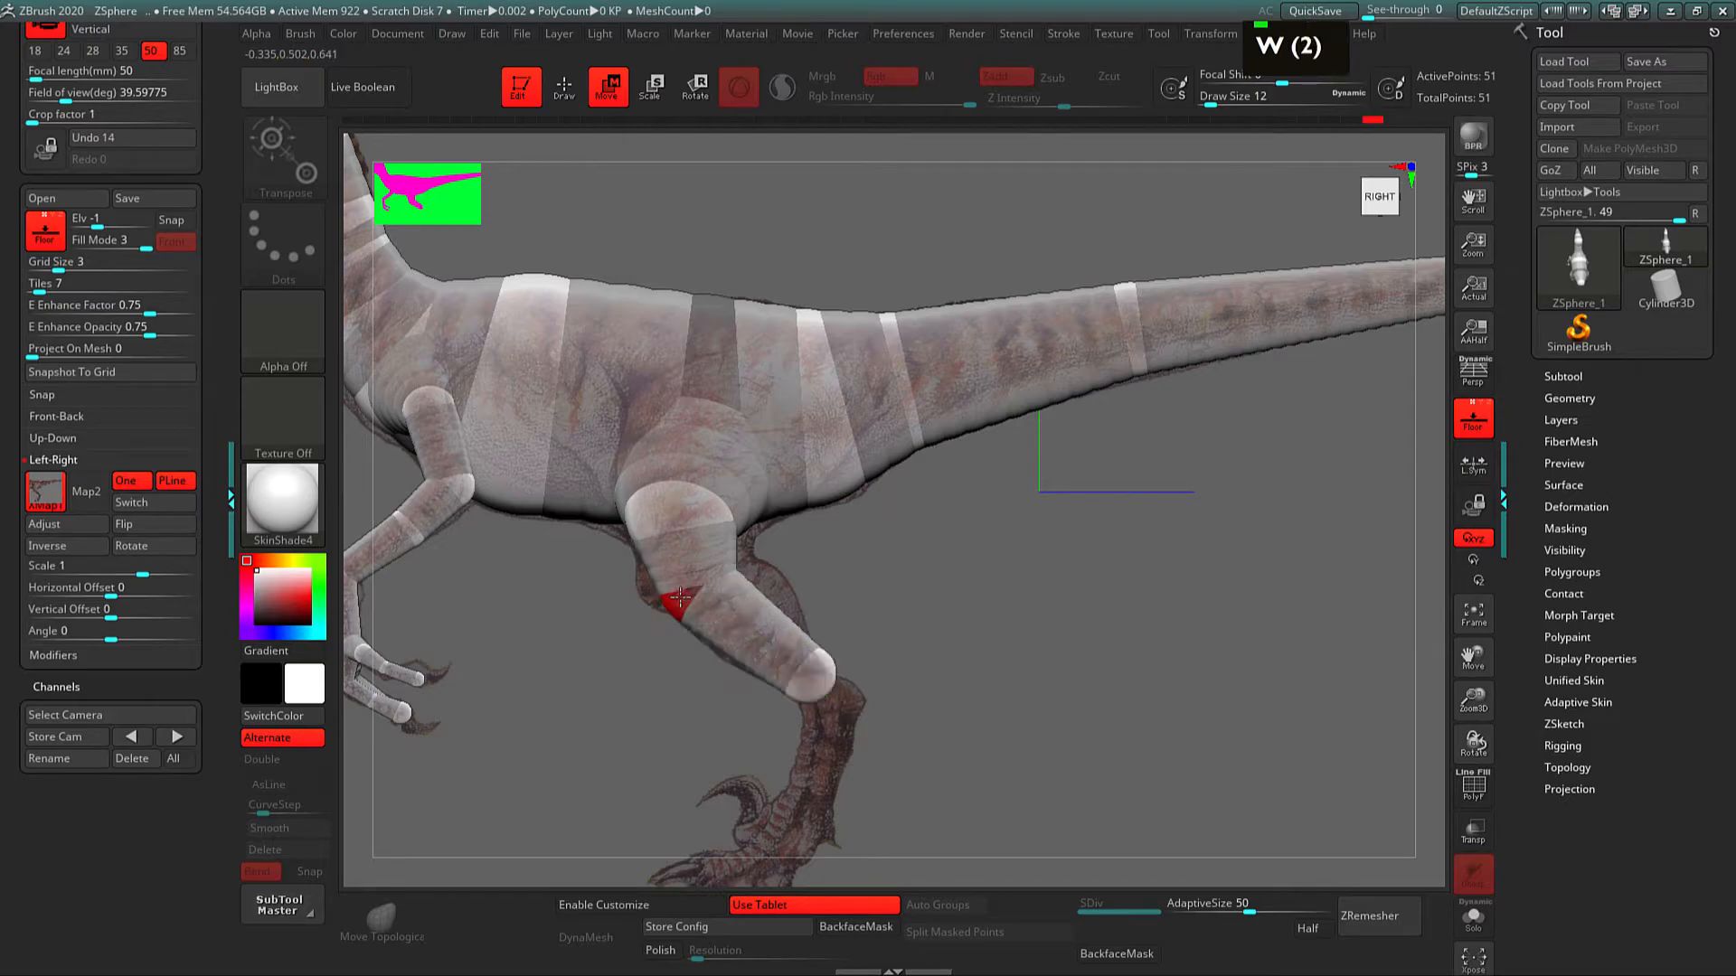
# Step: Insert a joint ZSphere midway along the shin, enlarge it, and position it to match the reference calf
pyautogui.moveTo(660, 590)
pyautogui.keyDown('alt'); pyautogui.mouseDown()
pyautogui.moveTo(842, 594)
pyautogui.moveTo(870, 623)
pyautogui.moveTo(848, 568)
pyautogui.mouseUp(); pyautogui.keyUp('alt')
pyautogui.press('q')
pyautogui.press('e')
pyautogui.press('w')
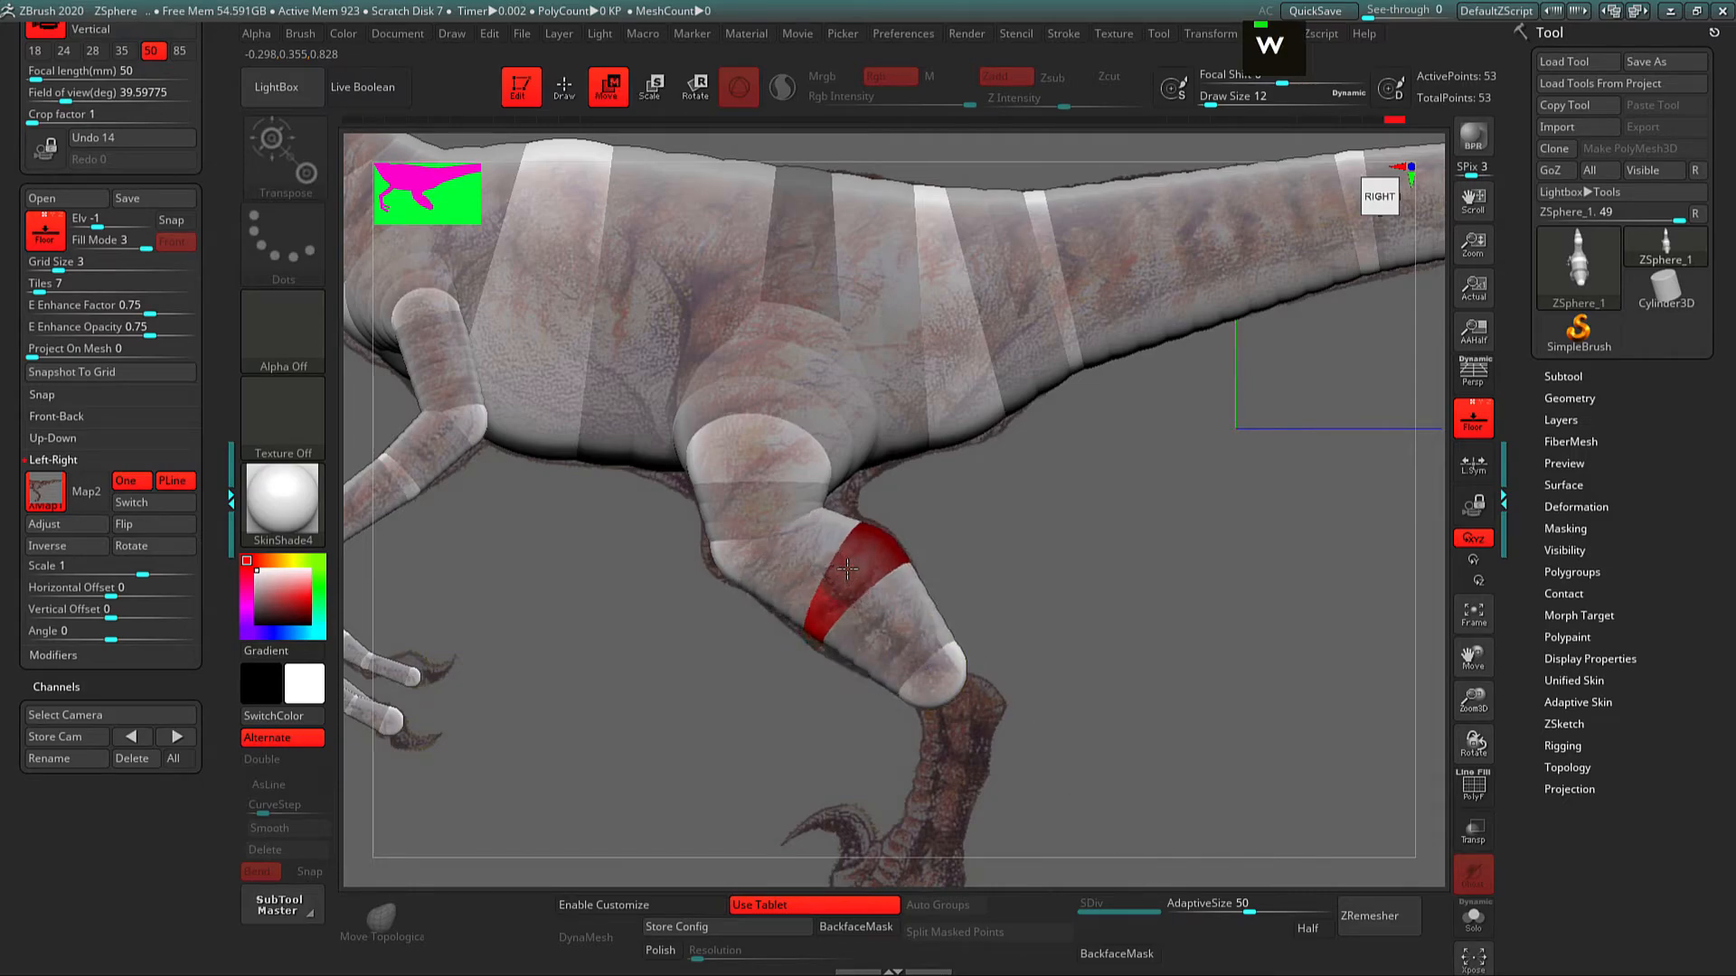
# Step: Adjust the sideways placement of the arm and hind leg joints from the front and back views
pyautogui.moveTo(1054, 647)
pyautogui.keyDown('alt'); pyautogui.mouseDown()
pyautogui.moveTo(1056, 554)
pyautogui.moveTo(1108, 686)
pyautogui.mouseUp(); pyautogui.keyUp('alt')
pyautogui.press('q')
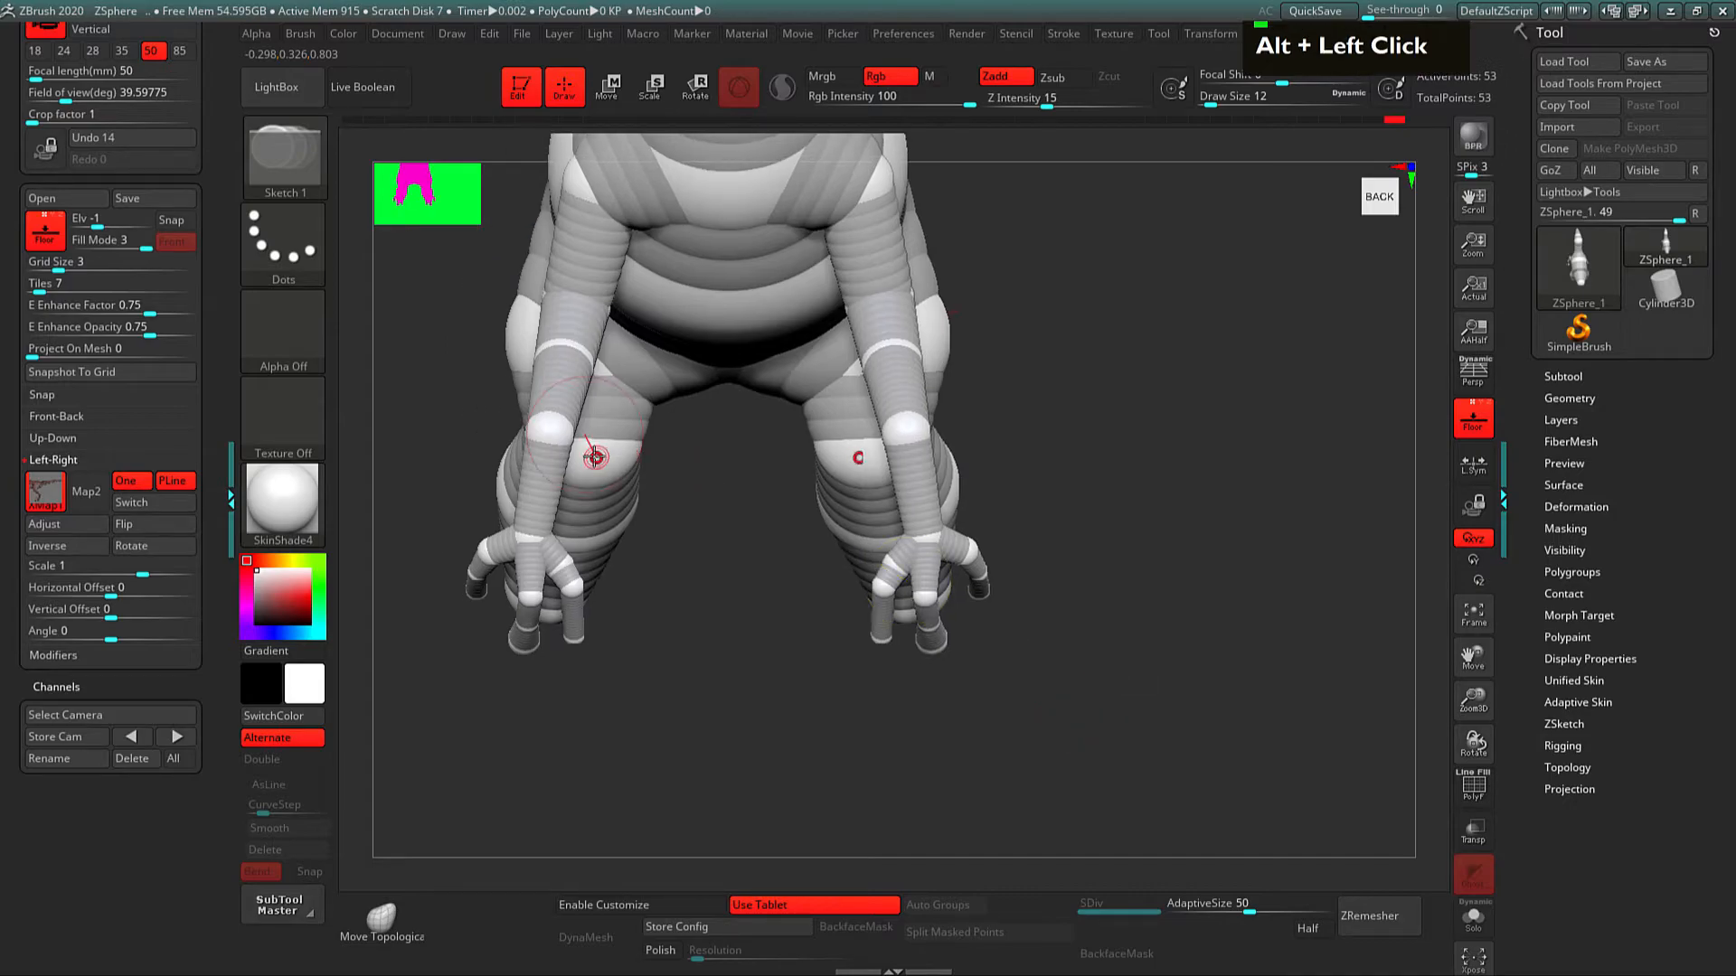
pyautogui.press('w')
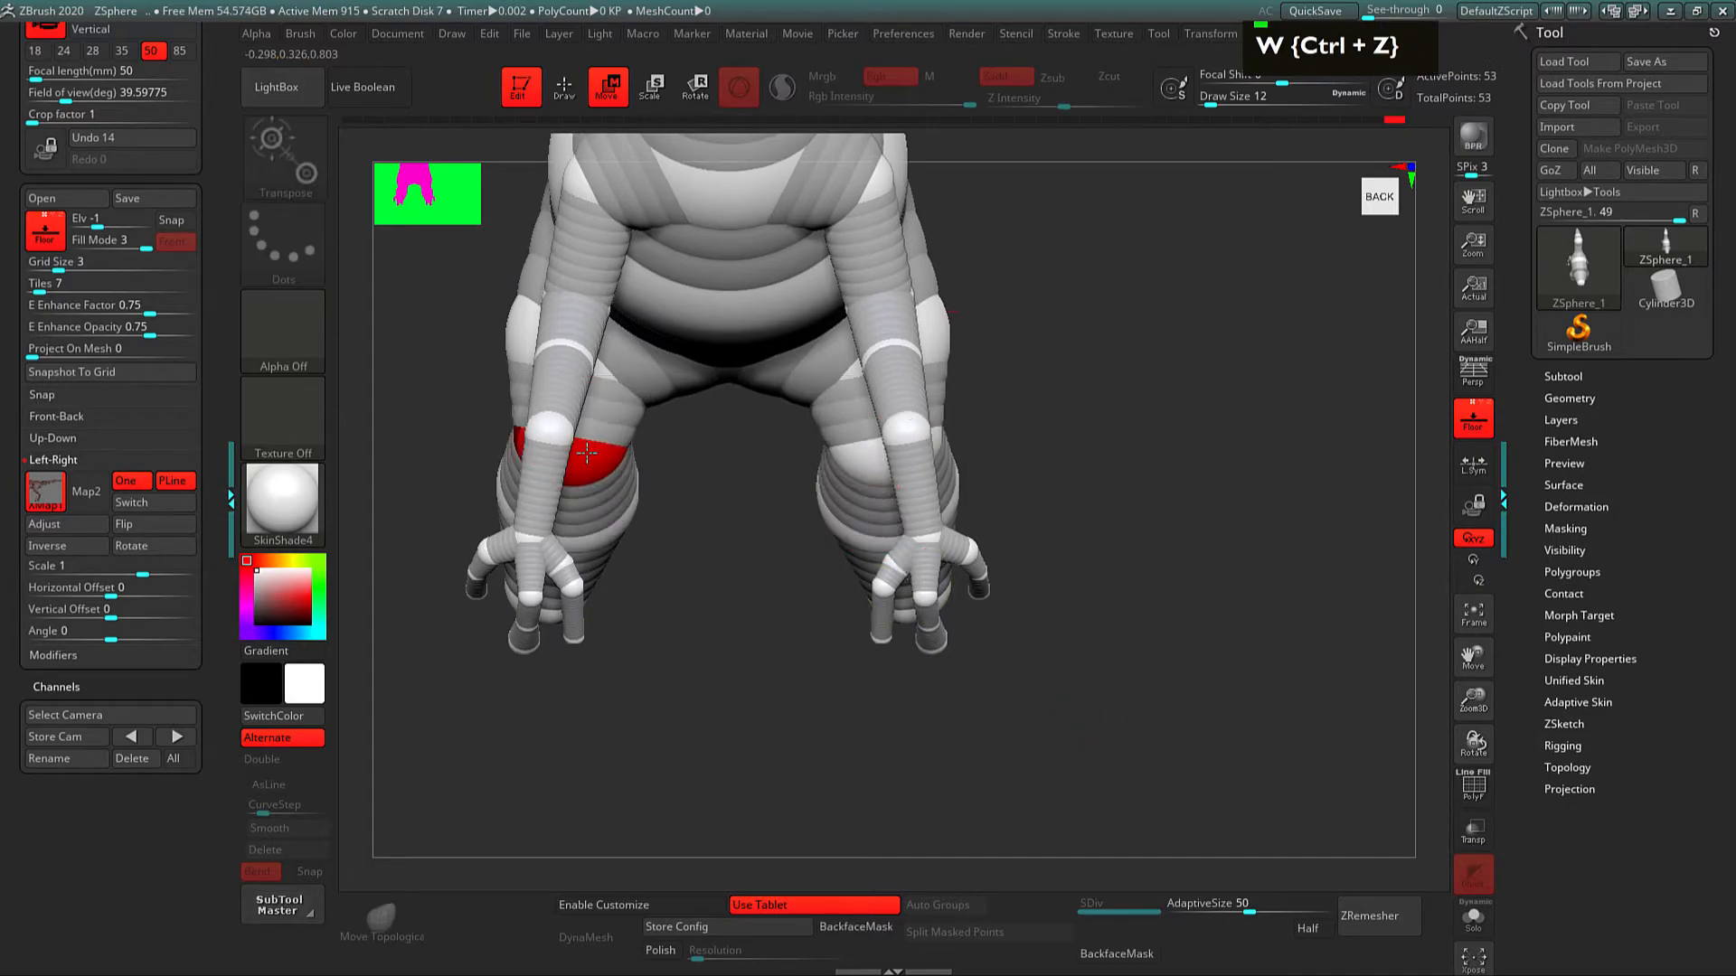
pyautogui.keyDown('alt'); pyautogui.moveTo(732, 569); pyautogui.dragTo(785, 638); pyautogui.keyUp('alt')
pyautogui.keyDown('alt'); pyautogui.moveTo(1027, 524); pyautogui.dragTo(885, 626); pyautogui.keyUp('alt')
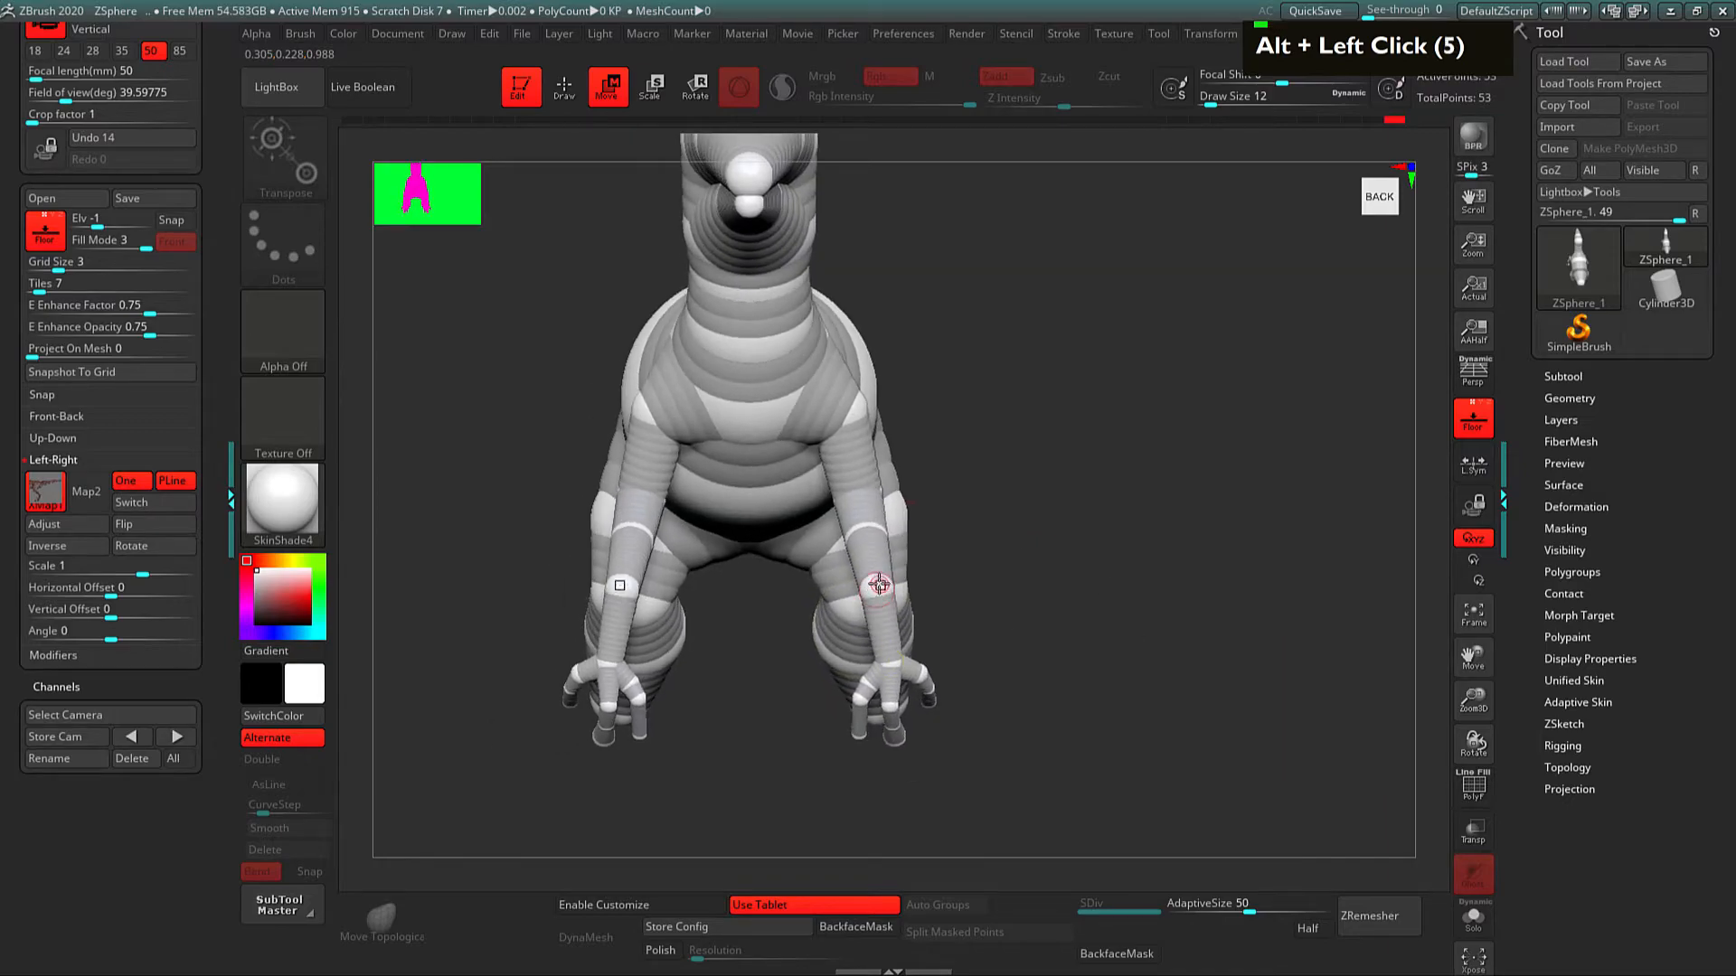
pyautogui.moveTo(1020, 533)
pyautogui.mouseDown()
pyautogui.moveTo(1096, 535)
pyautogui.moveTo(966, 543)
pyautogui.moveTo(1035, 553)
pyautogui.mouseUp()
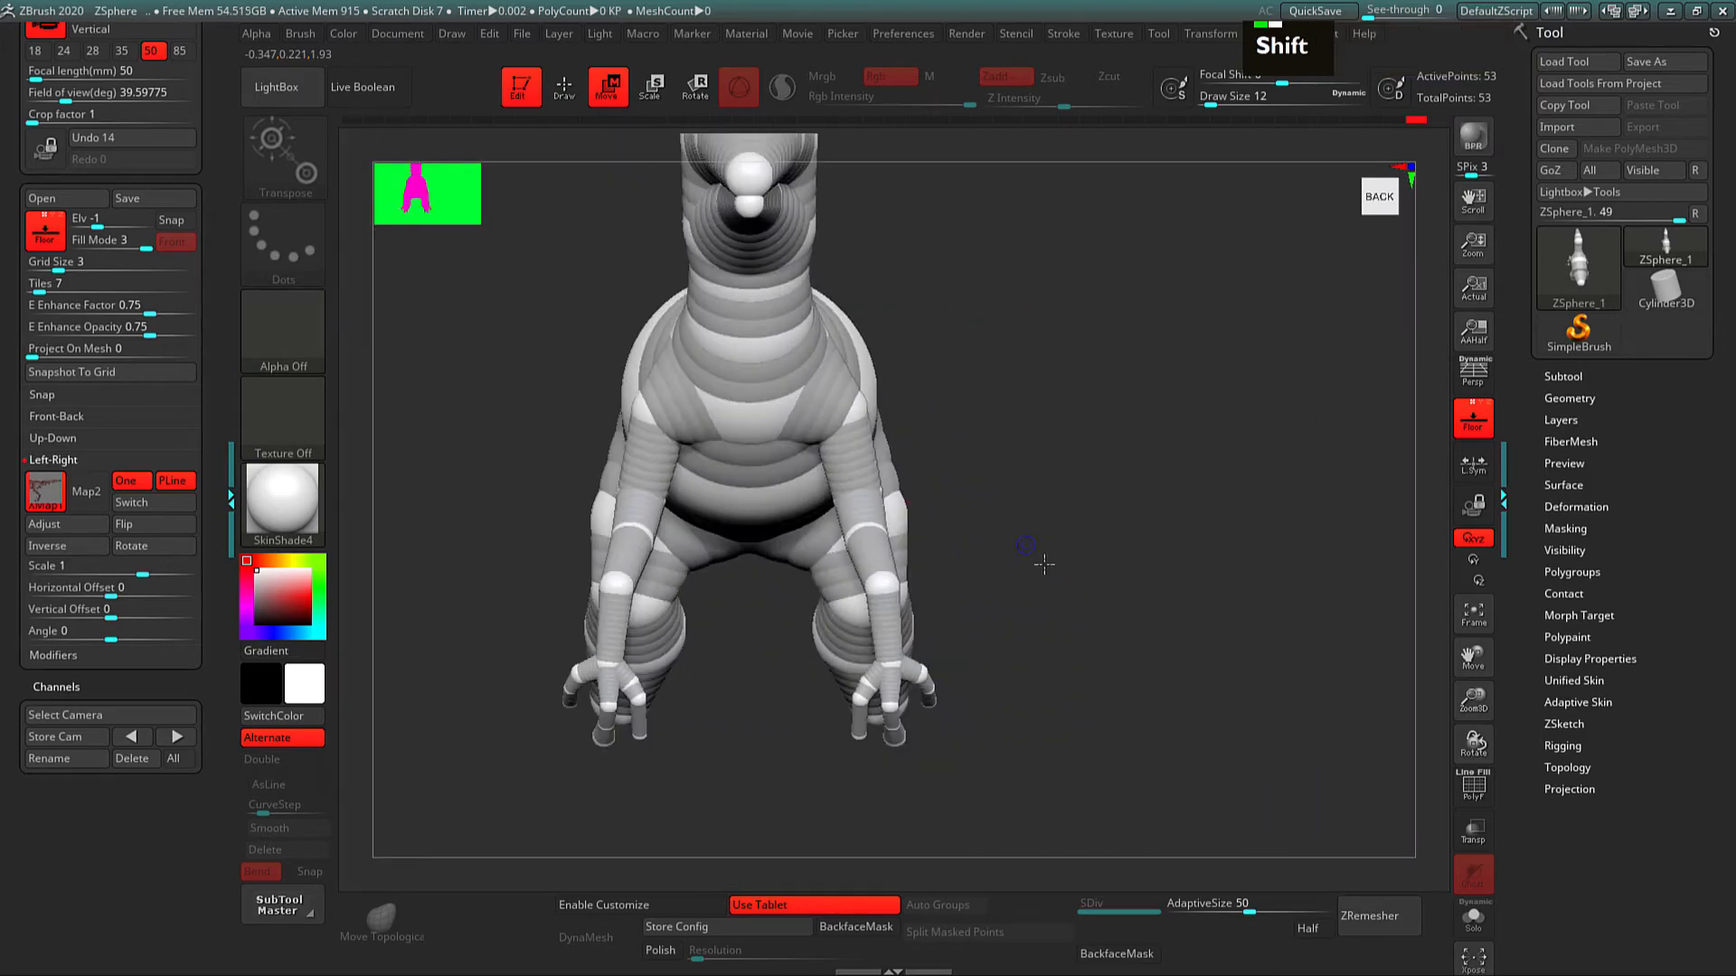
pyautogui.keyDown('alt'); pyautogui.moveTo(863, 568); pyautogui.dragTo(904, 558); pyautogui.keyUp('alt')
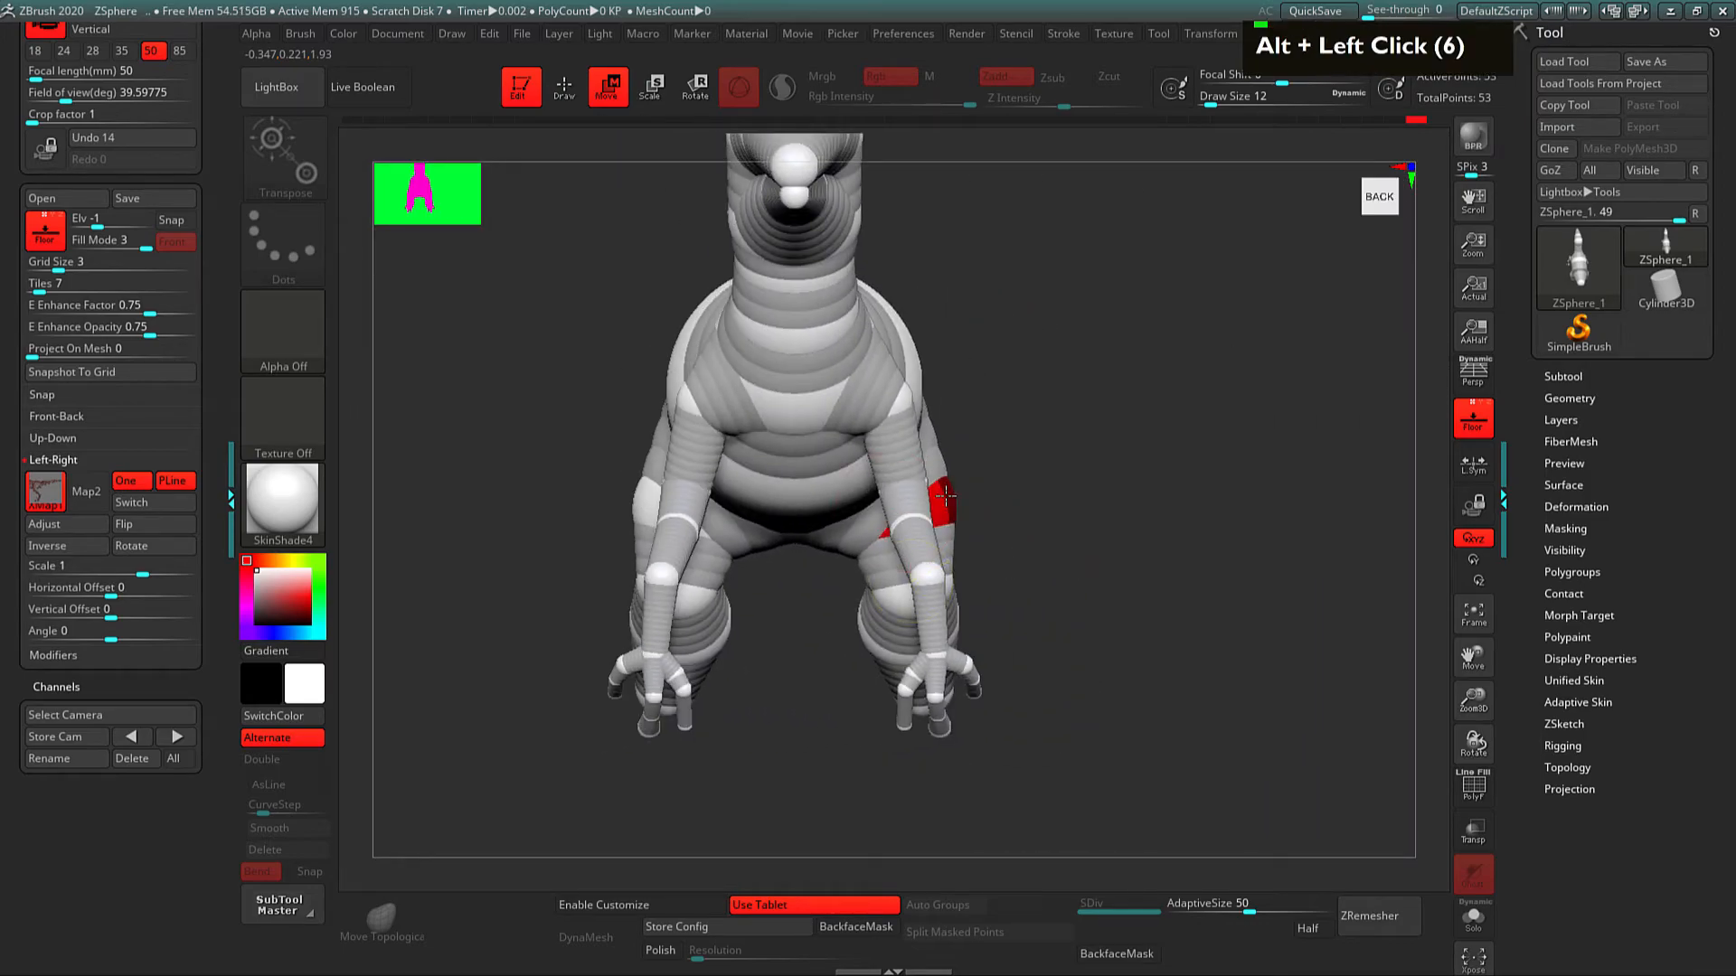
pyautogui.keyDown('alt'); pyautogui.moveTo(867, 659); pyautogui.dragTo(887, 585); pyautogui.keyUp('alt')
pyautogui.moveTo(749, 573); pyautogui.dragTo(803, 578)
pyautogui.moveTo(1046, 714); pyautogui.dragTo(908, 666)
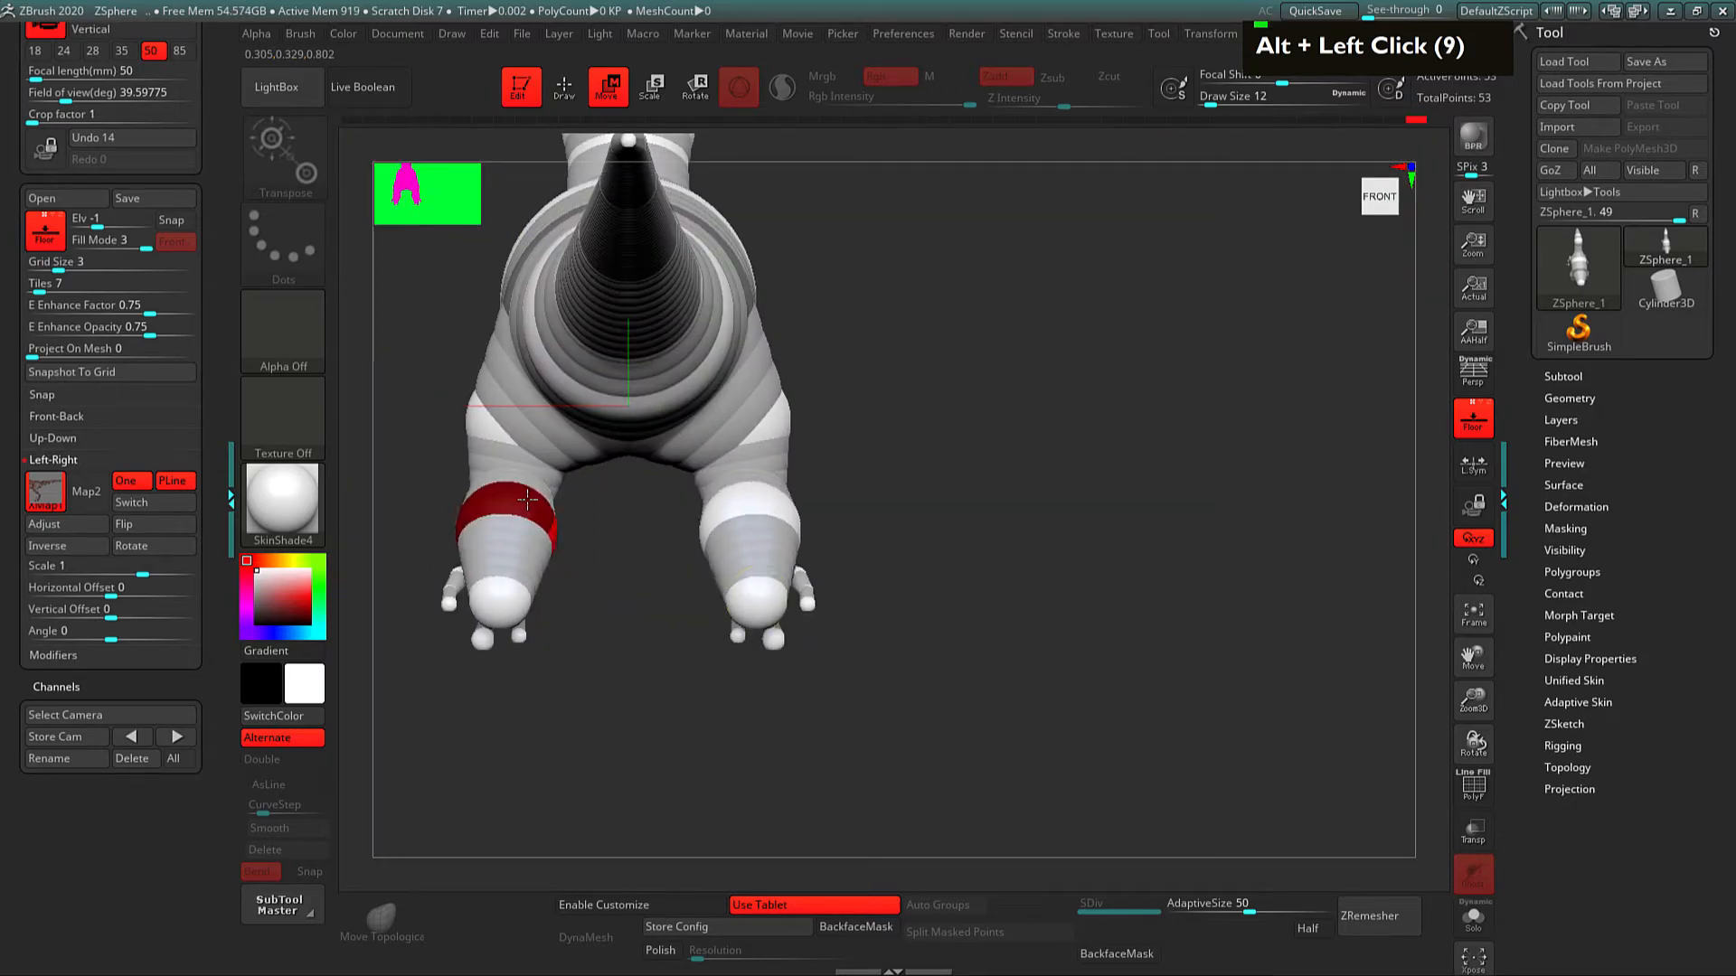
pyautogui.keyDown('alt'); pyautogui.moveTo(596, 696); pyautogui.dragTo(637, 685); pyautogui.keyUp('alt')
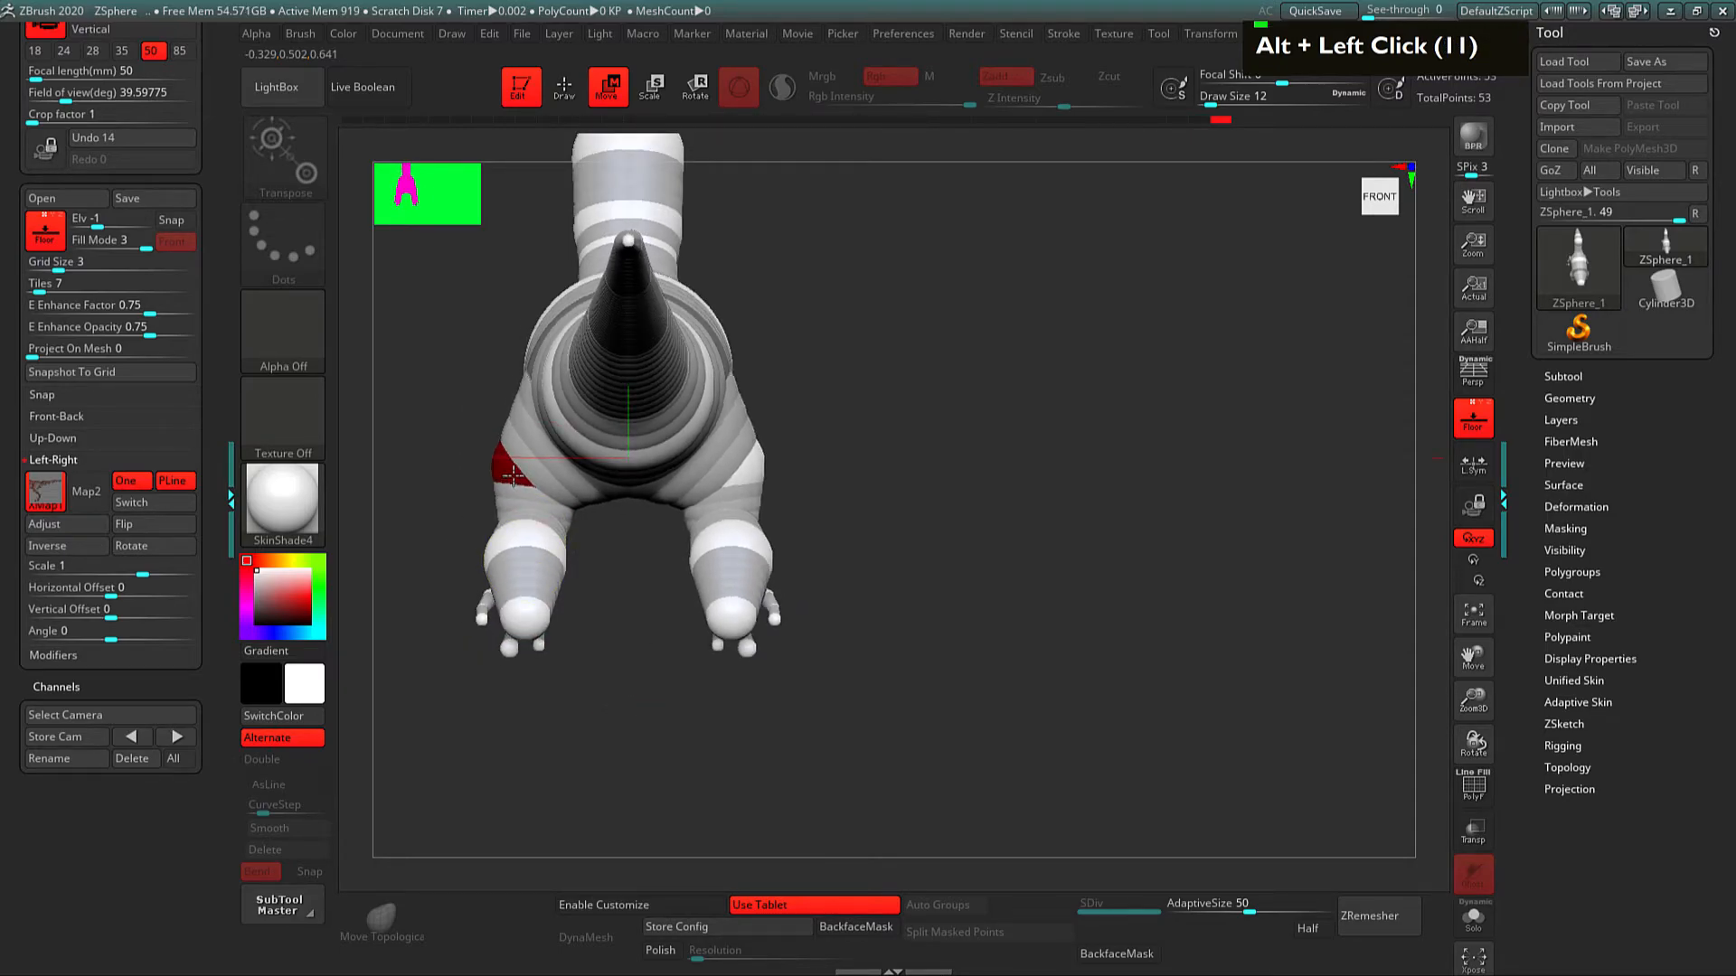
pyautogui.keyDown('alt'); pyautogui.moveTo(893, 483); pyautogui.dragTo(1094, 615); pyautogui.keyUp('alt')
pyautogui.keyDown('alt'); pyautogui.moveTo(766, 380); pyautogui.dragTo(931, 344); pyautogui.keyUp('alt')
pyautogui.keyDown('alt'); pyautogui.moveTo(822, 372); pyautogui.dragTo(818, 407); pyautogui.keyUp('alt')
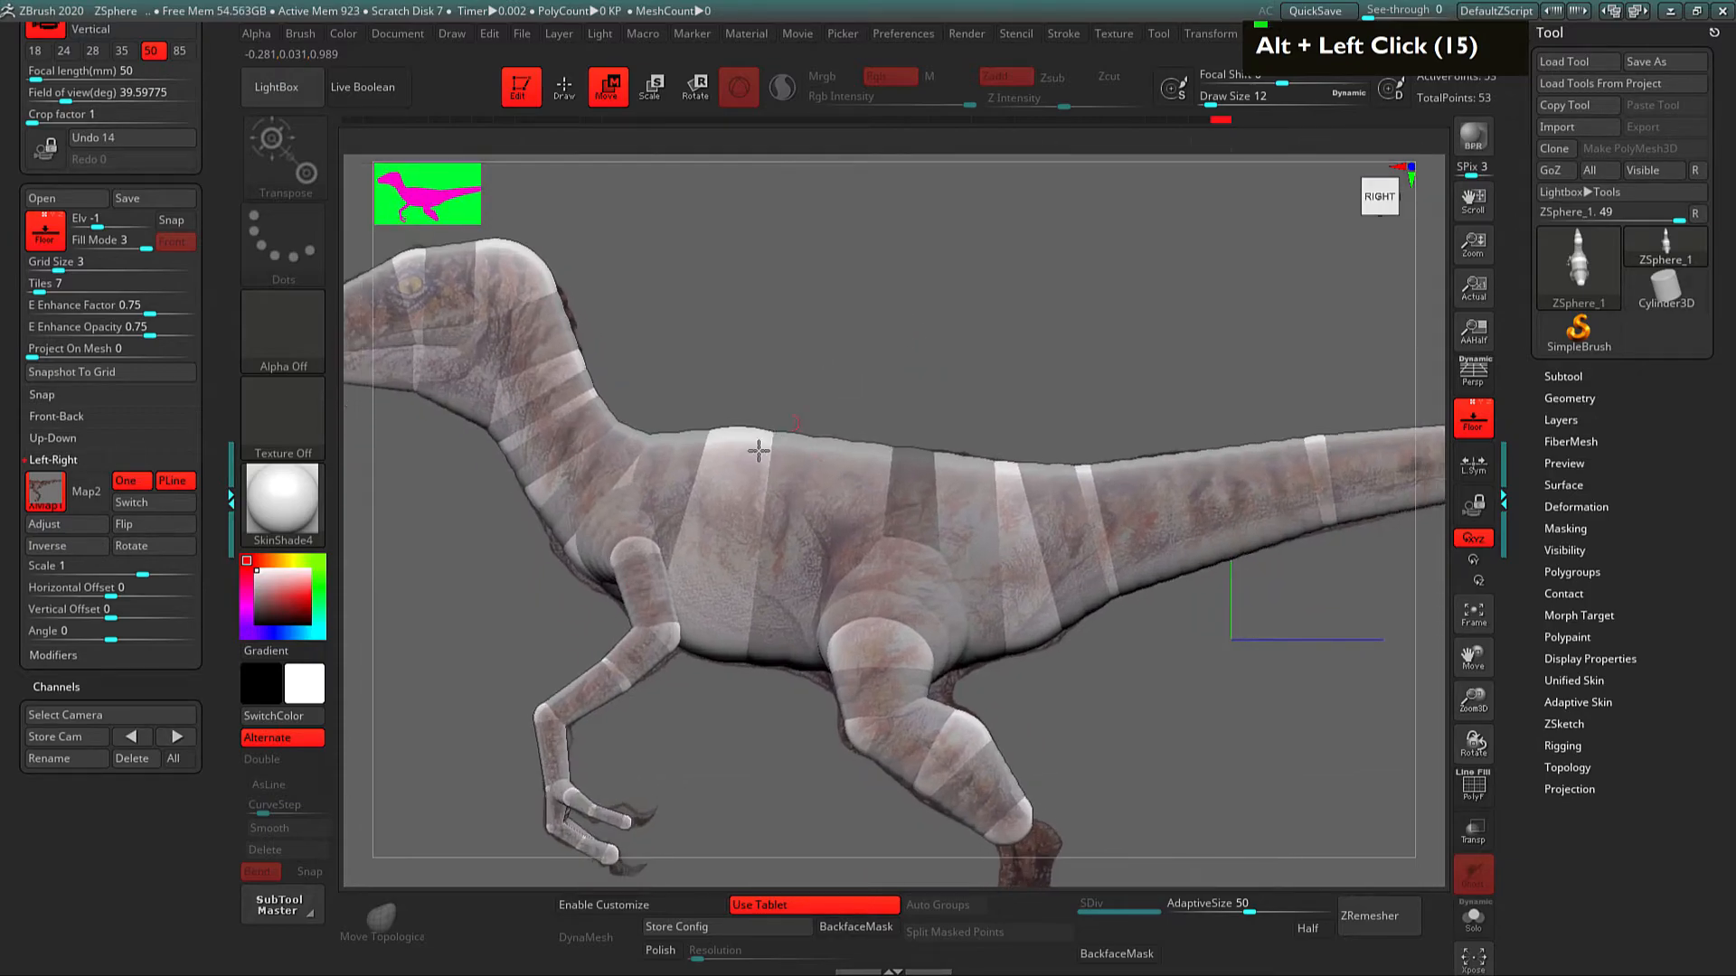
pyautogui.press('w')
pyautogui.keyDown('alt'); pyautogui.moveTo(755, 357); pyautogui.dragTo(940, 346); pyautogui.keyUp('alt')
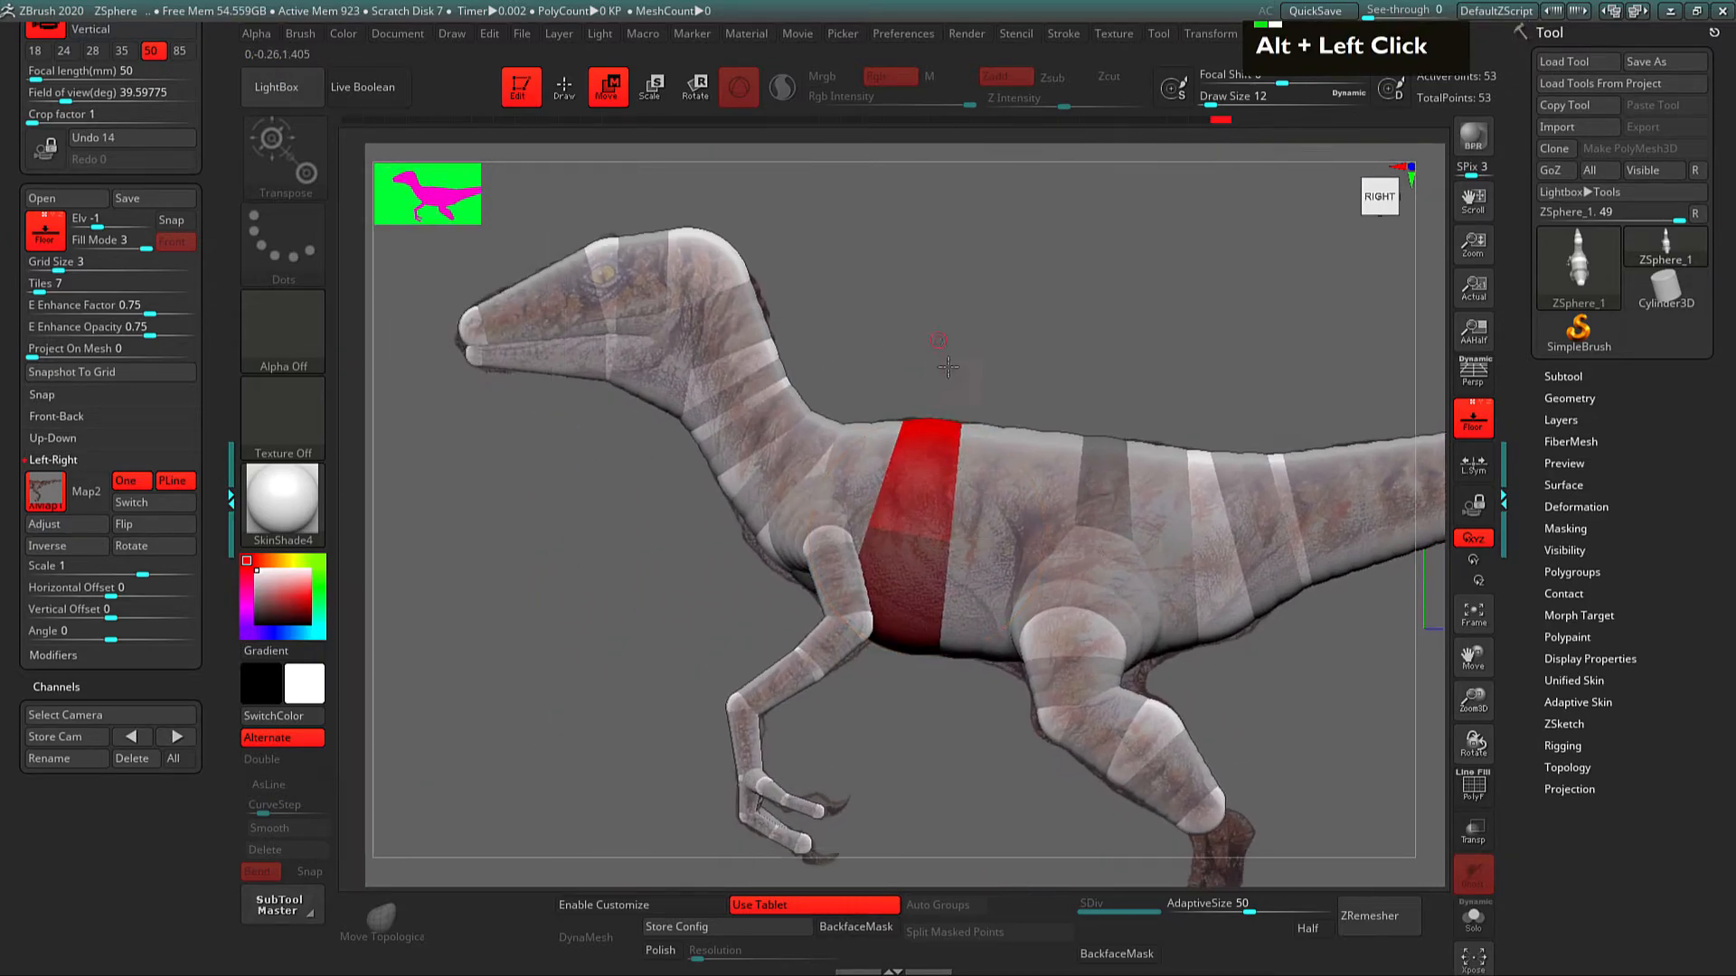
pyautogui.press('alt')
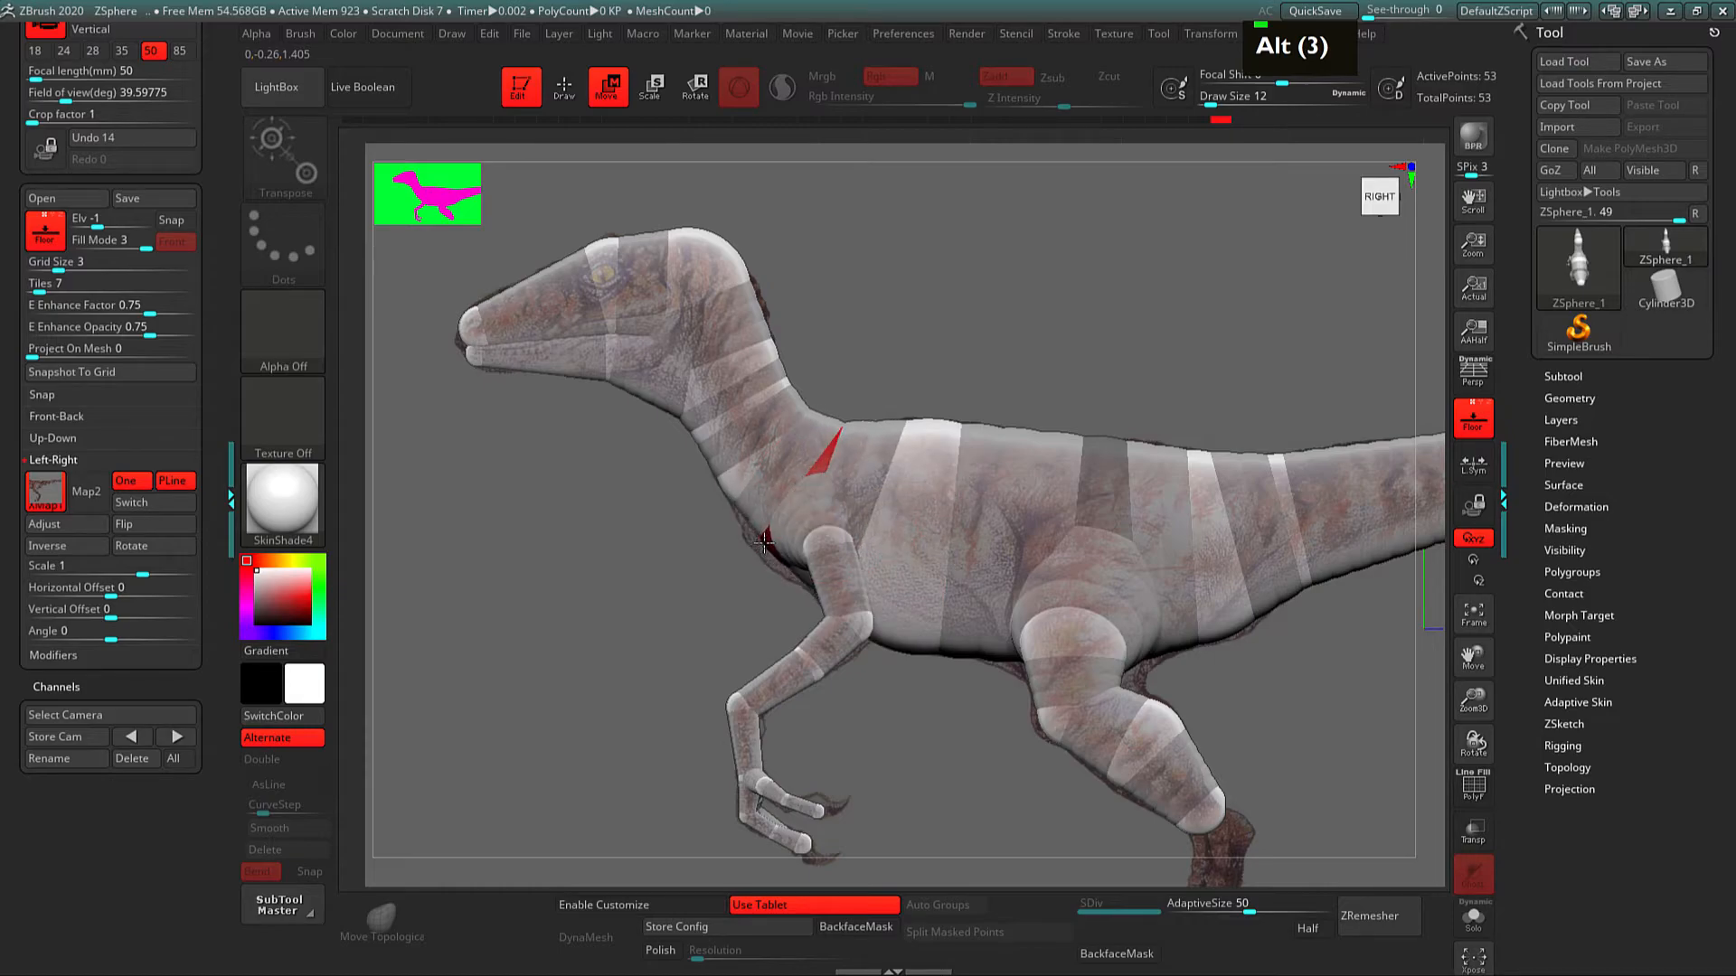
# Step: Add a child ZSphere at the hind leg's ankle and pull it down the reference foot towards the base of the toes
pyautogui.keyDown('alt'); pyautogui.moveTo(1418, 756); pyautogui.dragTo(1048, 531); pyautogui.keyUp('alt')
pyautogui.moveTo(1048, 532)
pyautogui.keyDown('alt'); pyautogui.mouseDown()
pyautogui.moveTo(1031, 485)
pyautogui.moveTo(816, 497)
pyautogui.mouseUp(); pyautogui.keyUp('alt')
pyautogui.press('q')
pyautogui.press('w')
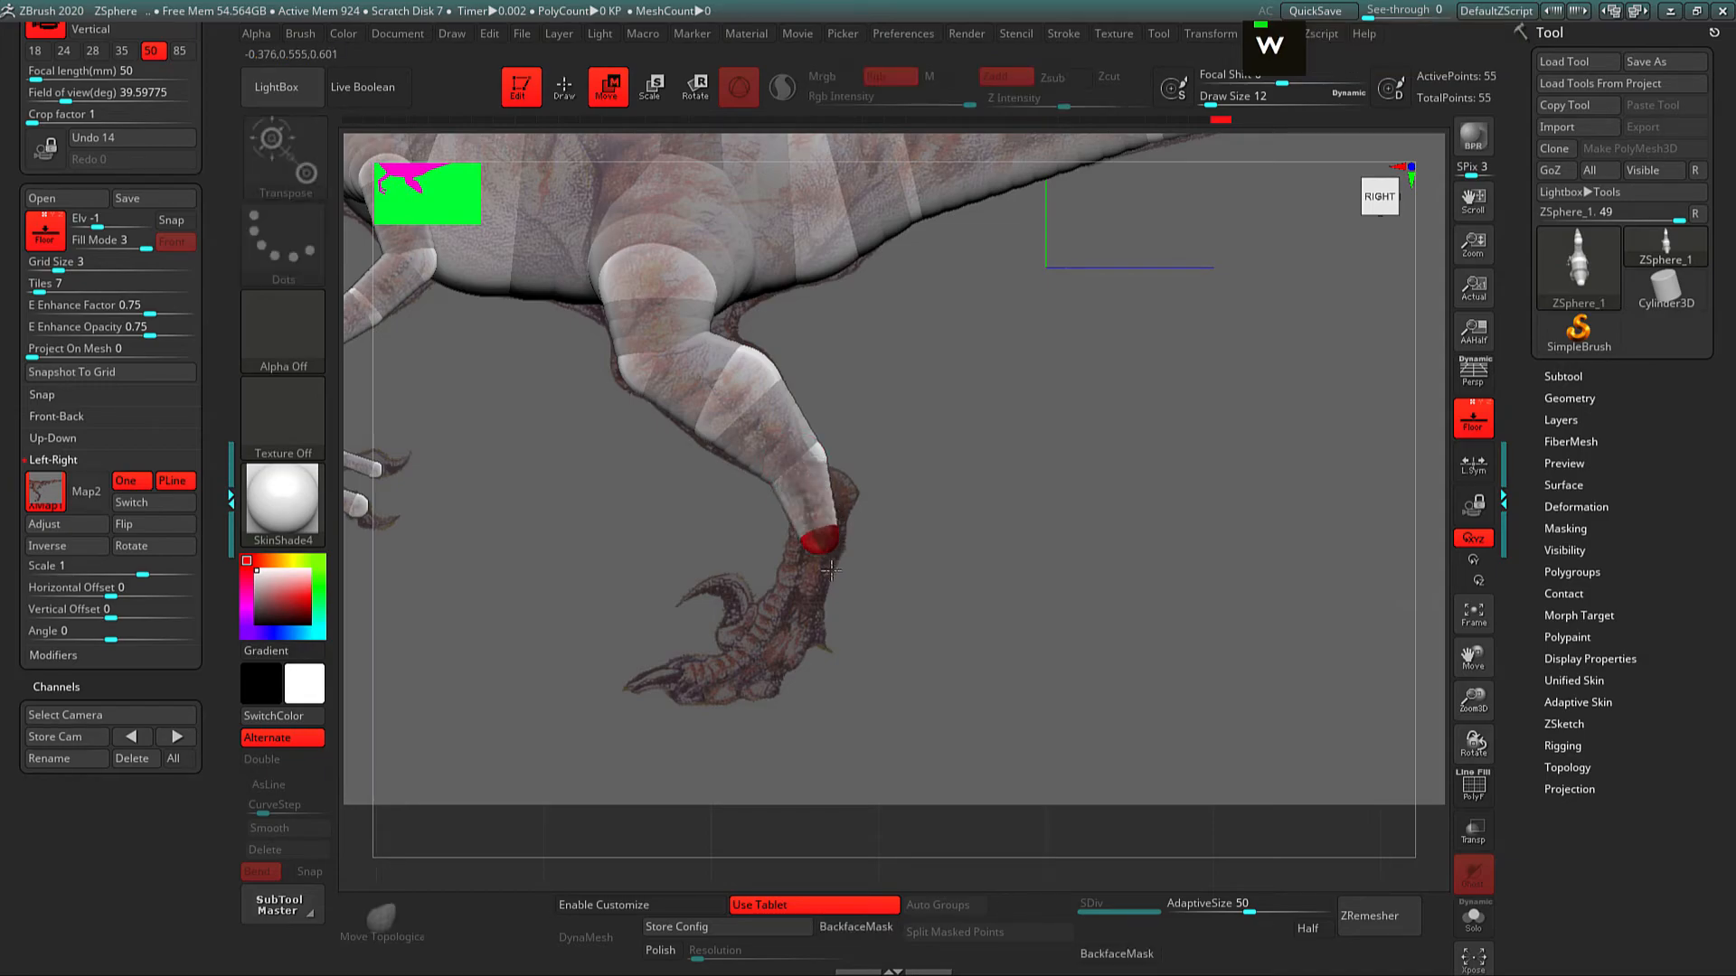
pyautogui.moveTo(790, 652); pyautogui.dragTo(780, 654)
pyautogui.press('w')
pyautogui.keyDown('alt'); pyautogui.moveTo(941, 488); pyautogui.dragTo(902, 544); pyautogui.keyUp('alt')
pyautogui.press('w')
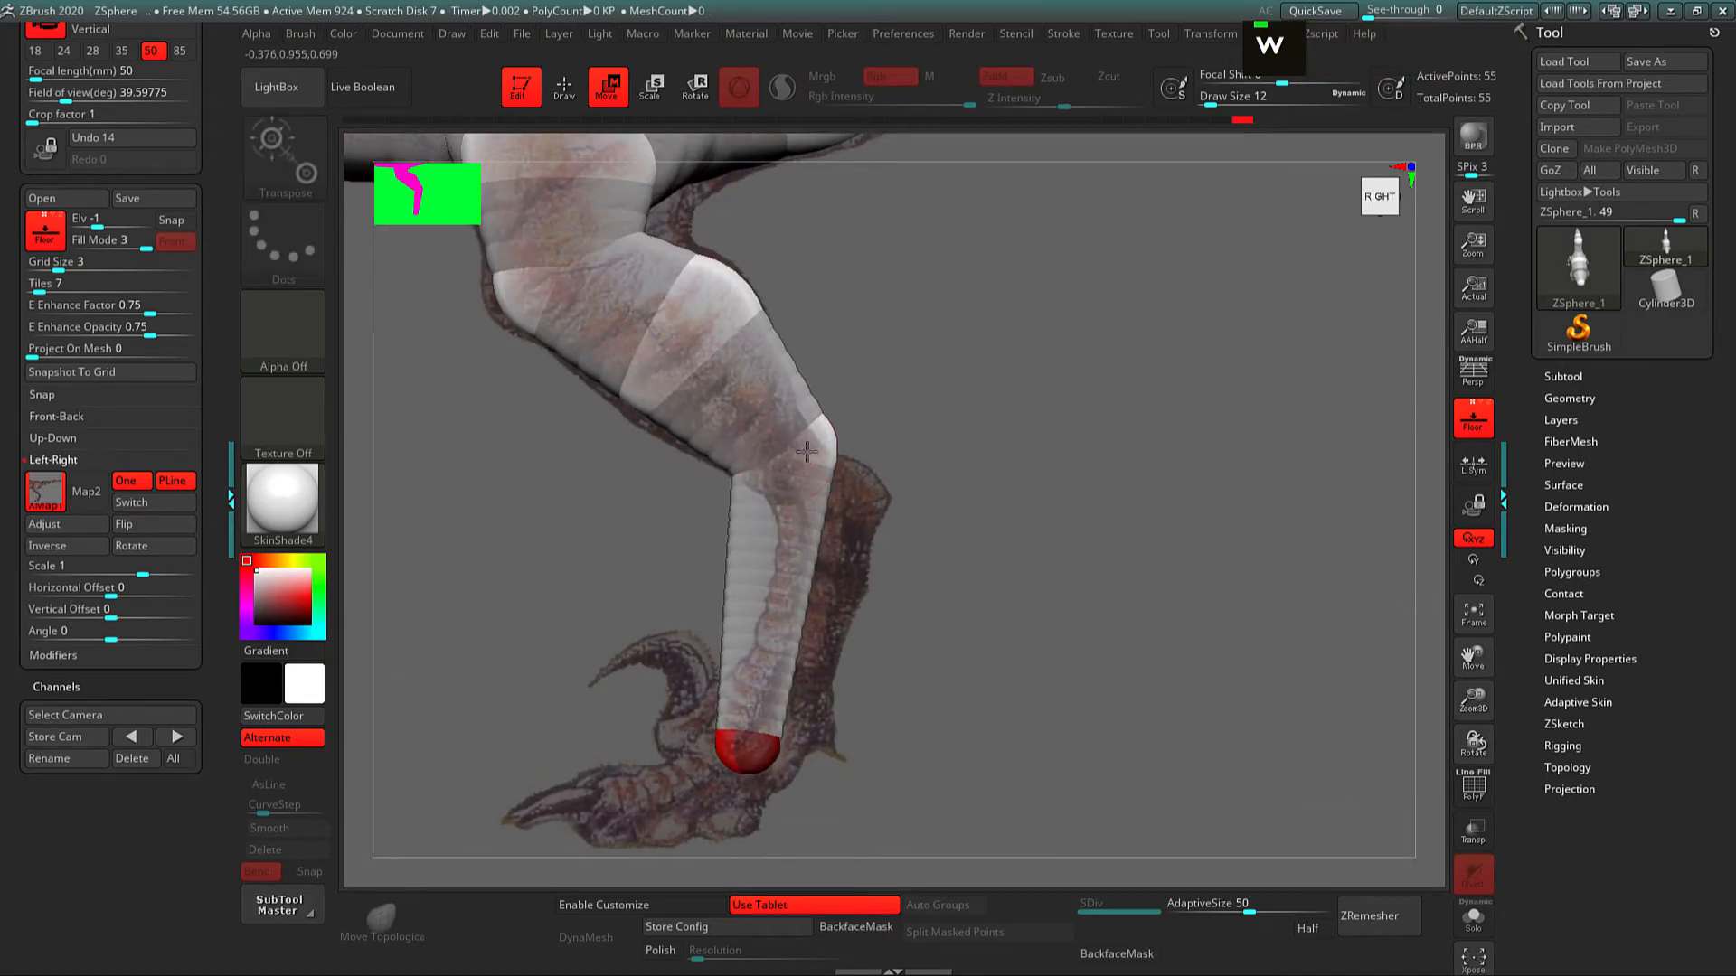
# Step: Resize the ankle ZSphere and insert another joint just below it, moved back to the reference heel
pyautogui.press('e')
pyautogui.moveTo(803, 446); pyautogui.dragTo(810, 456)
pyautogui.press('w')
pyautogui.press('e')
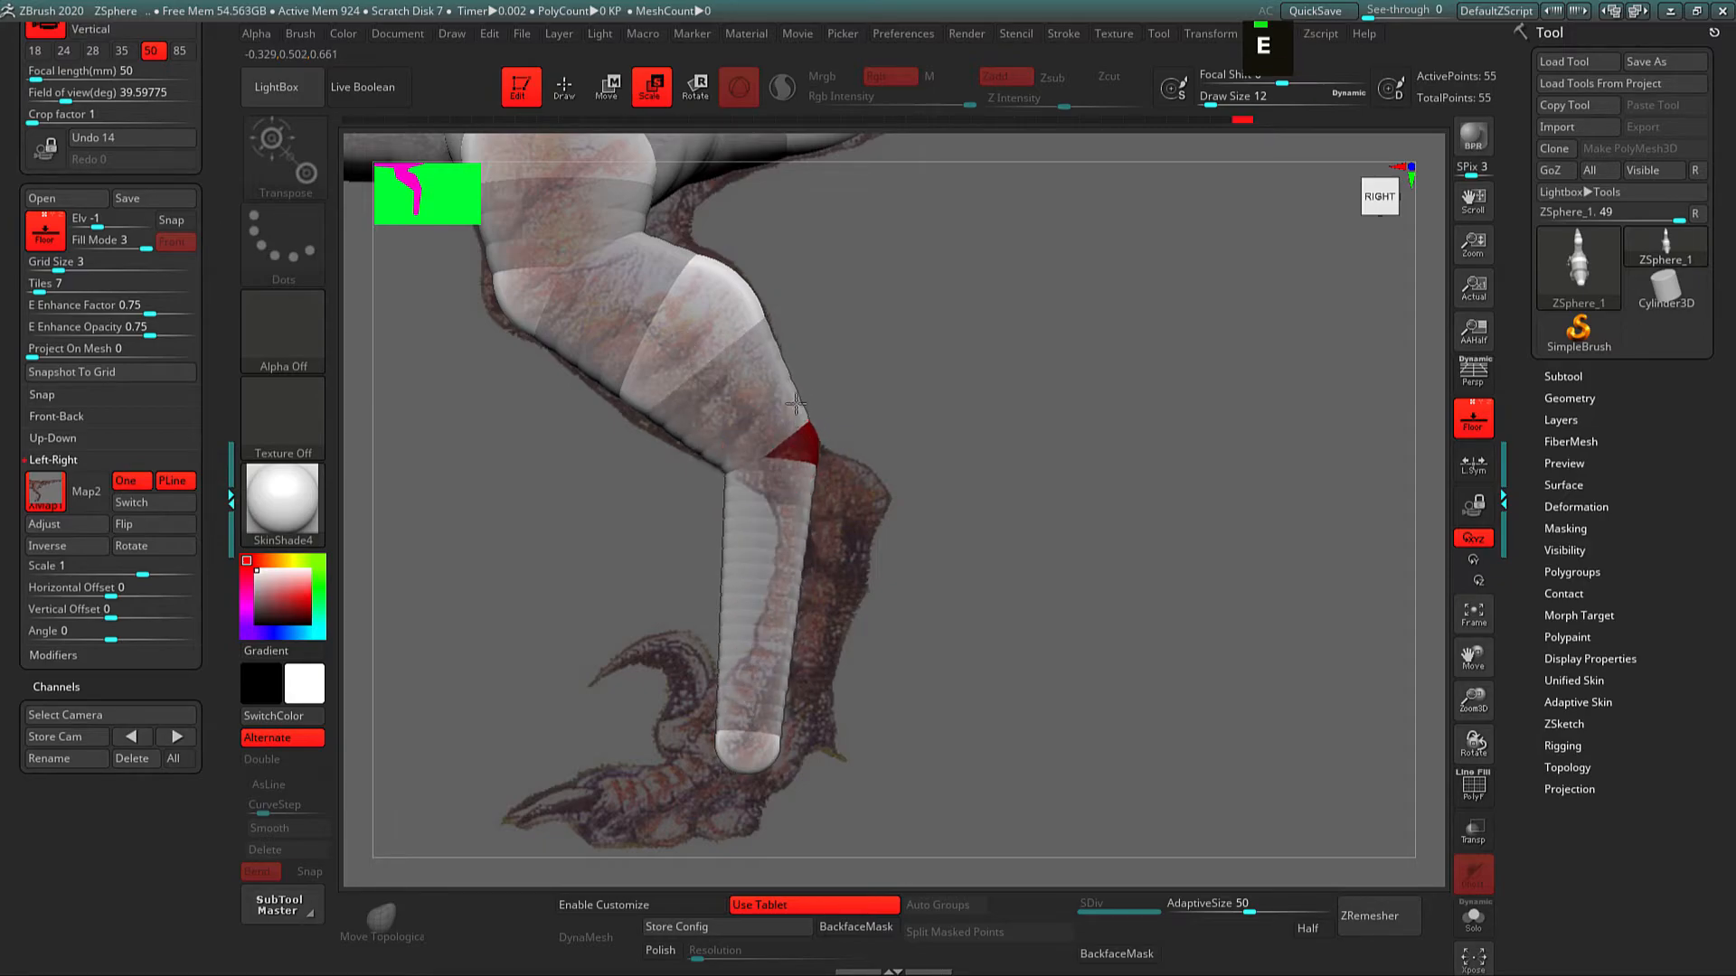
pyautogui.press('q')
pyautogui.doubleClick(769, 522)
pyautogui.press('w')
pyautogui.moveTo(768, 523); pyautogui.dragTo(856, 498)
# Step: Align the lower foot joint with the reference and add a child ZSphere on its front
pyautogui.keyDown('alt'); pyautogui.moveTo(1009, 712); pyautogui.dragTo(1081, 592); pyautogui.keyUp('alt')
pyautogui.keyDown('alt'); pyautogui.moveTo(902, 636); pyautogui.dragTo(865, 607); pyautogui.keyUp('alt')
pyautogui.press('w')
pyautogui.keyDown('alt'); pyautogui.moveTo(1007, 638); pyautogui.dragTo(1022, 613); pyautogui.keyUp('alt')
pyautogui.moveTo(1166, 633); pyautogui.dragTo(1077, 618)
pyautogui.press('q')
pyautogui.moveTo(904, 632)
pyautogui.mouseDown()
pyautogui.moveTo(1024, 667)
pyautogui.moveTo(1124, 659)
pyautogui.moveTo(1092, 636)
pyautogui.moveTo(1114, 685)
pyautogui.moveTo(1103, 669)
pyautogui.mouseUp()
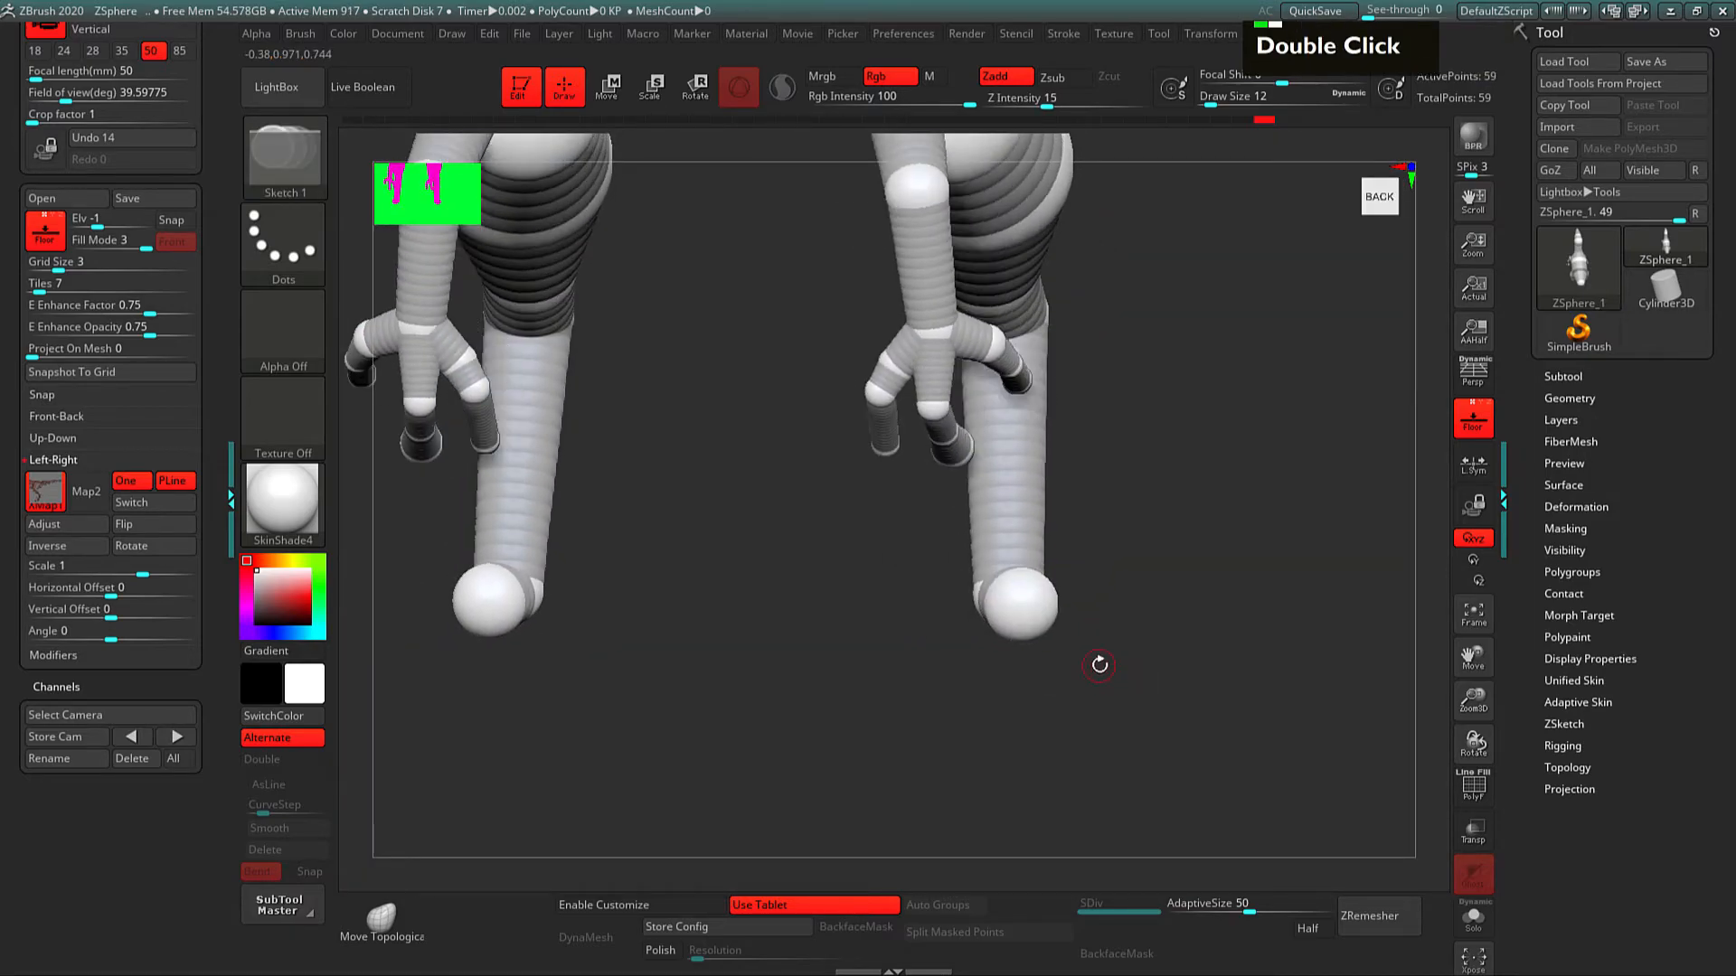
pyautogui.moveTo(1224, 702); pyautogui.dragTo(1149, 384)
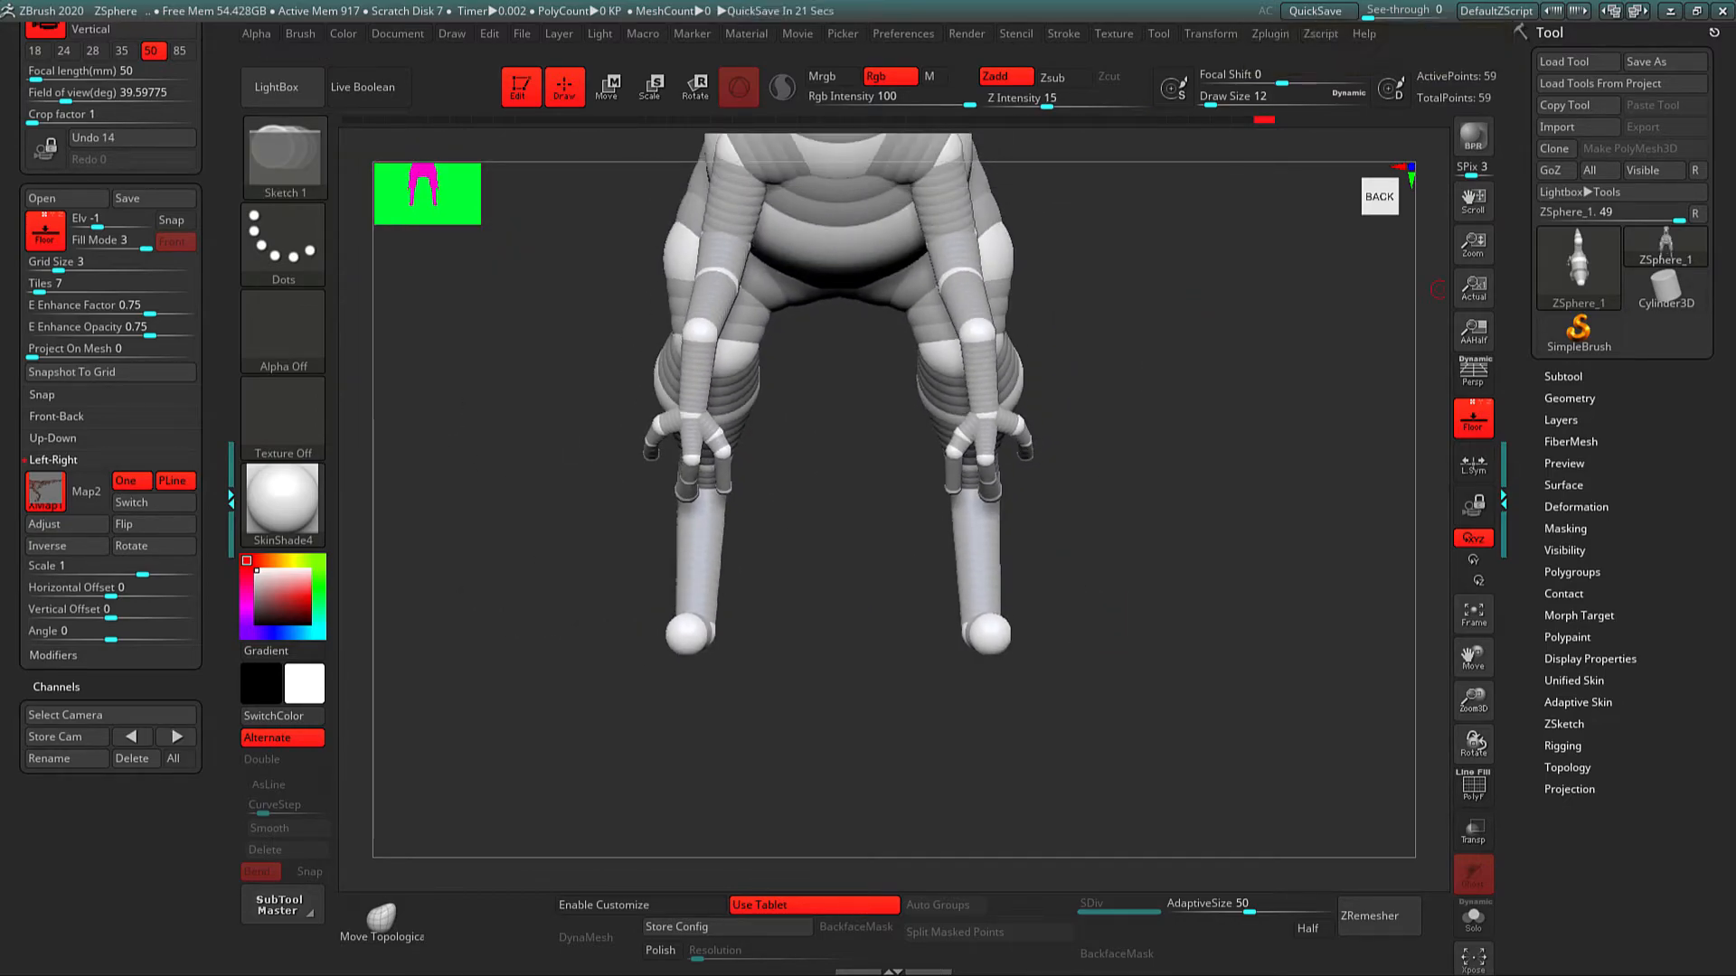
# Step: Insert a joint ZSphere midway between the heel and the toe base, then raise it to follow the reference outline
pyautogui.keyDown('alt'); pyautogui.moveTo(1121, 546); pyautogui.dragTo(1161, 625); pyautogui.keyUp('alt')
pyautogui.moveTo(1162, 624)
pyautogui.keyDown('alt'); pyautogui.mouseDown()
pyautogui.moveTo(1151, 515)
pyautogui.moveTo(1101, 589)
pyautogui.moveTo(1114, 644)
pyautogui.mouseUp(); pyautogui.keyUp('alt')
pyautogui.press('w')
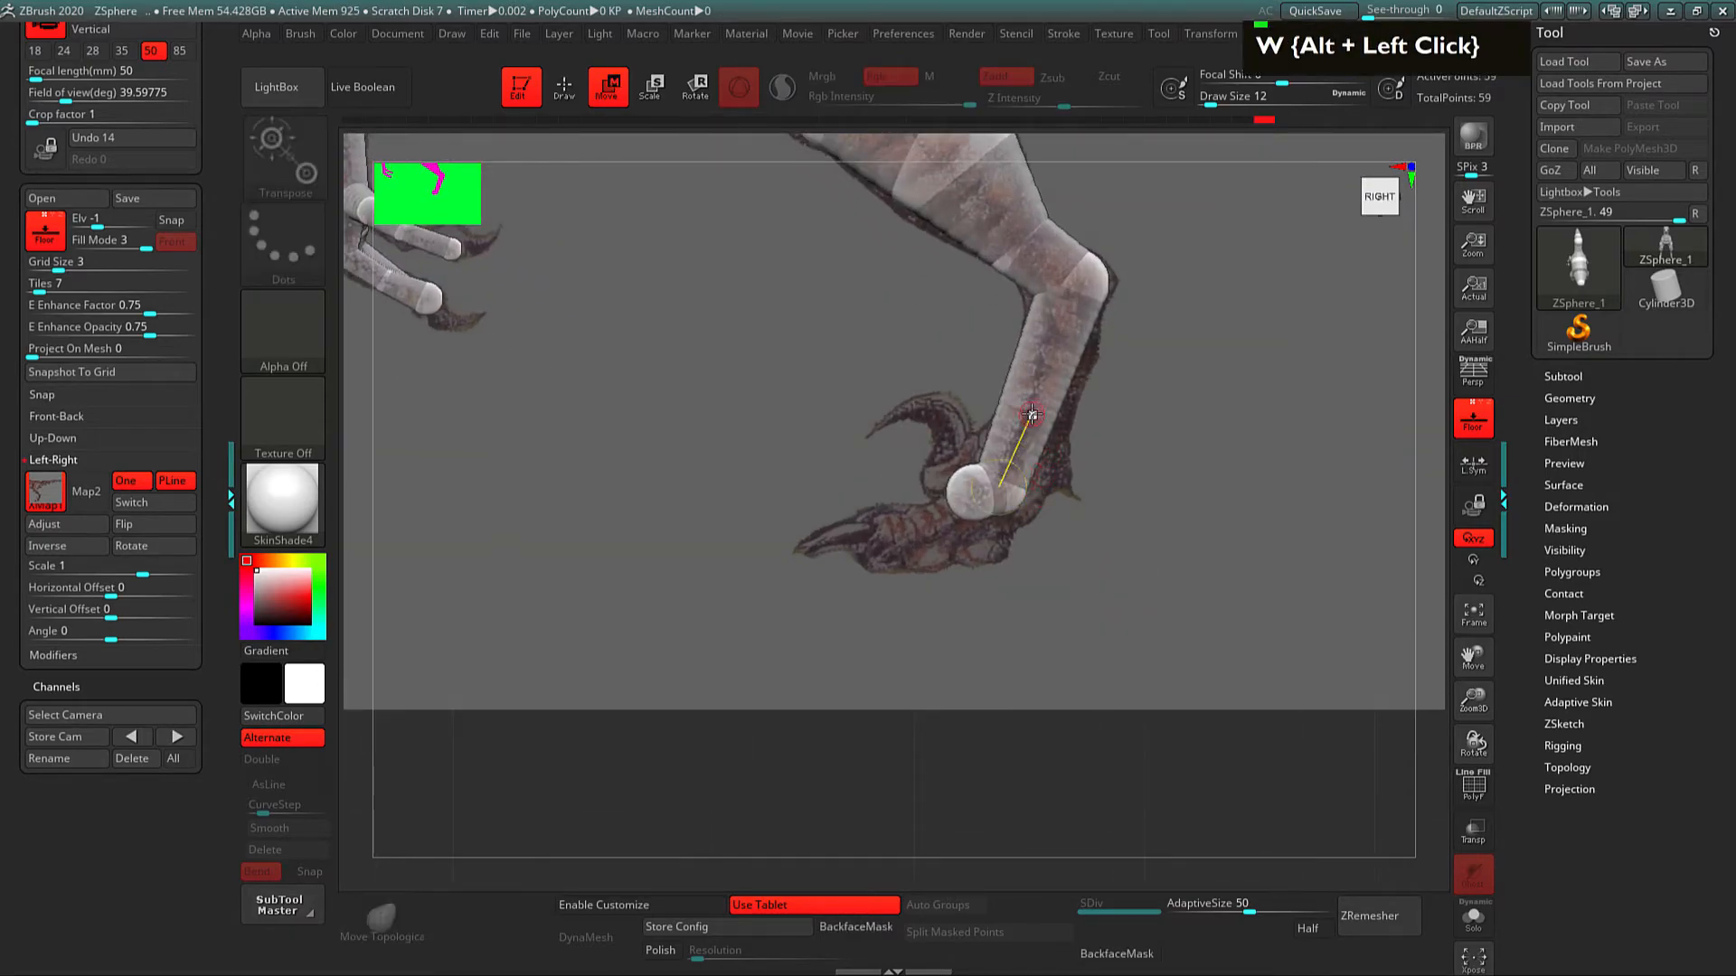
pyautogui.press('q')
pyautogui.click(1047, 386)
pyautogui.press('w')
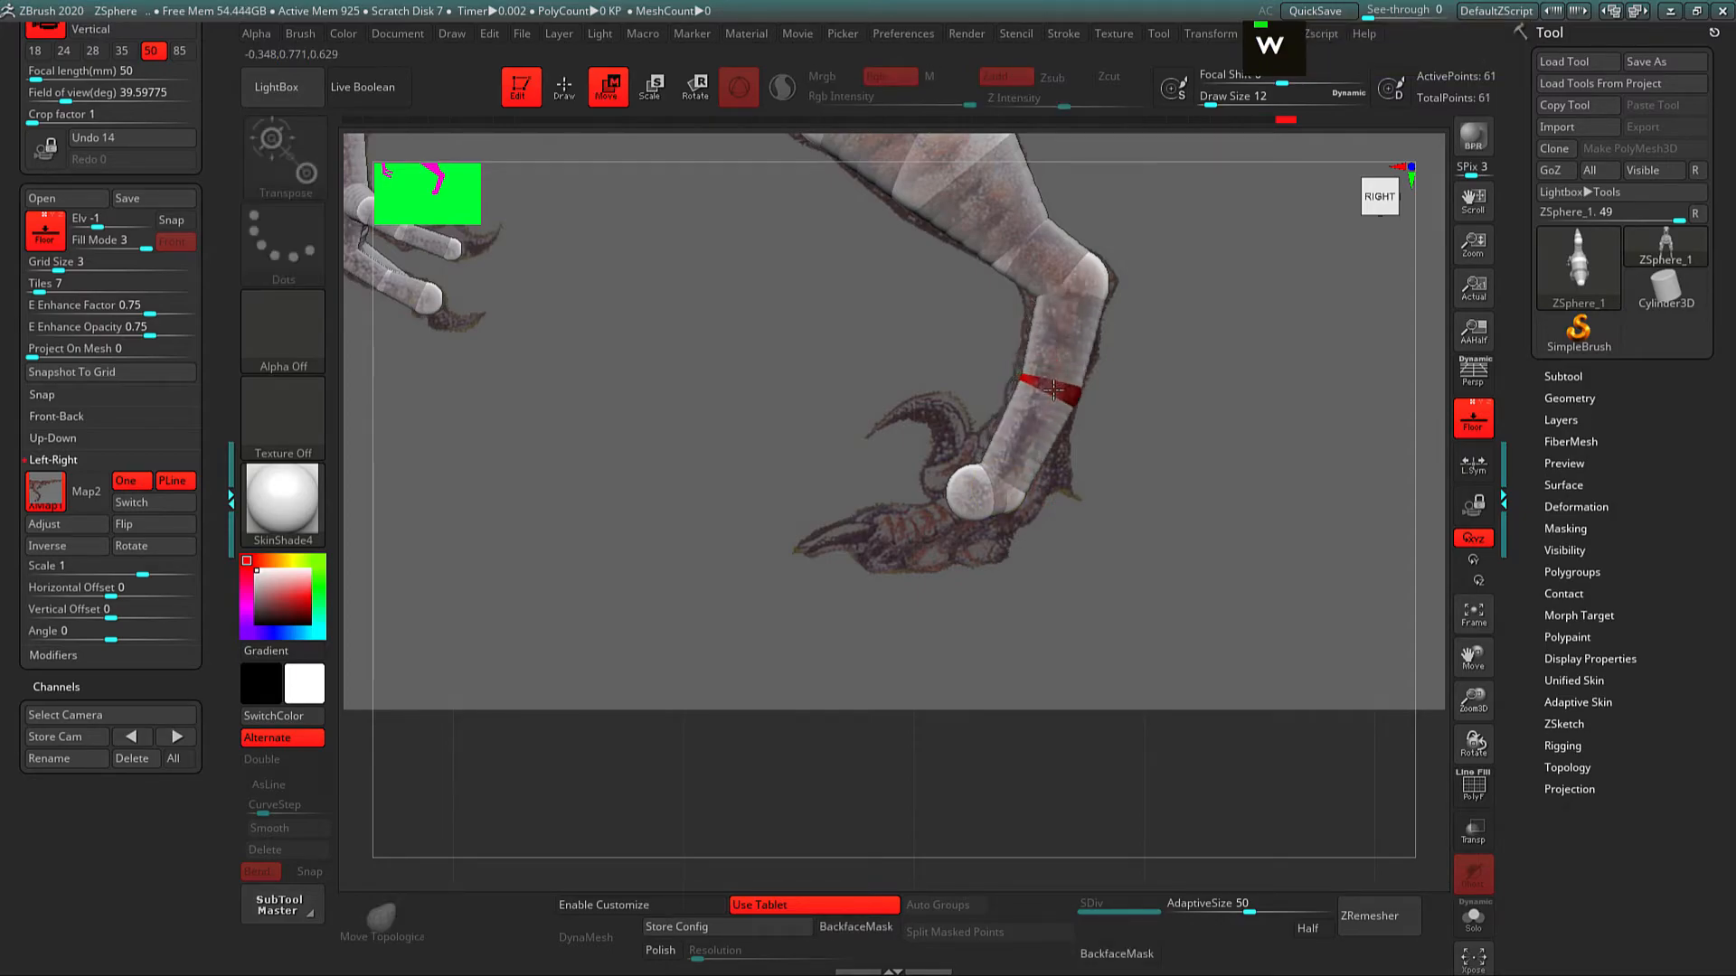
pyautogui.press('e')
pyautogui.press('w')
pyautogui.moveTo(1063, 392); pyautogui.dragTo(1064, 370)
pyautogui.keyDown('alt'); pyautogui.moveTo(1116, 450); pyautogui.dragTo(1144, 568); pyautogui.keyUp('alt')
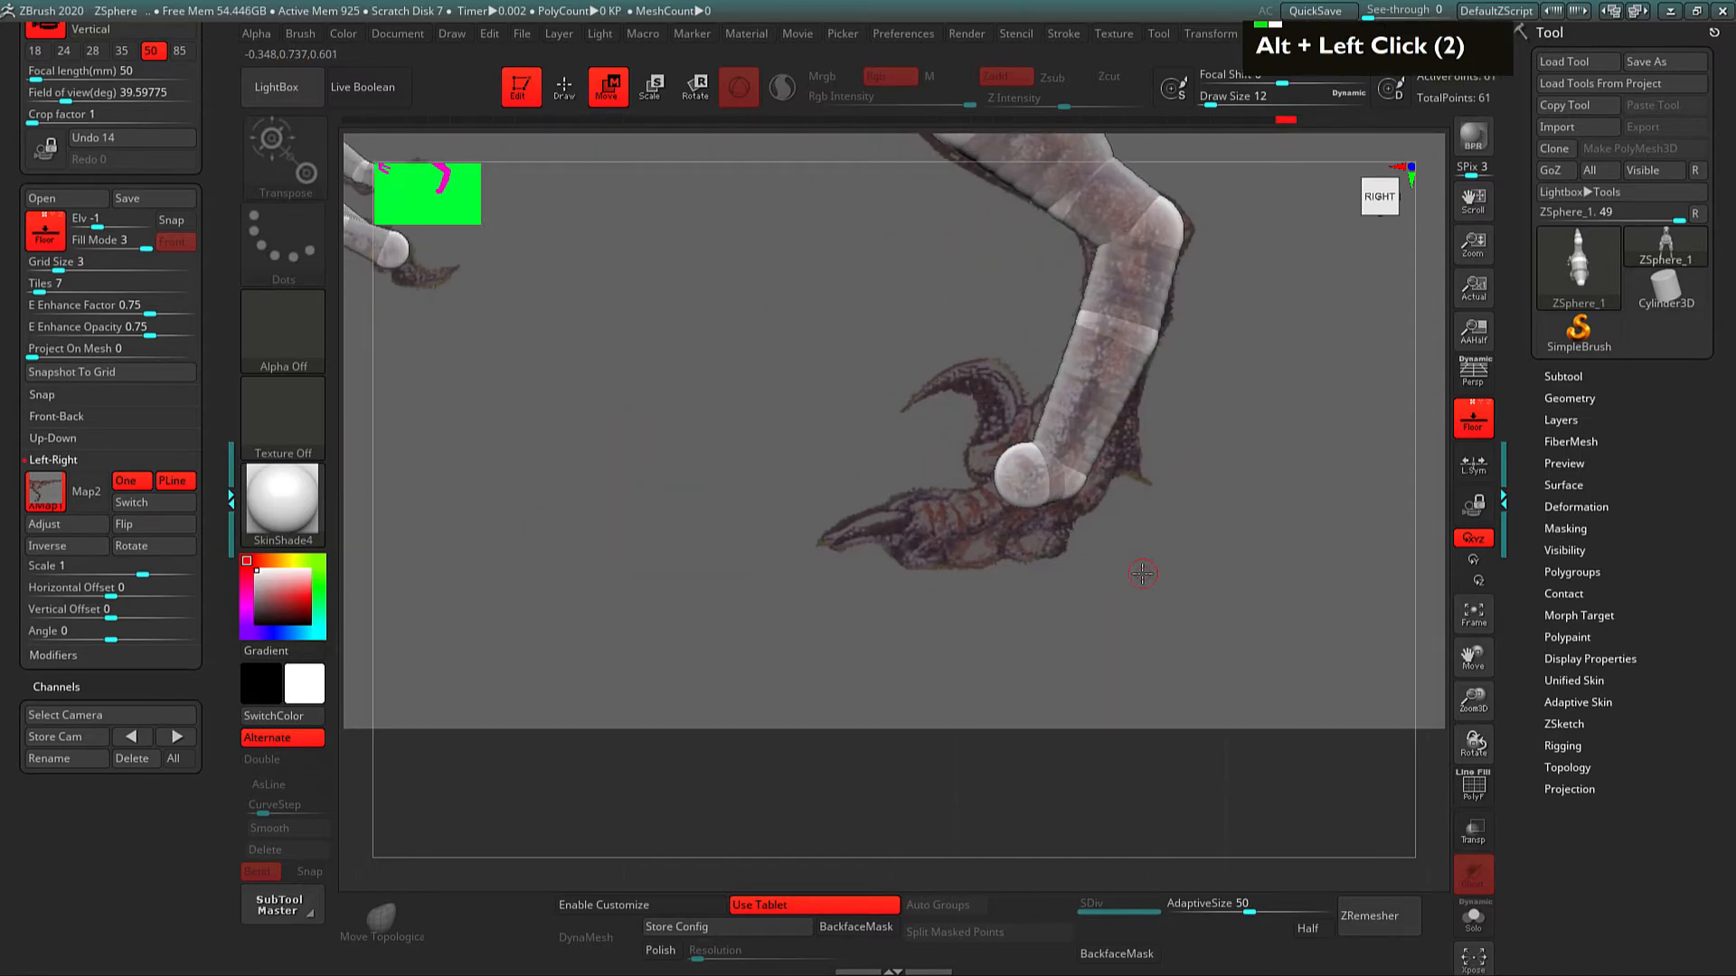
# Step: Pull the front foot ZSphere forward along the reference toe and insert a joint just above the toe base
pyautogui.moveTo(1043, 583); pyautogui.dragTo(1127, 574)
pyautogui.press('w')
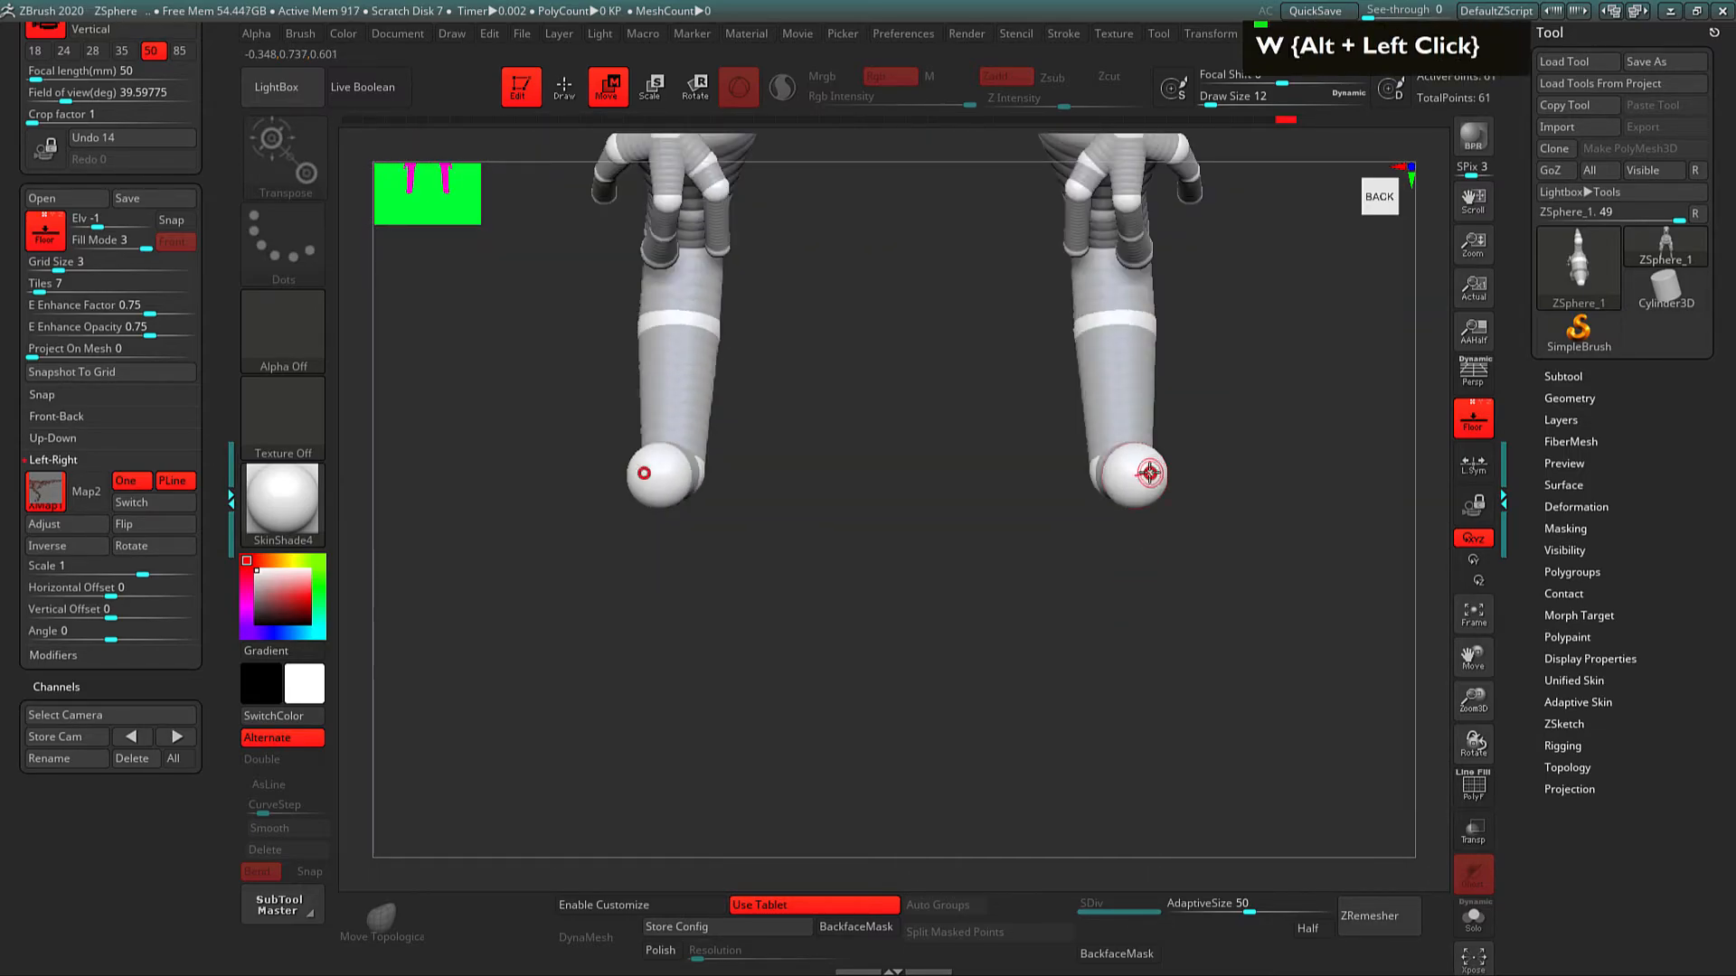
pyautogui.moveTo(1147, 472); pyautogui.dragTo(1145, 493)
pyautogui.moveTo(1215, 607)
pyautogui.keyDown('shift'); pyautogui.mouseDown()
pyautogui.moveTo(1125, 595)
pyautogui.moveTo(1166, 612)
pyautogui.moveTo(1101, 542)
pyautogui.mouseUp(); pyautogui.keyUp('shift')
pyautogui.press('q')
pyautogui.press('w')
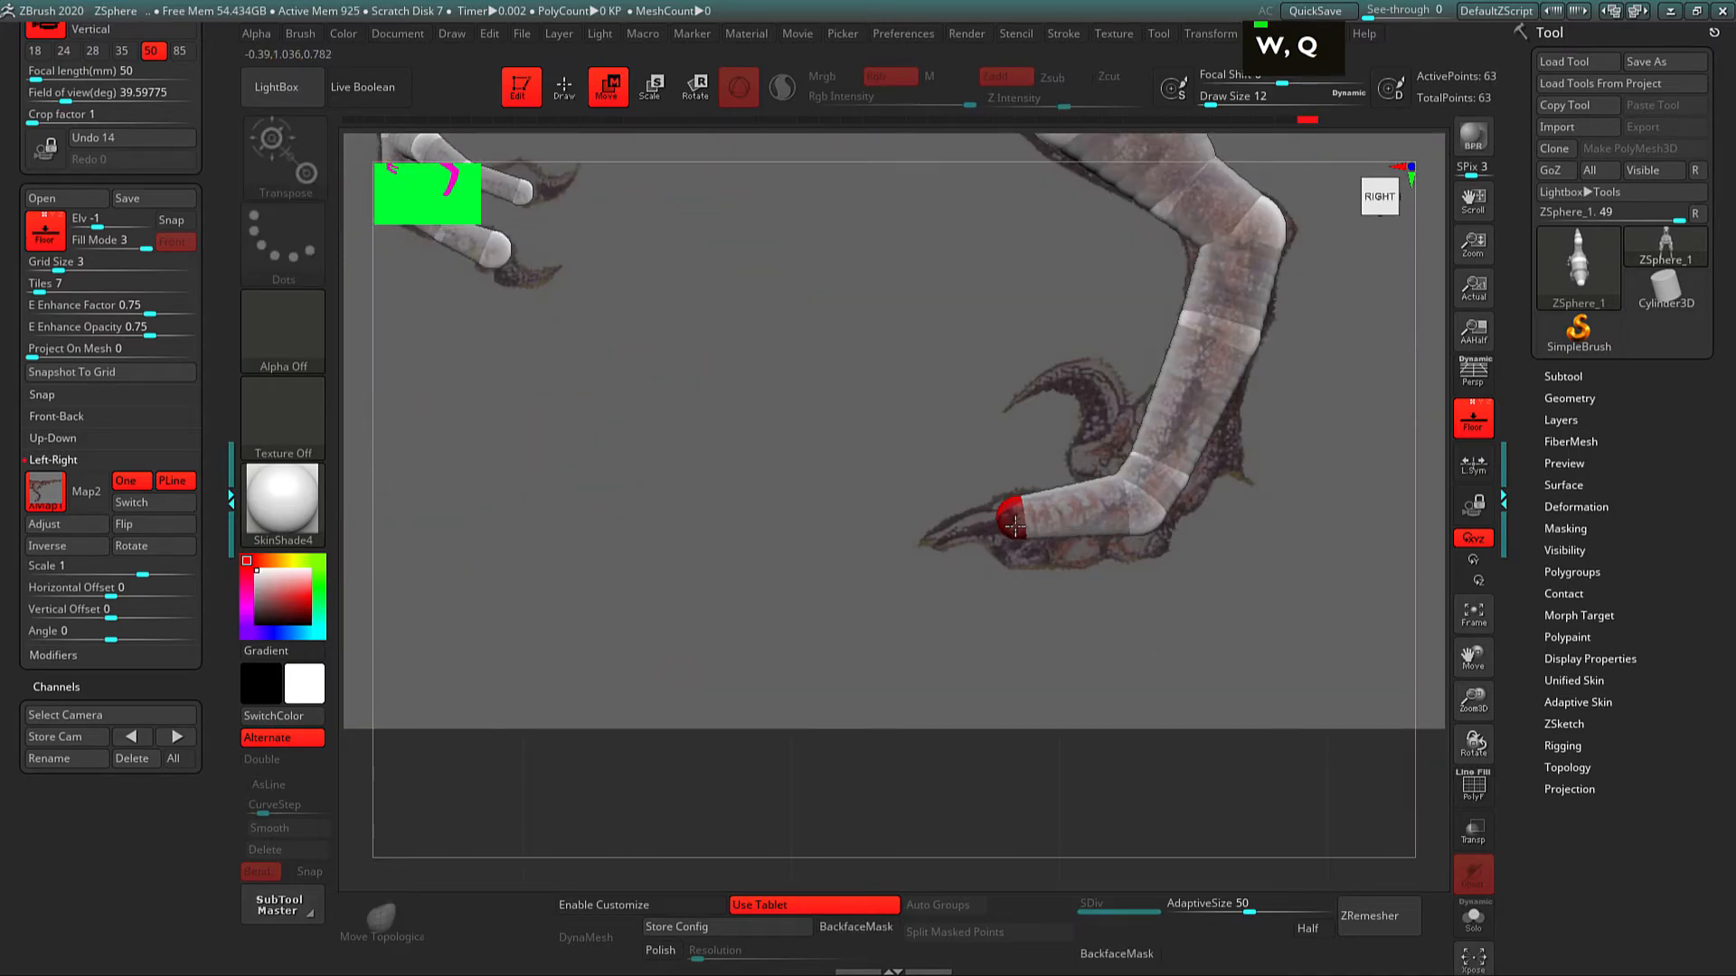
# Step: Try adding child ZSpheres on both sides of the toe base and pulling them forward as side toes
pyautogui.moveTo(1056, 611); pyautogui.dragTo(1195, 633)
pyautogui.keyDown('alt'); pyautogui.moveTo(1251, 551); pyautogui.dragTo(1168, 586); pyautogui.keyUp('alt')
pyautogui.moveTo(1211, 600); pyautogui.dragTo(1149, 567)
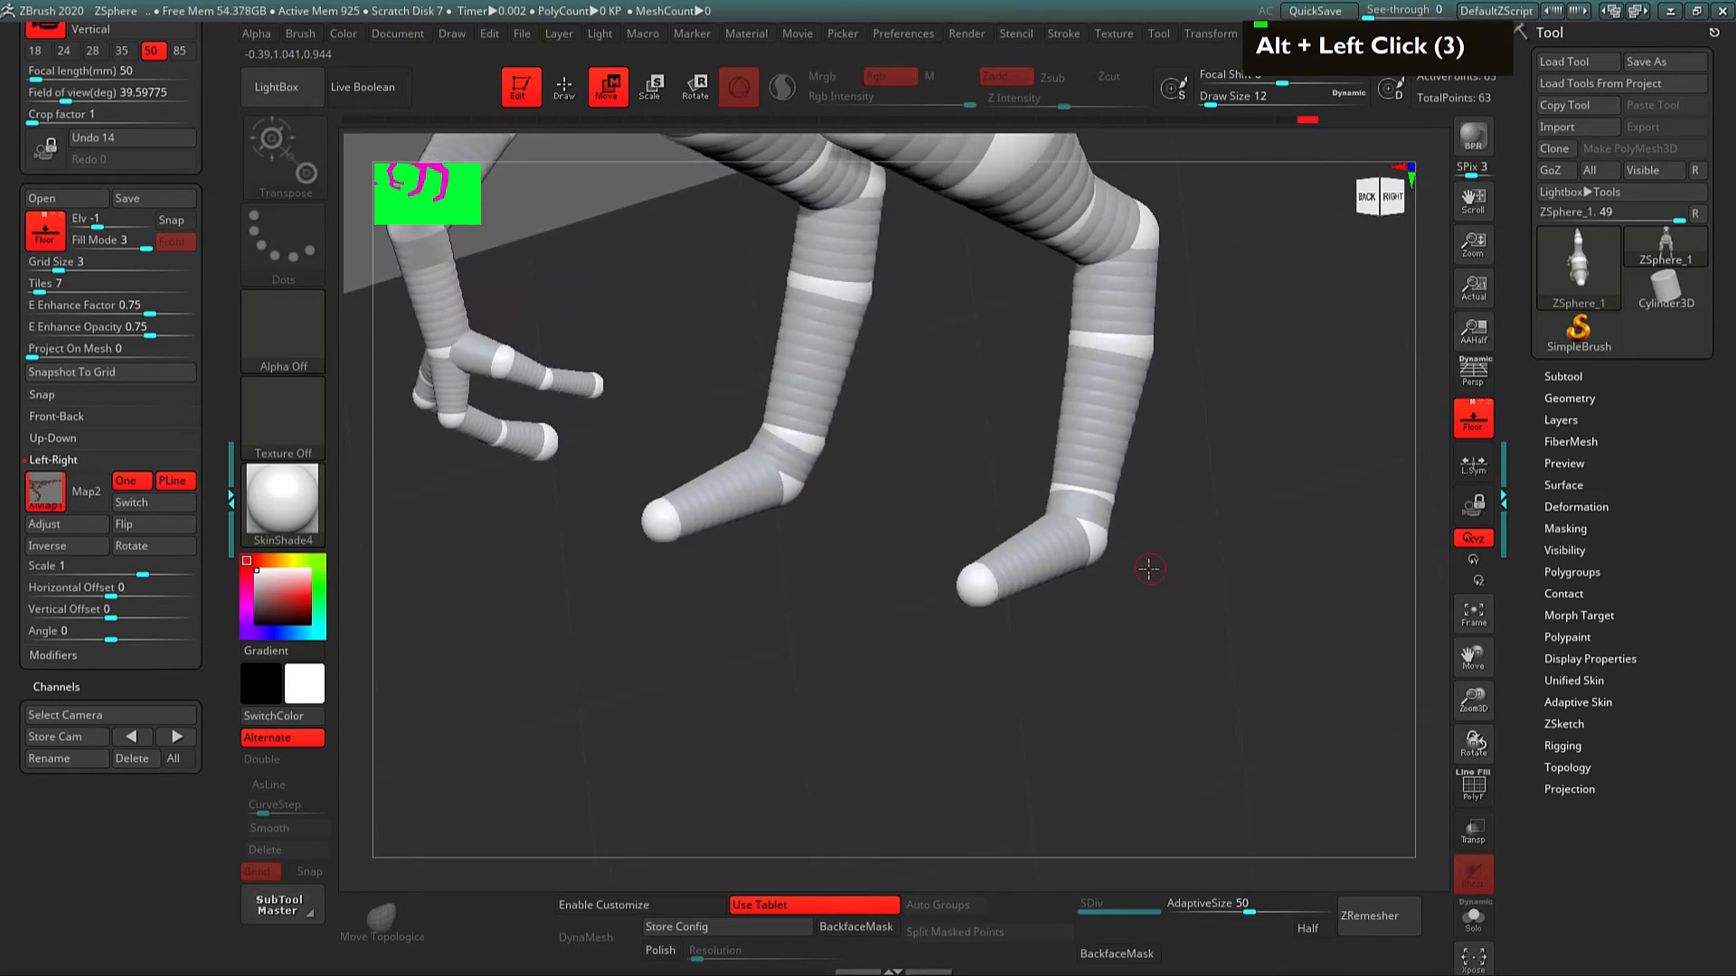
pyautogui.press('q')
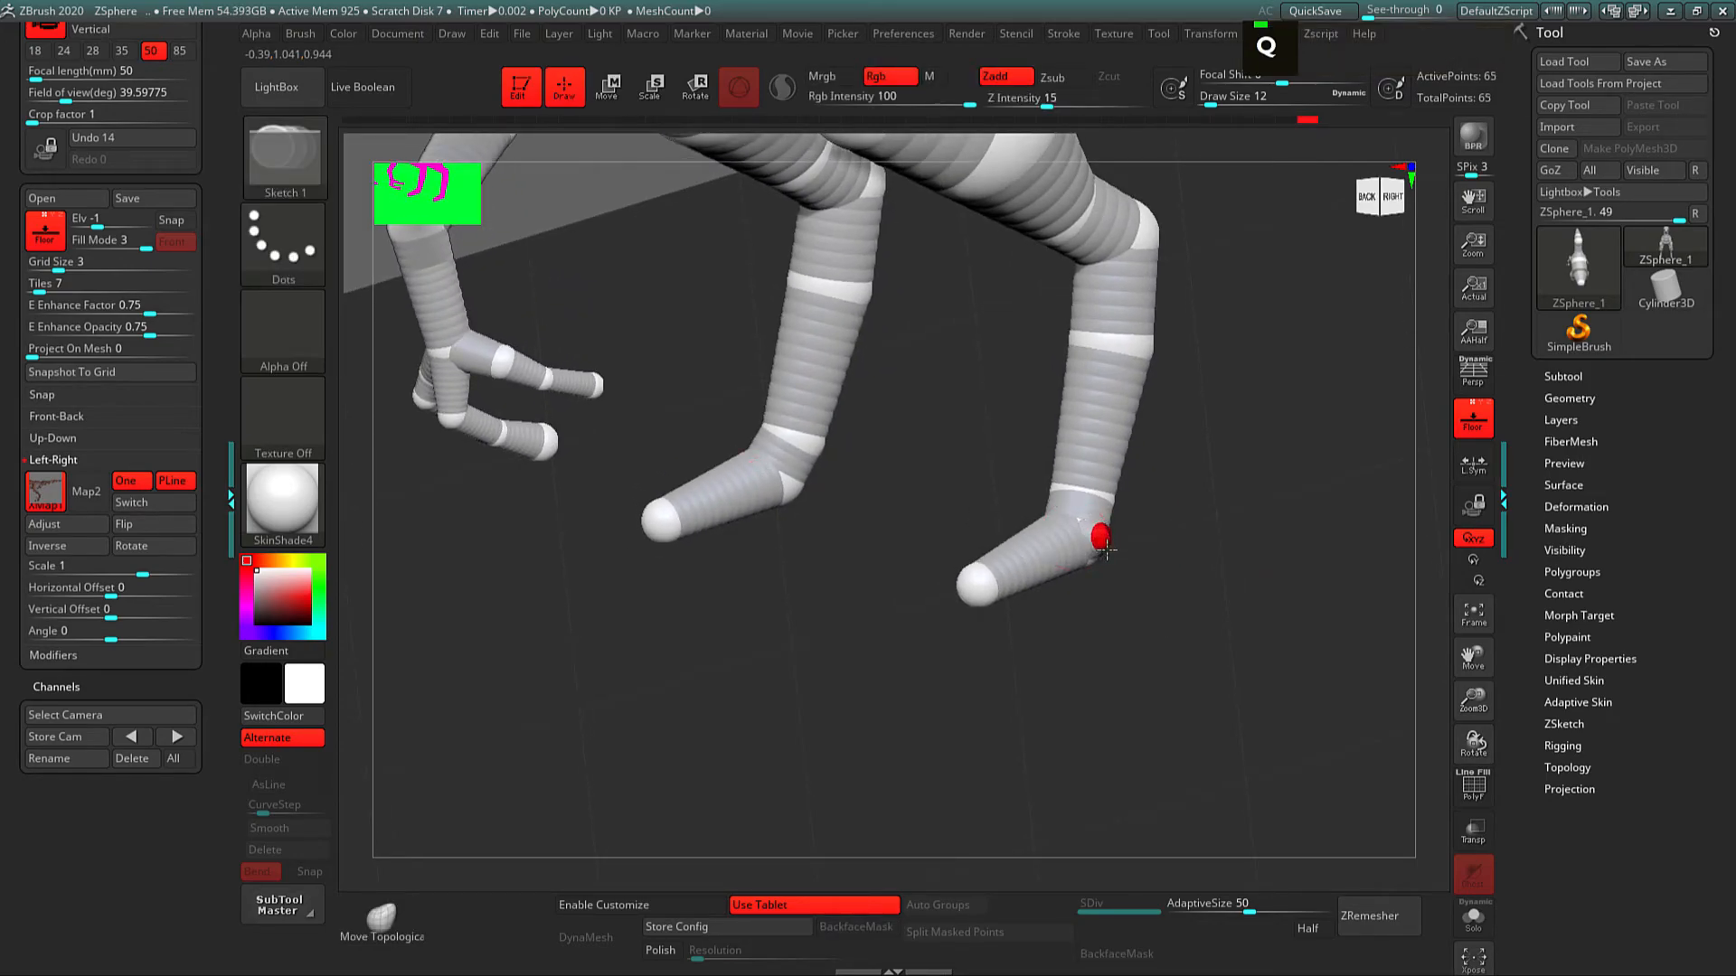
pyautogui.moveTo(1112, 561); pyautogui.dragTo(1049, 532)
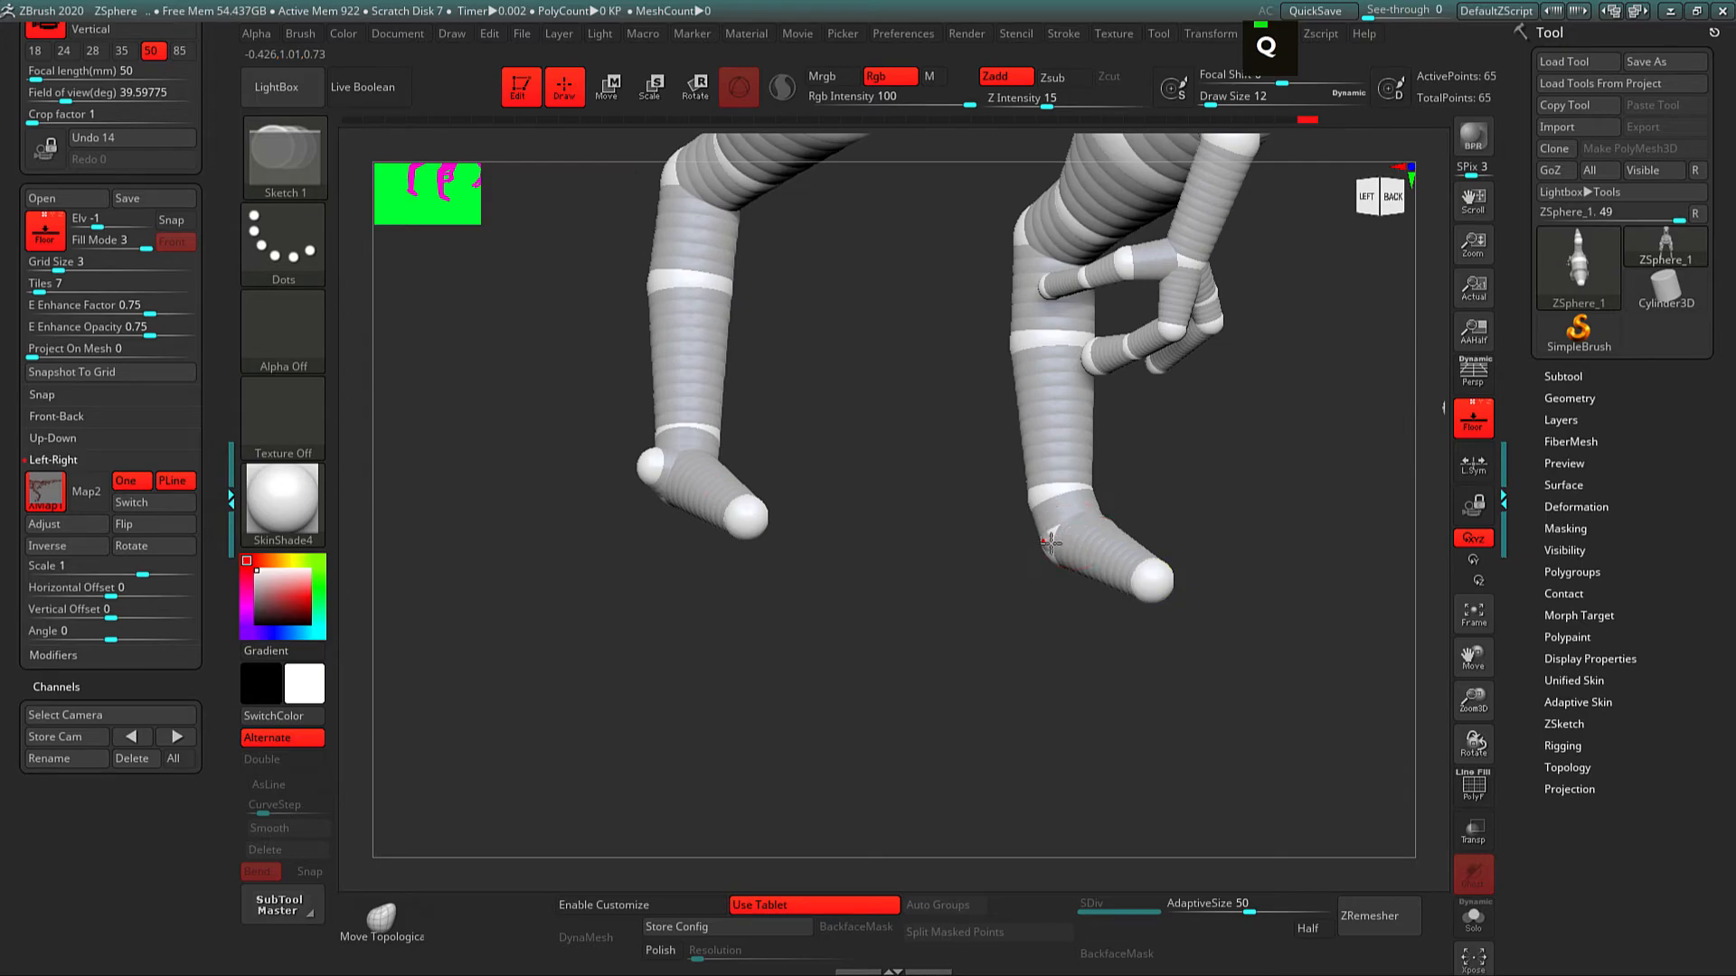
pyautogui.keyDown('shift'); pyautogui.moveTo(1052, 565); pyautogui.dragTo(1132, 545, button='right'); pyautogui.keyUp('shift')
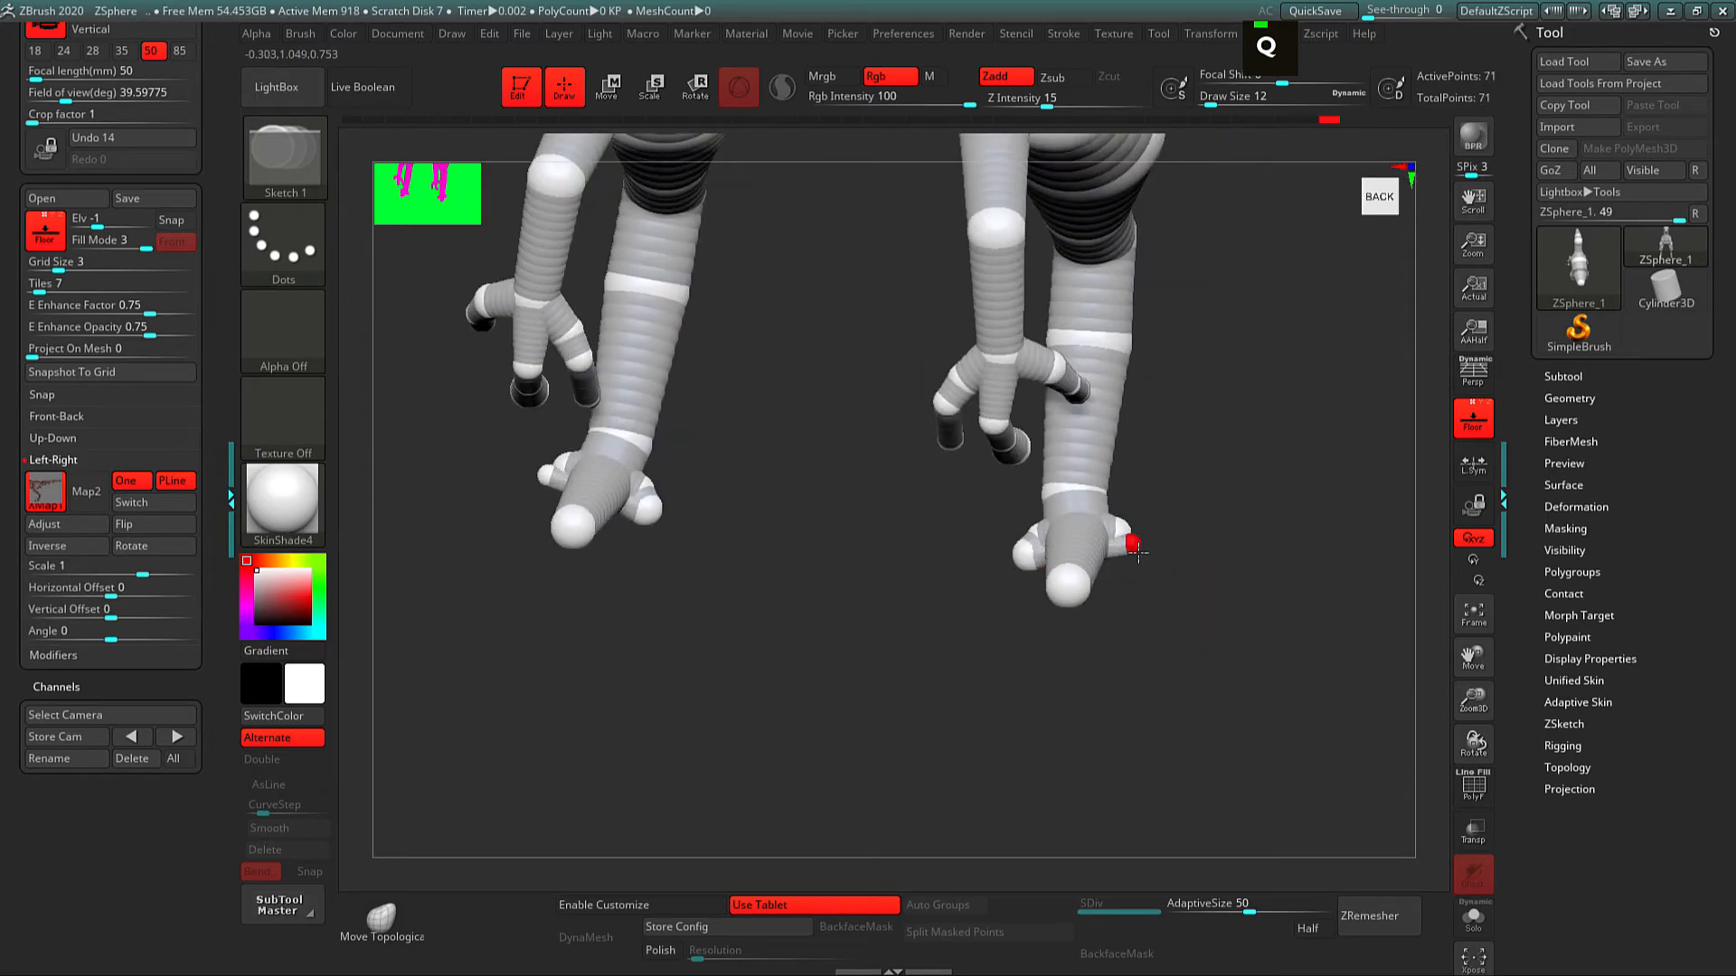
pyautogui.hotkey('ctrl', 'z')
pyautogui.keyDown('shift'); pyautogui.moveTo(1150, 573); pyautogui.dragTo(1110, 519, button='right'); pyautogui.keyUp('shift')
pyautogui.press('w')
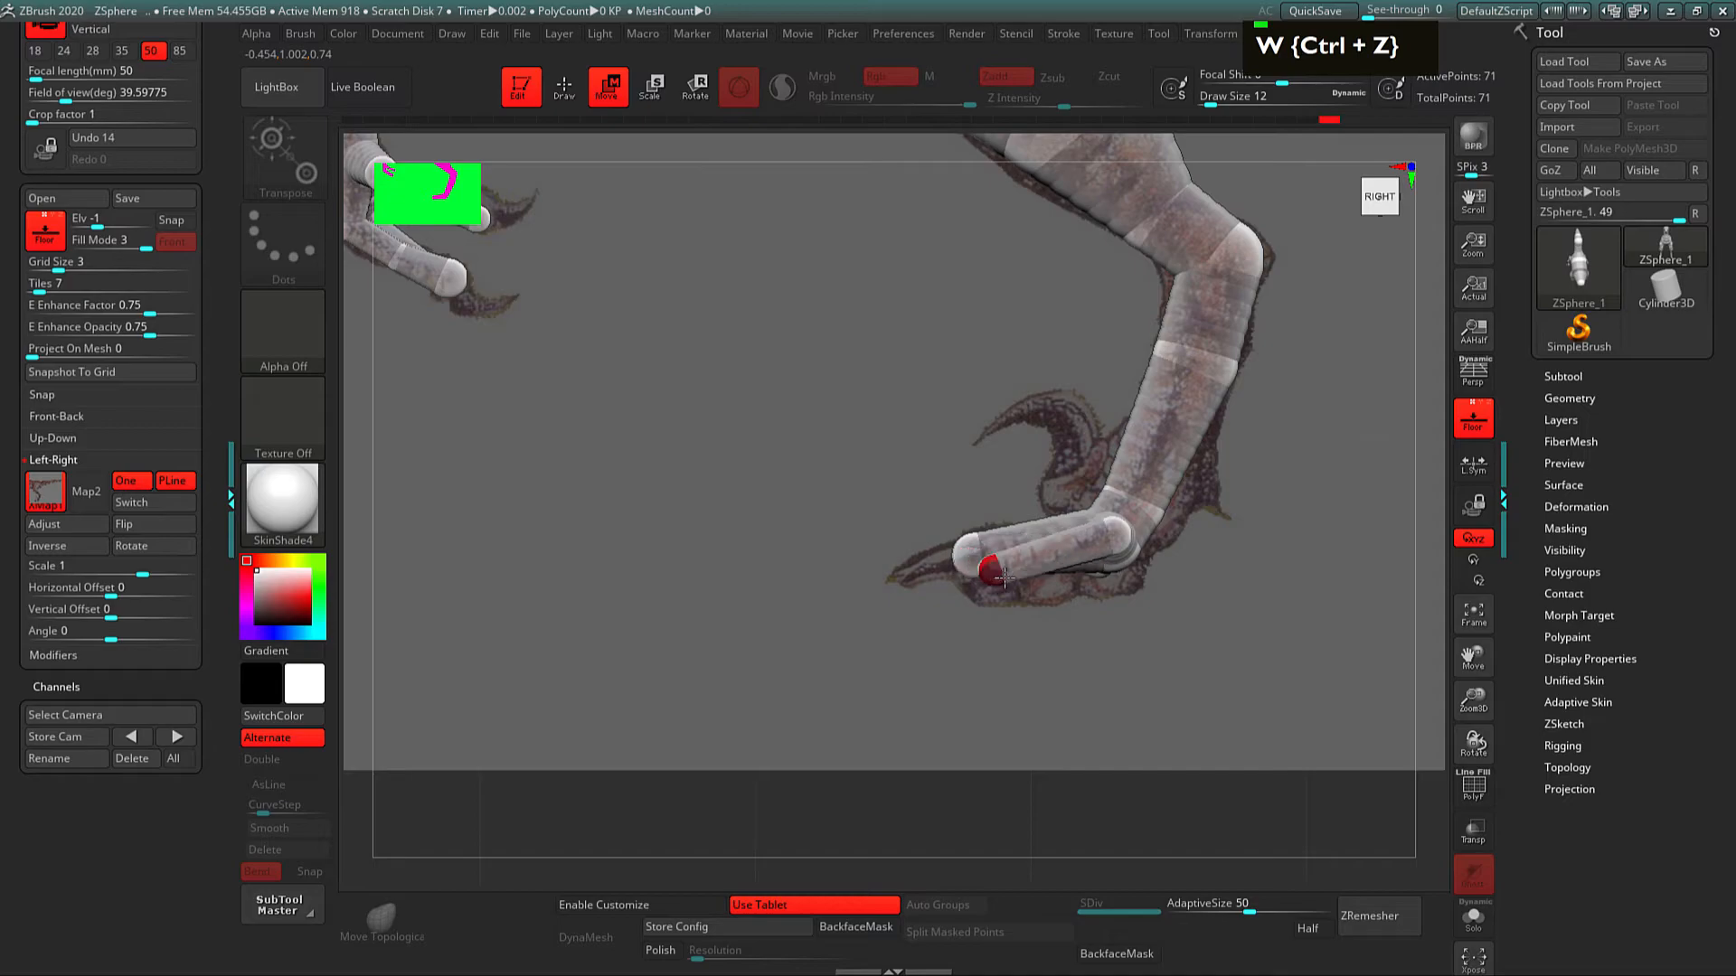
pyautogui.press('w')
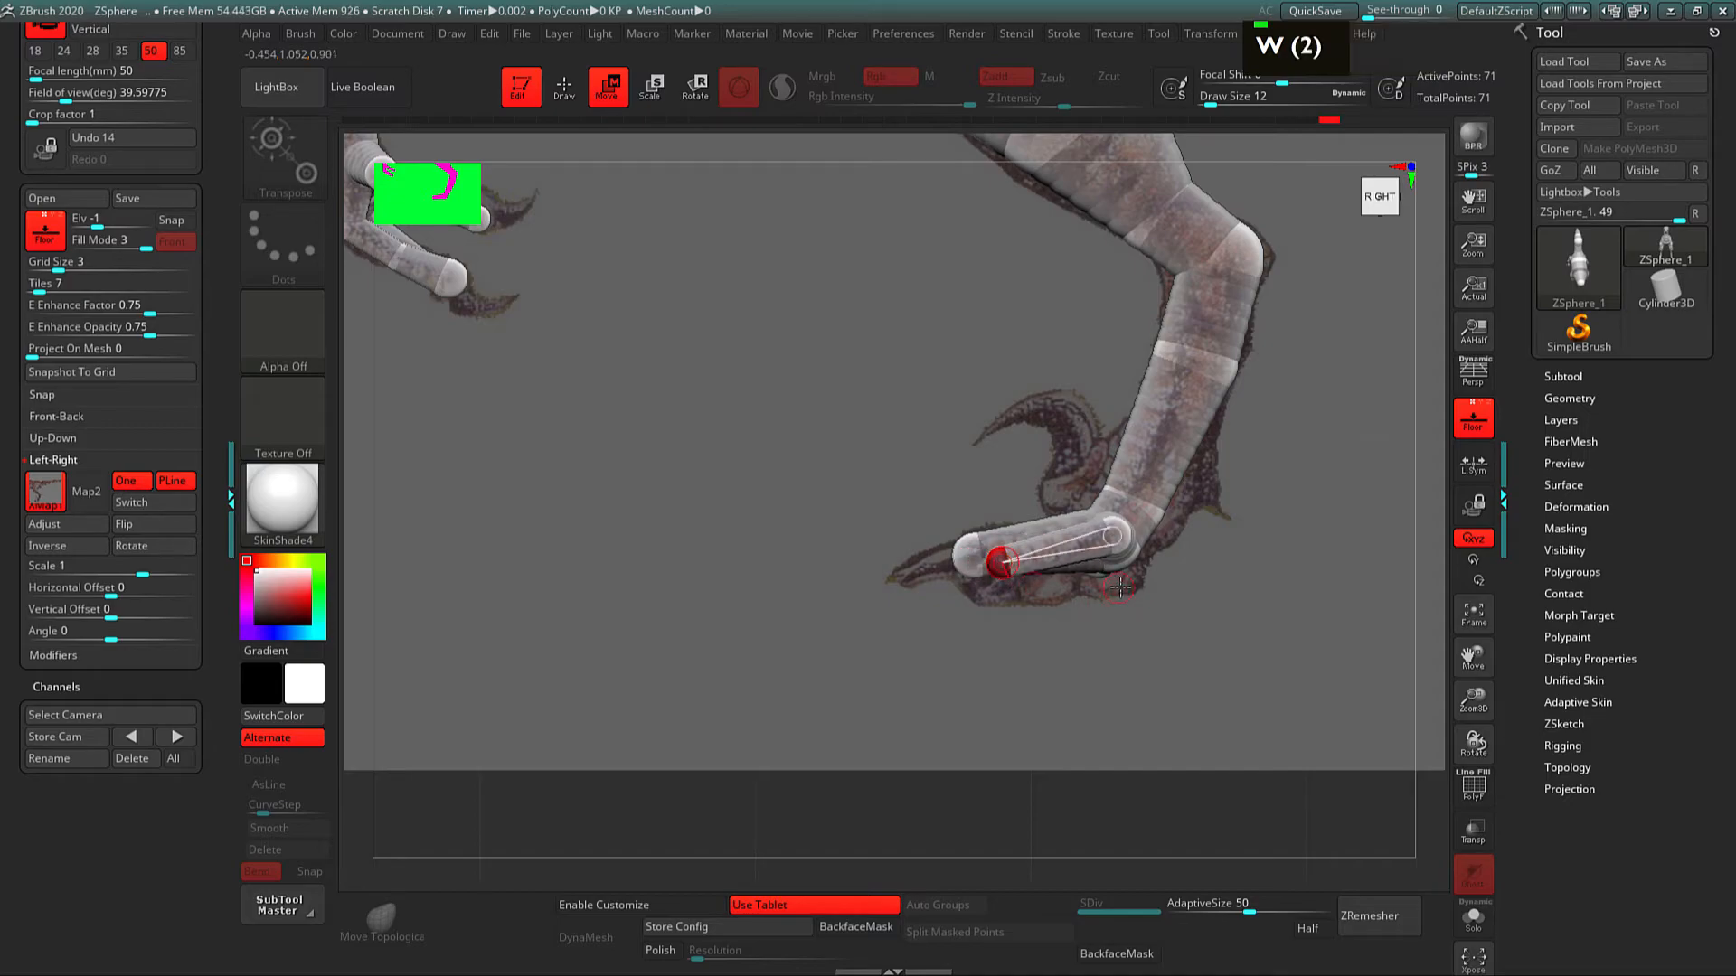
# Step: Lower and resize the toe base joint to match the reference sole, and move the joint above it up the foot
pyautogui.moveTo(1126, 565); pyautogui.dragTo(1141, 593)
pyautogui.press('e')
pyautogui.press('w')
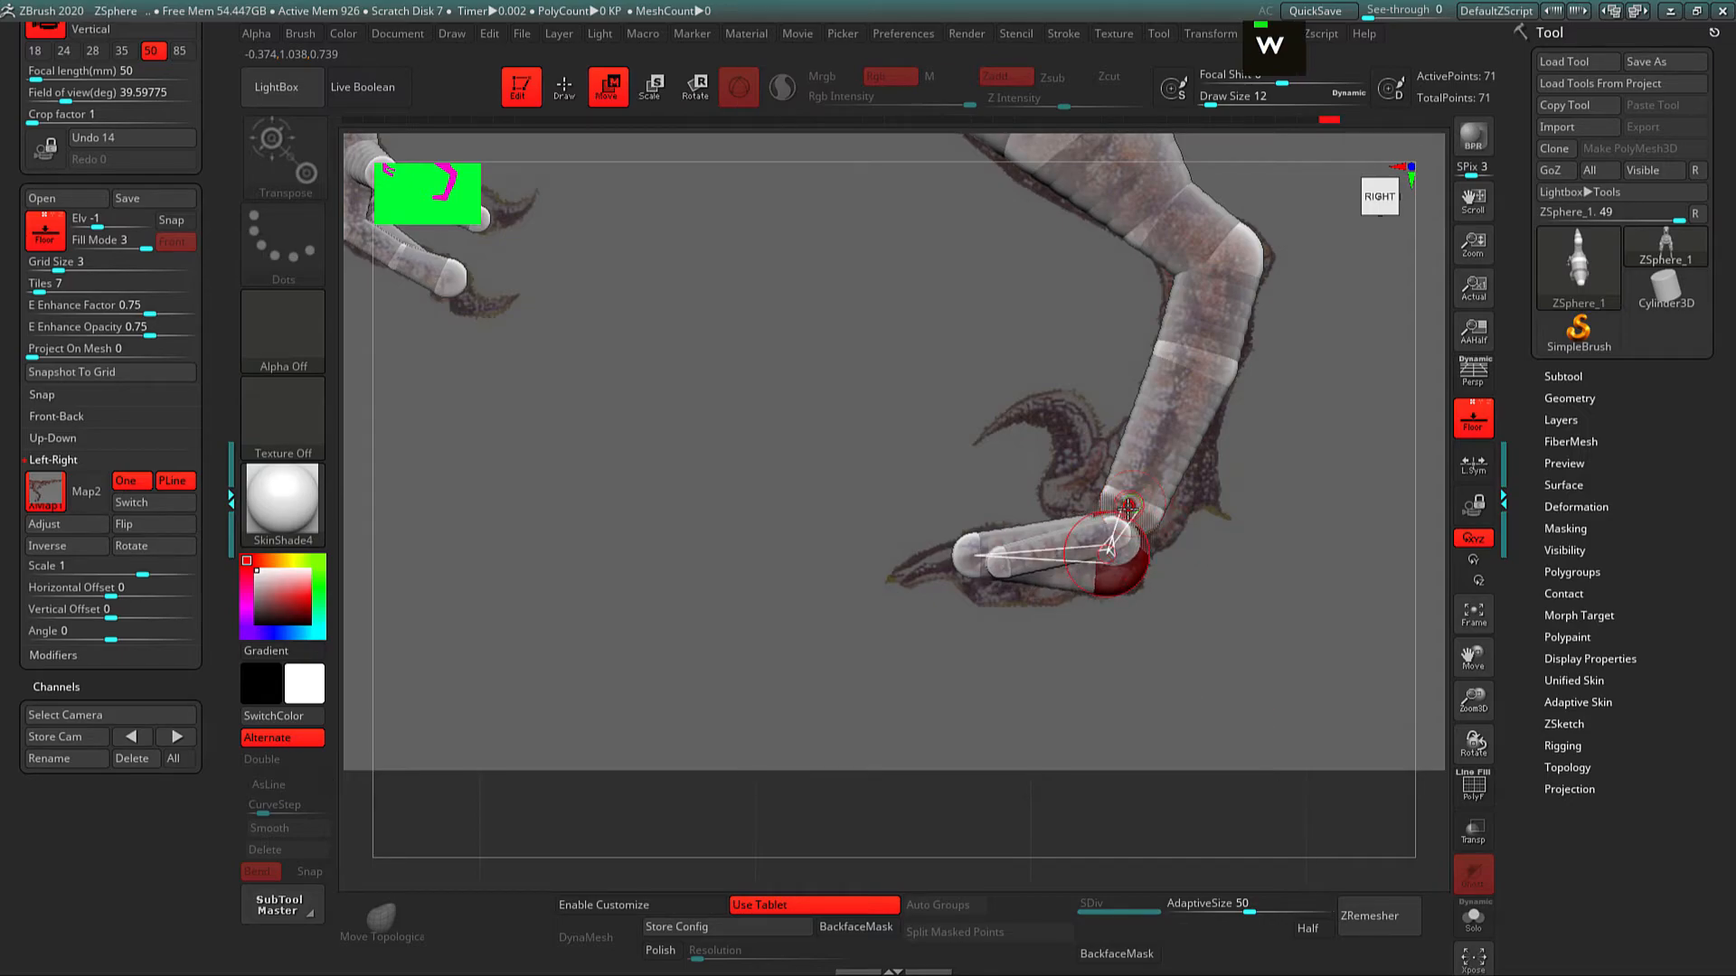
pyautogui.moveTo(1135, 492); pyautogui.dragTo(1148, 462)
# Step: Delete the side toe ZSpheres from both sides of the toe base
pyautogui.keyDown('alt'); pyautogui.moveTo(1220, 600); pyautogui.dragTo(1132, 646); pyautogui.keyUp('alt')
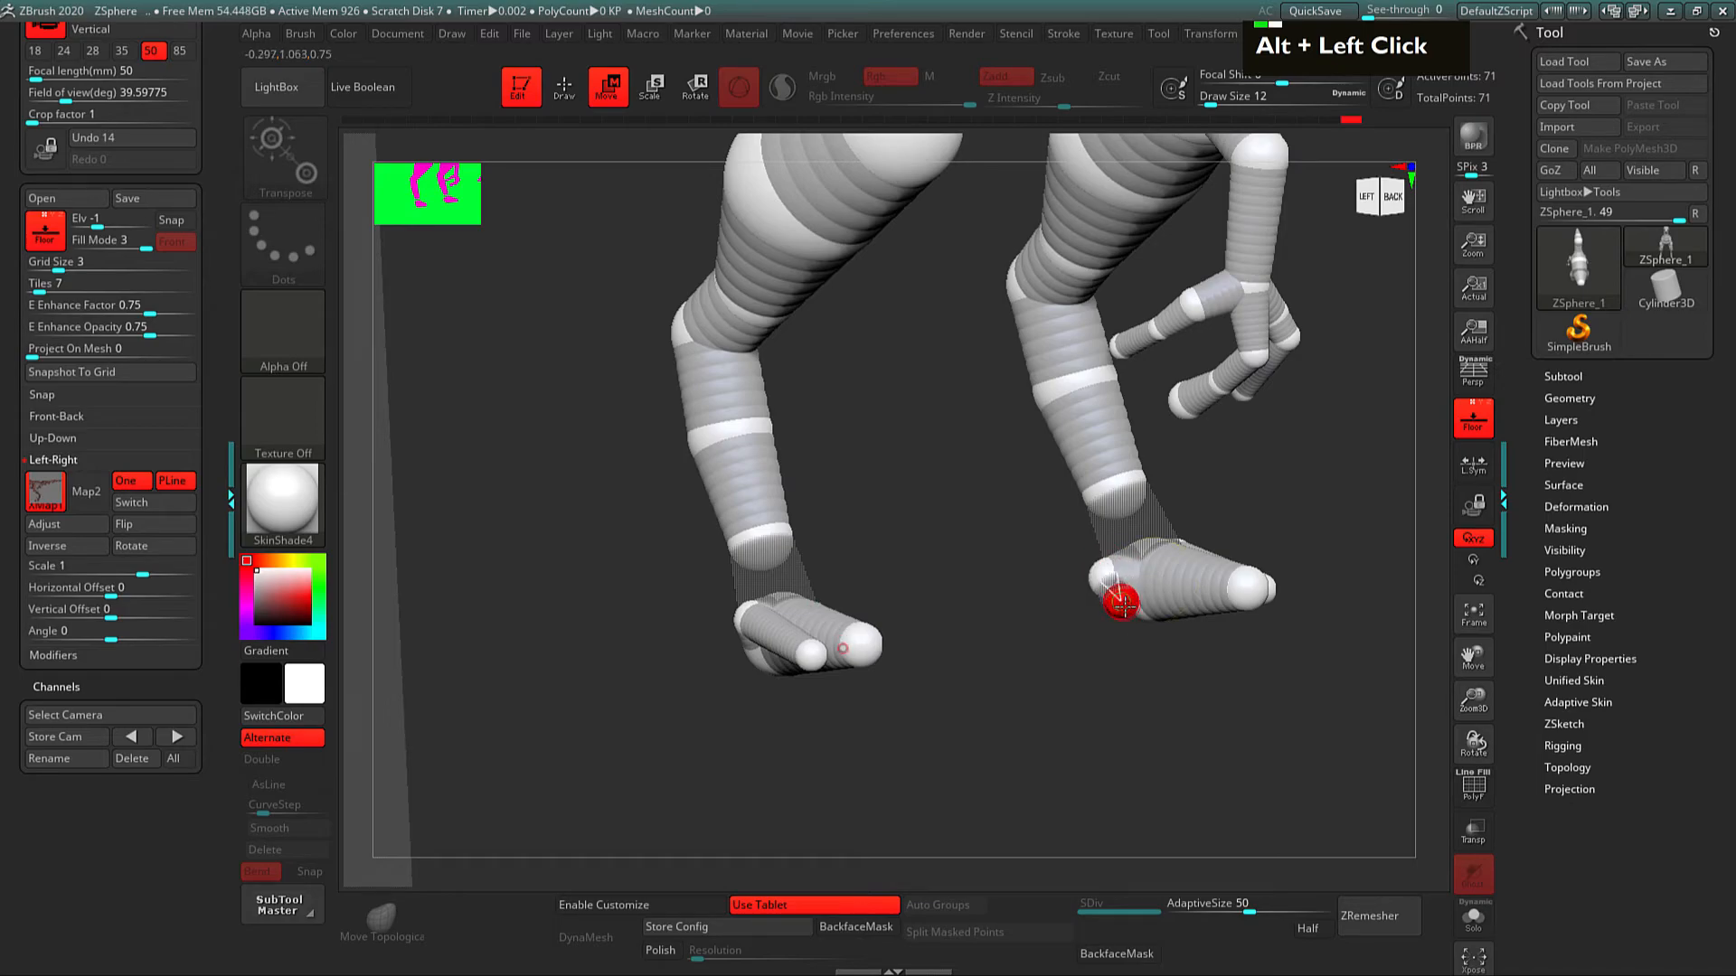
pyautogui.moveTo(1085, 640); pyautogui.dragTo(1081, 651)
pyautogui.press('q')
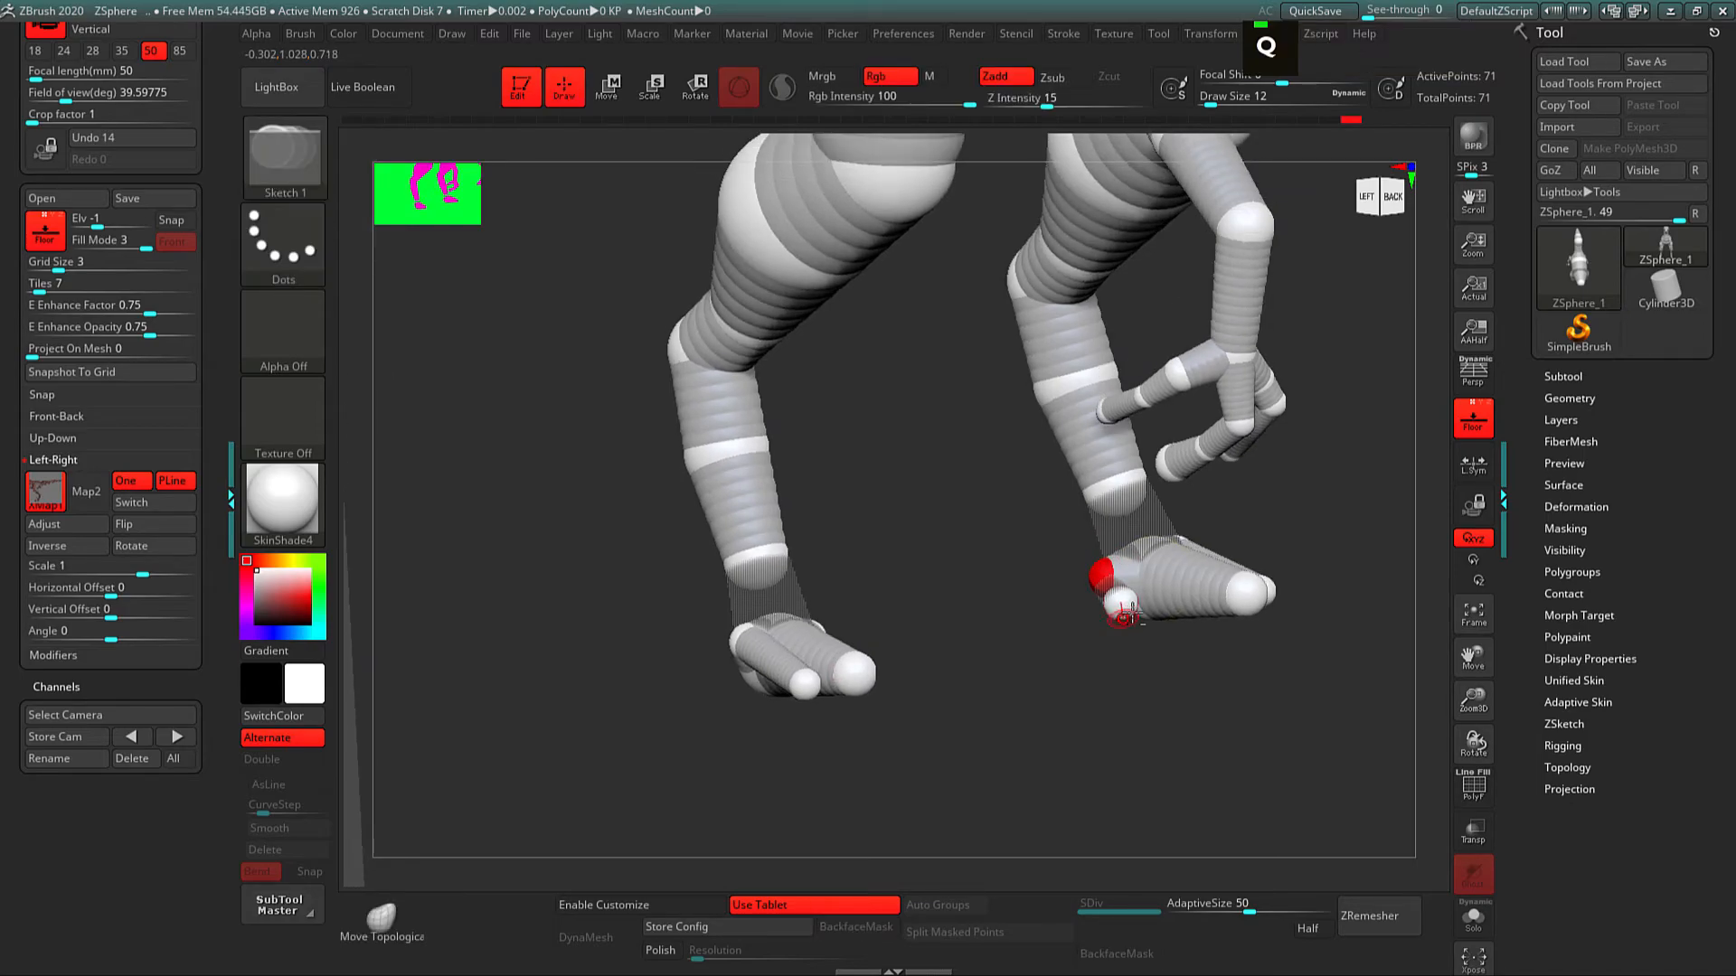
pyautogui.keyDown('alt'); pyautogui.click(1121, 614); pyautogui.keyUp('alt')
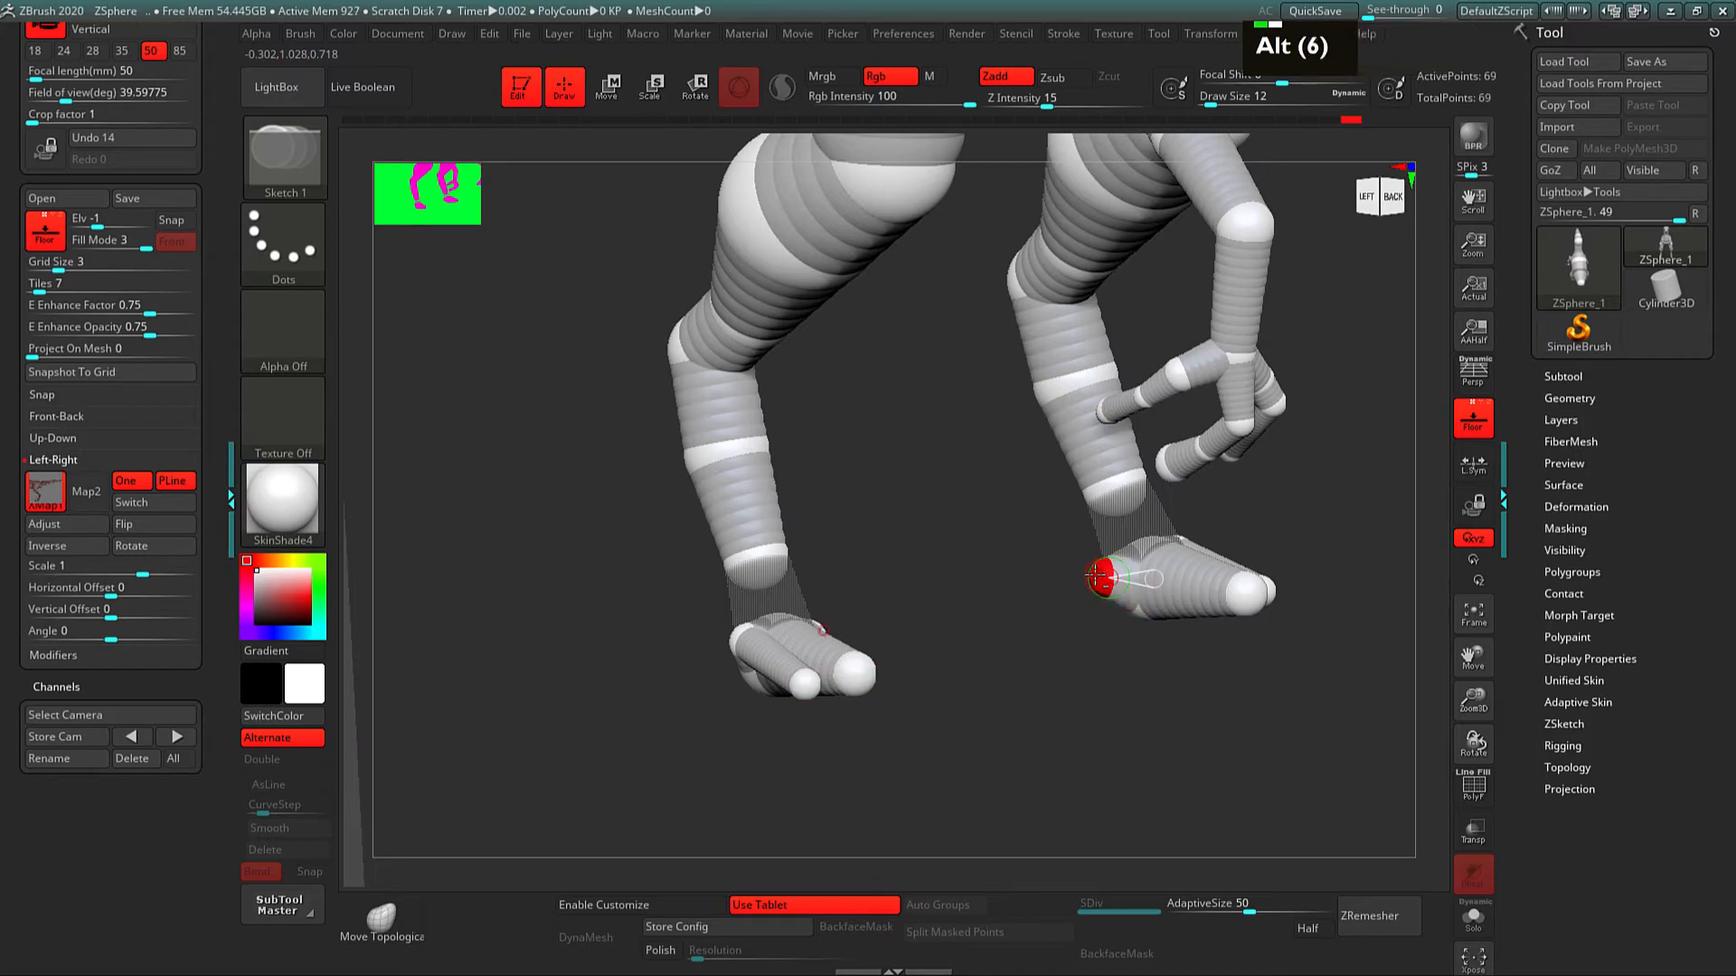
pyautogui.keyDown('alt'); pyautogui.click(1128, 592); pyautogui.keyUp('alt')
pyautogui.moveTo(1147, 666)
pyautogui.mouseDown()
pyautogui.moveTo(1116, 682)
pyautogui.moveTo(1169, 693)
pyautogui.moveTo(1135, 698)
pyautogui.mouseUp()
pyautogui.moveTo(1243, 666); pyautogui.dragTo(1062, 671)
pyautogui.keyDown('alt'); pyautogui.click(1080, 631); pyautogui.keyUp('alt')
pyautogui.keyDown('alt'); pyautogui.click(1038, 626); pyautogui.keyUp('alt')
# Step: Reposition and resize the lower foot joints and lower the main toe's tip to fit the side-view reference
pyautogui.press('w')
pyautogui.keyDown('alt'); pyautogui.moveTo(1170, 712); pyautogui.dragTo(1137, 680); pyautogui.keyUp('alt')
pyautogui.press('w')
pyautogui.keyDown('alt'); pyautogui.moveTo(1247, 592); pyautogui.dragTo(1130, 540); pyautogui.keyUp('alt')
pyautogui.press('e')
pyautogui.press('w')
pyautogui.keyDown('alt'); pyautogui.moveTo(1240, 626); pyautogui.dragTo(1190, 611); pyautogui.keyUp('alt')
pyautogui.press('q')
pyautogui.press('w')
pyautogui.moveTo(821, 623); pyautogui.dragTo(829, 655)
# Step: Add a ZSphere with a child on the outer side of the toe base and pull it forward as an outer toe
pyautogui.keyDown('alt'); pyautogui.moveTo(1106, 711); pyautogui.dragTo(1094, 693); pyautogui.keyUp('alt')
pyautogui.press('q')
pyautogui.moveTo(1001, 604); pyautogui.dragTo(1026, 620)
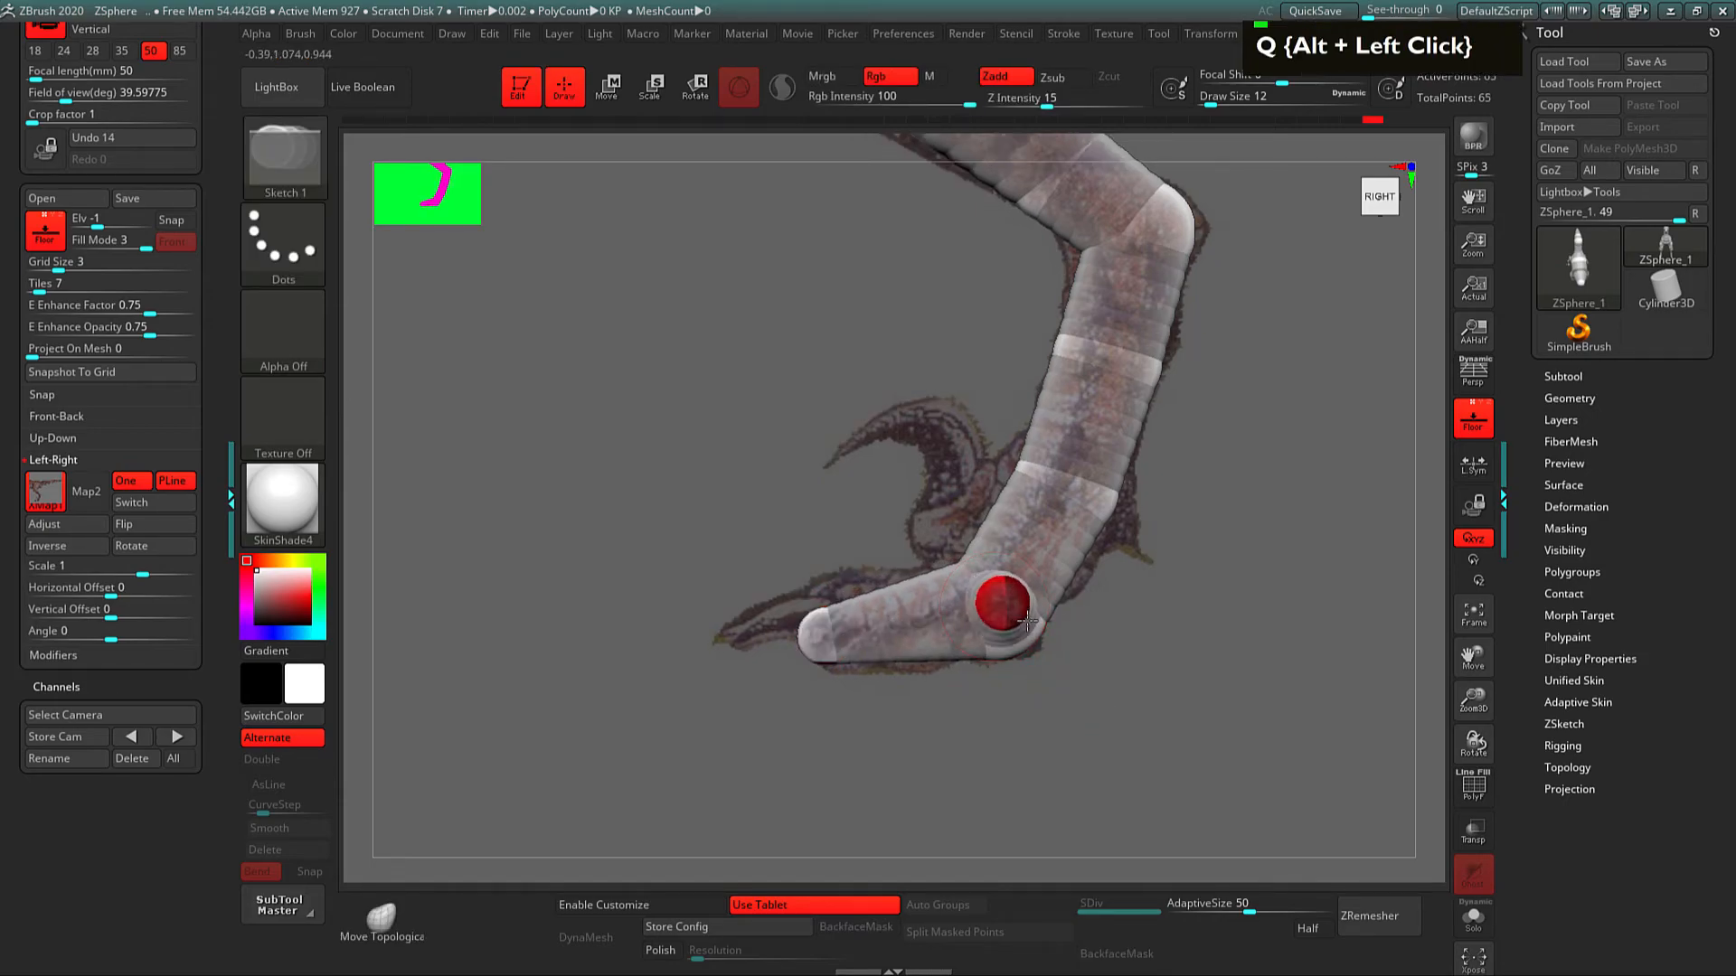
pyautogui.moveTo(1111, 705); pyautogui.dragTo(1257, 698)
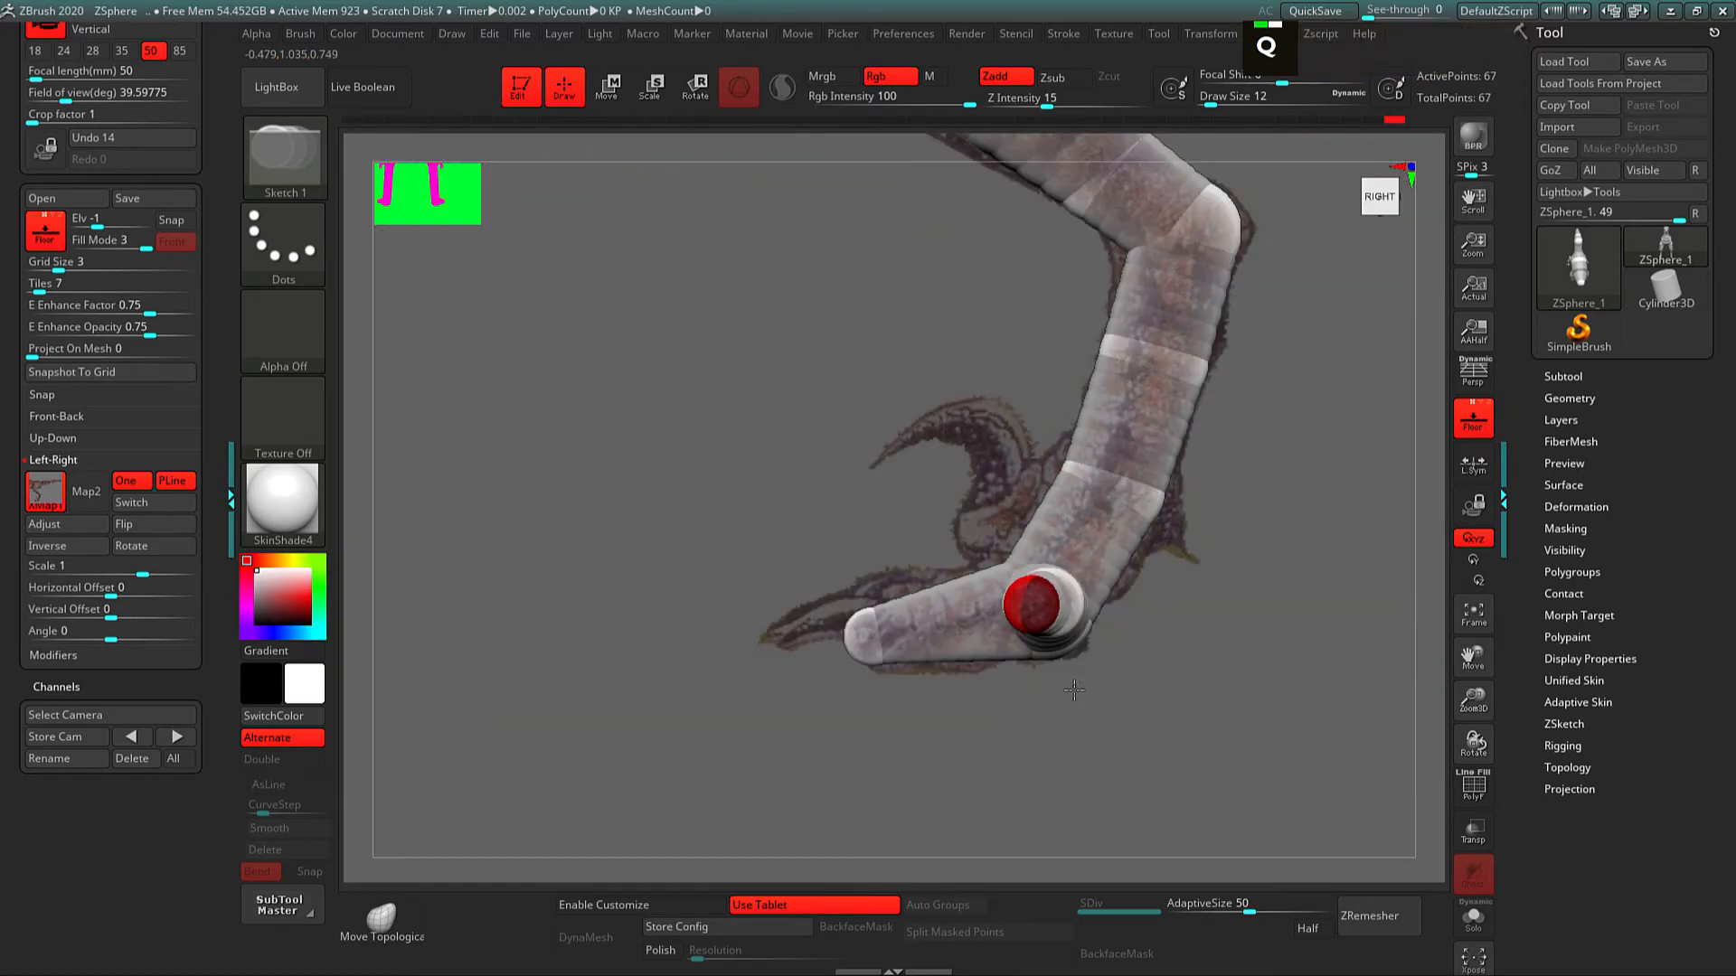
pyautogui.press('w')
pyautogui.moveTo(948, 618); pyautogui.dragTo(882, 638)
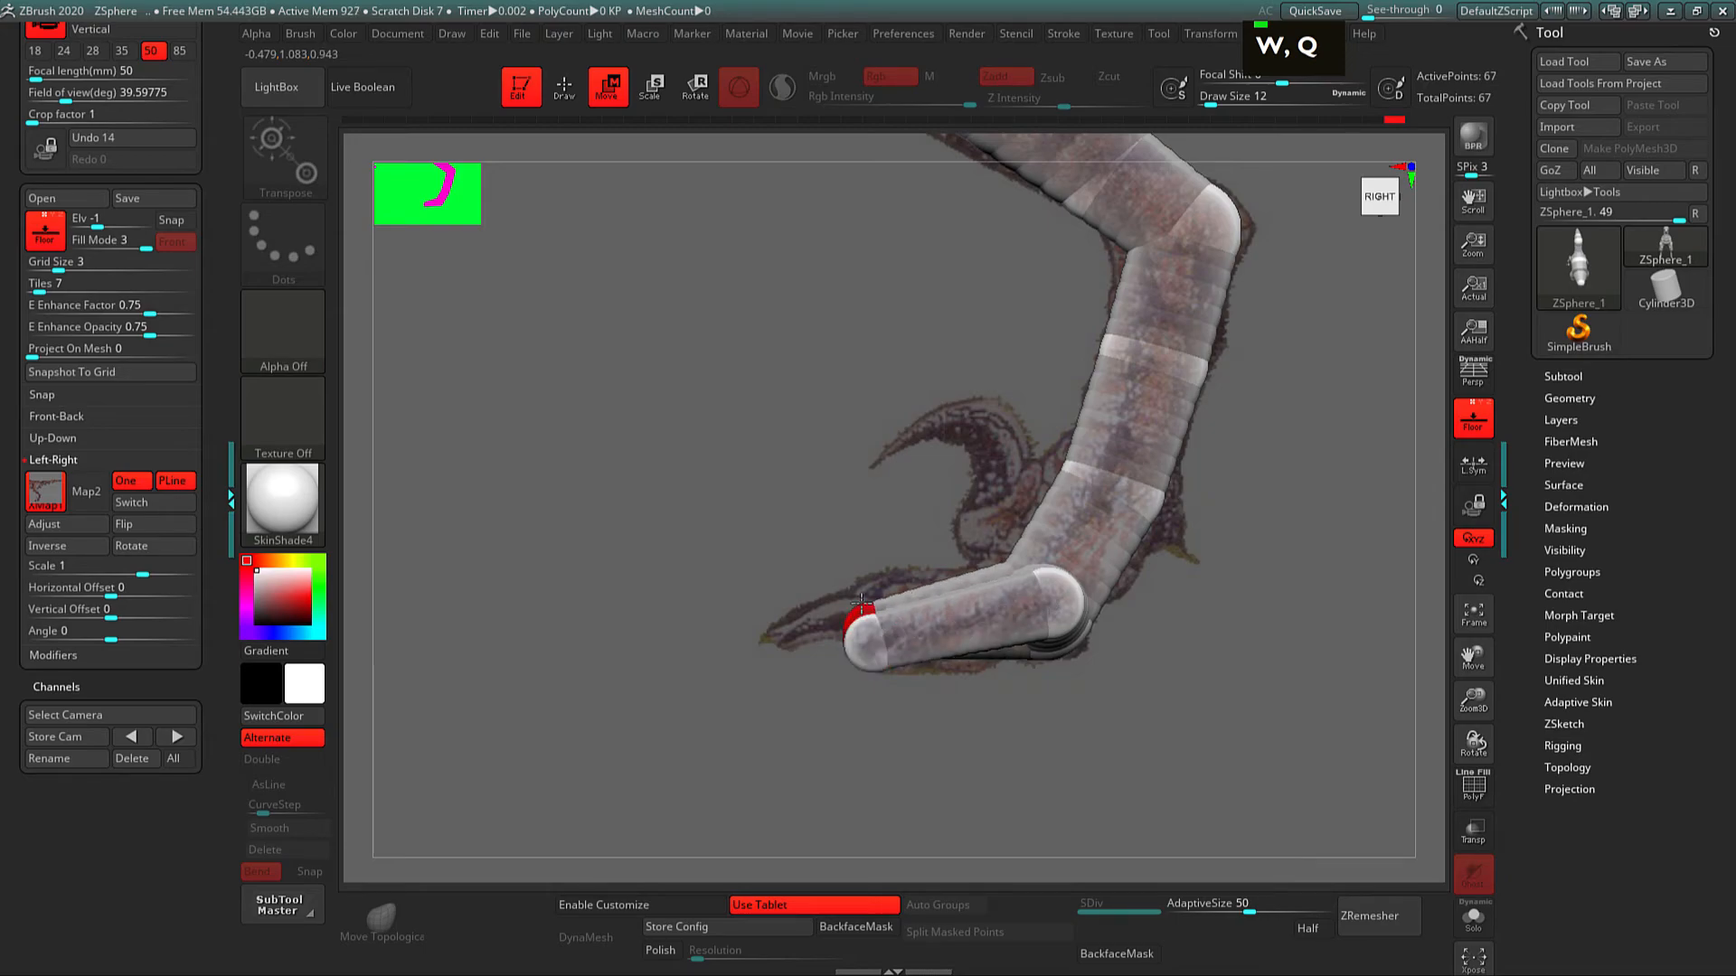
# Step: Insert a joint ZSphere midway along the outer toe and adjust its size
pyautogui.keyDown('alt'); pyautogui.moveTo(954, 708); pyautogui.dragTo(933, 715); pyautogui.keyUp('alt')
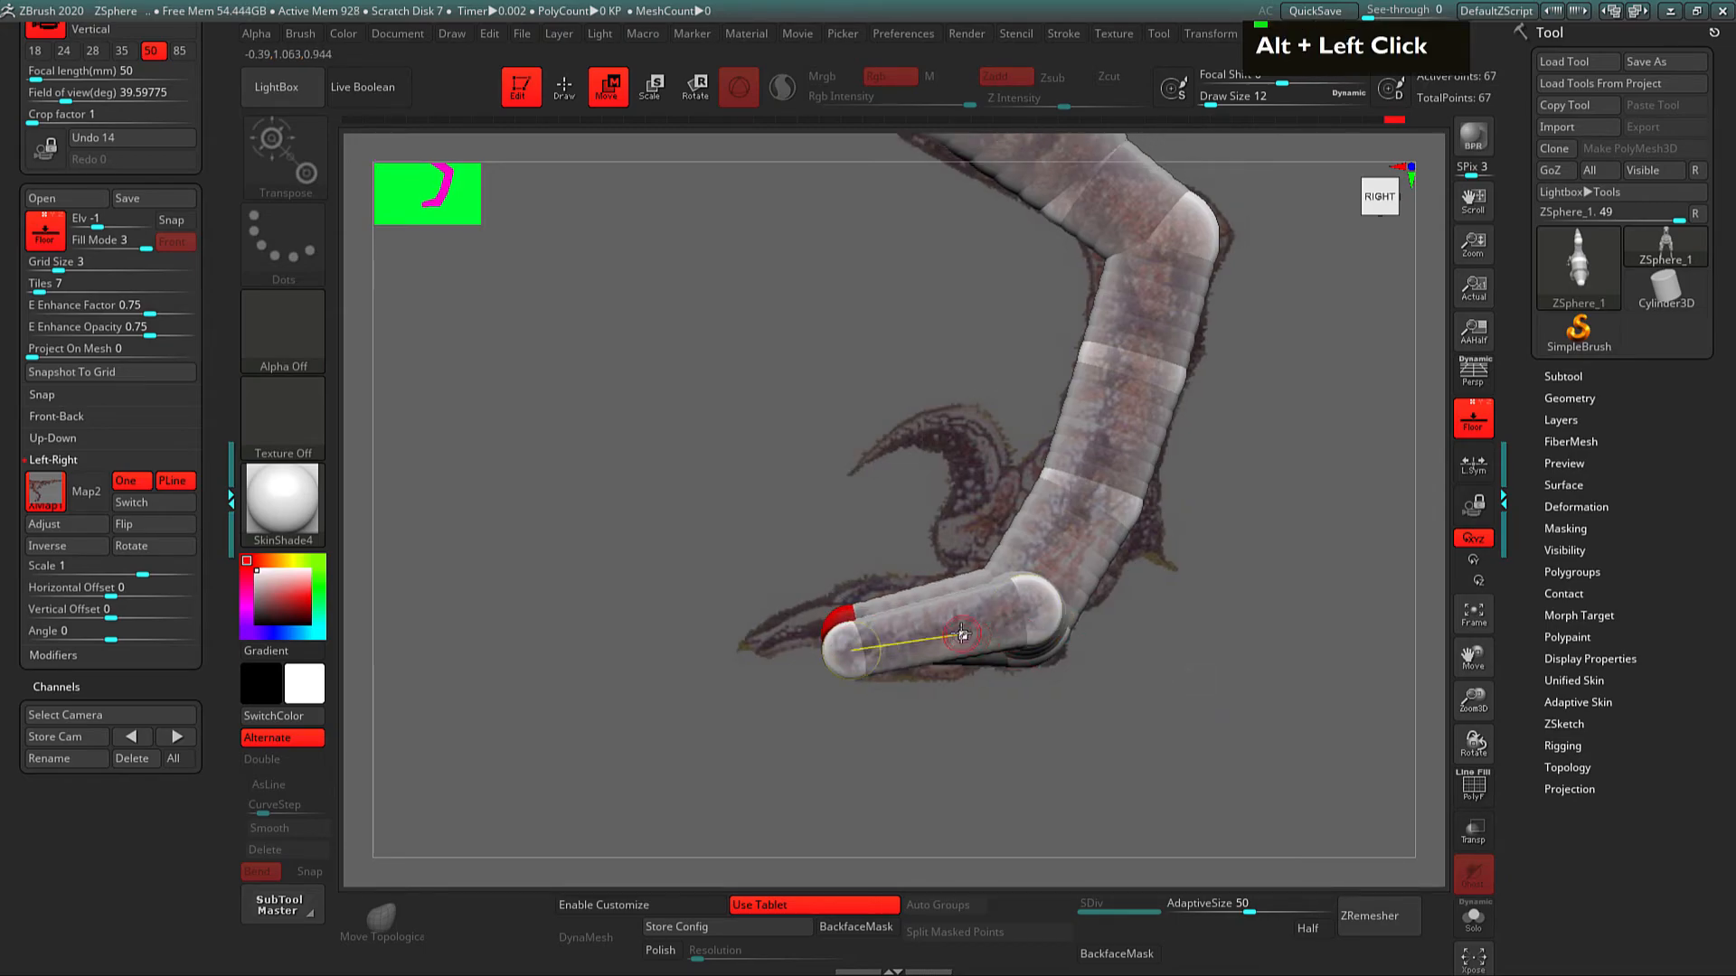
pyautogui.press('q')
pyautogui.press('w')
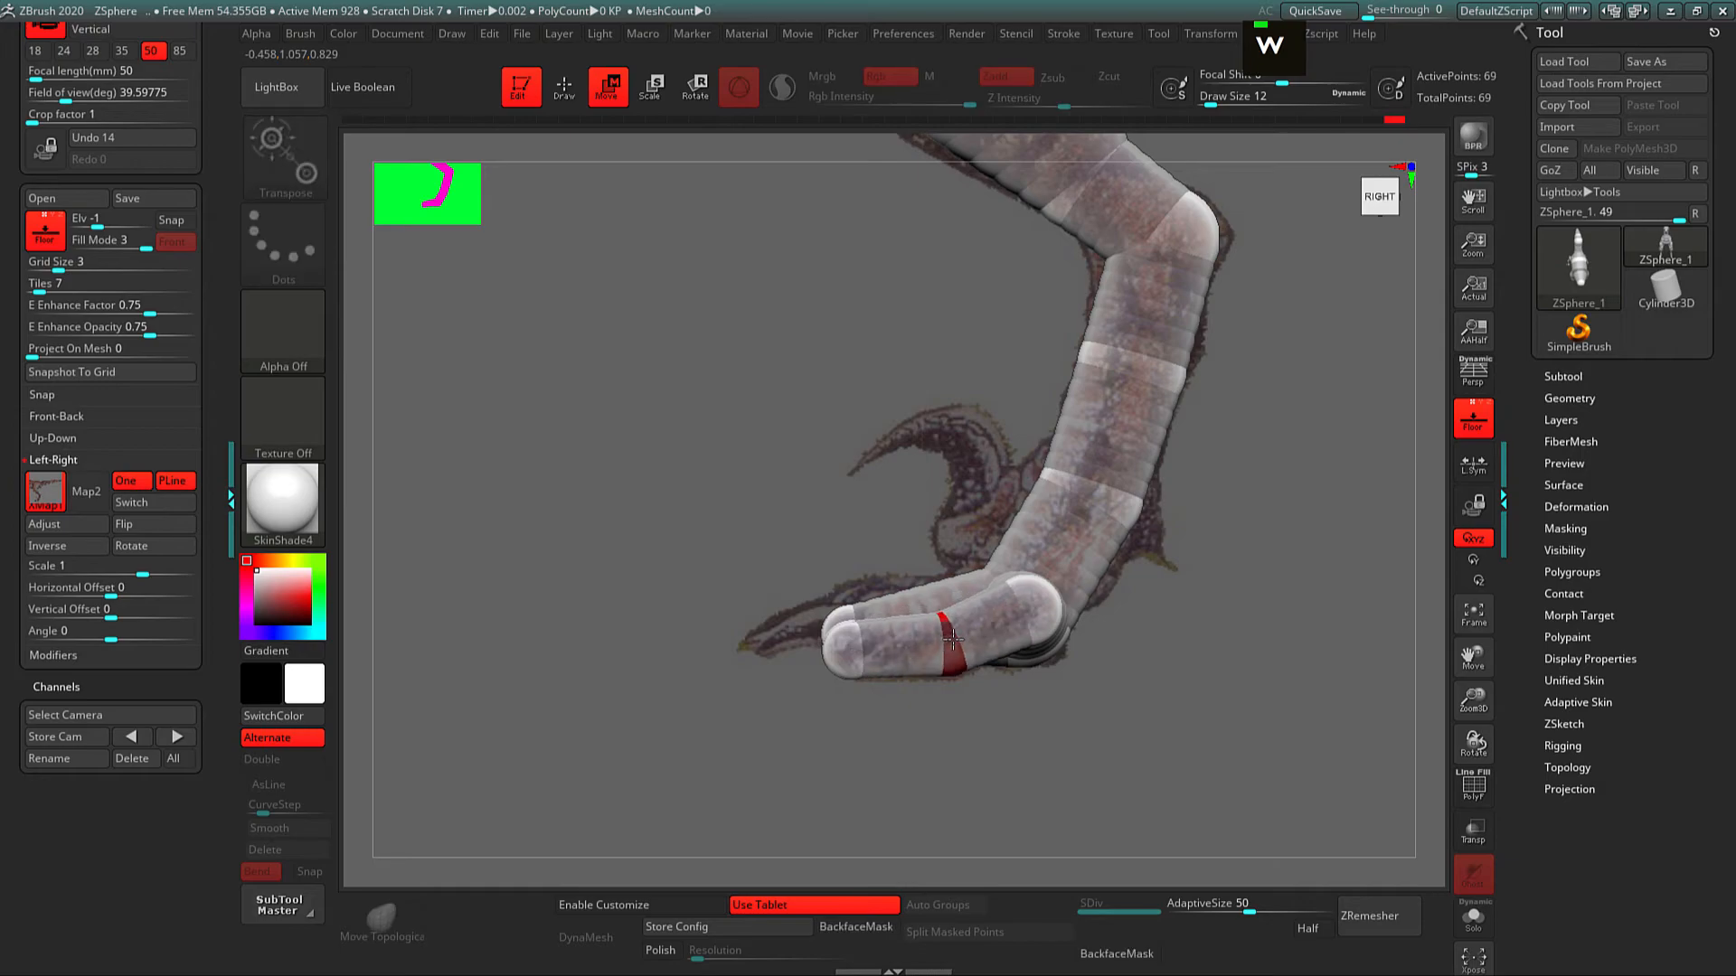
pyautogui.press('e')
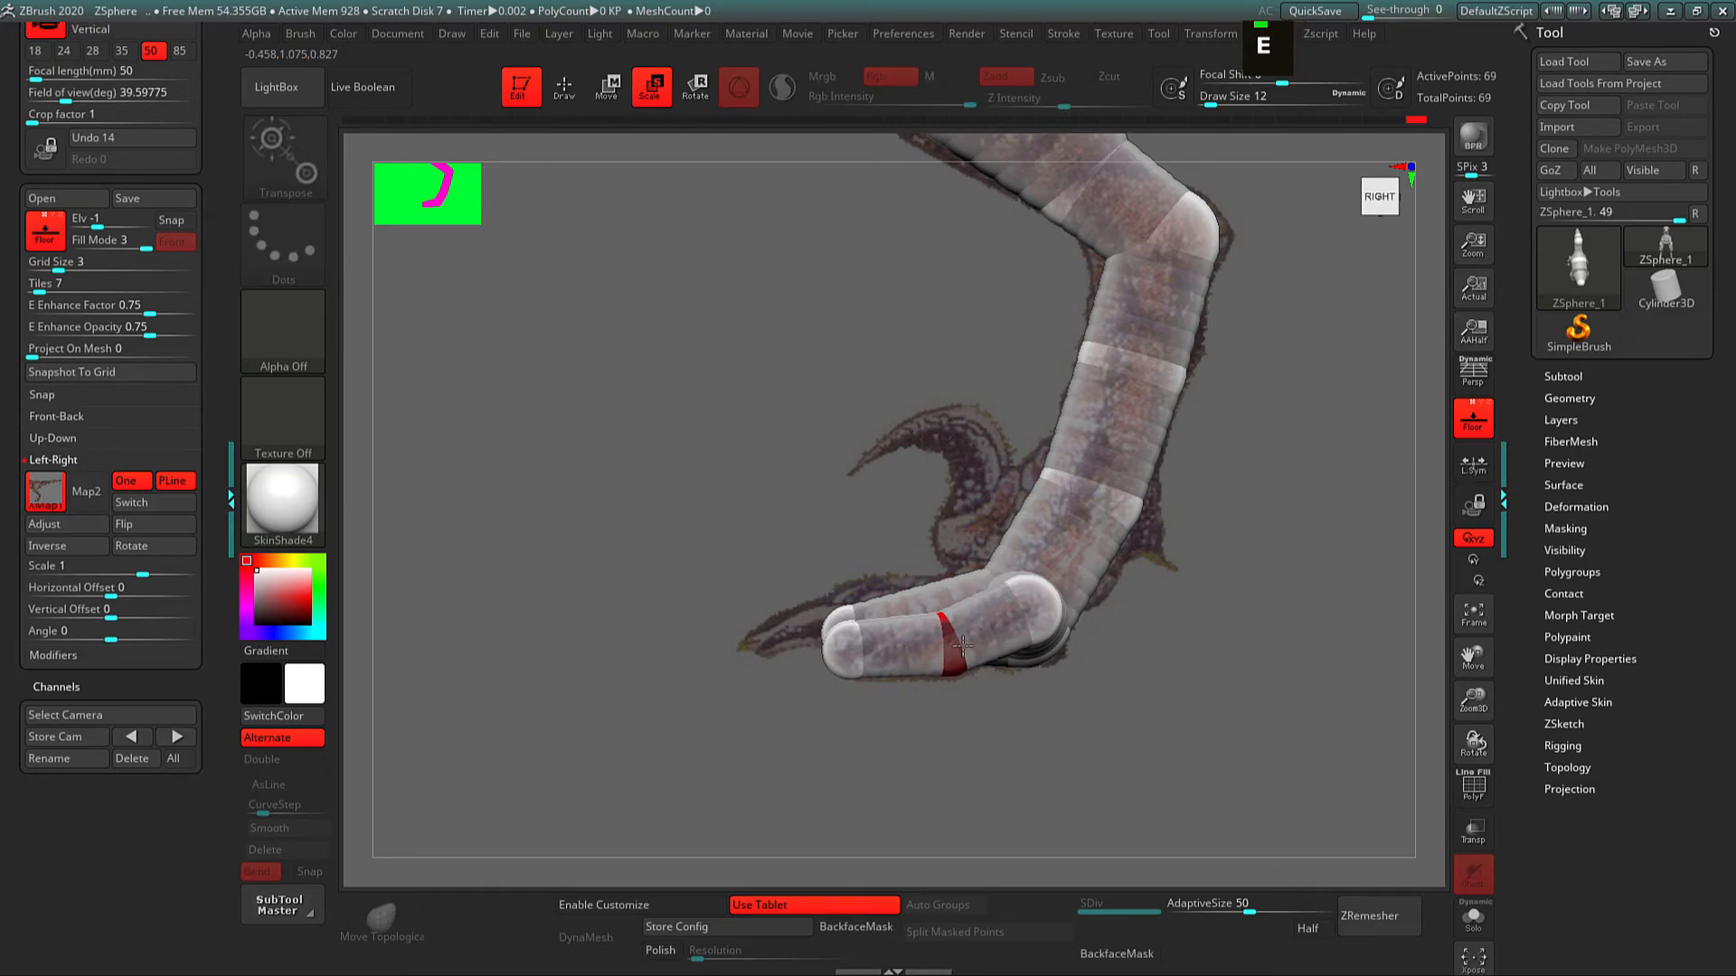
# Step: Insert a joint ZSphere midway along the main toe and adjust its size
pyautogui.keyDown('alt'); pyautogui.click(1085, 718); pyautogui.keyUp('alt')
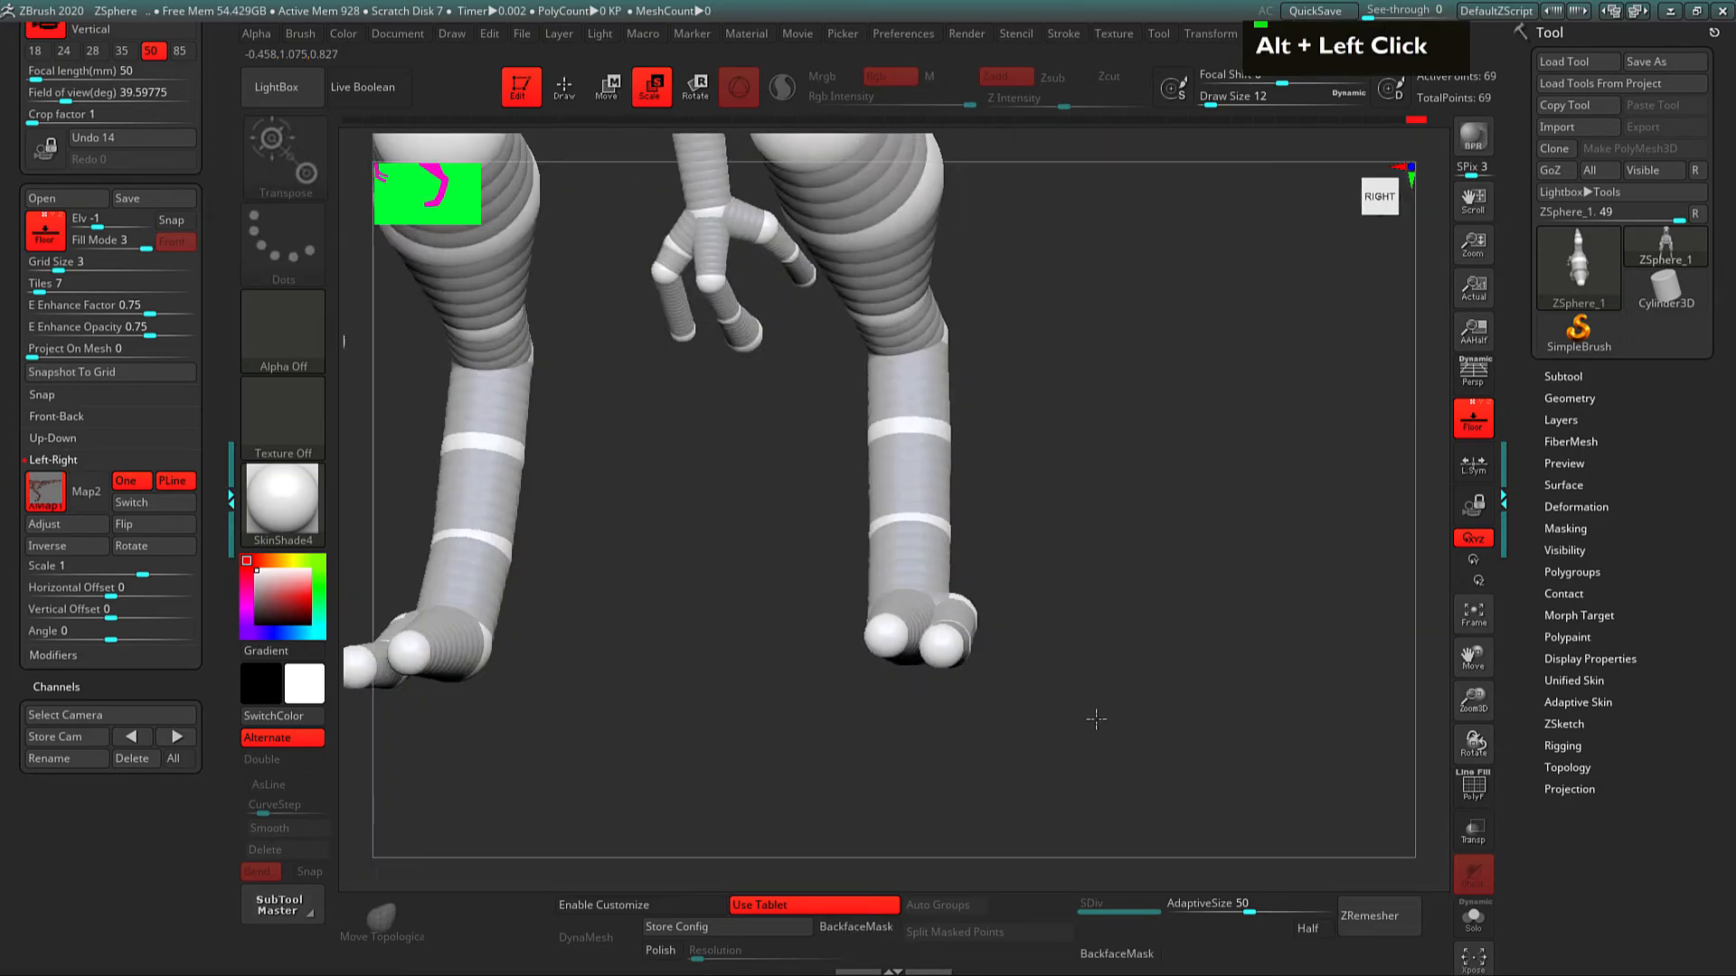
pyautogui.keyDown('alt'); pyautogui.click(1089, 717); pyautogui.keyUp('alt')
pyautogui.keyDown('alt'); pyautogui.click(1071, 725); pyautogui.keyUp('alt')
pyautogui.moveTo(1071, 725); pyautogui.dragTo(943, 640)
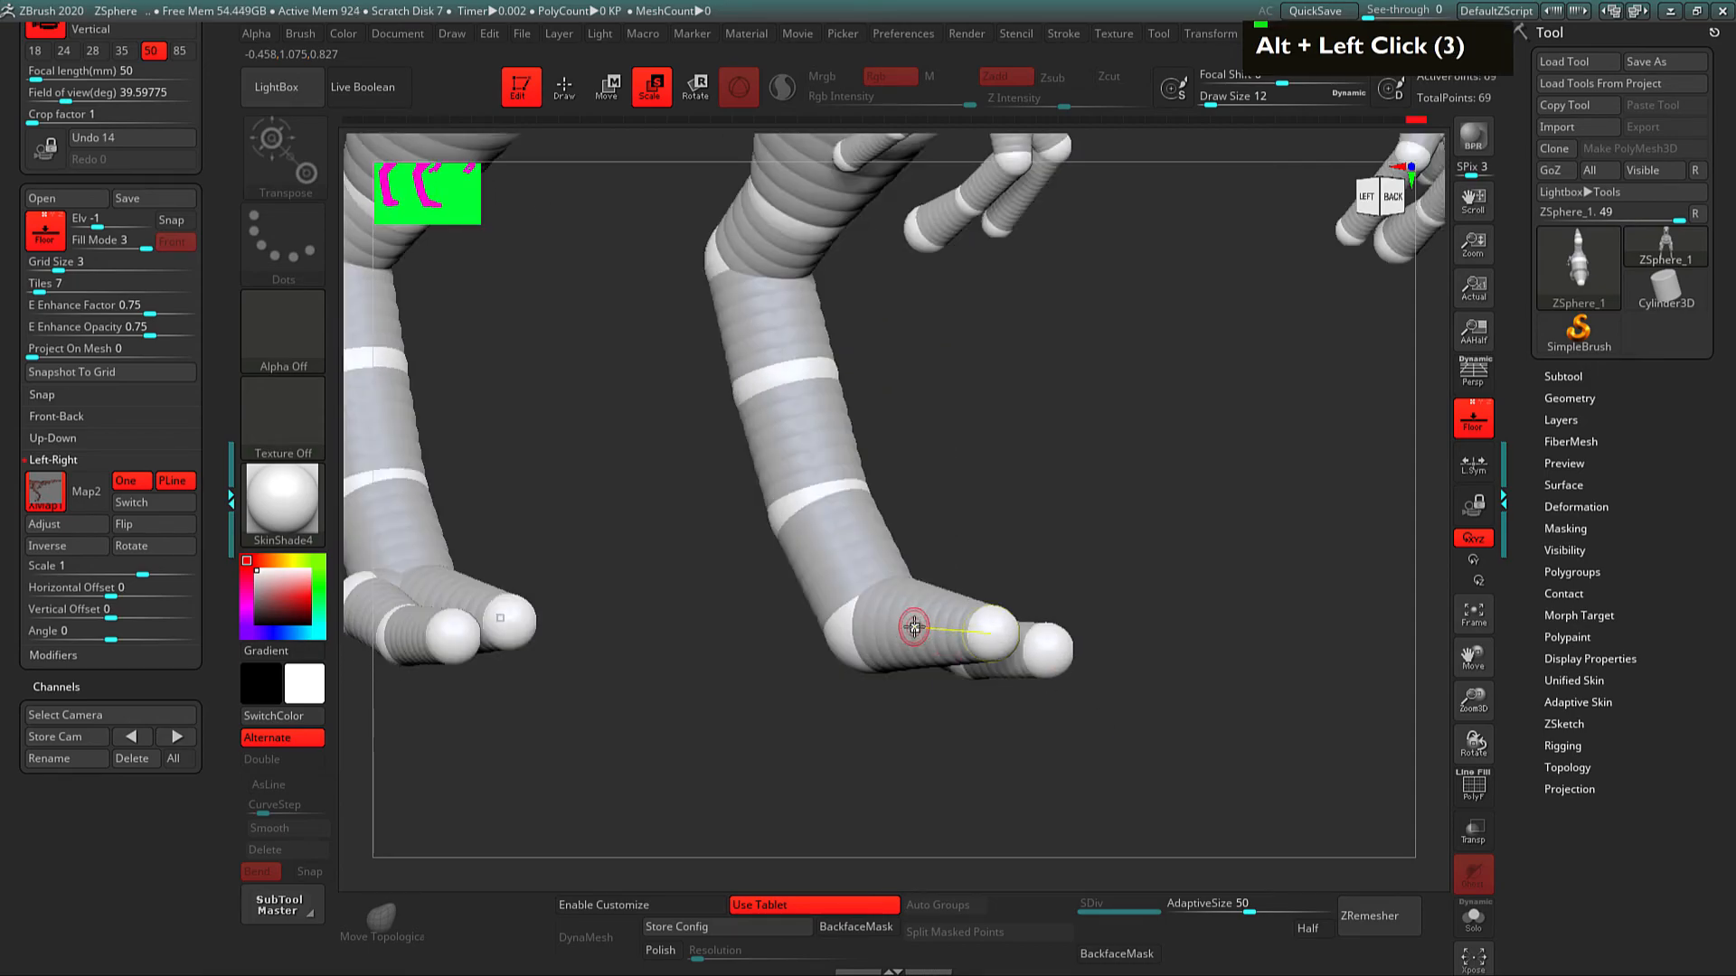
pyautogui.press('q')
pyautogui.click(913, 626)
pyautogui.doubleClick(986, 690)
pyautogui.press('e')
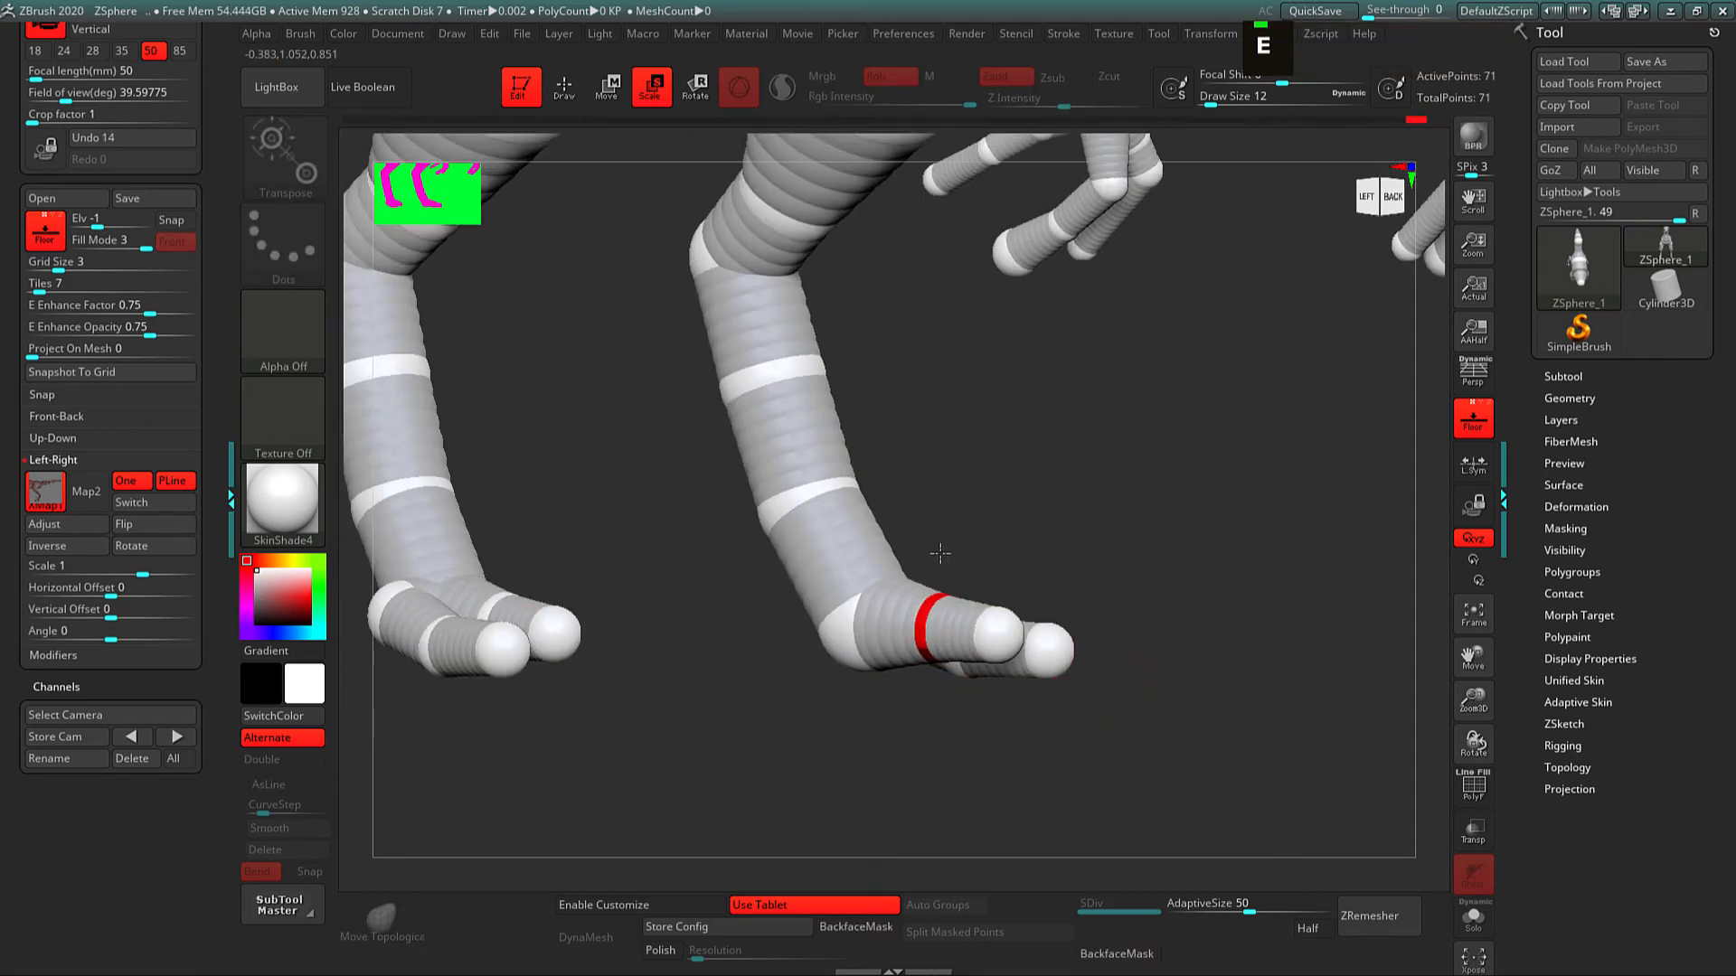
# Step: Reposition the joints of the main and outer toes, checking their spread from the top view
pyautogui.press('w')
pyautogui.moveTo(913, 632); pyautogui.dragTo(1003, 642)
pyautogui.moveTo(1115, 678); pyautogui.dragTo(1049, 736)
pyautogui.moveTo(1085, 651); pyautogui.dragTo(1019, 721)
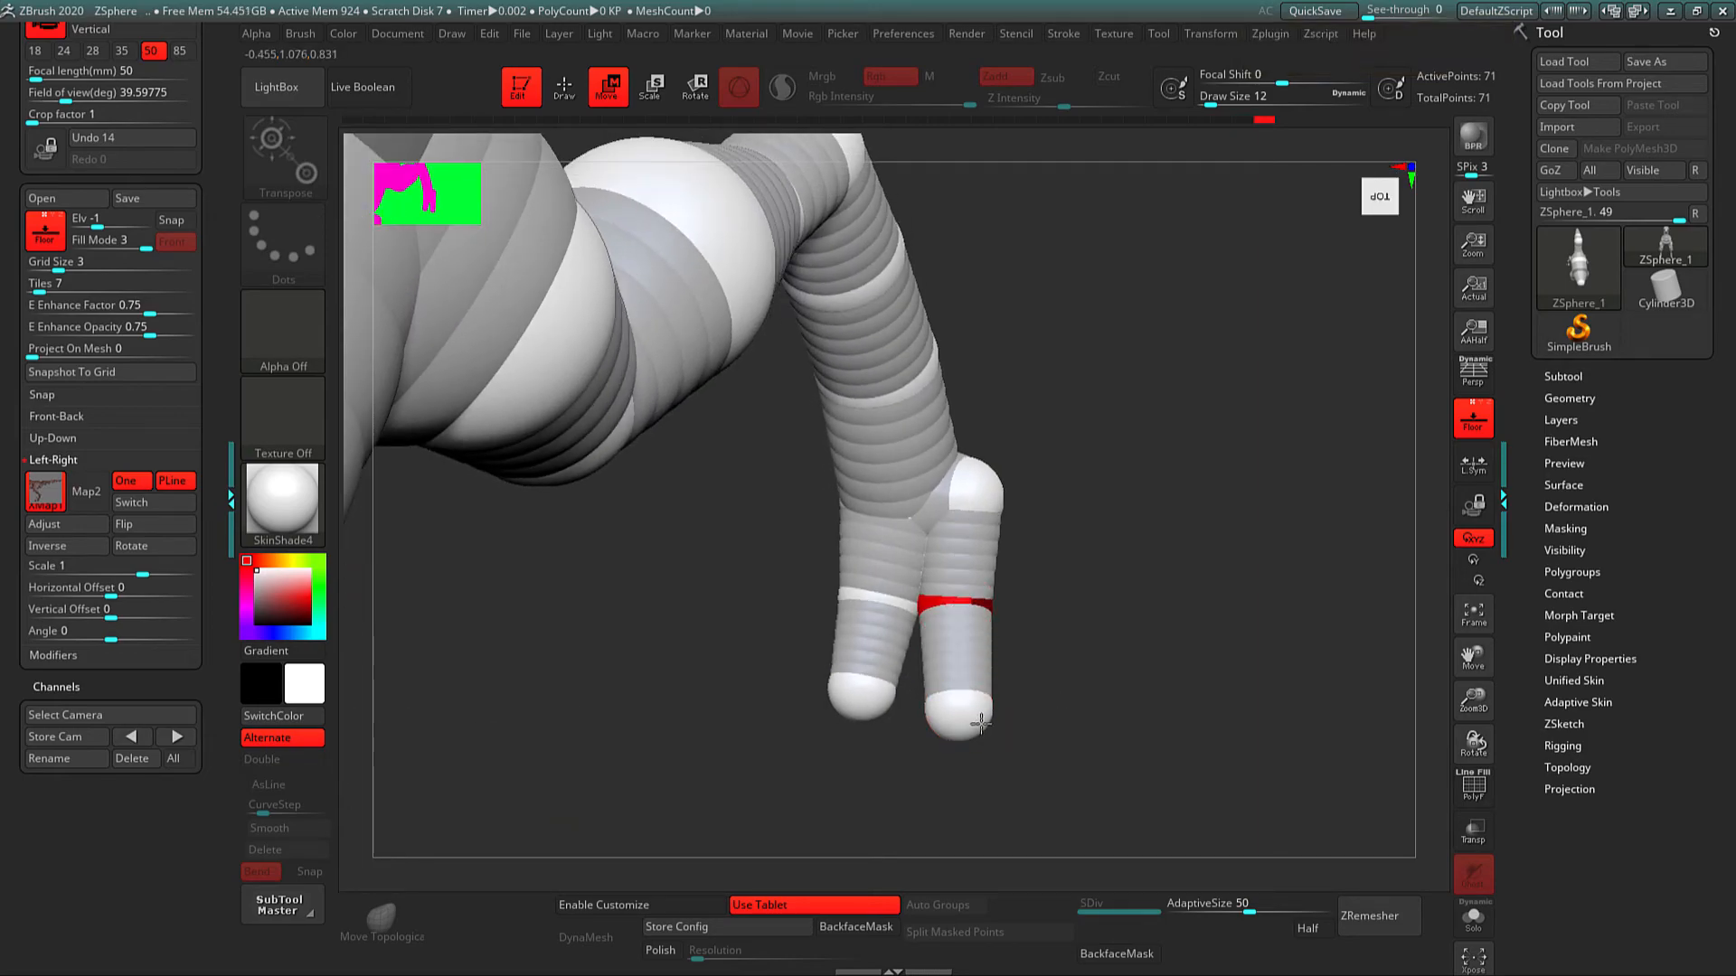
# Step: Add a ZSphere with a child on the inner side of the toe base to start the inner toe
pyautogui.keyDown('alt'); pyautogui.moveTo(1112, 766); pyautogui.dragTo(940, 665); pyautogui.keyUp('alt')
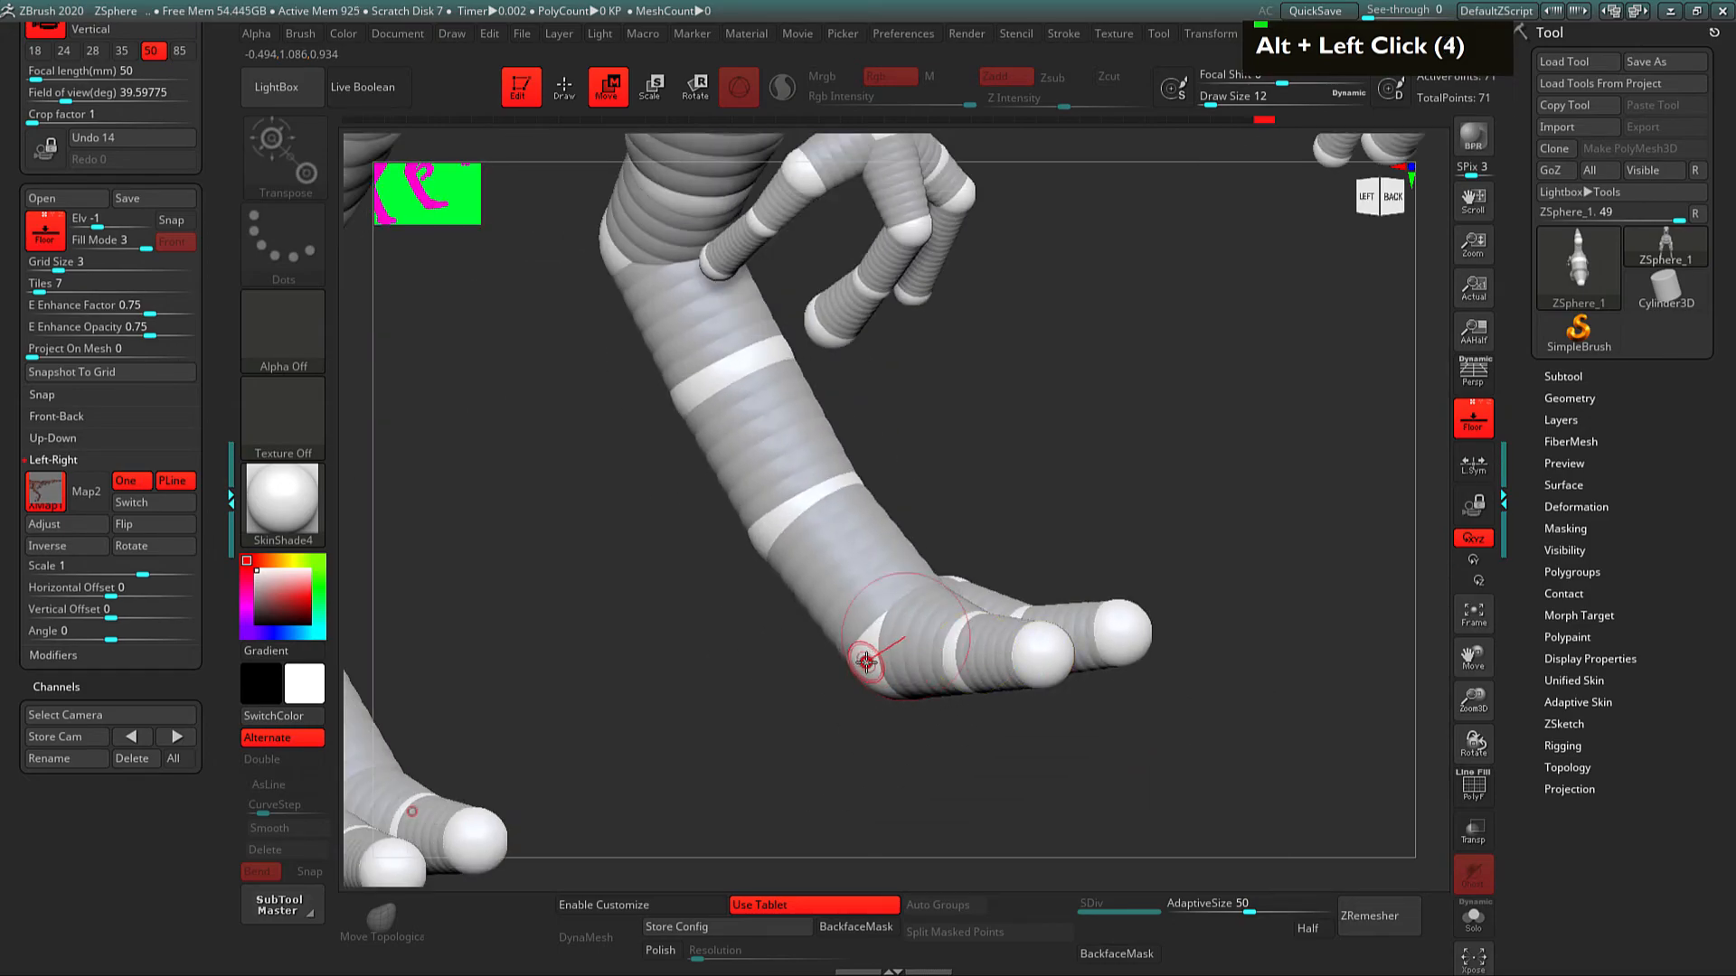
pyautogui.press('q')
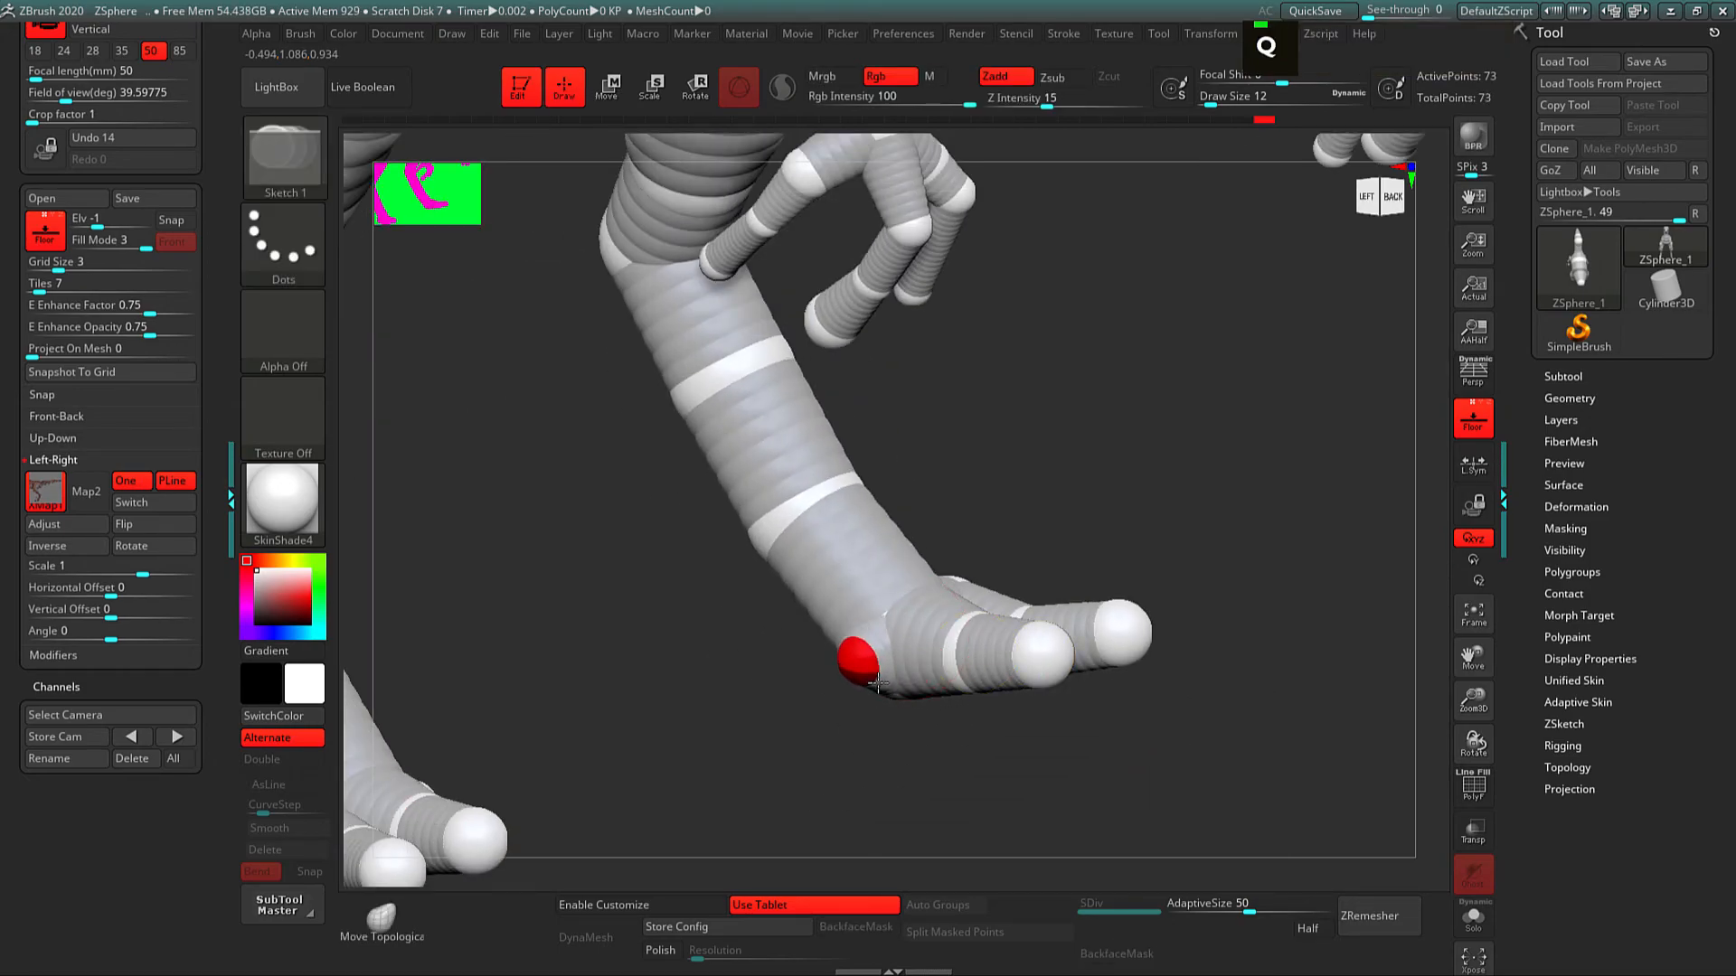
pyautogui.keyDown('alt'); pyautogui.moveTo(899, 729); pyautogui.dragTo(951, 709); pyautogui.keyUp('alt')
pyautogui.press('q')
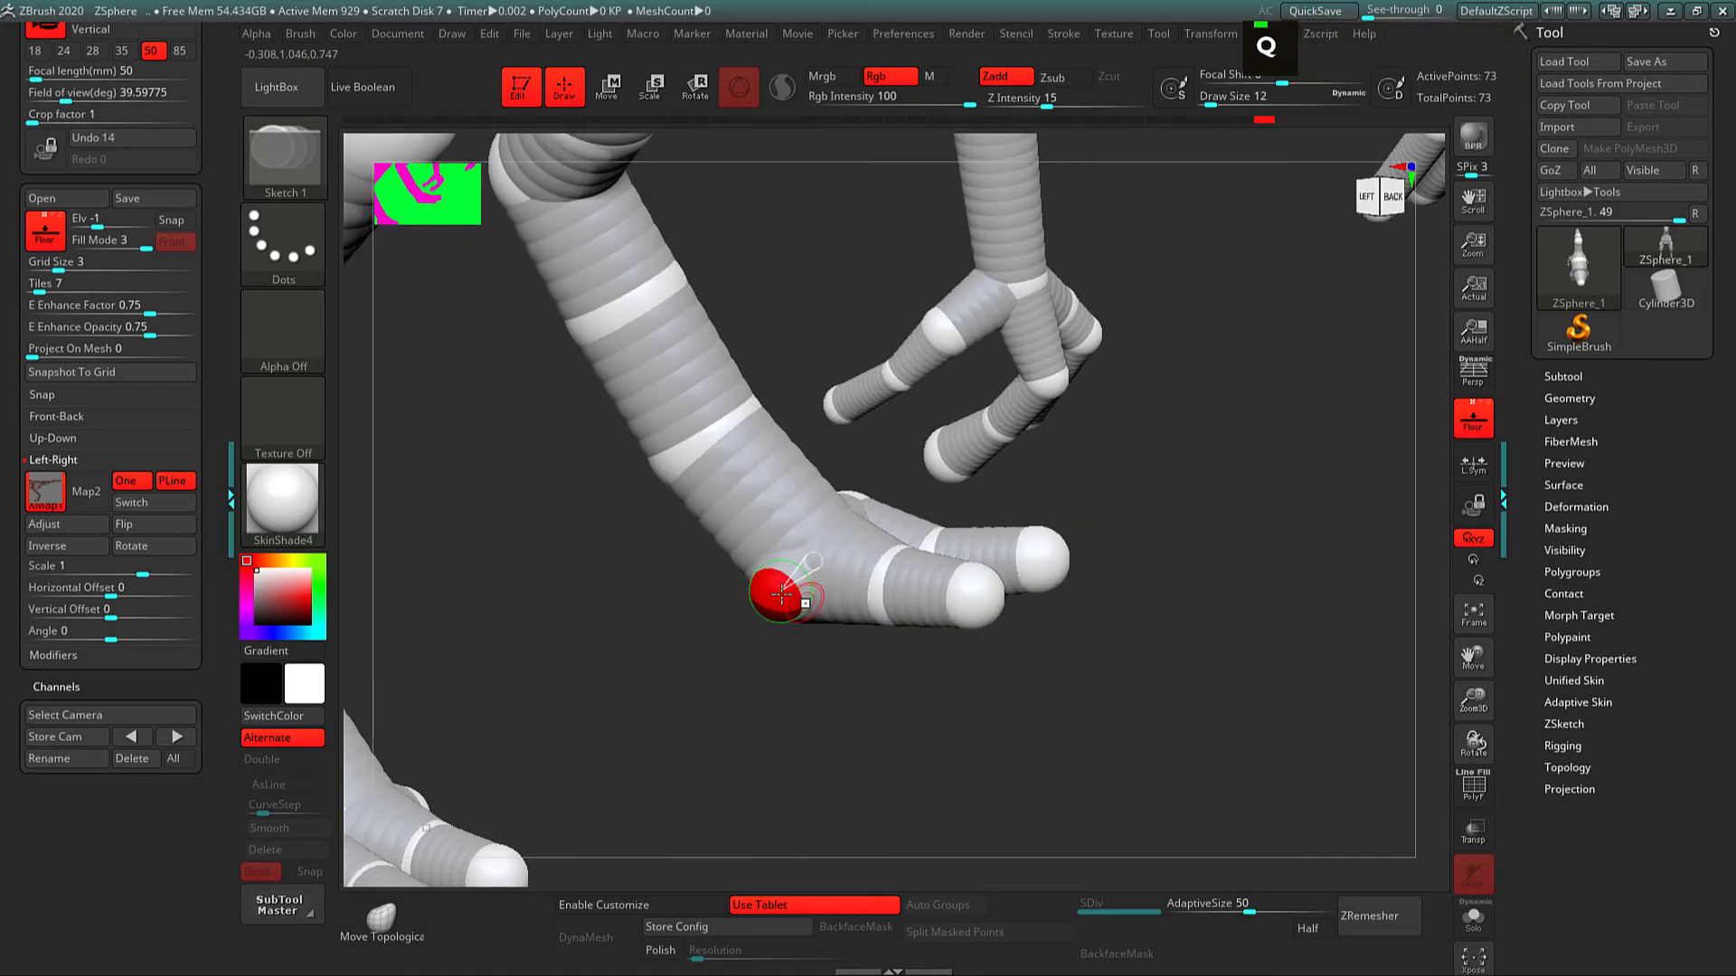
pyautogui.moveTo(790, 592); pyautogui.dragTo(805, 603)
pyautogui.moveTo(981, 714)
pyautogui.mouseDown()
pyautogui.moveTo(871, 757)
pyautogui.moveTo(1016, 707)
pyautogui.mouseUp()
pyautogui.press('w')
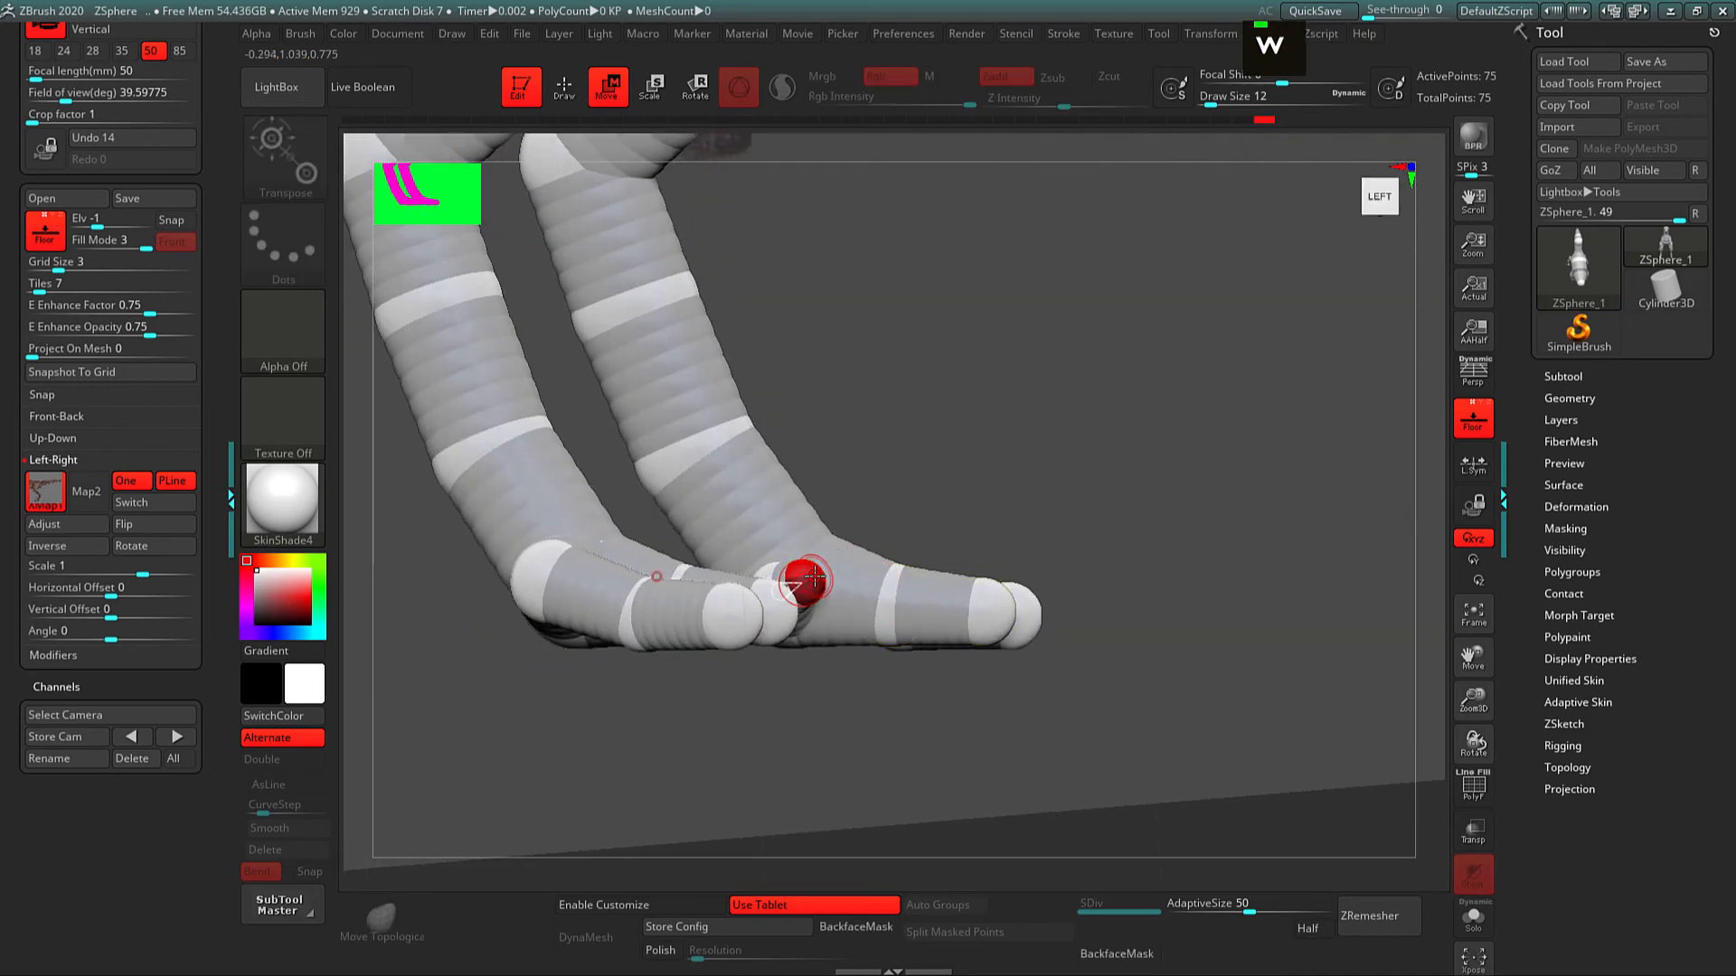
# Step: Hide the floor reference and move the inner toe's ZSpheres so the toe is raised above the other two
pyautogui.click(1456, 436)
pyautogui.keyDown('alt'); pyautogui.moveTo(1154, 512); pyautogui.dragTo(1089, 575); pyautogui.keyUp('alt')
pyautogui.press('w')
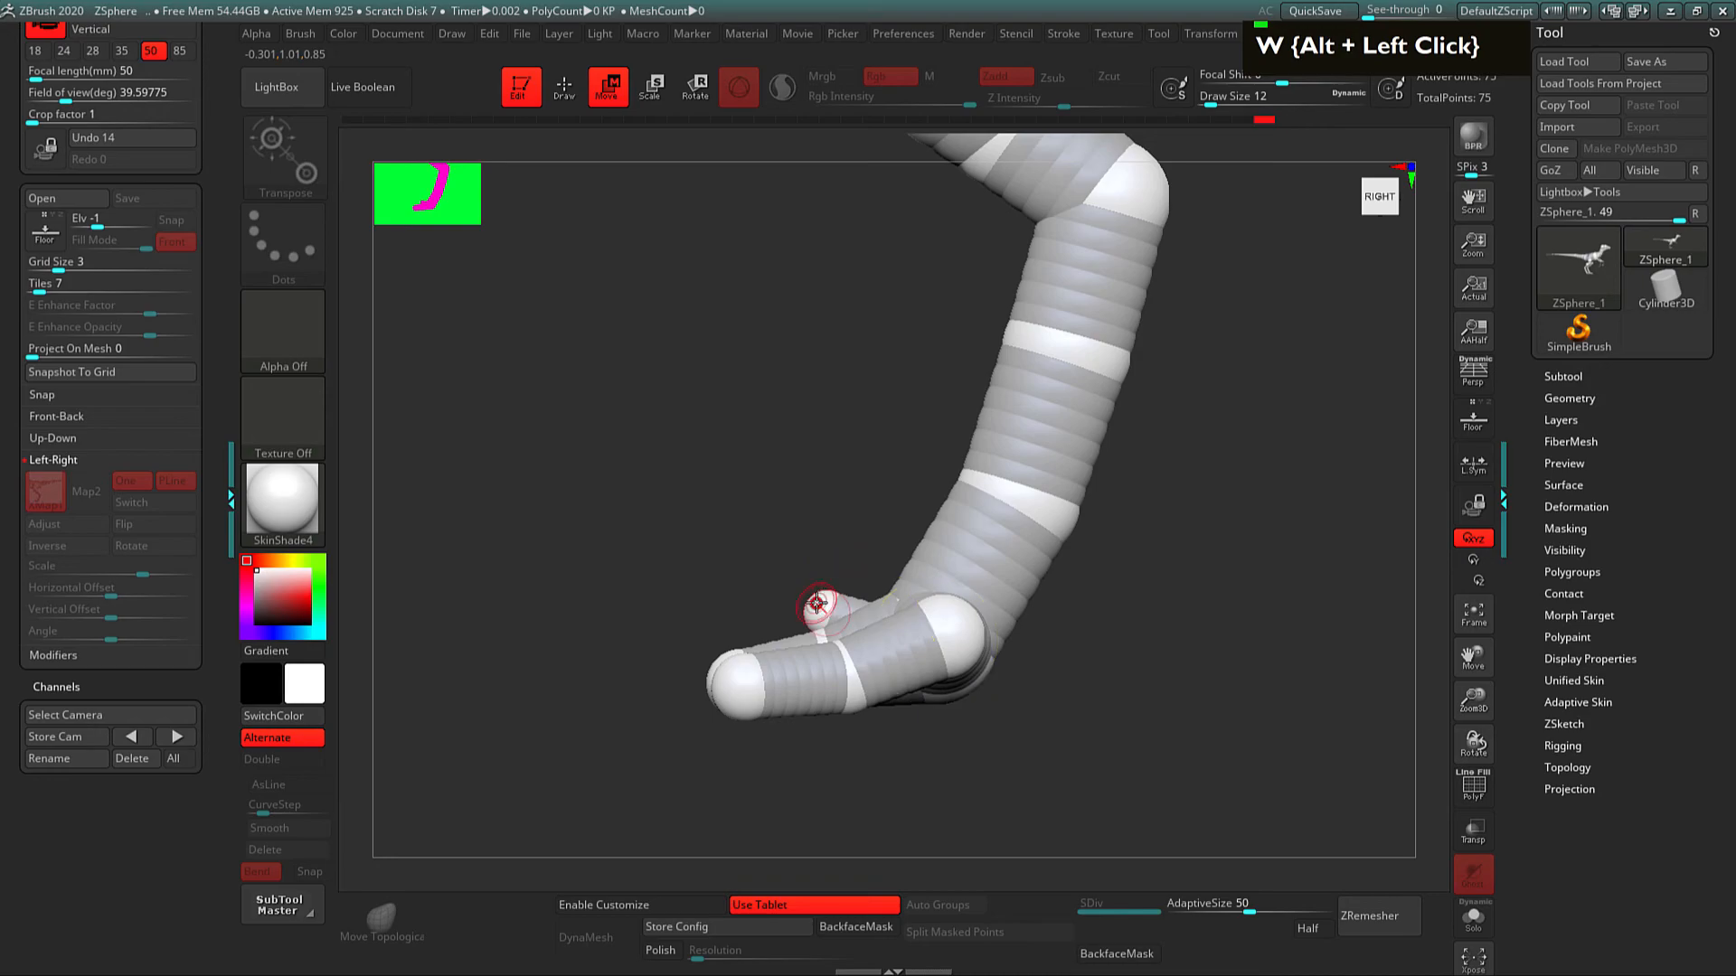
pyautogui.moveTo(1019, 761)
pyautogui.keyDown('alt'); pyautogui.mouseDown()
pyautogui.moveTo(1060, 752)
pyautogui.moveTo(996, 747)
pyautogui.mouseUp(); pyautogui.keyUp('alt')
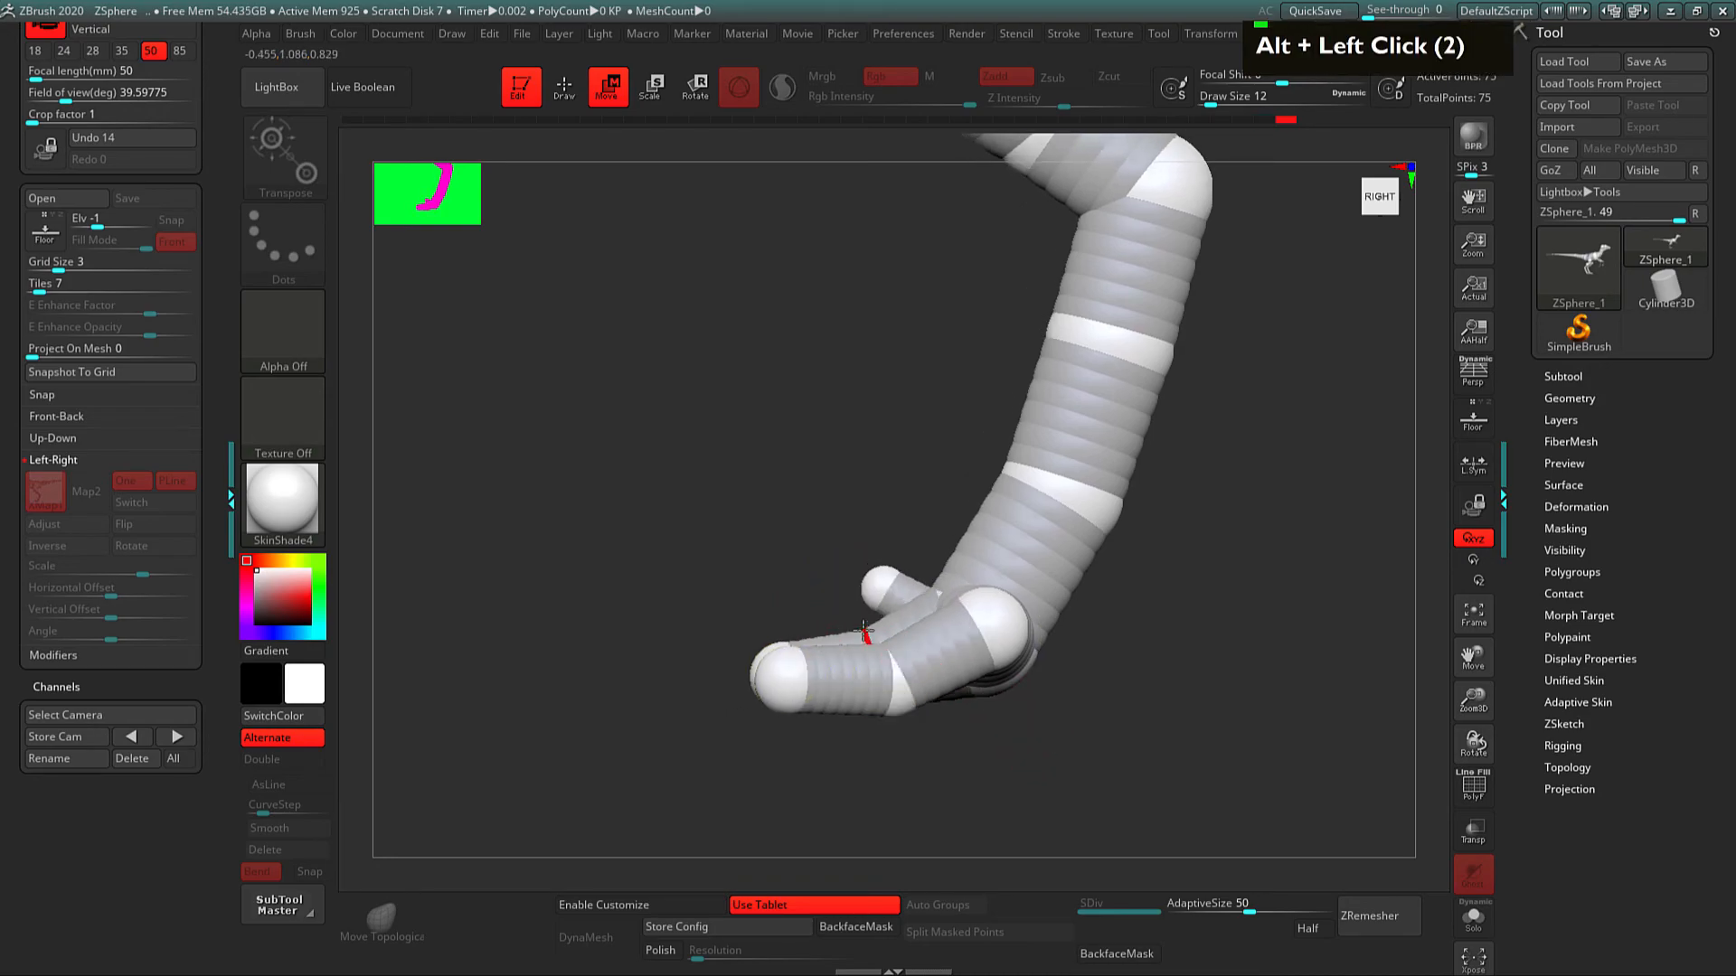
pyautogui.keyDown('alt'); pyautogui.moveTo(1131, 783); pyautogui.dragTo(1201, 686); pyautogui.keyUp('alt')
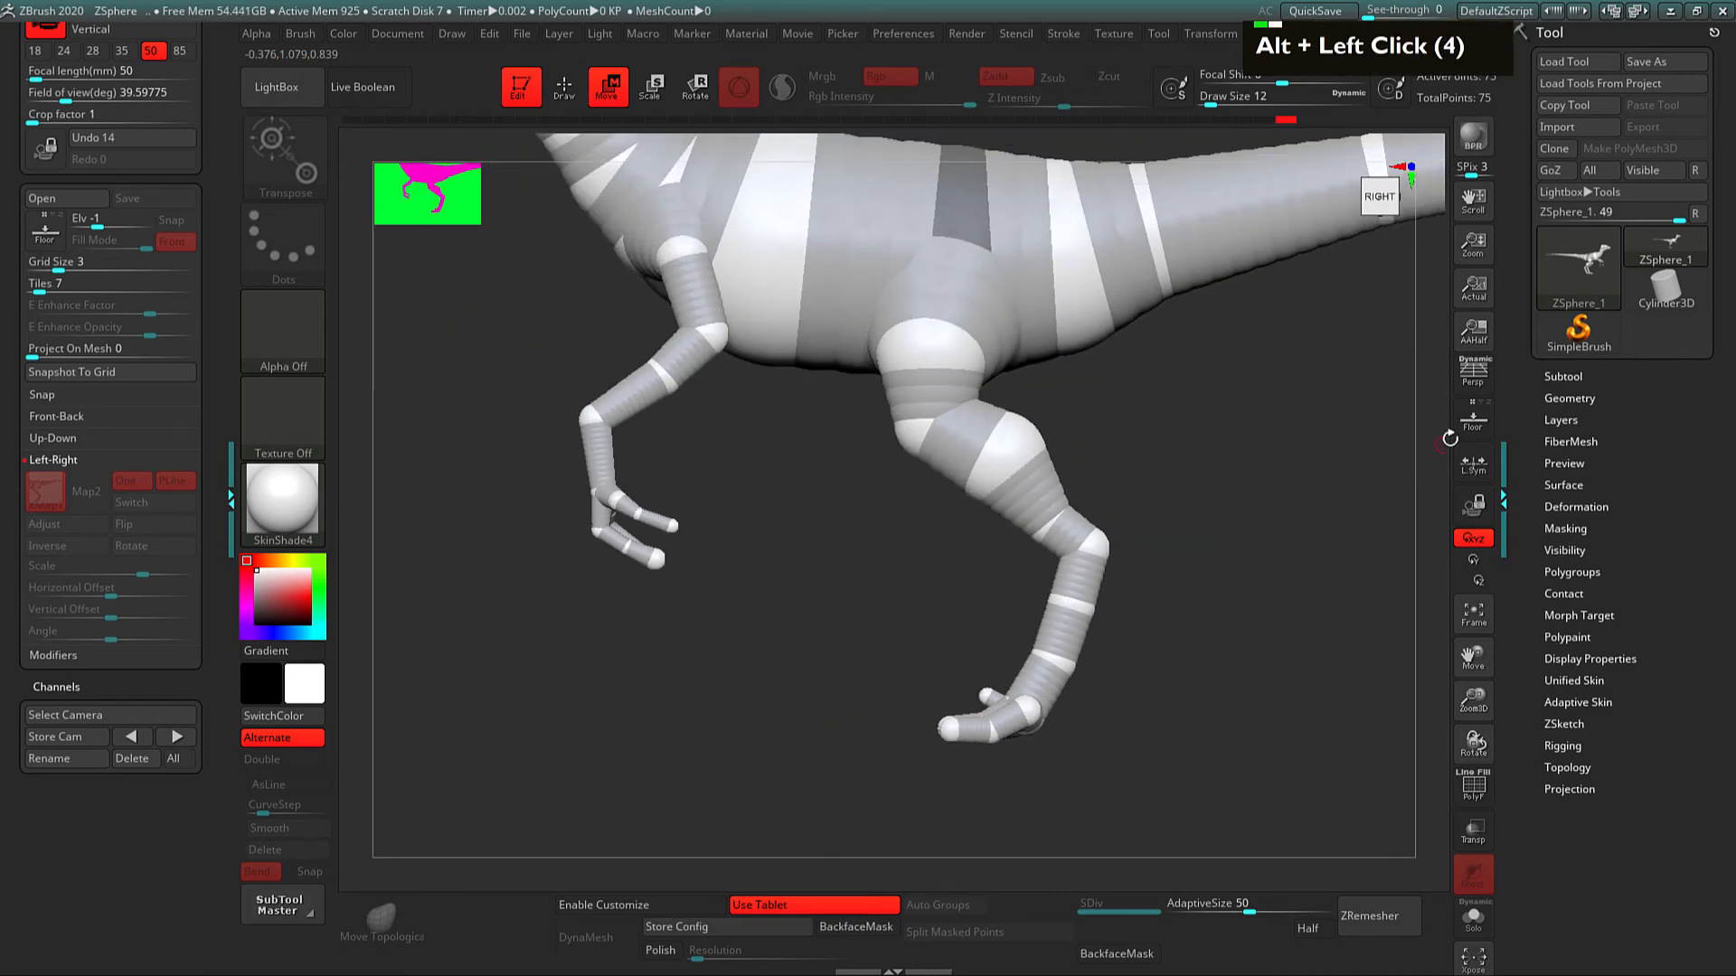
# Step: Show the floor reference and enlarge and reposition the upper thigh ZSphere to match the reference thigh
pyautogui.click(1472, 416)
pyautogui.keyDown('alt'); pyautogui.moveTo(1305, 625); pyautogui.dragTo(1256, 654); pyautogui.keyUp('alt')
pyautogui.keyDown('alt'); pyautogui.moveTo(1182, 522); pyautogui.dragTo(1191, 607); pyautogui.keyUp('alt')
pyautogui.press('w')
pyautogui.keyDown('alt'); pyautogui.moveTo(1009, 145); pyautogui.dragTo(1018, 407); pyautogui.keyUp('alt')
pyautogui.press('w')
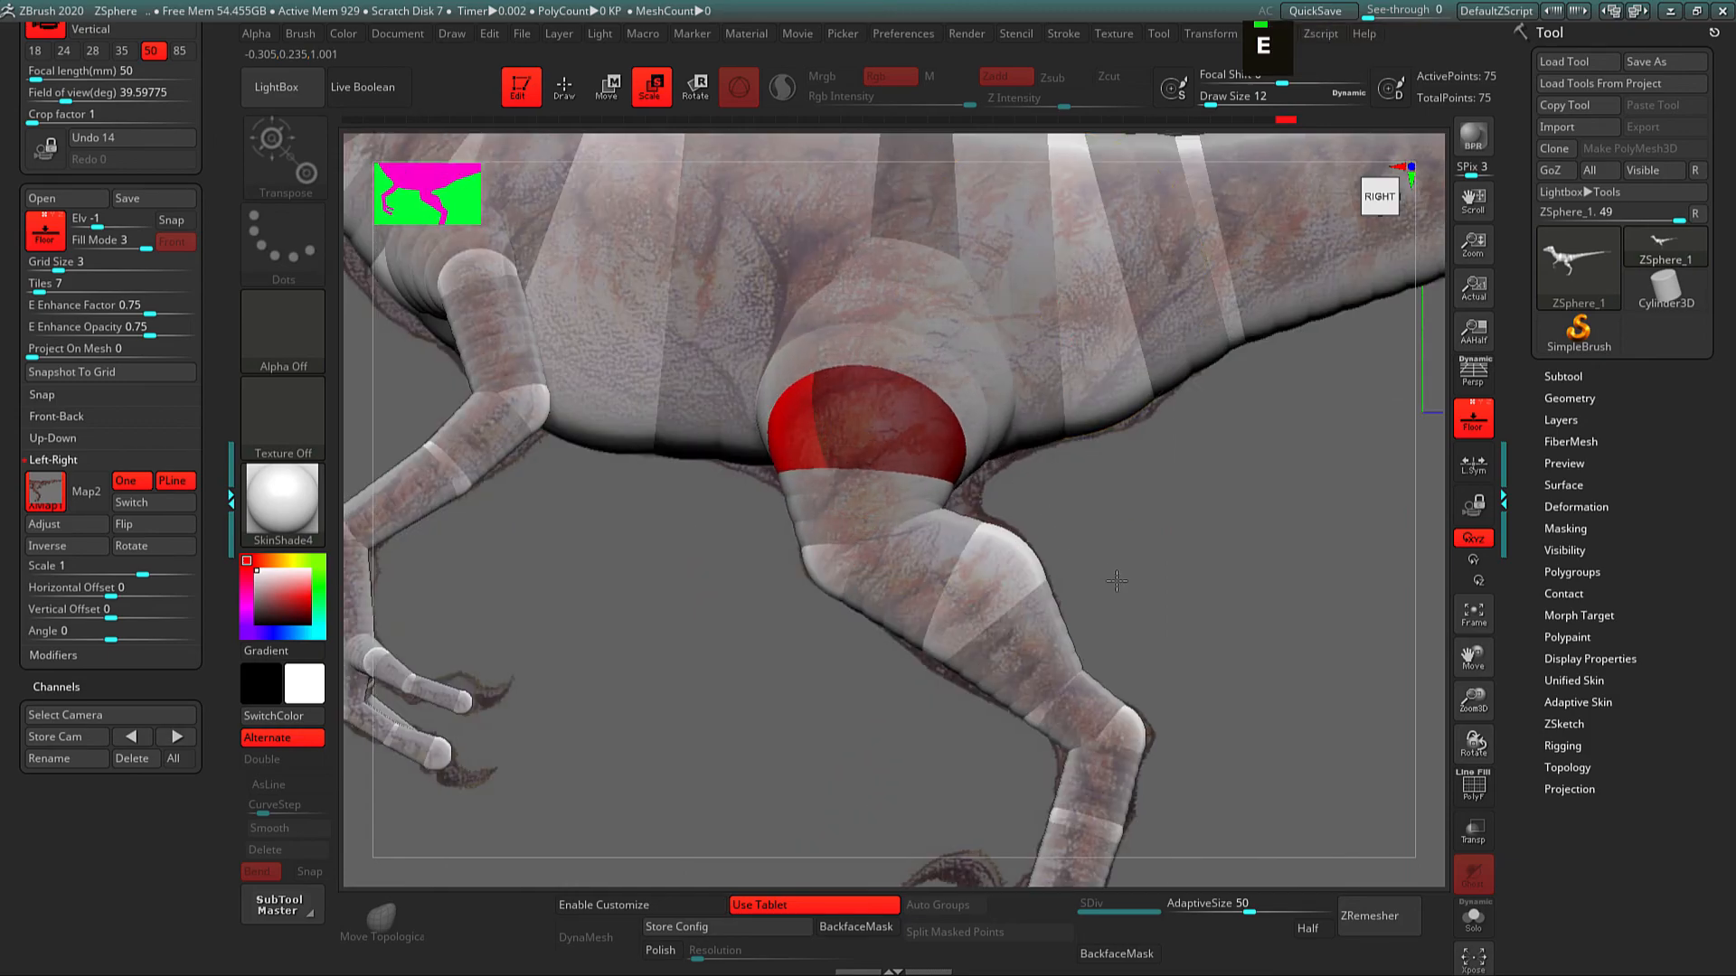
pyautogui.moveTo(875, 425); pyautogui.dragTo(900, 360)
pyautogui.hotkey('ctrl', 'z')
pyautogui.press('w')
pyautogui.press('e')
pyautogui.press('w')
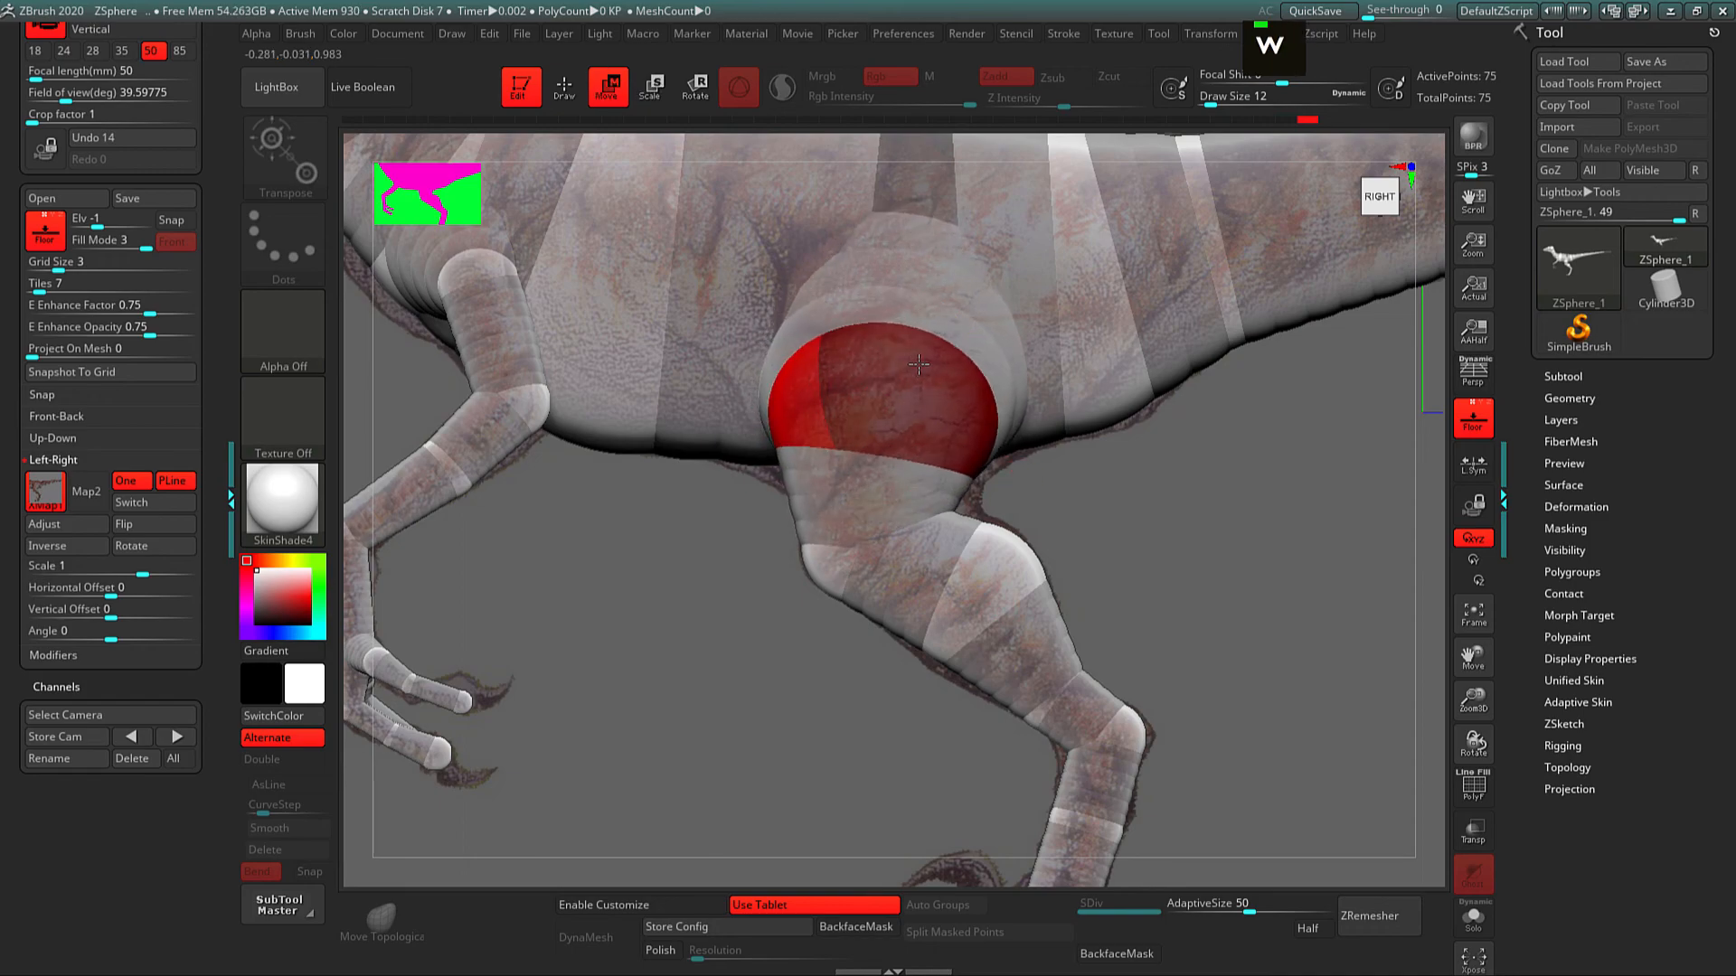
# Step: Hide the floor reference and move the knee ZSpheres slightly outward, viewing the raptor from the front
pyautogui.moveTo(1163, 506)
pyautogui.keyDown('alt'); pyautogui.mouseDown()
pyautogui.moveTo(1151, 426)
pyautogui.moveTo(1151, 488)
pyautogui.mouseUp(); pyautogui.keyUp('alt')
pyautogui.keyDown('alt'); pyautogui.moveTo(1085, 575); pyautogui.dragTo(901, 564); pyautogui.keyUp('alt')
pyautogui.click(1474, 423)
pyautogui.keyDown('alt'); pyautogui.moveTo(1139, 559); pyautogui.dragTo(1205, 551); pyautogui.keyUp('alt')
pyautogui.keyDown('alt'); pyautogui.moveTo(1076, 540); pyautogui.dragTo(1132, 580); pyautogui.keyUp('alt')
pyautogui.press('w')
pyautogui.keyDown('alt'); pyautogui.moveTo(1098, 479); pyautogui.dragTo(1126, 520); pyautogui.keyUp('alt')
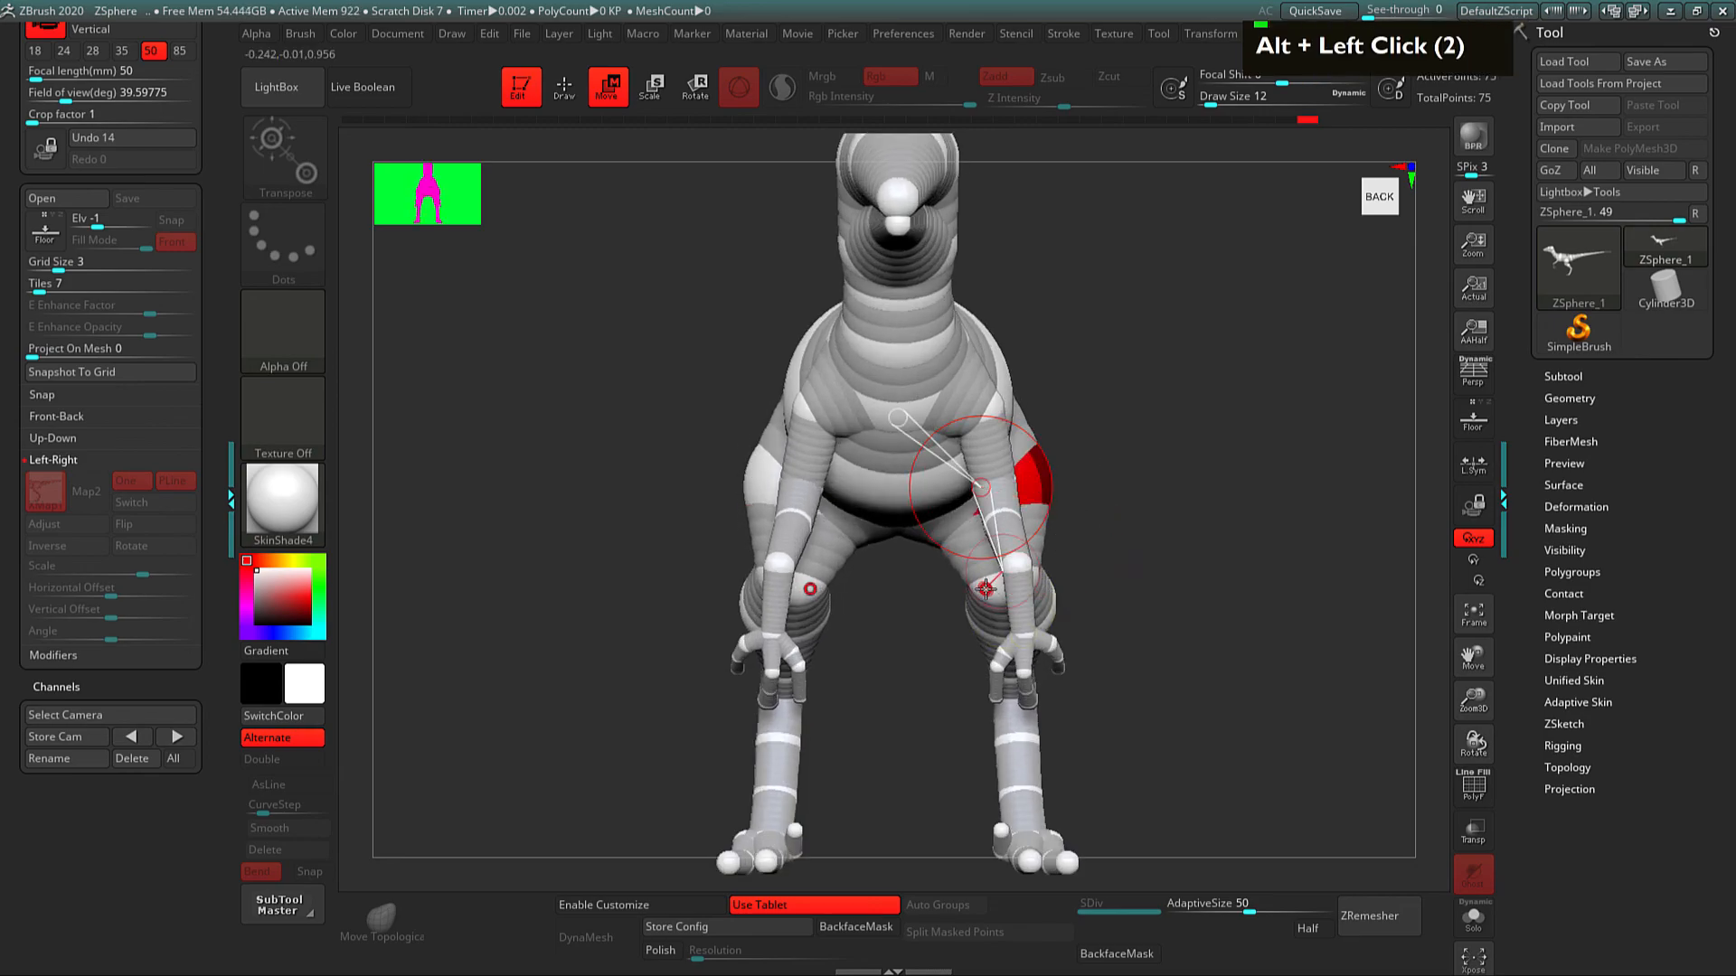
pyautogui.moveTo(995, 588); pyautogui.dragTo(1012, 588)
# Step: Turn on perspective and view the whole raptor from a three-quarter angle to check its proportions
pyautogui.moveTo(1215, 539)
pyautogui.keyDown('alt'); pyautogui.mouseDown()
pyautogui.moveTo(1220, 561)
pyautogui.moveTo(1168, 573)
pyautogui.moveTo(1240, 539)
pyautogui.mouseUp(); pyautogui.keyUp('alt')
pyautogui.keyDown('alt'); pyautogui.moveTo(1252, 615); pyautogui.dragTo(1155, 682); pyautogui.keyUp('alt')
pyautogui.click(1474, 376)
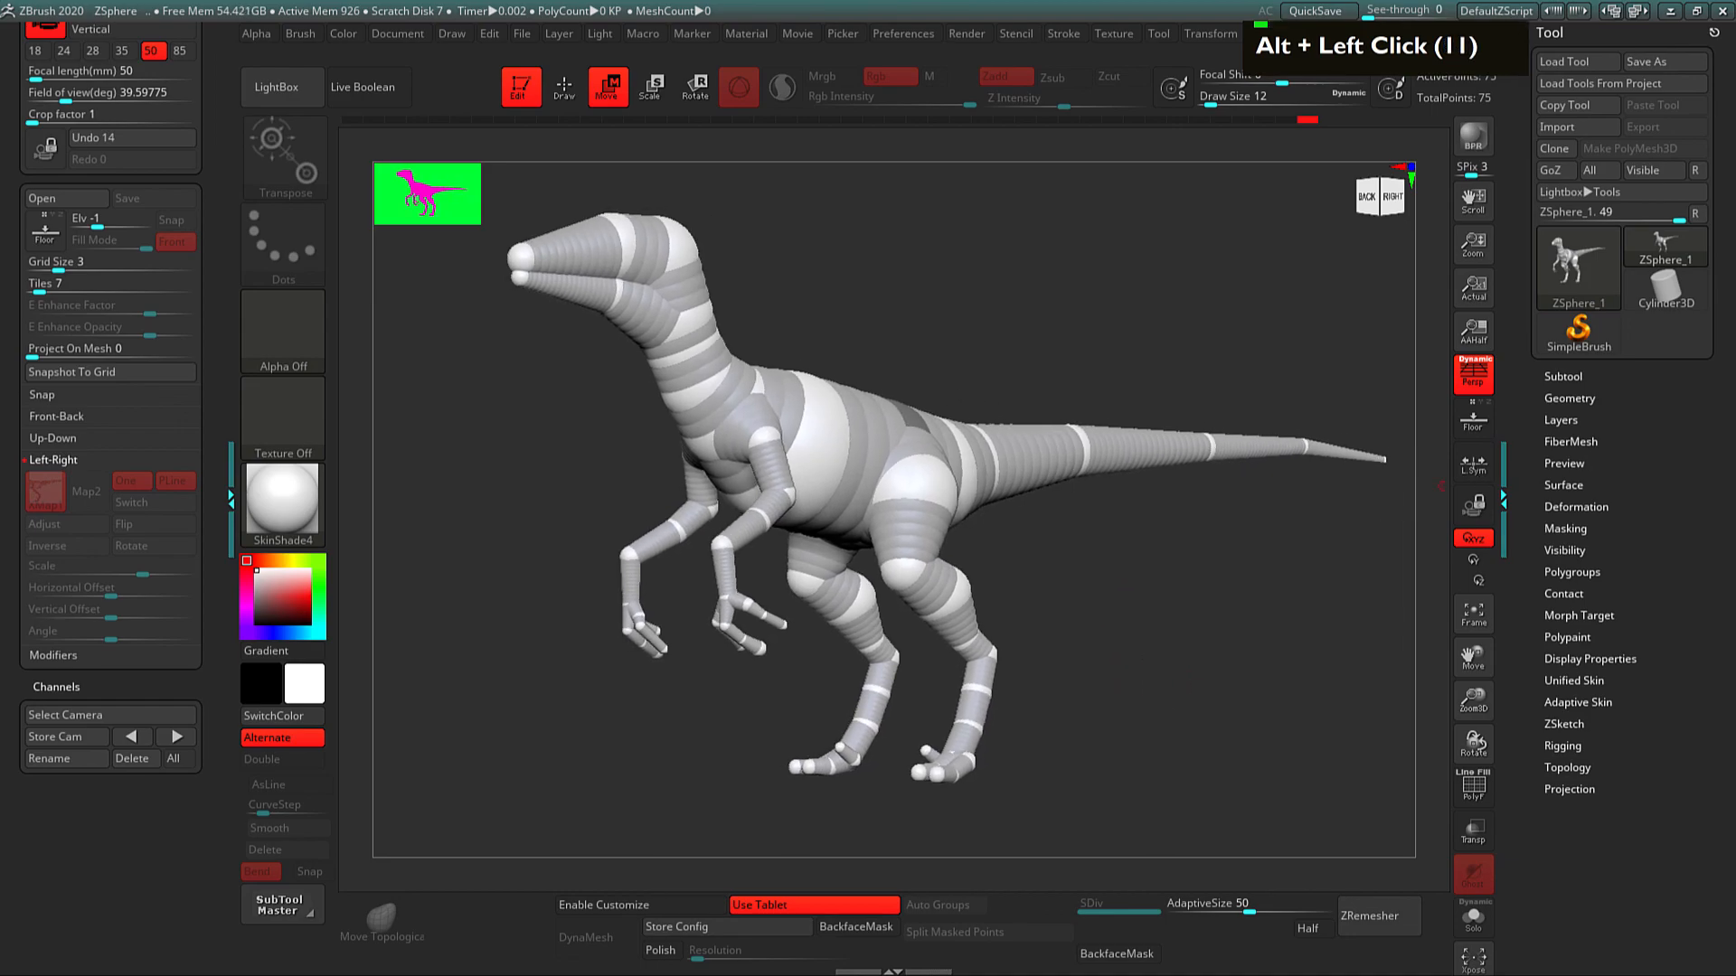